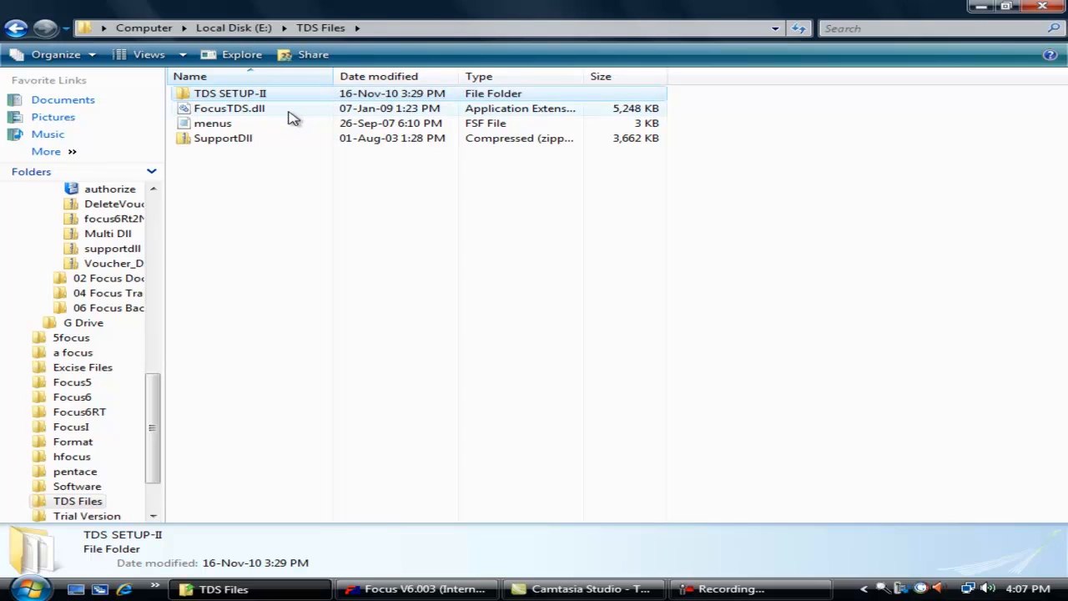
- Select FocusTDS.dll in the TDS Files folder on Local Disk (E:)
left_click(288, 111)
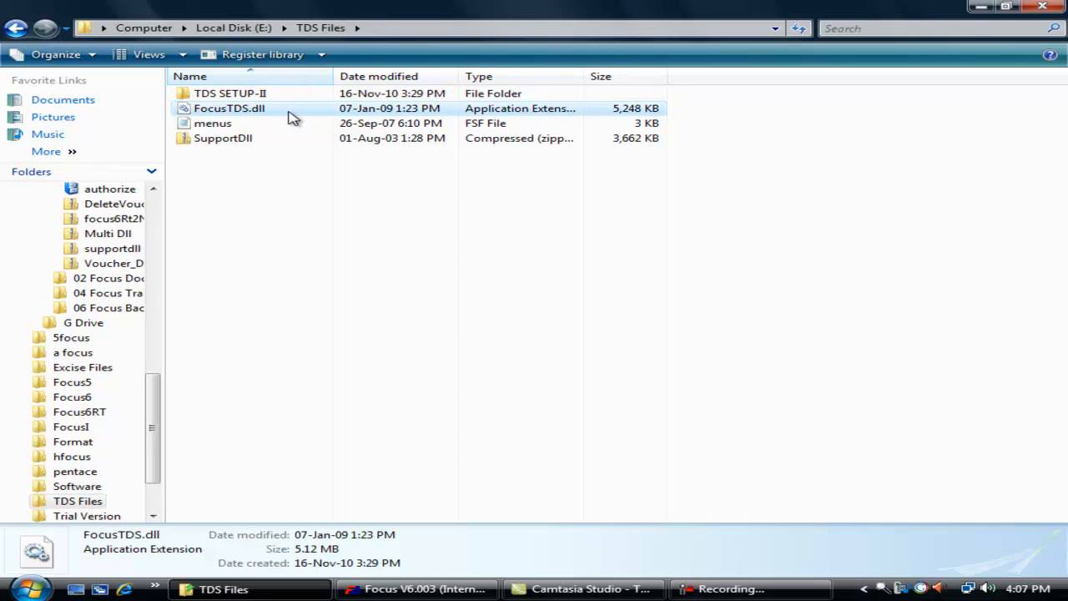
- Look over the menus and SupportDll files, then open the TDS SETUP-II folder
left_click(279, 125)
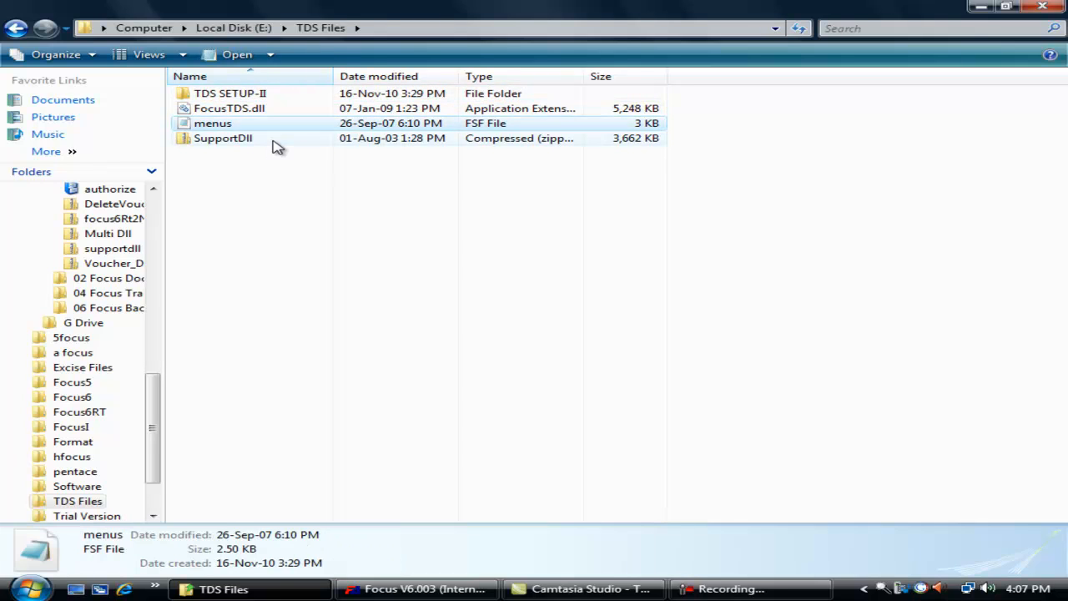
left_click(278, 142)
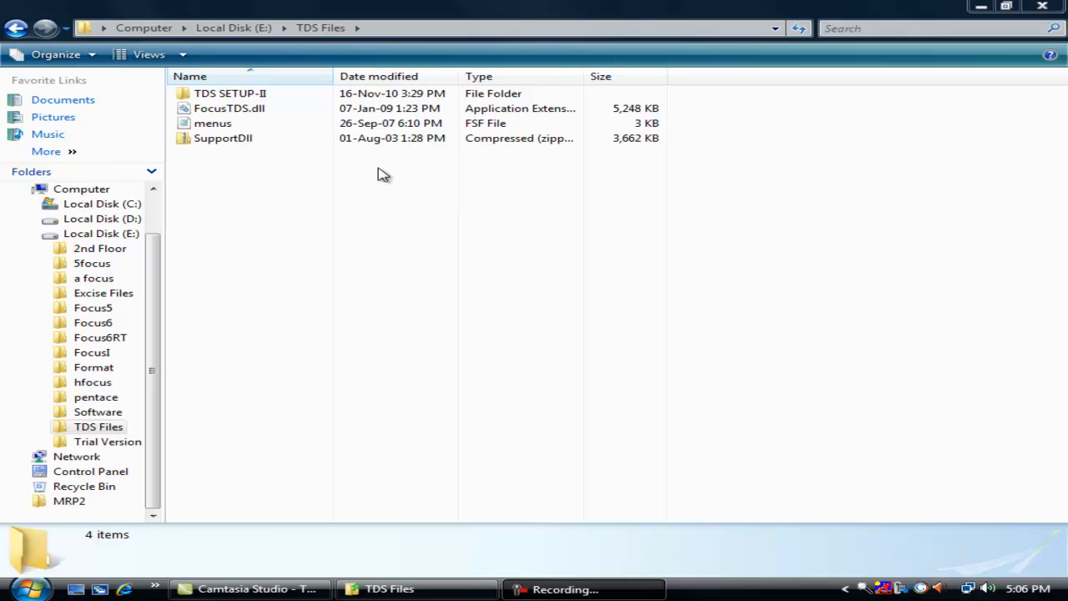
double_click(266, 95)
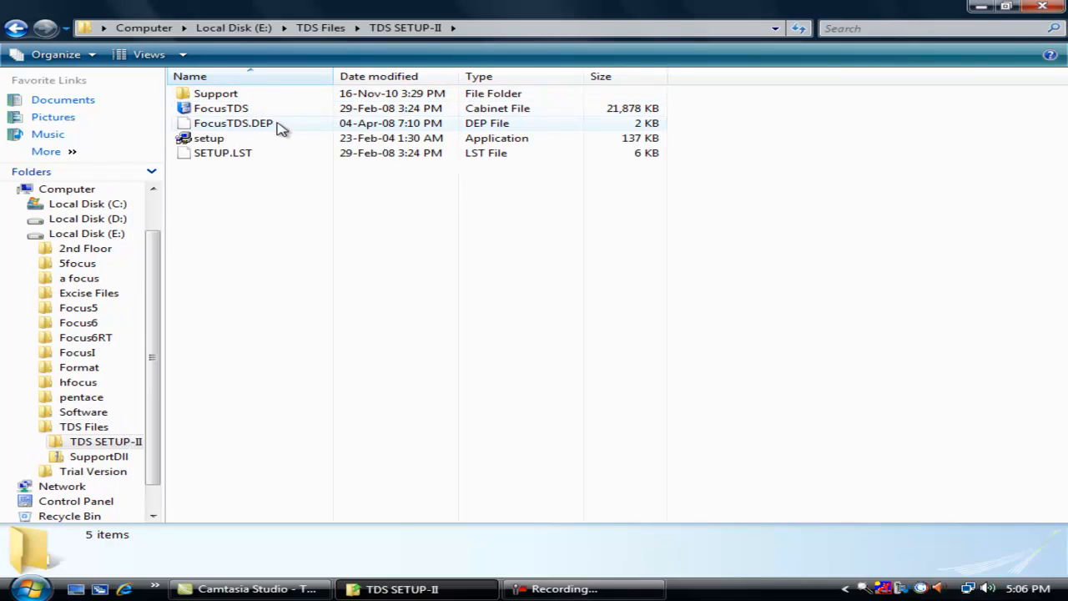
- Run FocusTDS setup to completion, keeping existing files like scrrun.dll on each version conflict
double_click(243, 140)
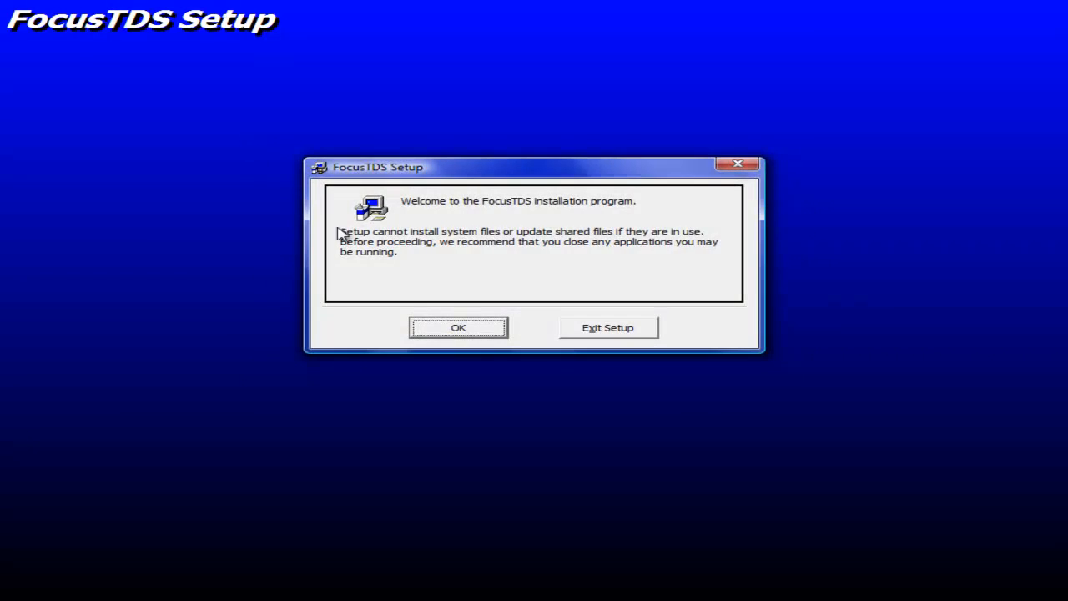
left_click(452, 325)
left_click(334, 232)
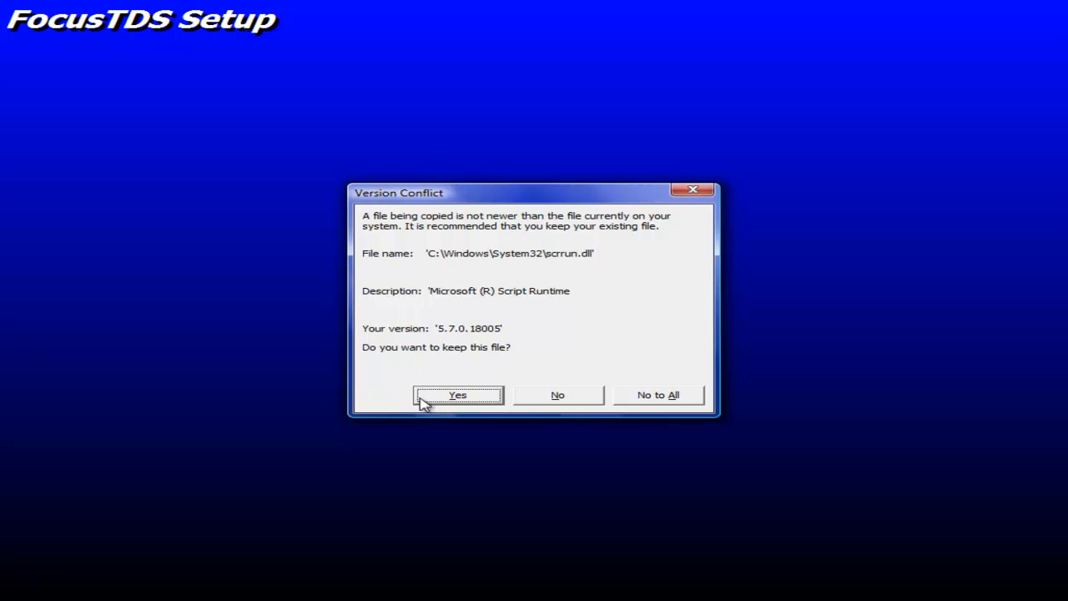
left_click(435, 399)
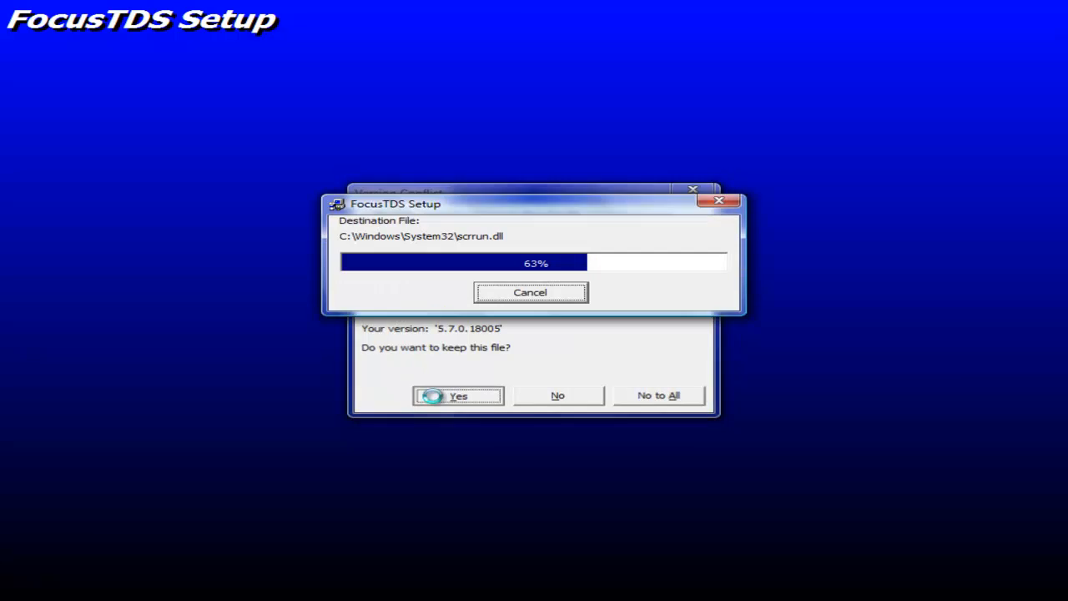
left_click(435, 399)
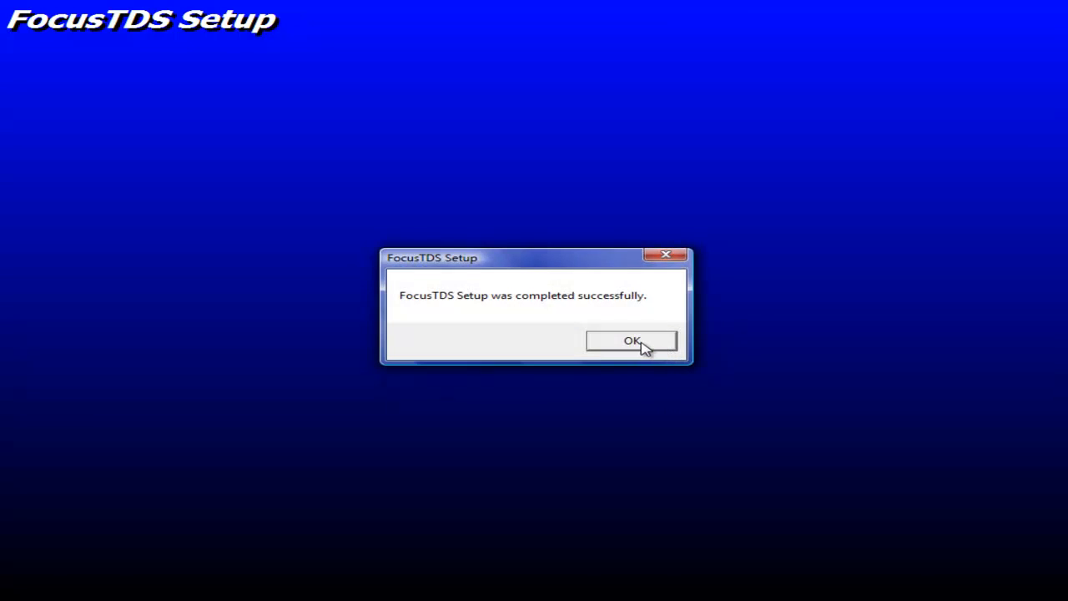
left_click(643, 344)
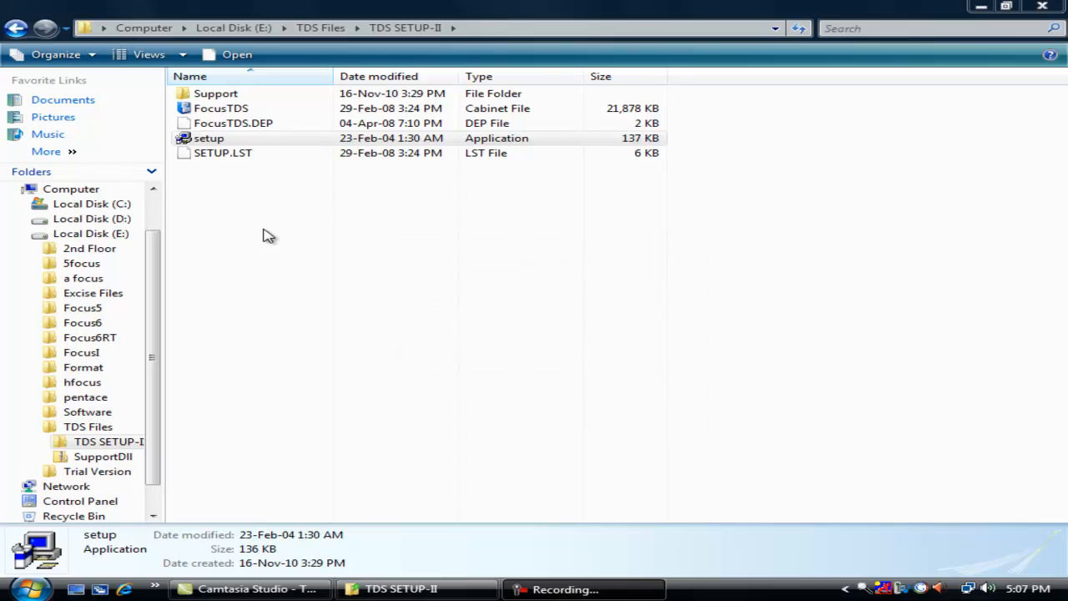
- Copy all menu definition lines from the TDS Files menus file in Notepad, then close it
left_click(16, 27)
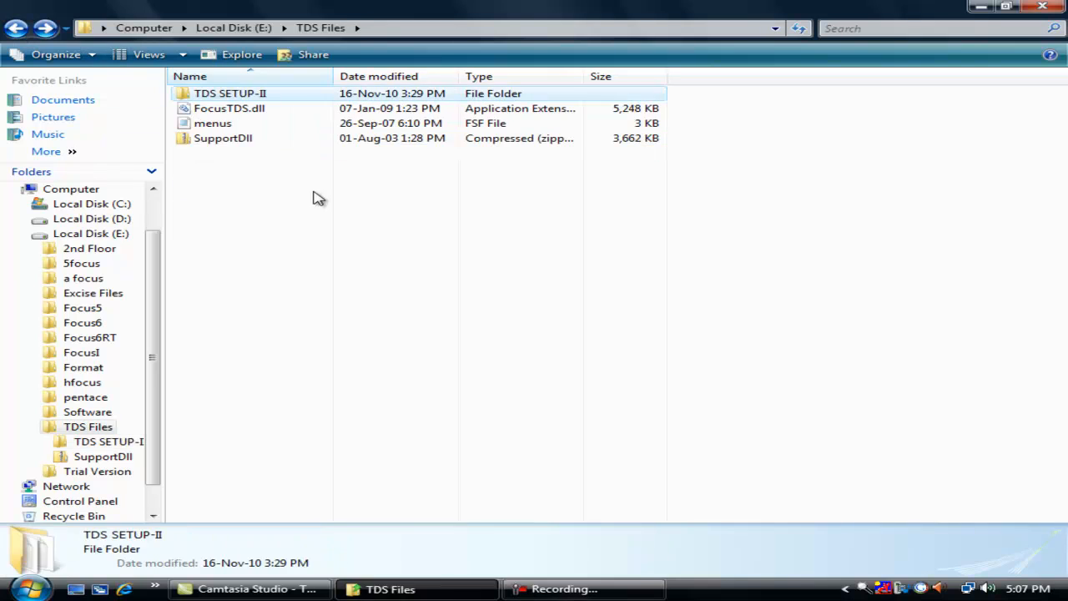
double_click(224, 123)
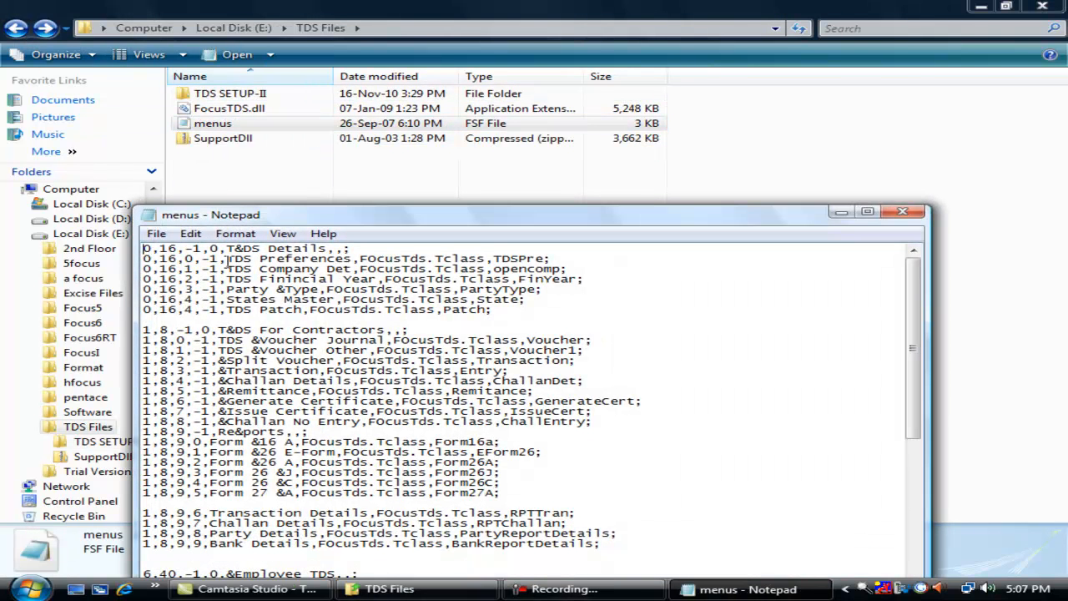
key("shift+Down")
key("shift+Down")
key("shift+Down")
key("shift+Down")
key("shift+Down")
key("shift+Down")
key("shift+Down")
key("shift+Down")
key("shift+Down")
key("shift+Down")
key("shift+Down")
key("shift+Down")
key("shift+Down")
key("shift+Down")
key("shift+Down")
key("shift+Down")
key("shift+Down")
key("shift+Down")
key("shift+Down")
key("shift+Down")
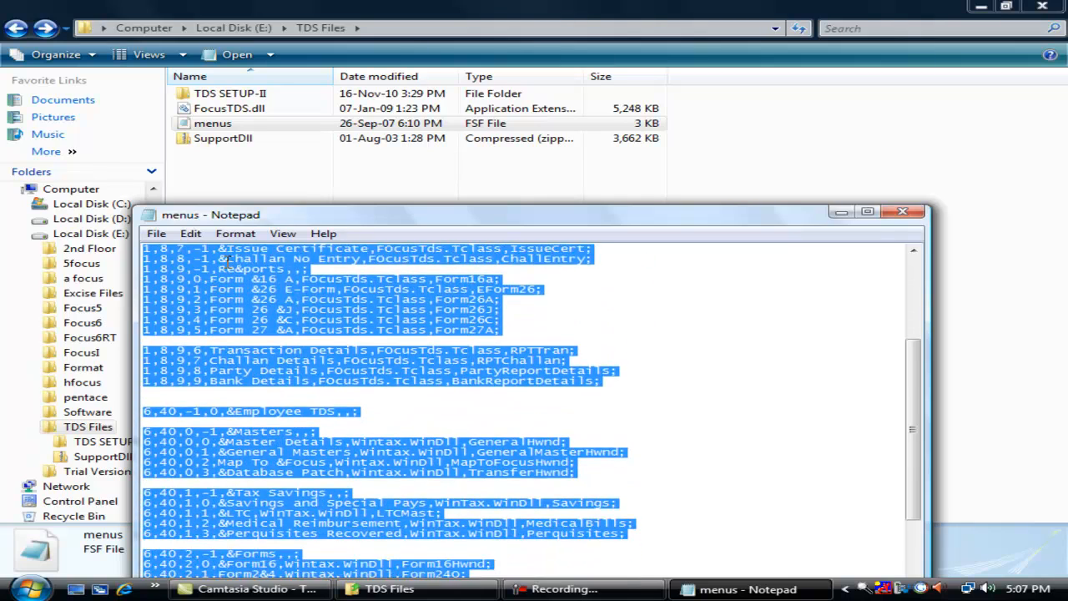
key("shift+Down")
key("shift+Down")
key("shift+Down")
key("shift+Down")
key("shift+Down")
key("shift+Down")
key("shift+Down")
key("shift+Down")
key("shift+Down")
key("shift+Down")
key("shift+Down")
key("shift+Down")
key("shift+Down")
key("shift+Down")
key("shift+Down")
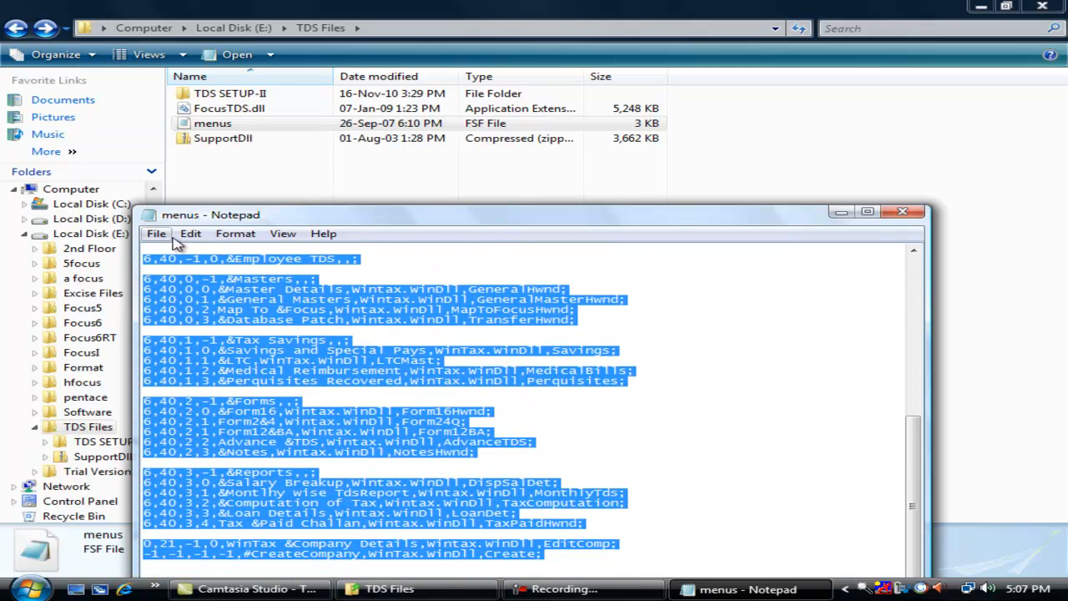
left_click(191, 233)
left_click(218, 292)
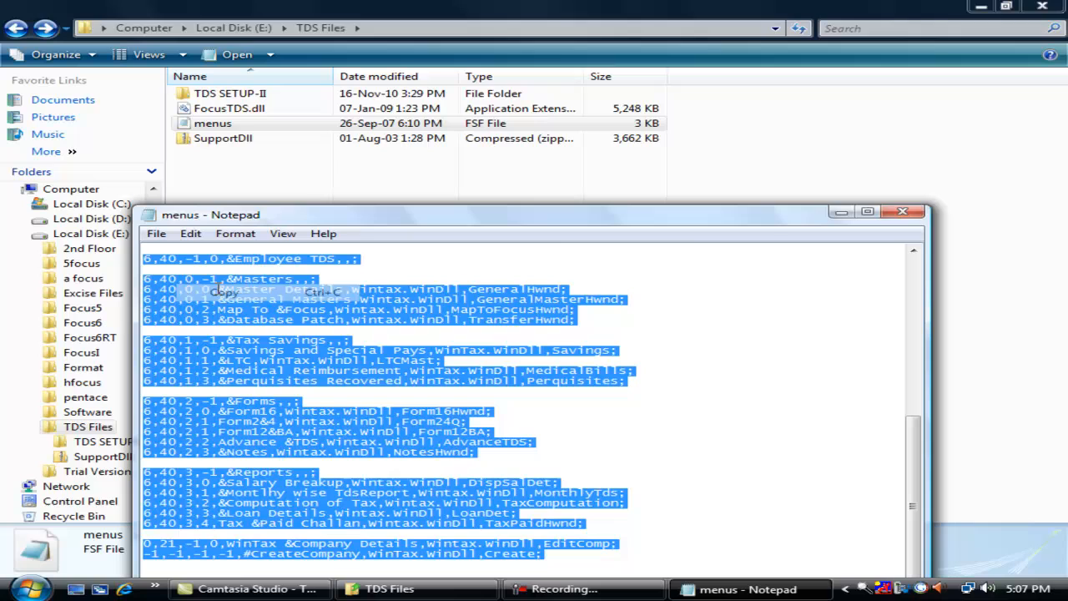
left_click(902, 211)
left_click(284, 28)
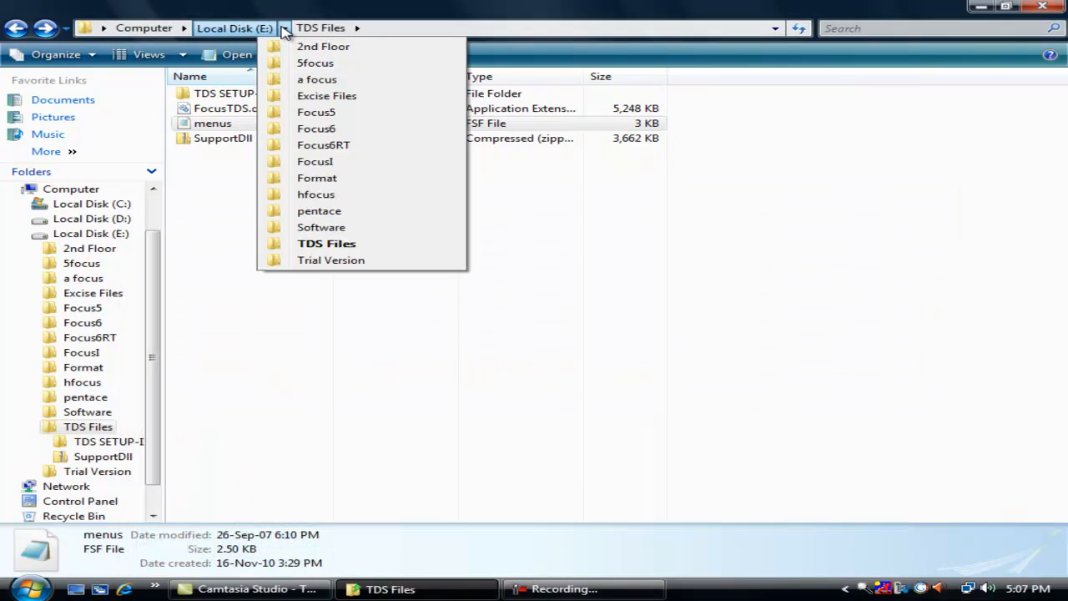
- Paste the copied TDS menu lines onto a new line at the end of Focus6RT's menus file and save
left_click(346, 149)
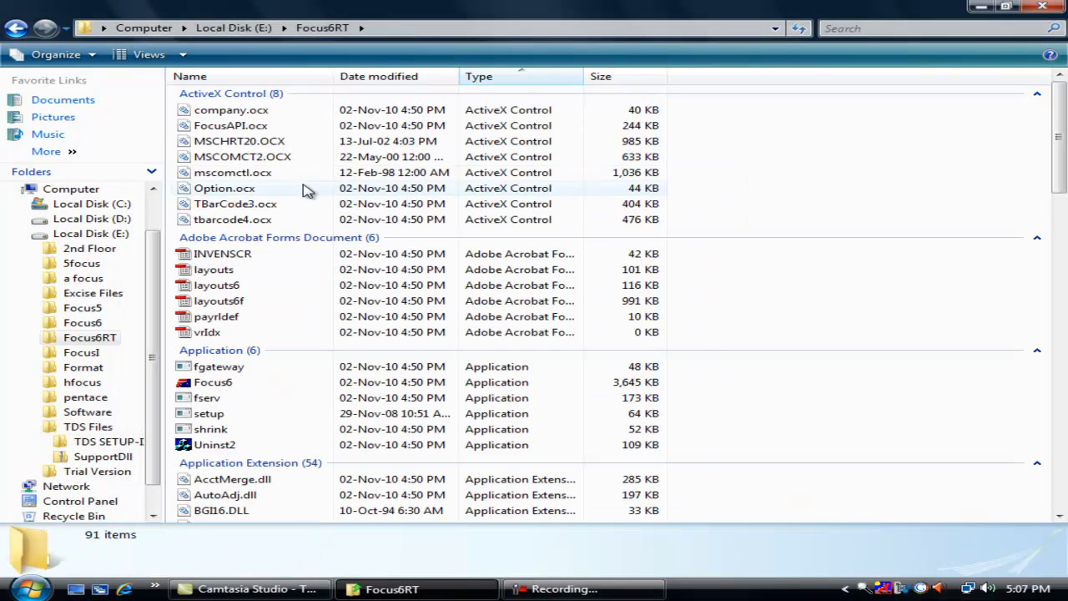
key("e")
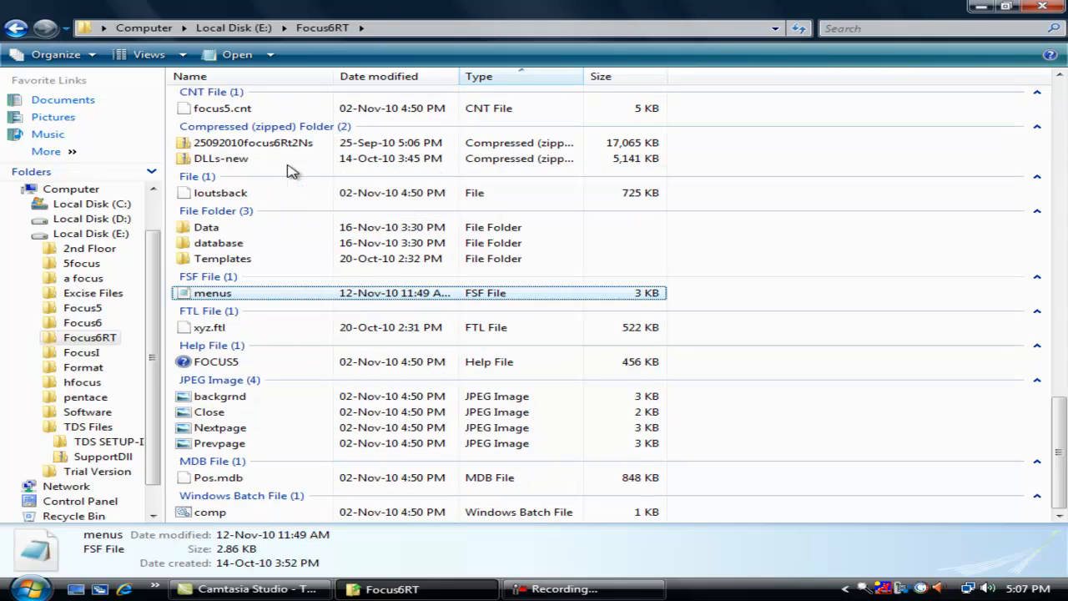
key("Return")
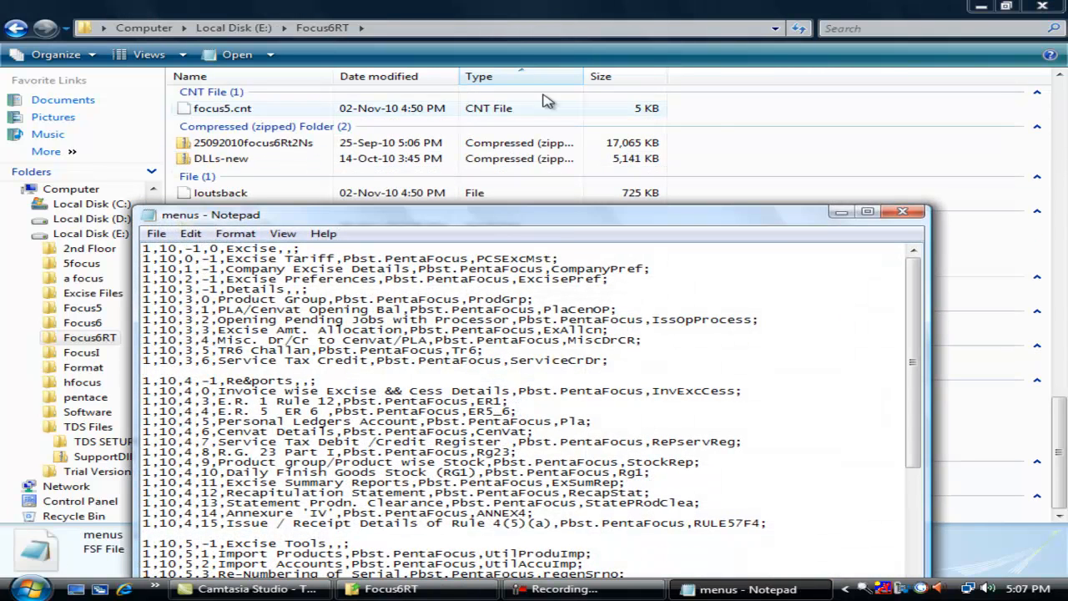
left_click_drag(912, 359, 878, 507)
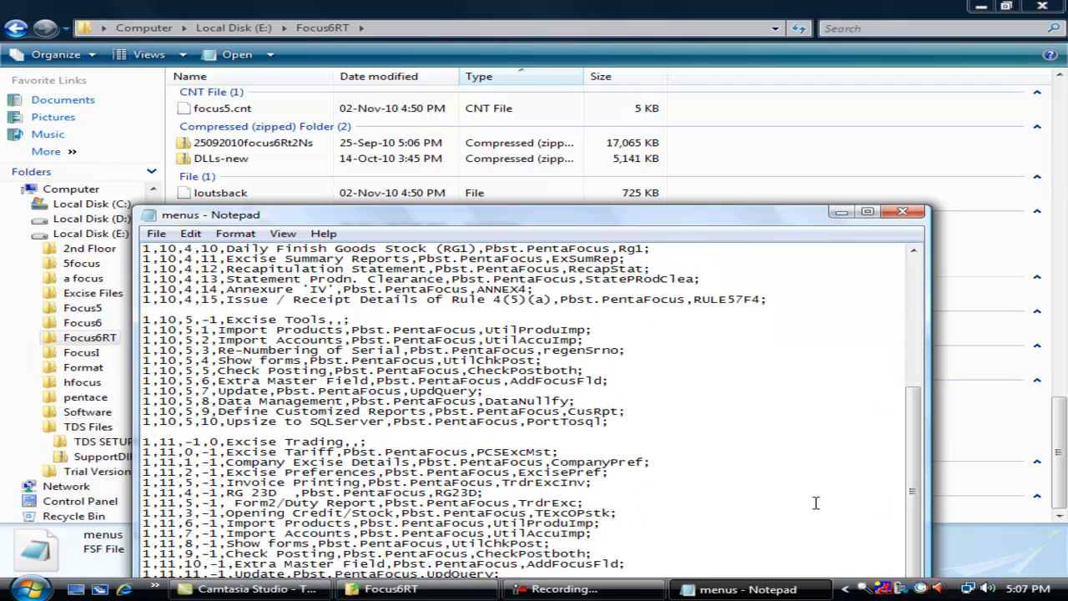
left_click(644, 563)
key("Return")
key("Return")
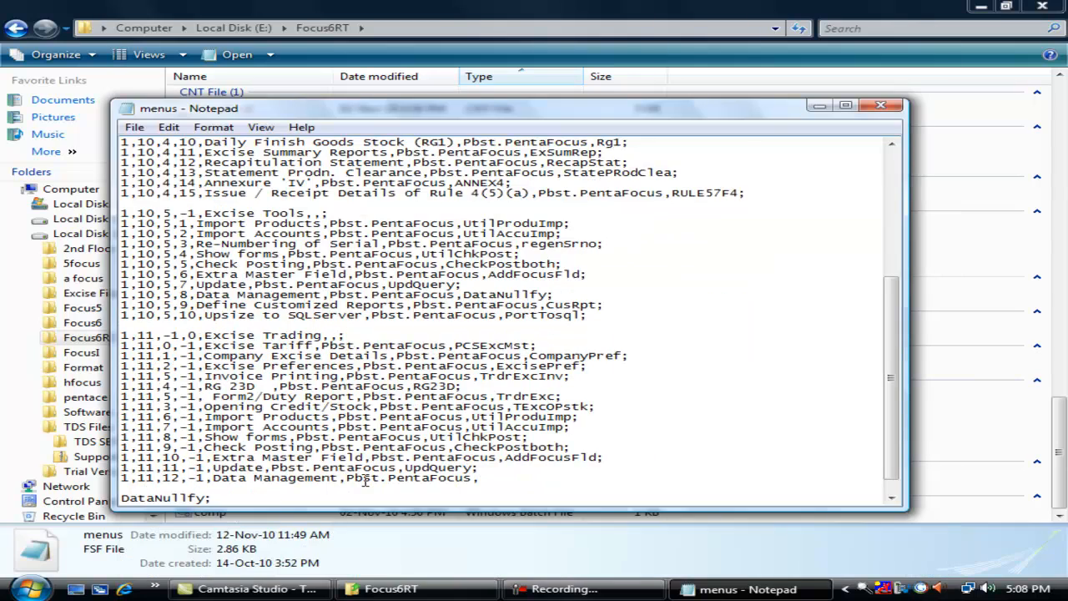
key("Return")
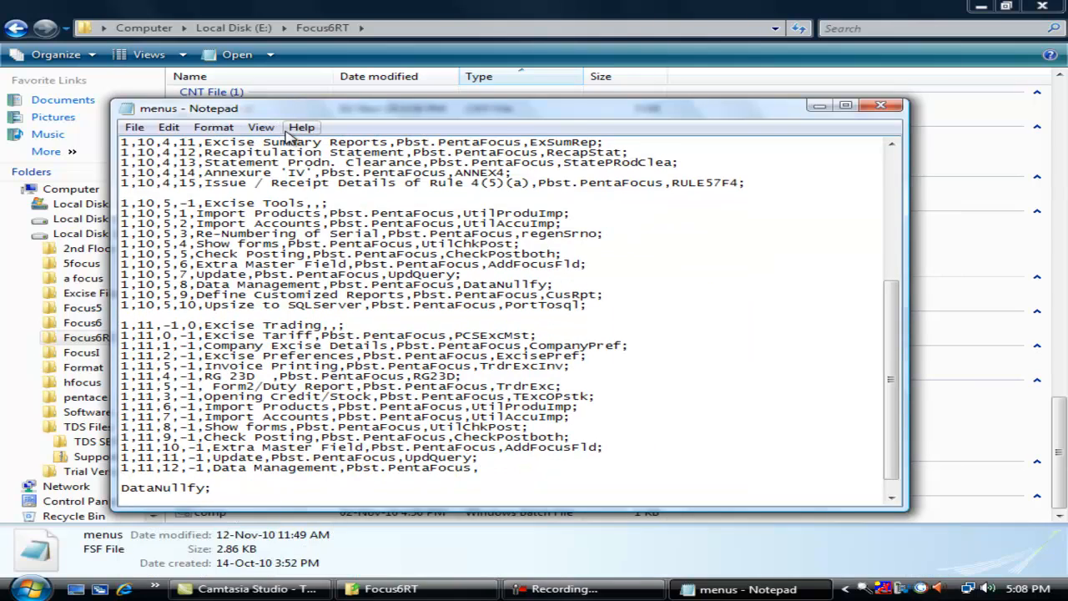
left_click(169, 127)
left_click(224, 201)
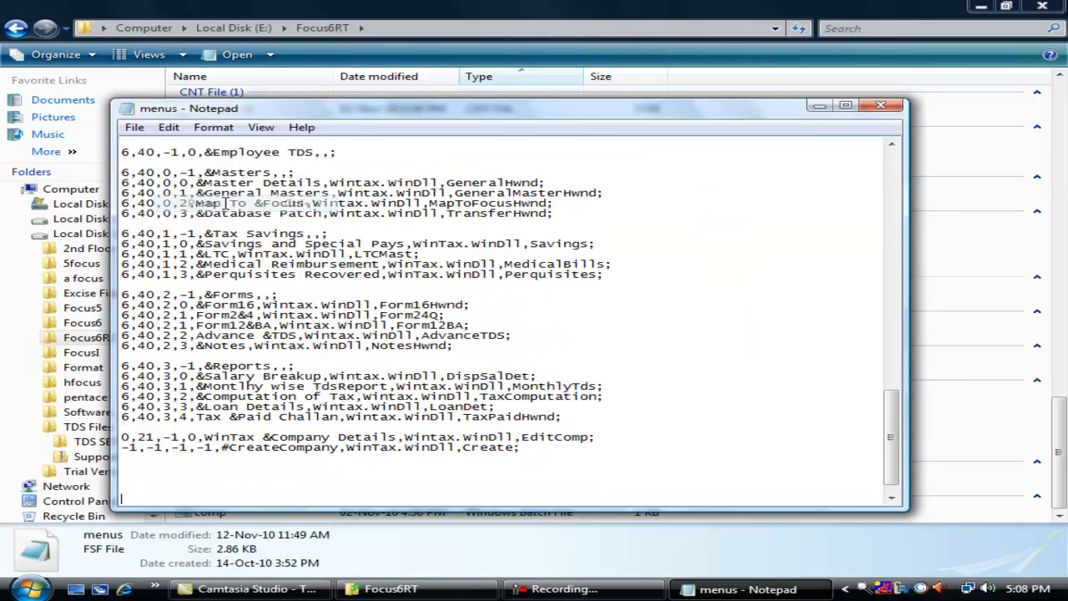
left_click(135, 127)
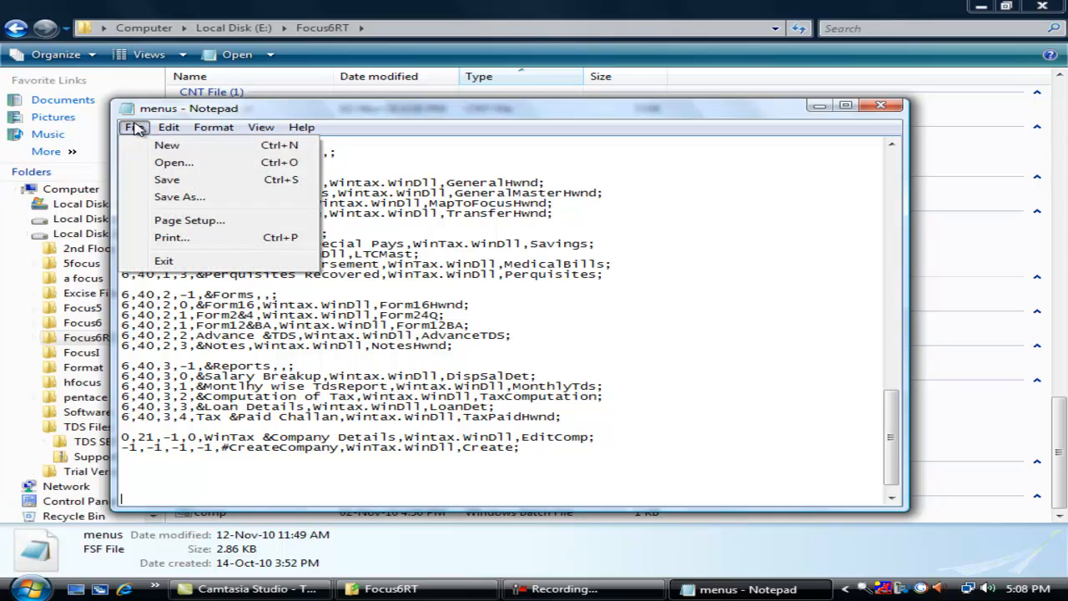
left_click(167, 180)
left_click(883, 107)
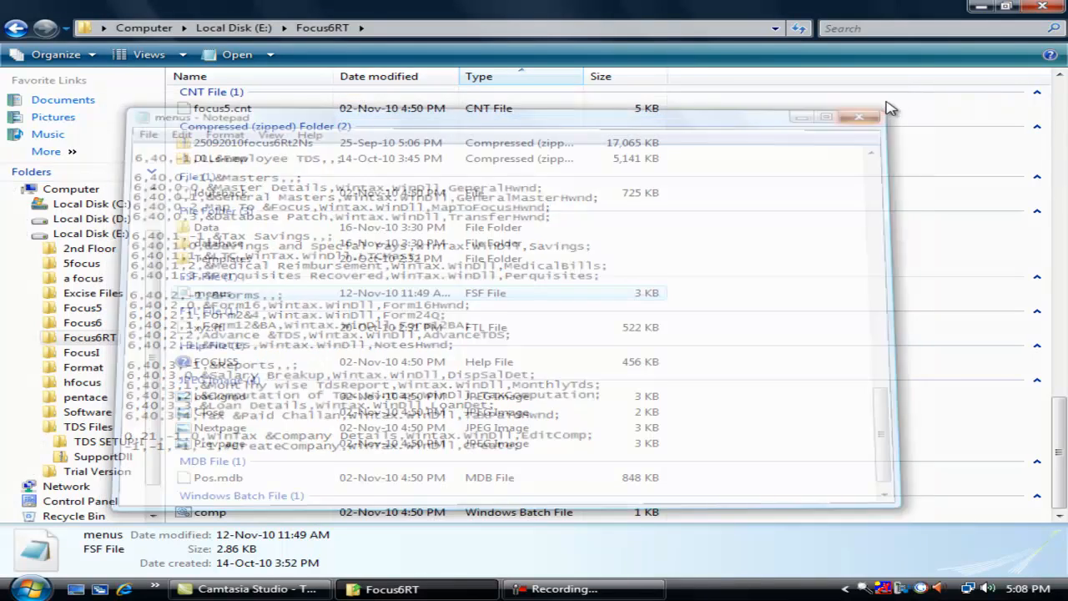
- Copy FocusTDS.dll from TDS Files and paste it into the Focus6RT folder
left_click(20, 30)
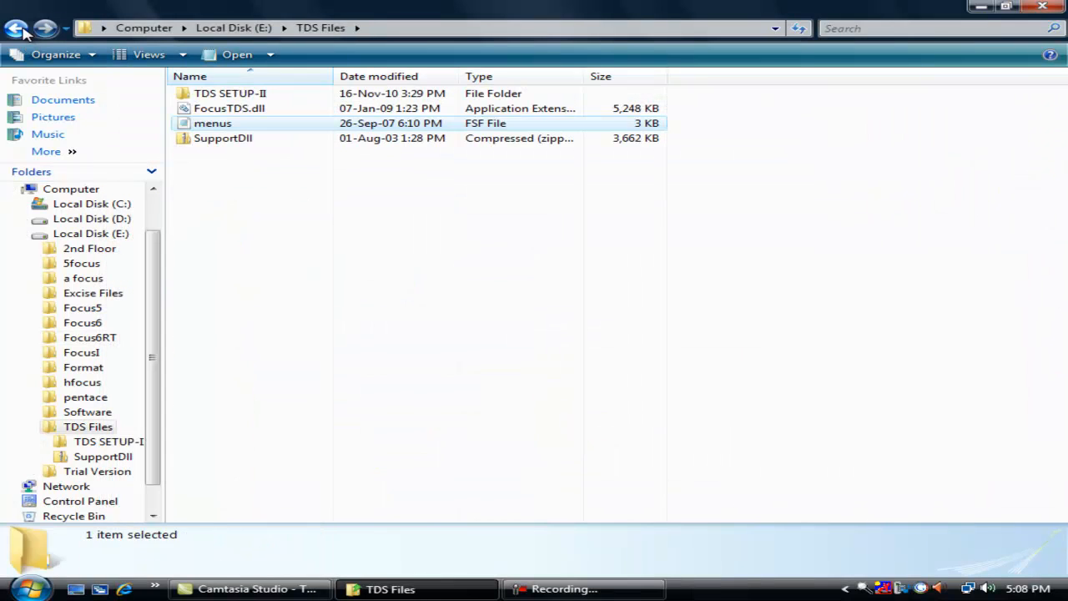
left_click(17, 29)
key("Return")
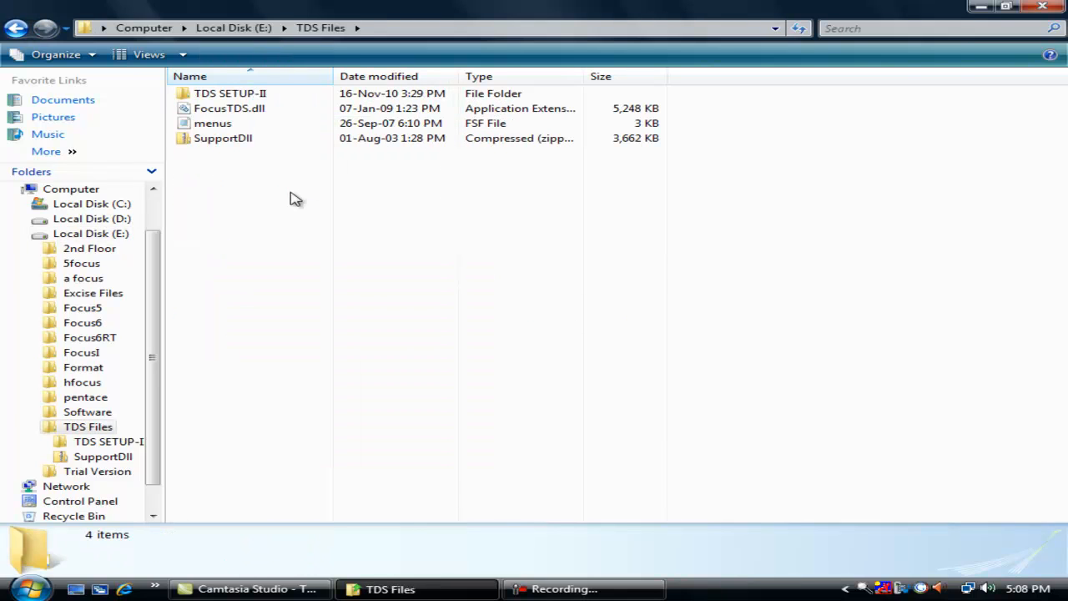
right_click(216, 110)
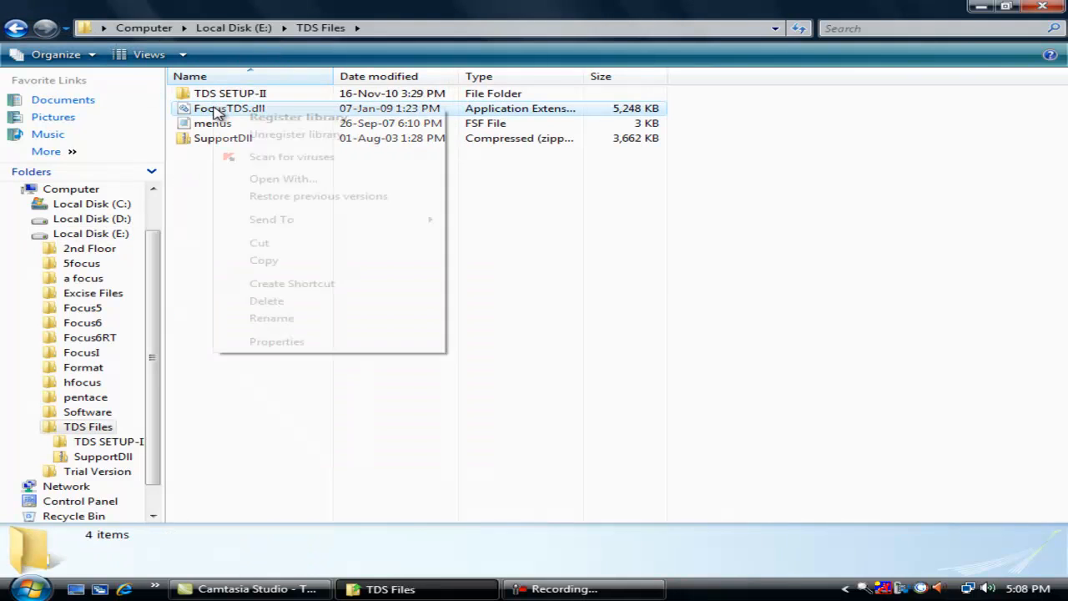
left_click(264, 261)
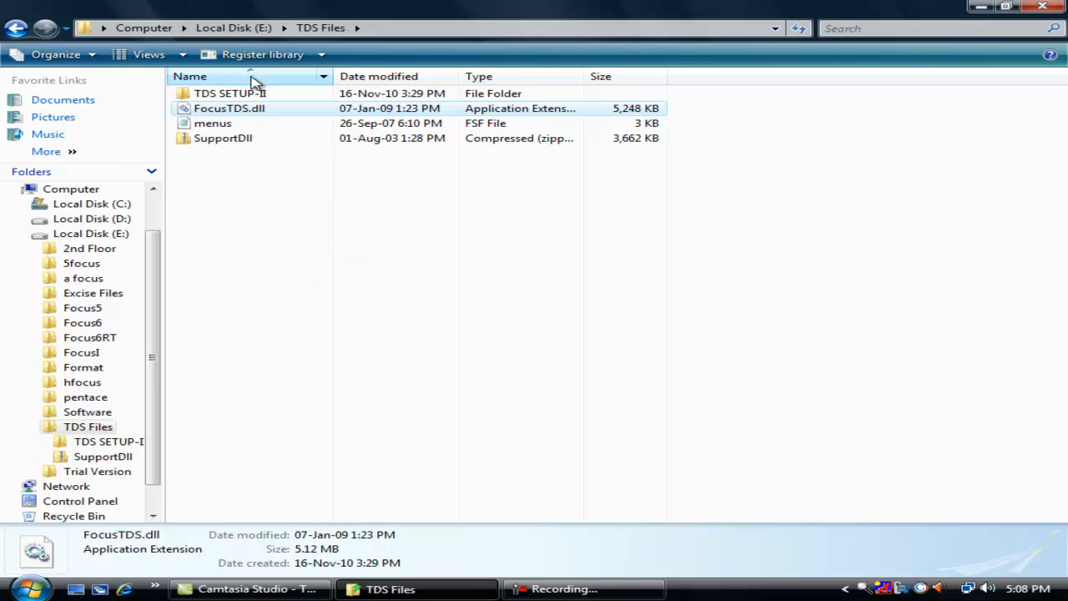
left_click(284, 28)
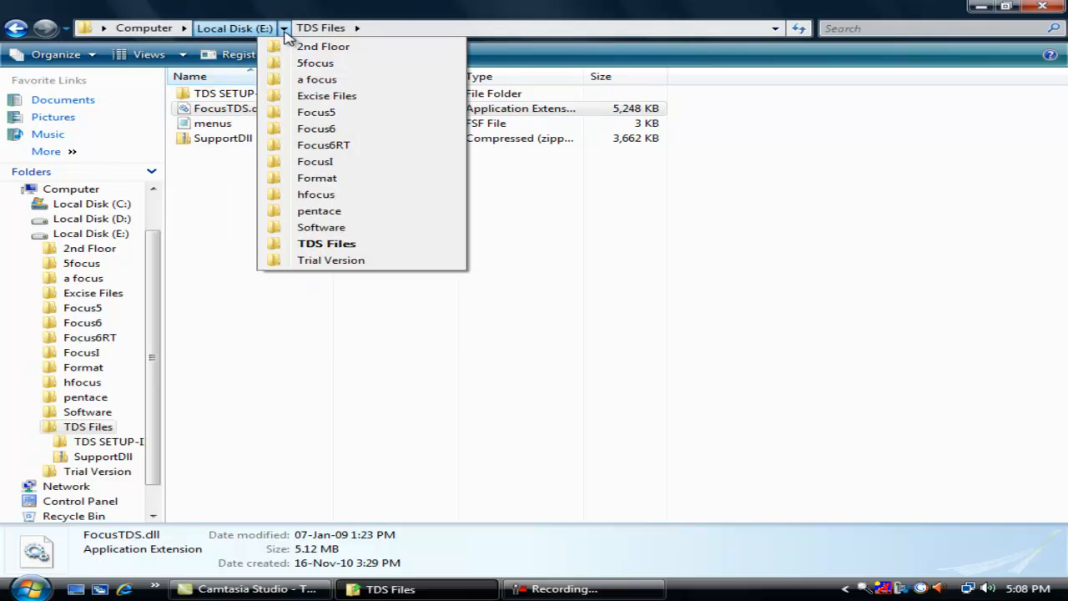
left_click(332, 147)
right_click(862, 283)
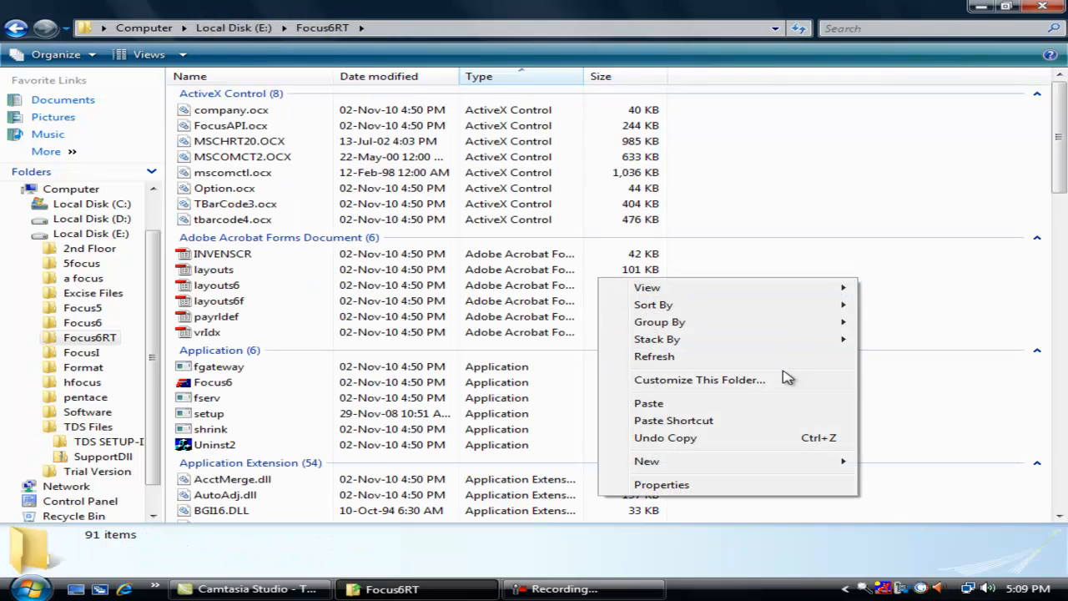
left_click(782, 404)
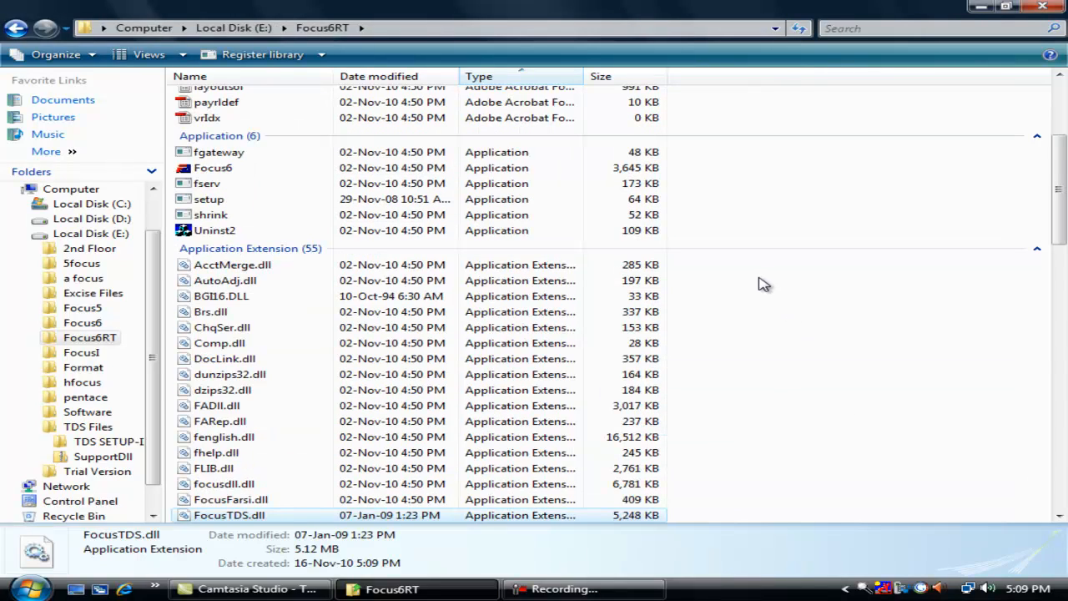
- Register the pasted FocusTDS.dll, confirm the success message, and return to TDS Files
double_click(292, 516)
left_click(662, 299)
left_click(284, 28)
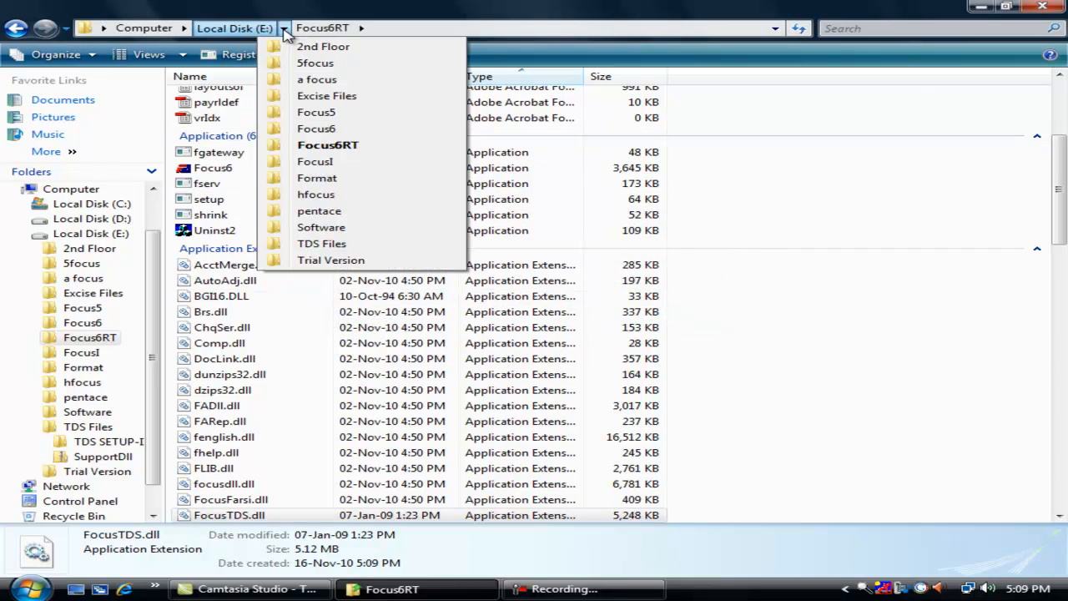
left_click(321, 244)
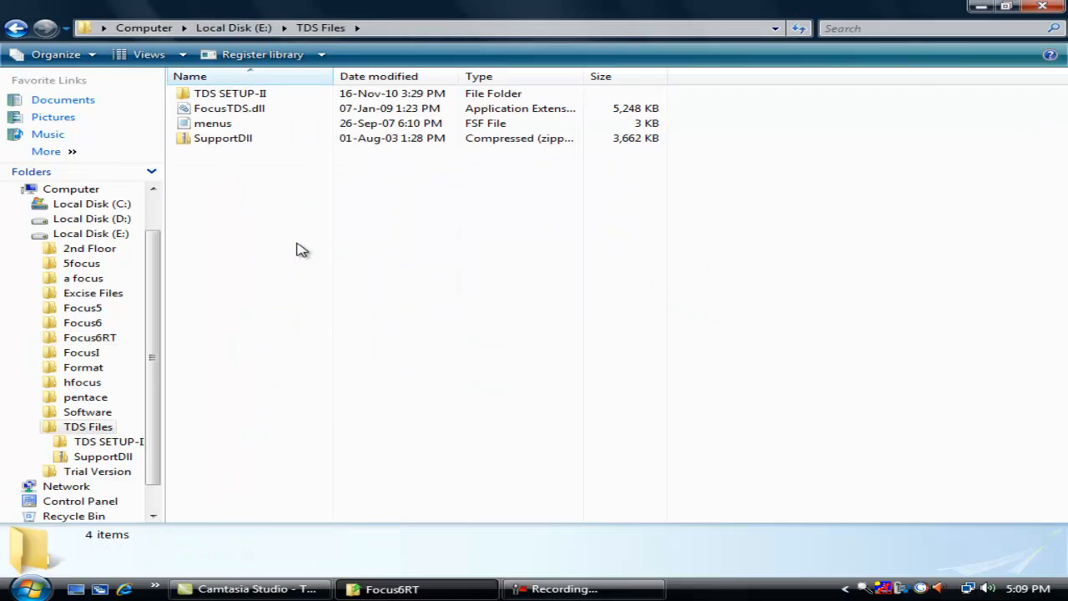
- Extract the SupportDll archive into TDS Files\SupportDll, then browse to the Focus6RT folder
left_click(227, 138)
right_click(228, 138)
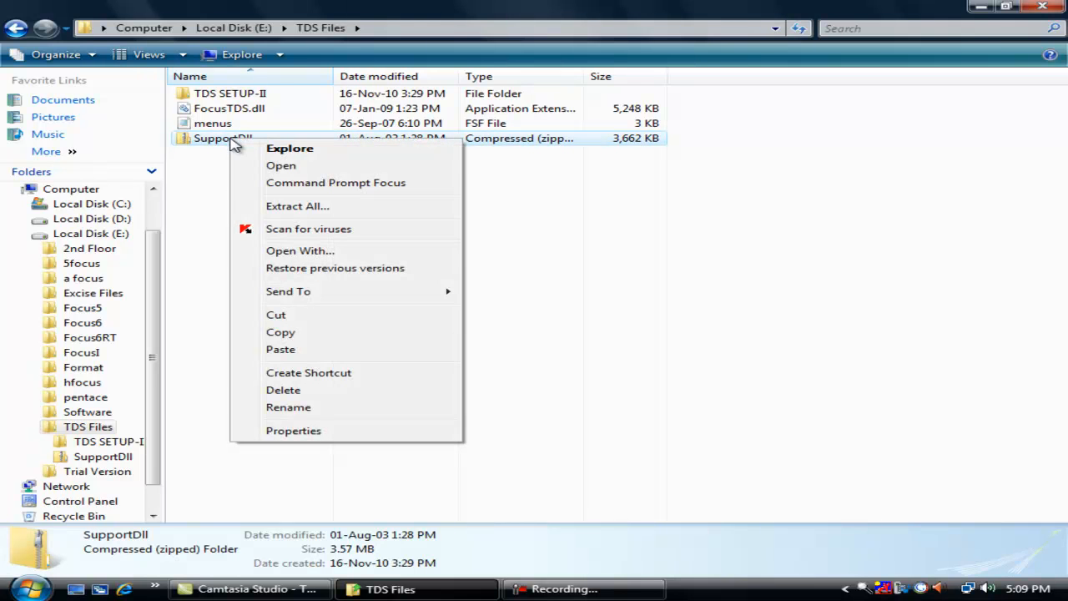
left_click(327, 210)
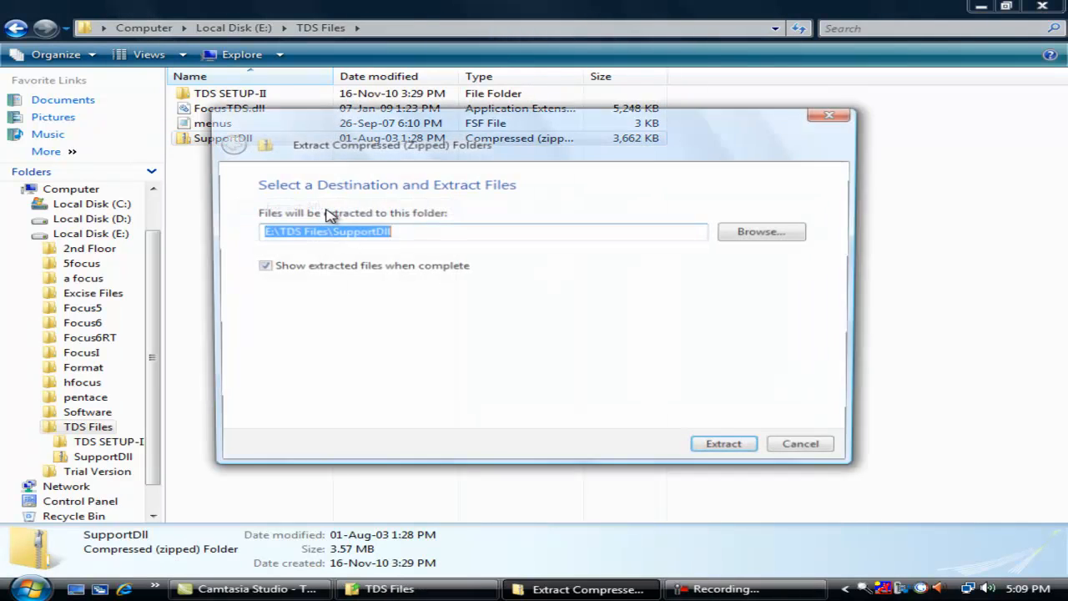
left_click(727, 449)
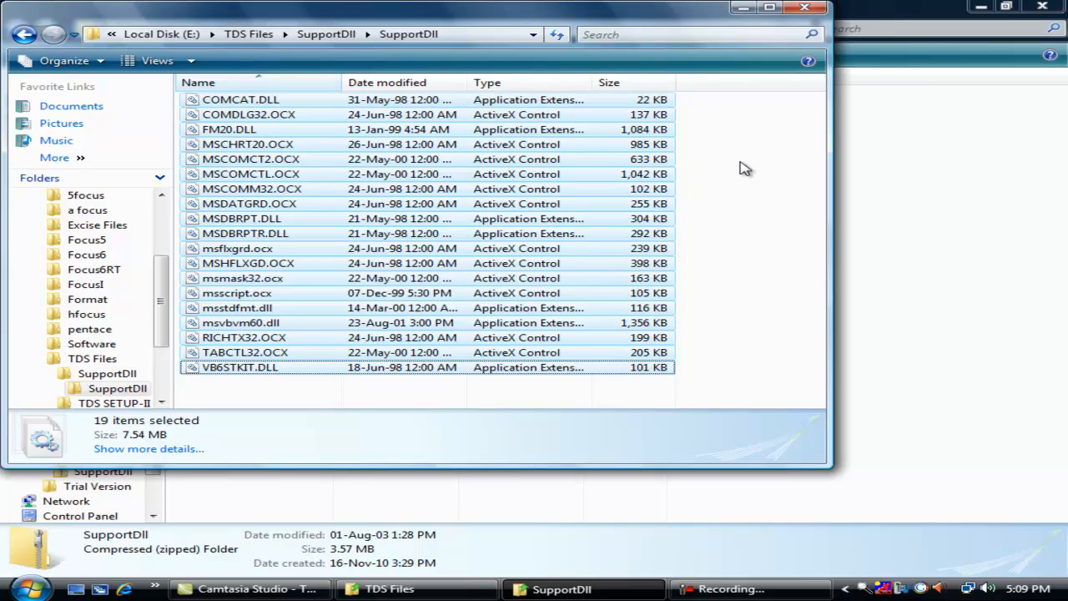
left_click(601, 131, "shift")
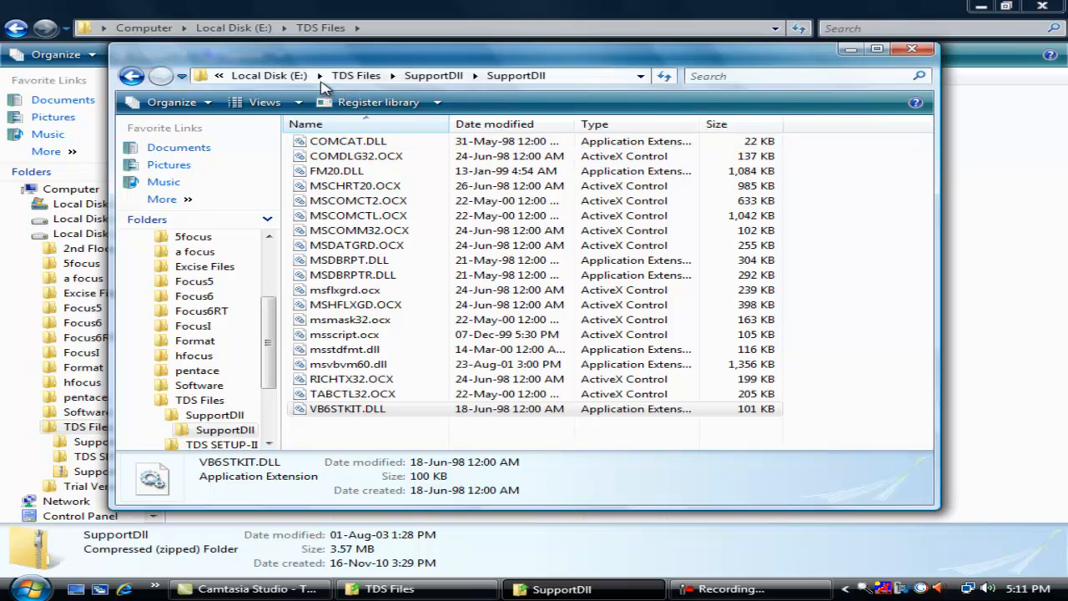
left_click(319, 76)
left_click(354, 193)
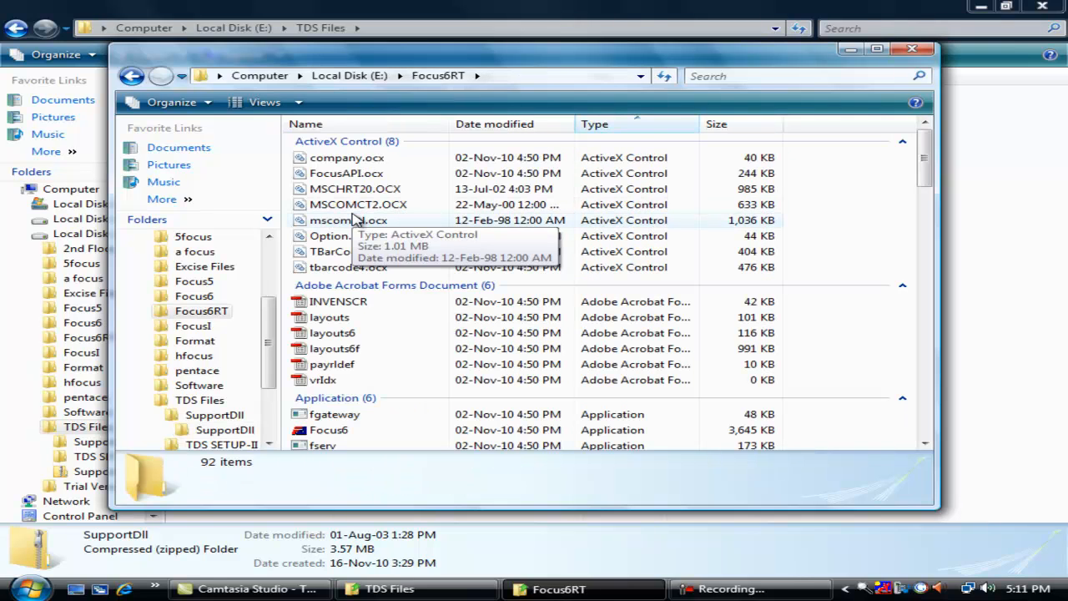
- Register company.ocx, FocusAPI.ocx and Option.ocx together, dismissing each RegSvr32 success message
left_click(370, 159)
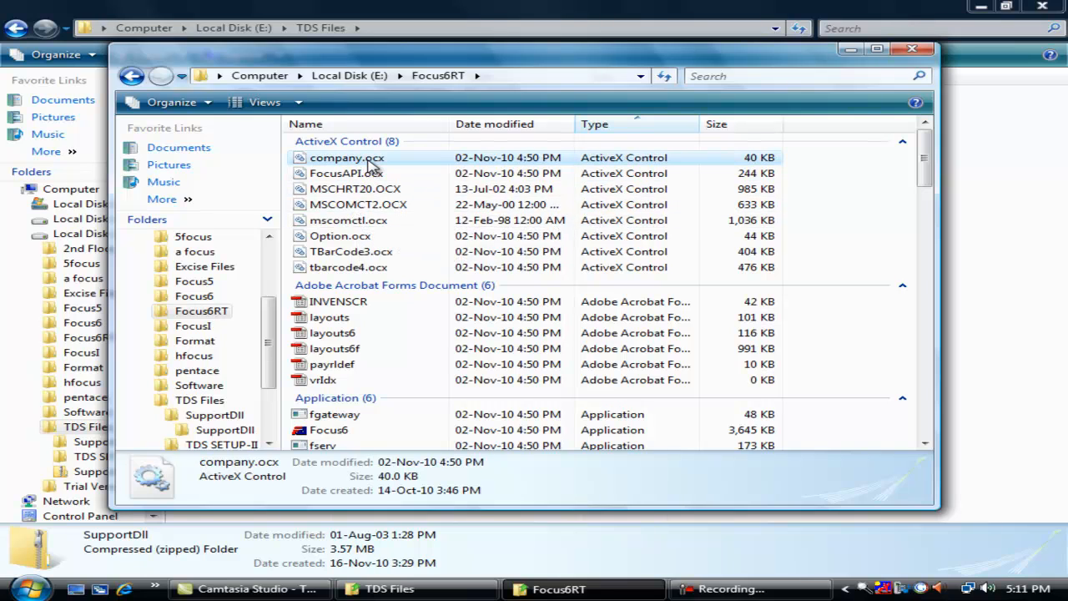
left_click(380, 174, "ctrl")
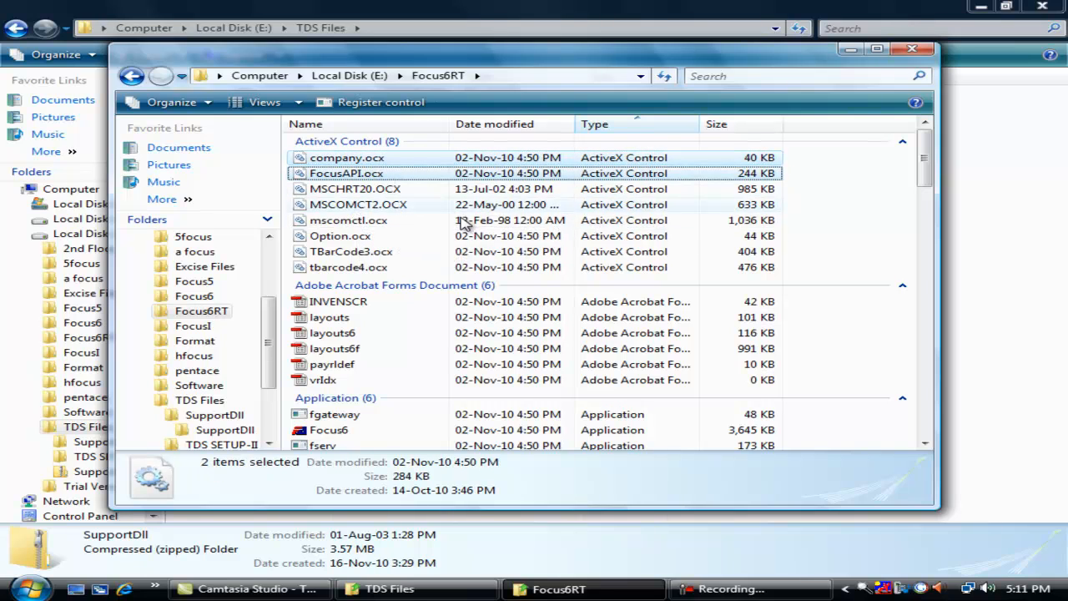
left_click(378, 240, "ctrl")
key("Return")
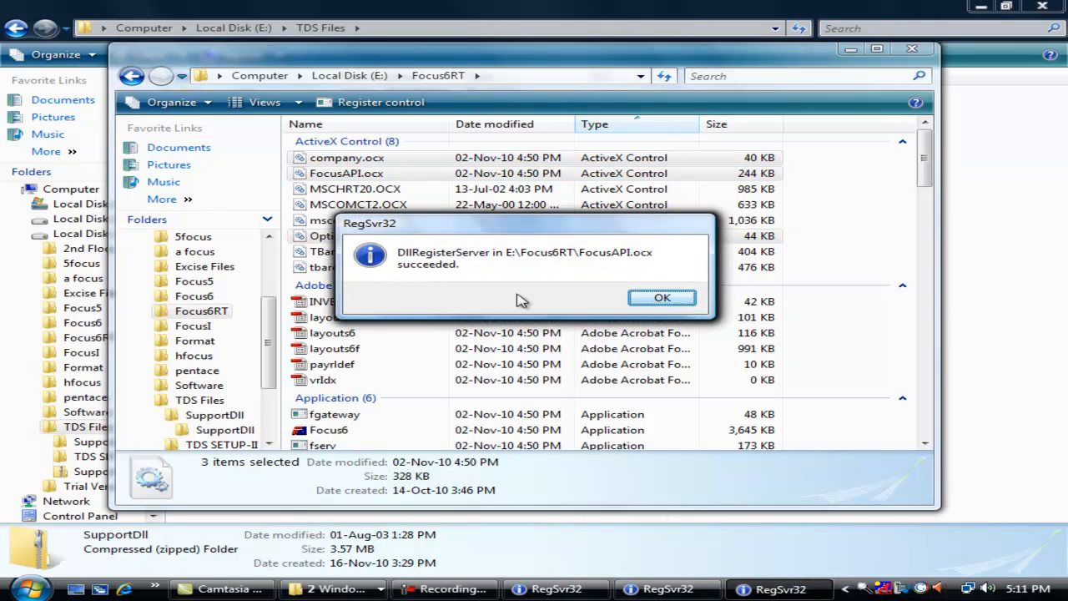
left_click(655, 299)
left_click(655, 299)
left_click(658, 298)
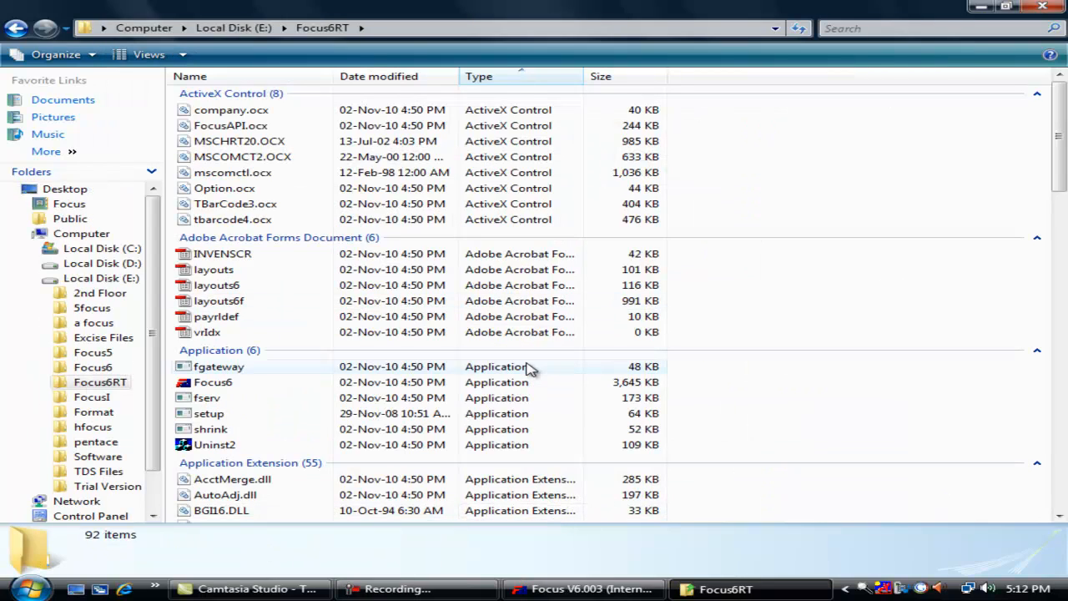
- In Company Preferences' Integration tab, set Initialize Company to FocusTDS.TClass with function Initialize
left_click(589, 588)
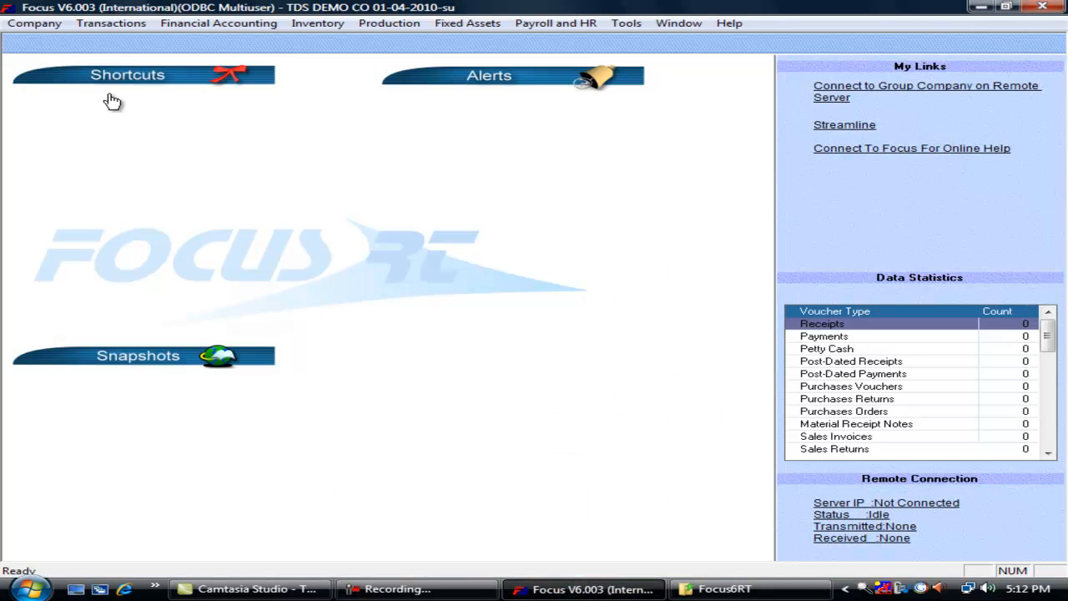
left_click(33, 23)
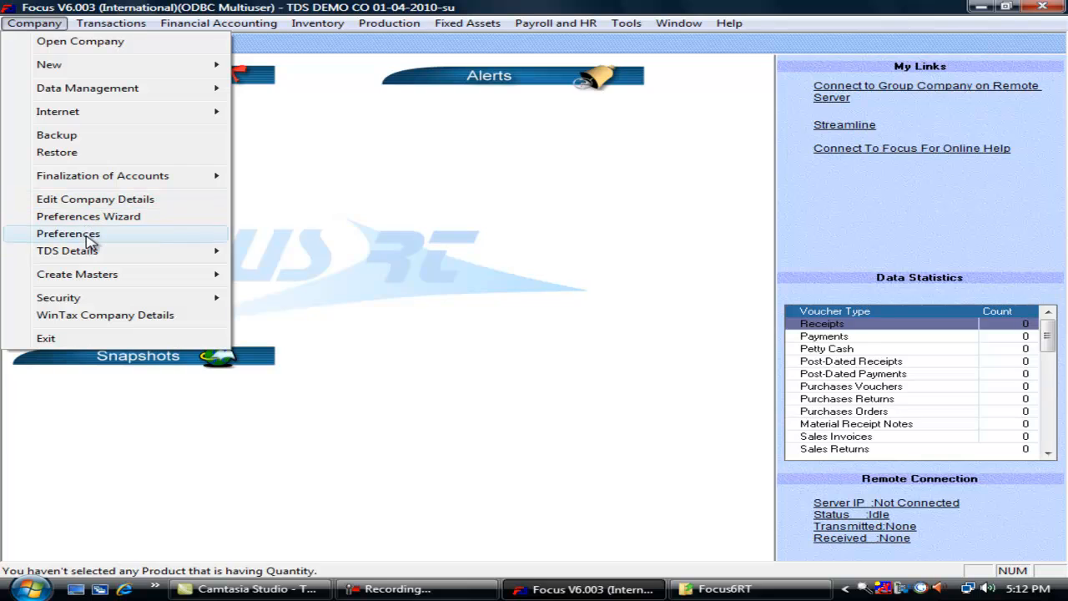
left_click(87, 236)
left_click(670, 99)
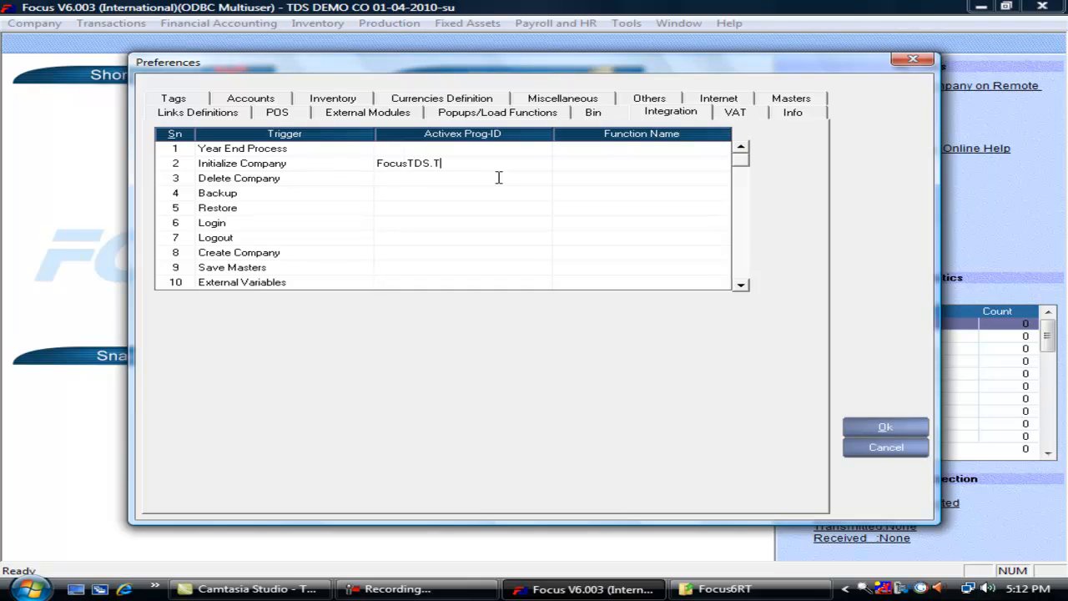
key("Tab")
left_click(476, 164)
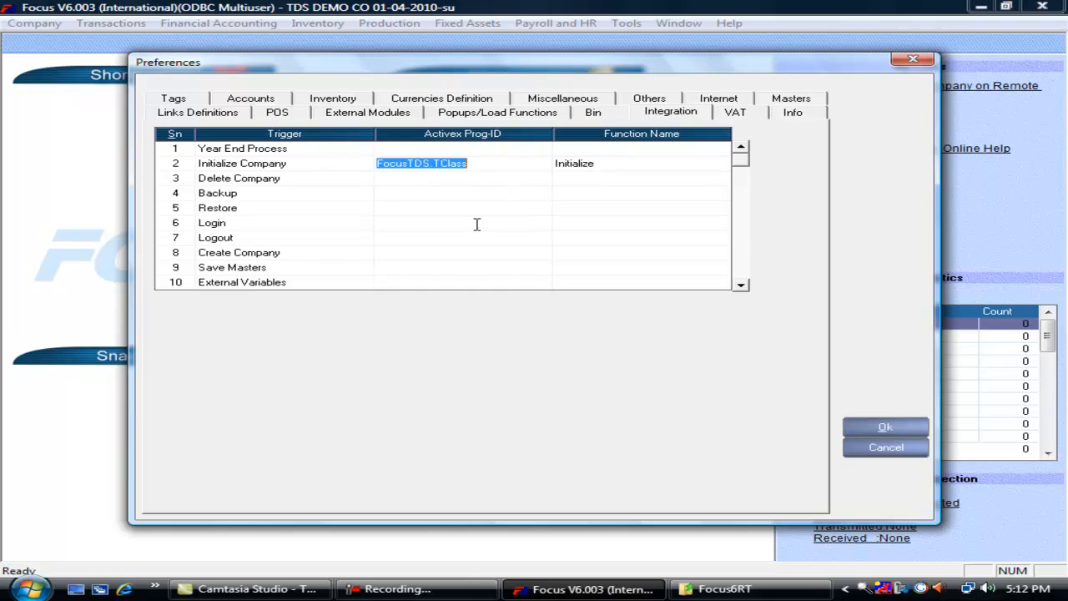
- Set Save Masters to FocusTDS.TClass with function AddMaster, verify both rows, and save
left_click(405, 267)
key("ctrl+v")
left_click(576, 268)
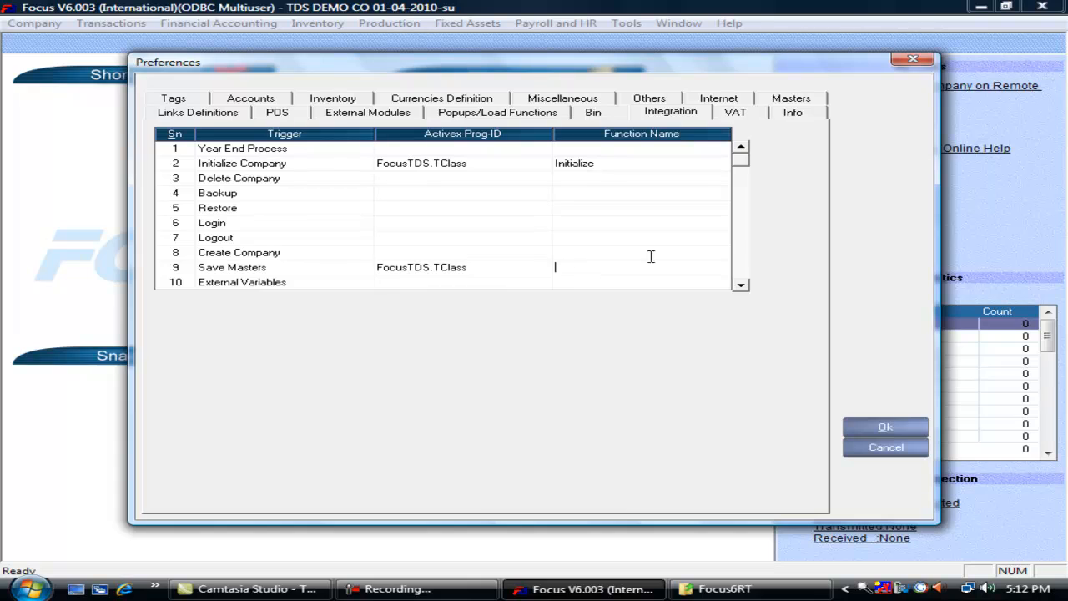
type("AddMaster")
left_click(473, 164)
key("ctrl+c")
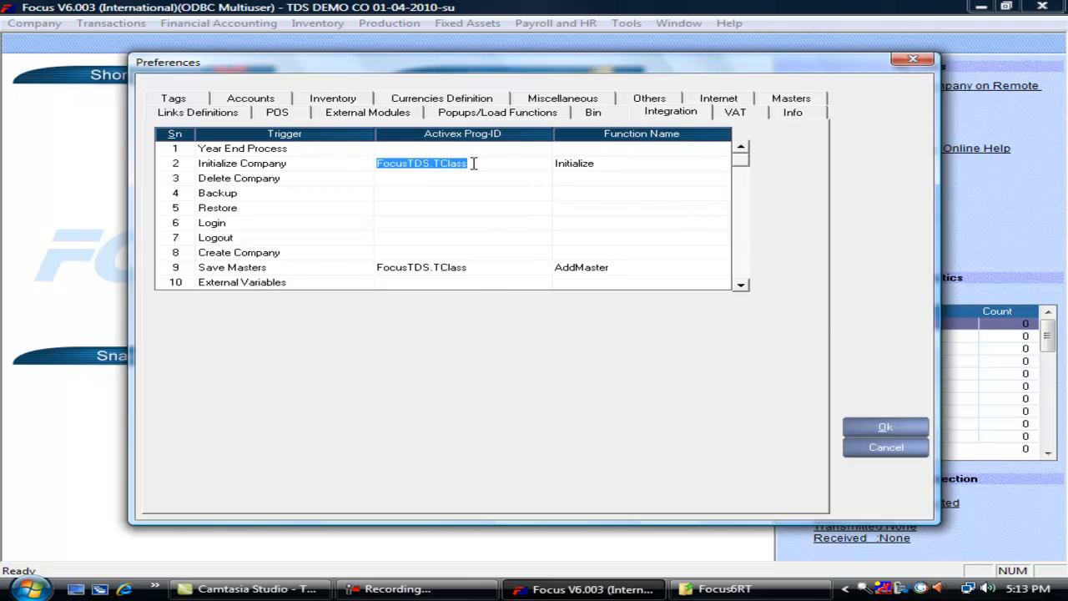
left_click(626, 164)
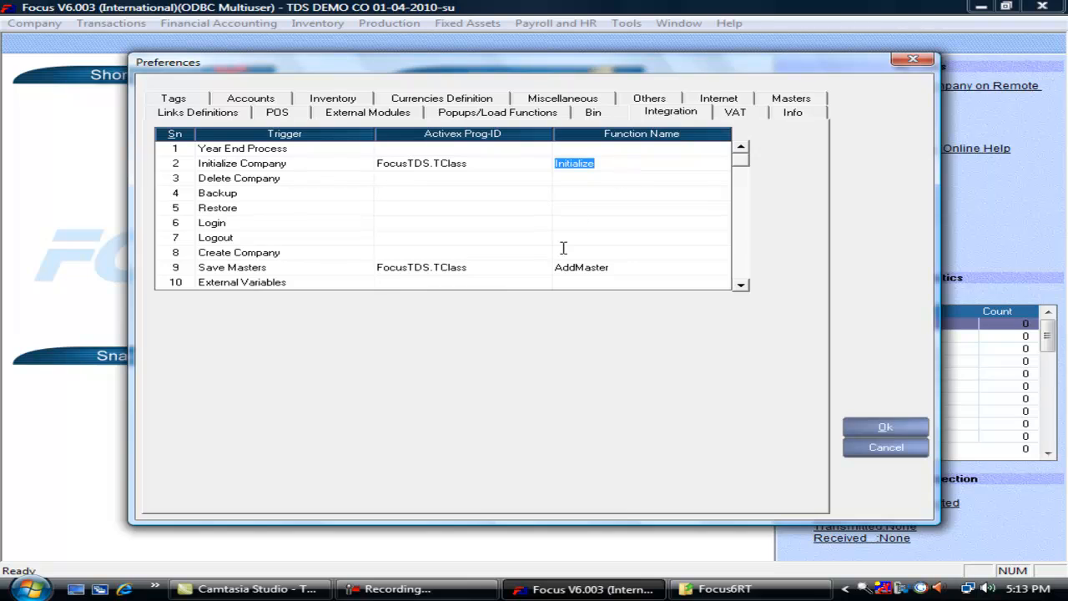
left_click(619, 270)
left_click(901, 428)
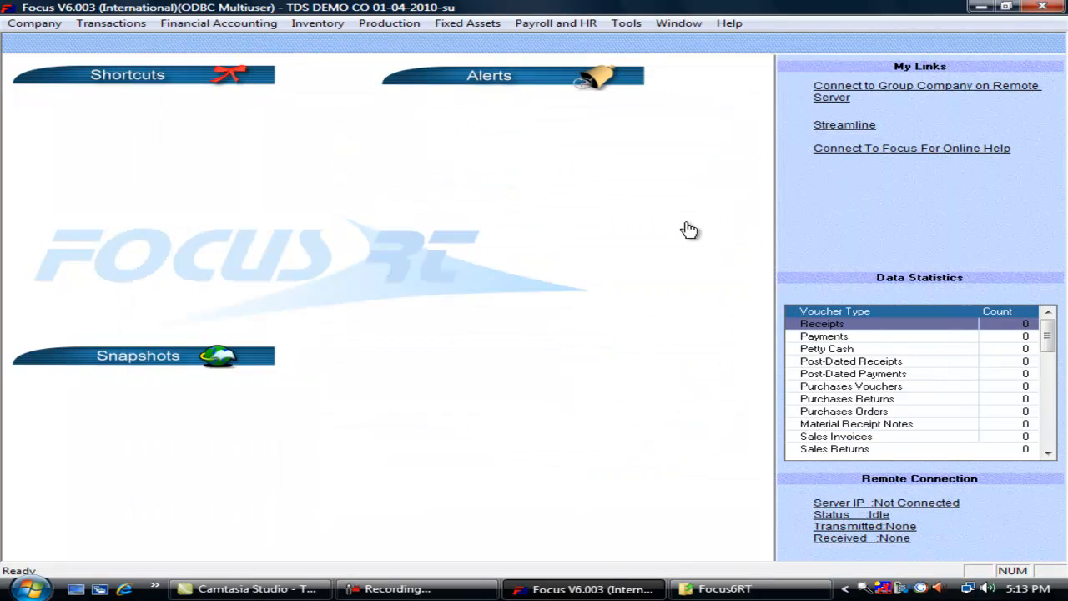
- In the Voucher Wizard, set Payments' external function to FocusTDS.TClass, PMT after saving, and update
left_click(117, 30)
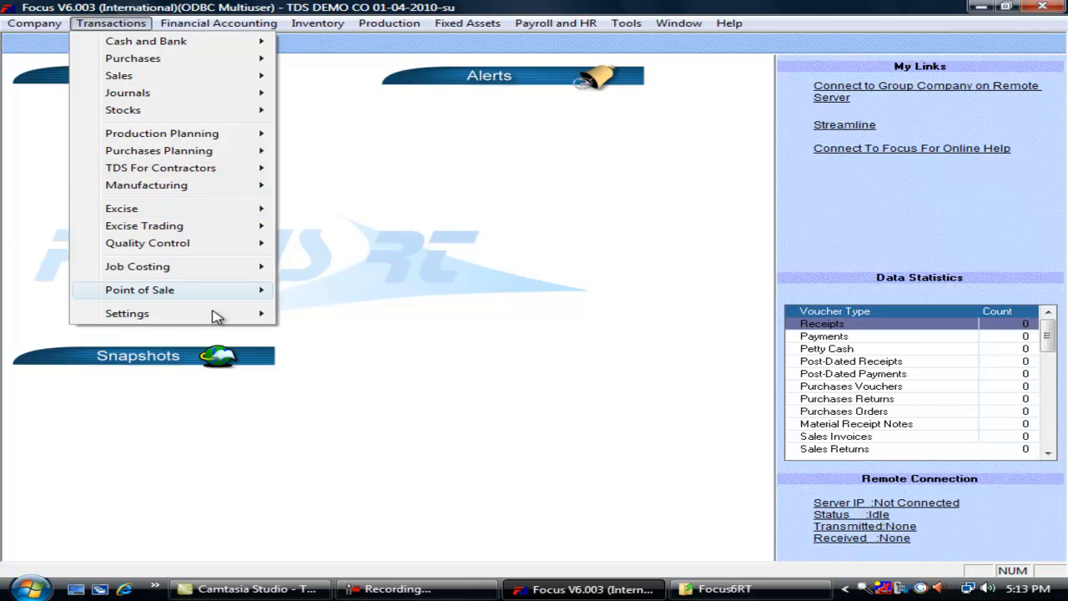
mouse_move(254, 321)
left_click(334, 317)
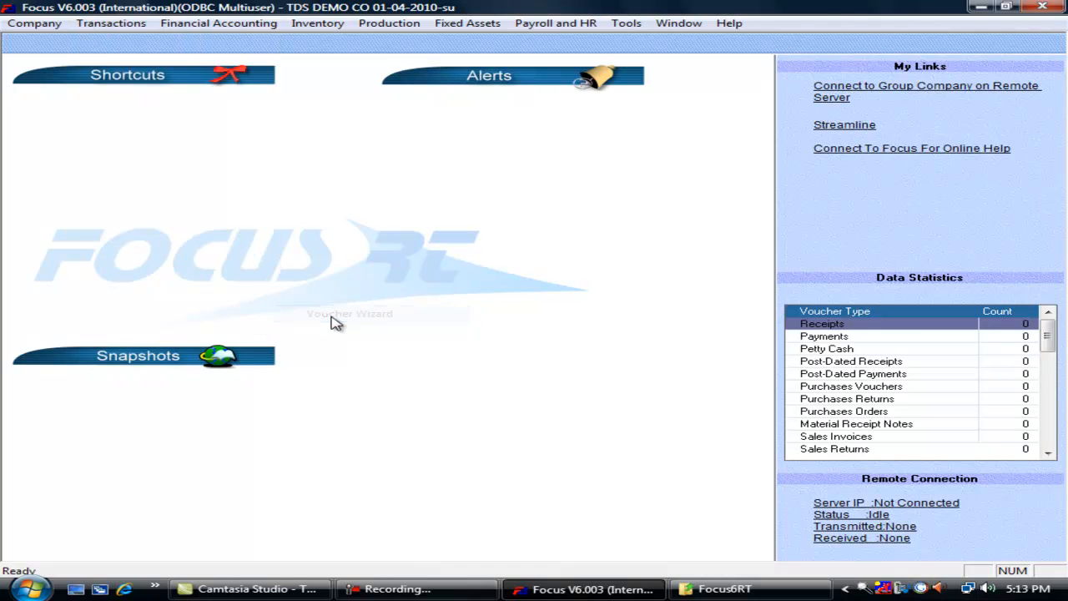
left_click(82, 138)
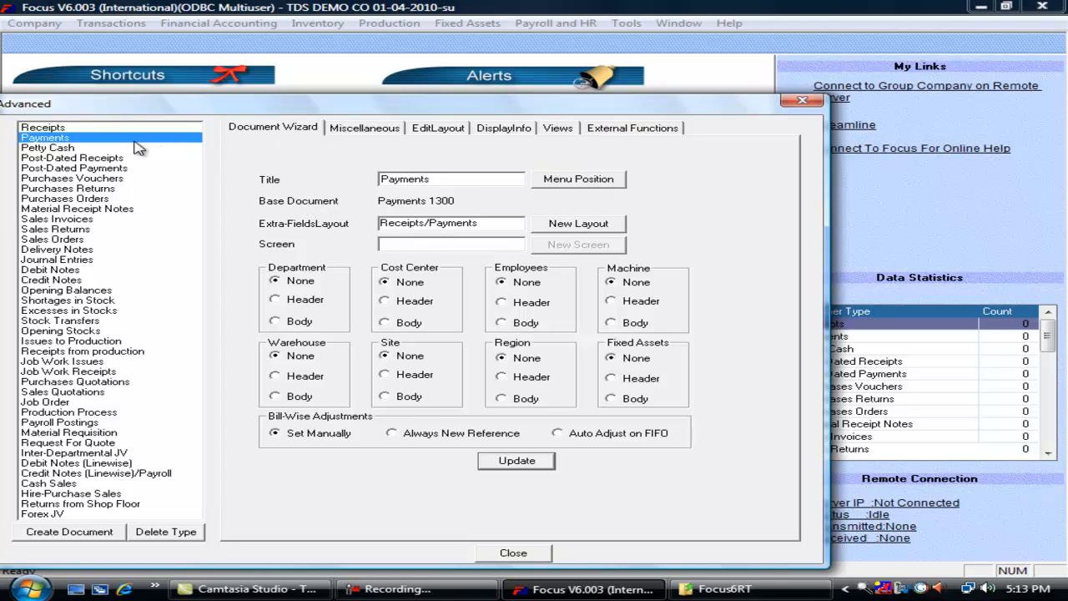
left_click(625, 128)
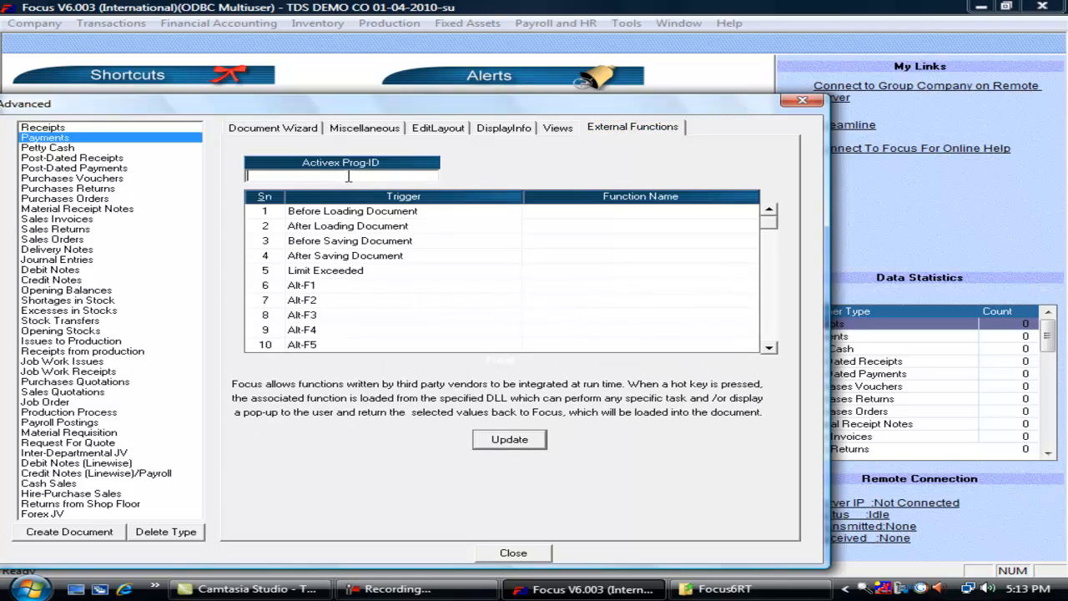
key("ctrl+v")
type("PMT")
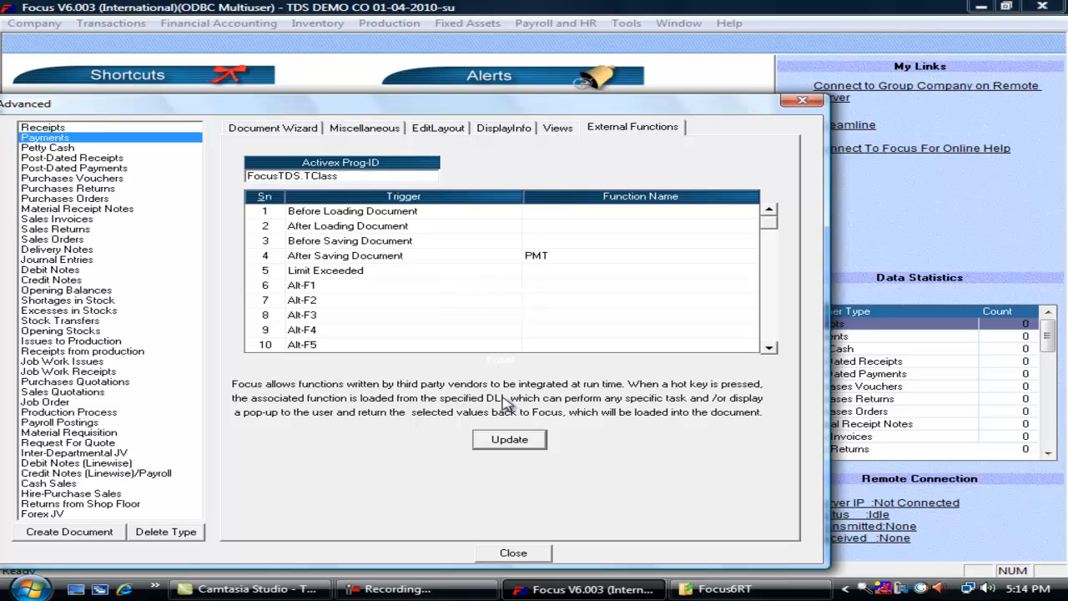
left_click(520, 444)
left_click(521, 443)
left_click(516, 554)
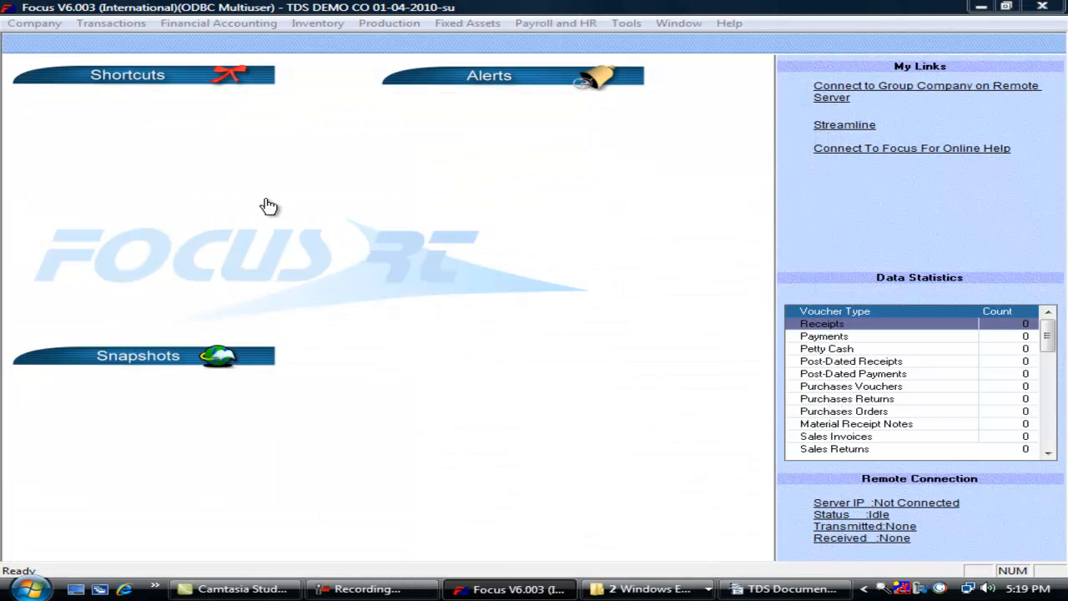
- From the Accounts tree, start a new account and open customization of the account master fields
left_click(46, 25)
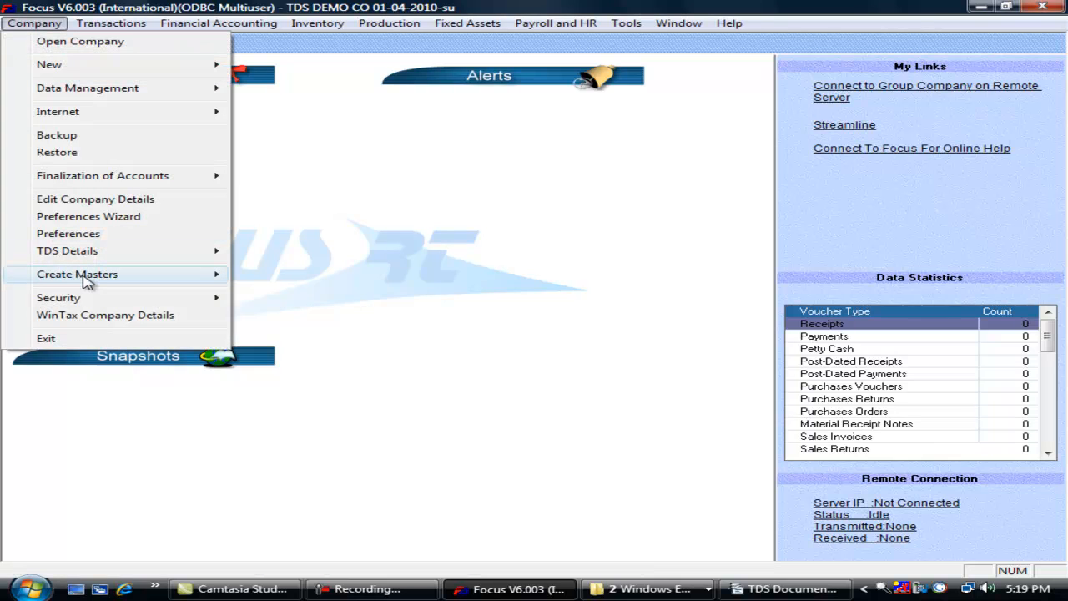
mouse_move(89, 277)
left_click(310, 361)
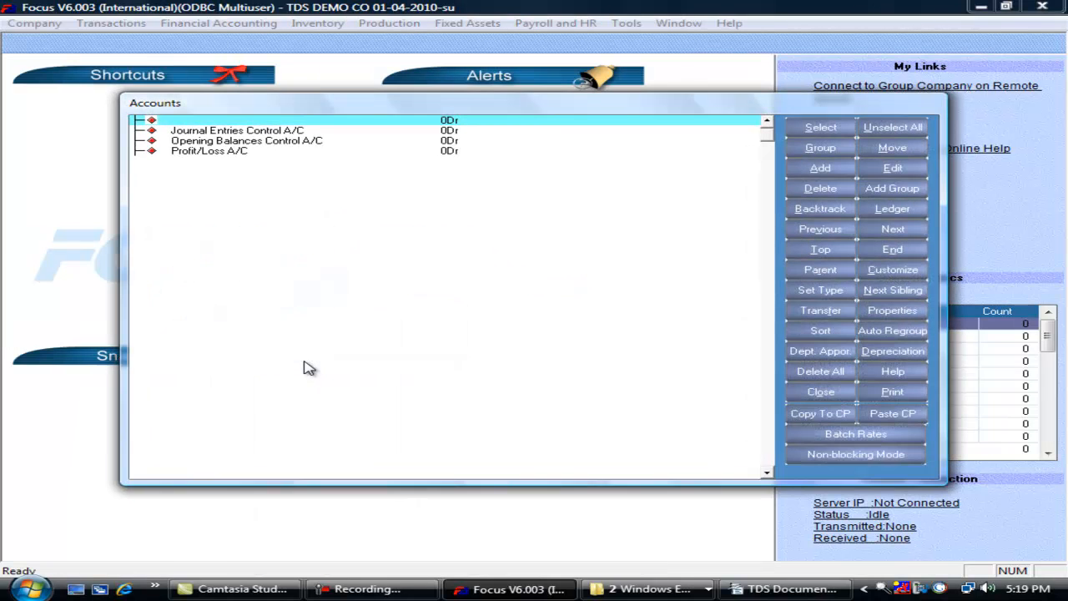
left_click(836, 172)
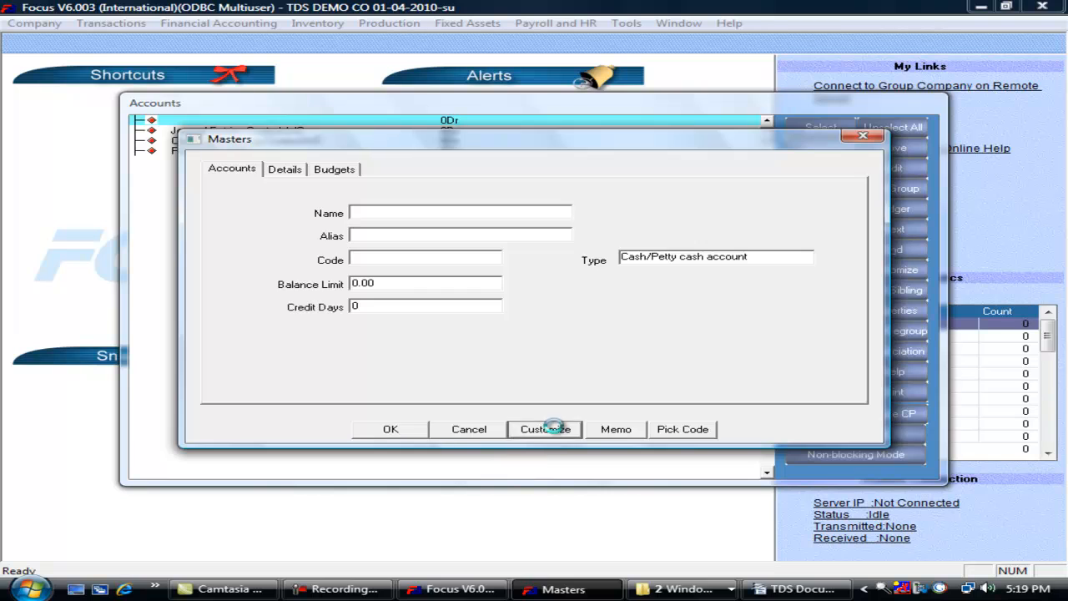
left_click(544, 429)
- Add a Text field TDSParty in group TDS with length 5
left_click(292, 272)
type("TD")
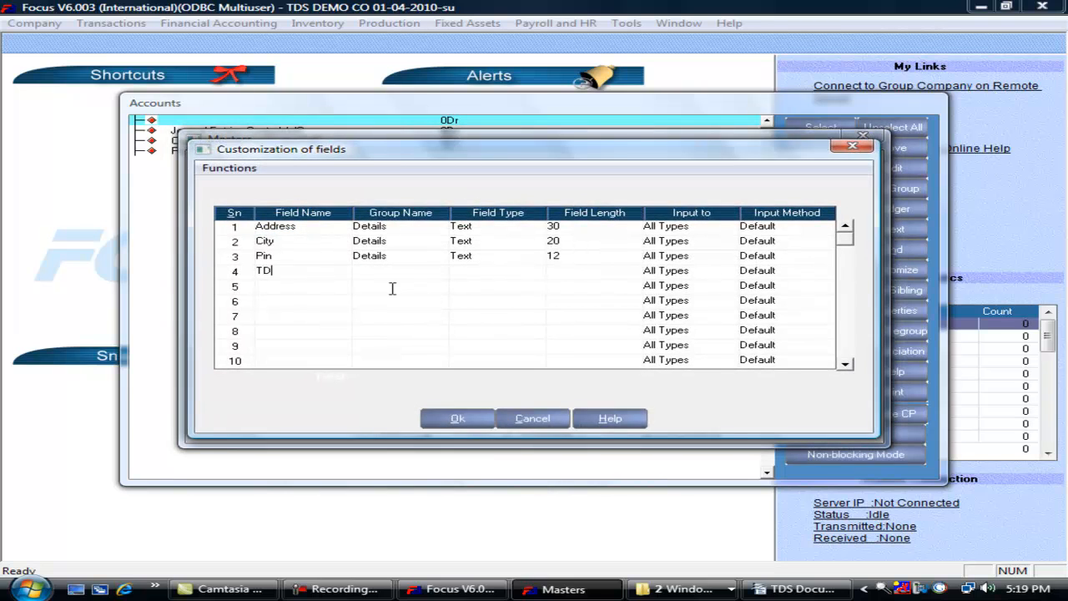
type("SP")
type("arty")
type("TDS")
key("Tab")
type("t")
key("Tab")
type("5")
key("Tab")
- Add a Text field LedgerID in group TDS with length 5
left_click(307, 286)
type("LedgerID")
key("Tab")
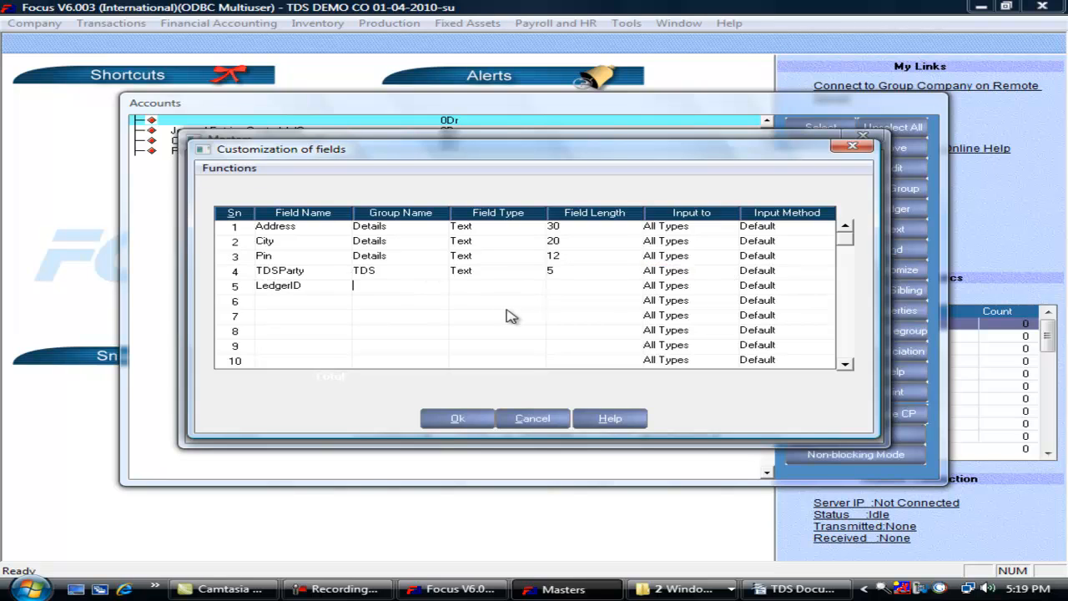
type("TDS")
key("Tab")
type("t")
key("Tab")
type("5")
key("Tab")
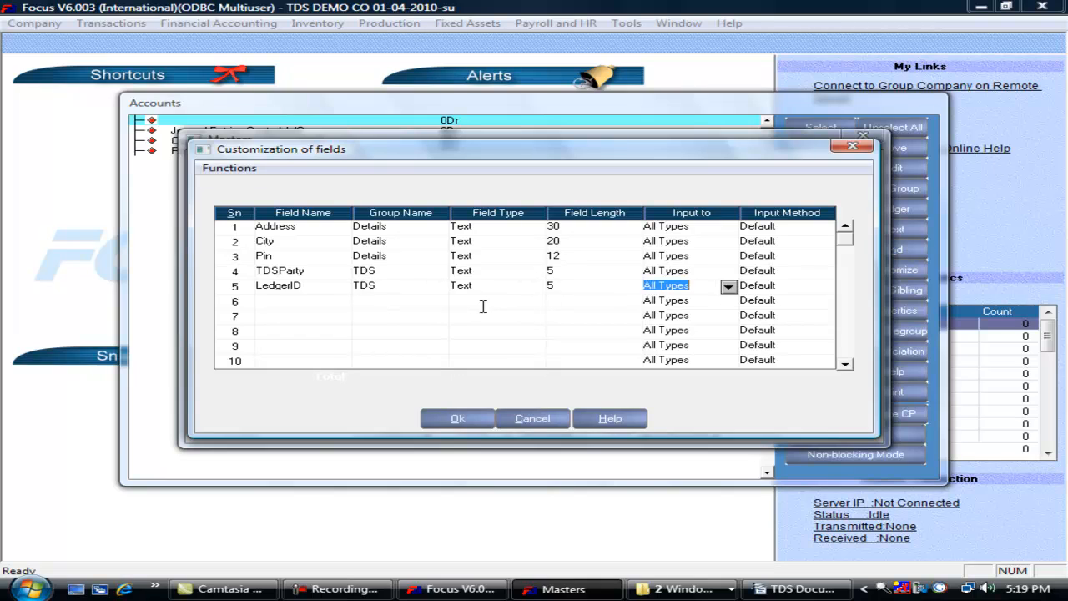
- Add a Text field OpenType in group TDS, save the fields, and discard the blank account
left_click(287, 305)
type("Op")
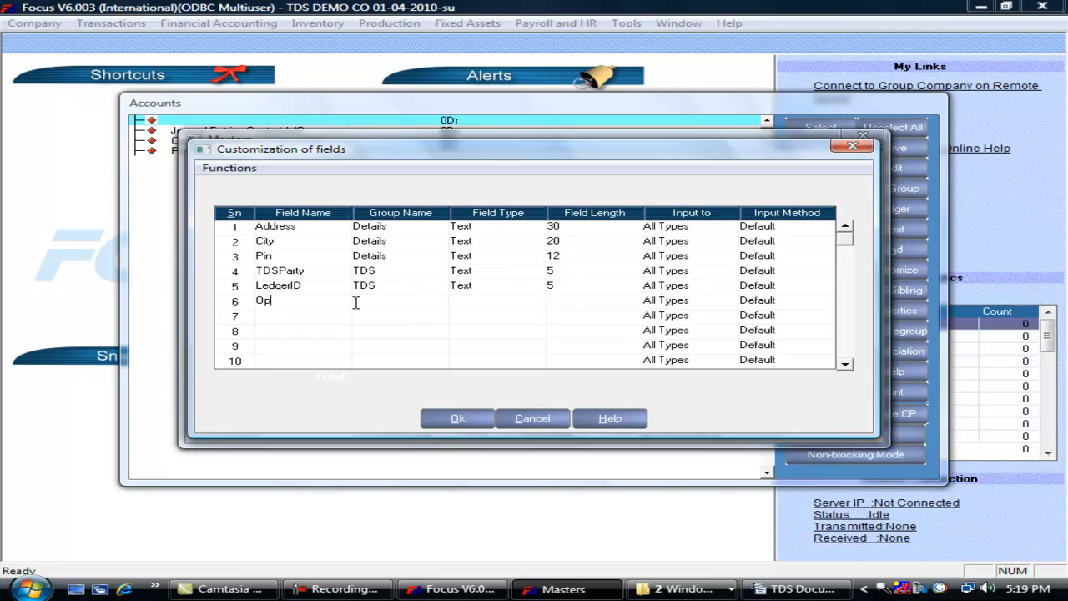
type("enType")
type("TDS")
key("Tab")
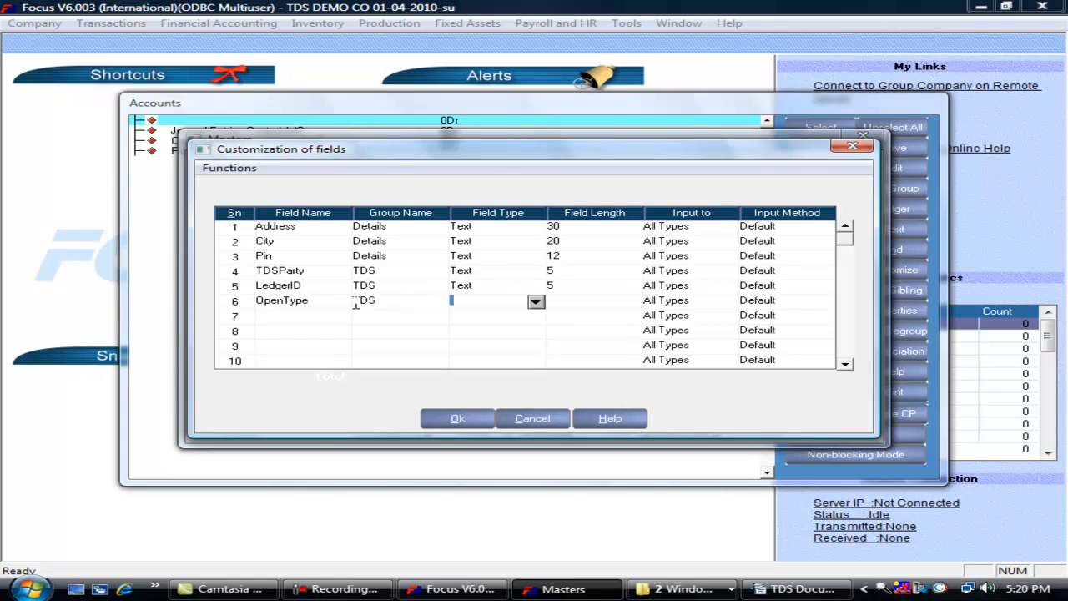
type("te")
key("Tab")
key("Tab")
left_click(455, 418)
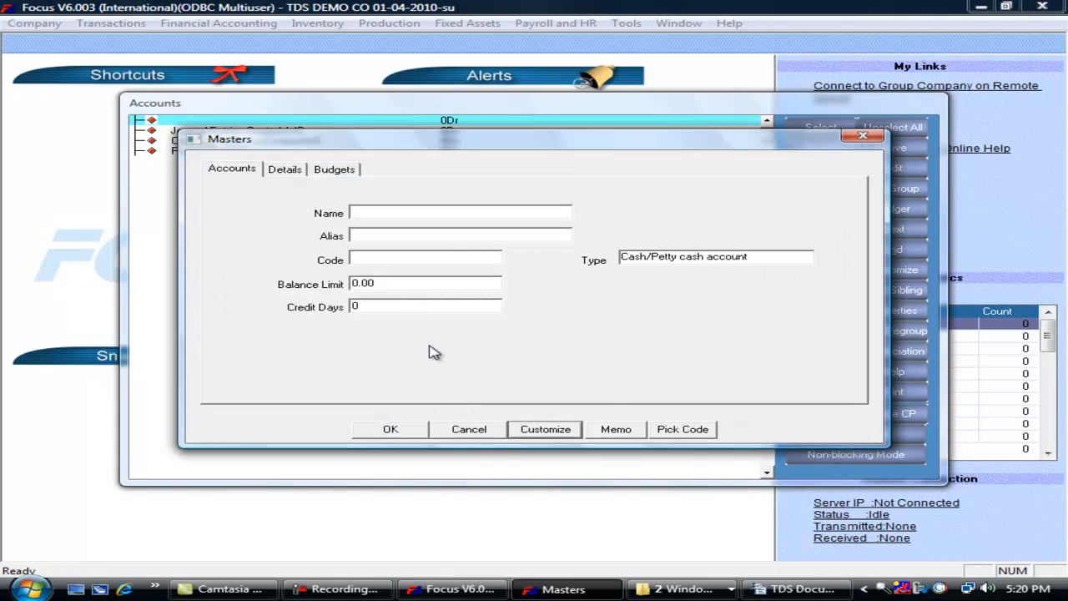
left_click(463, 429)
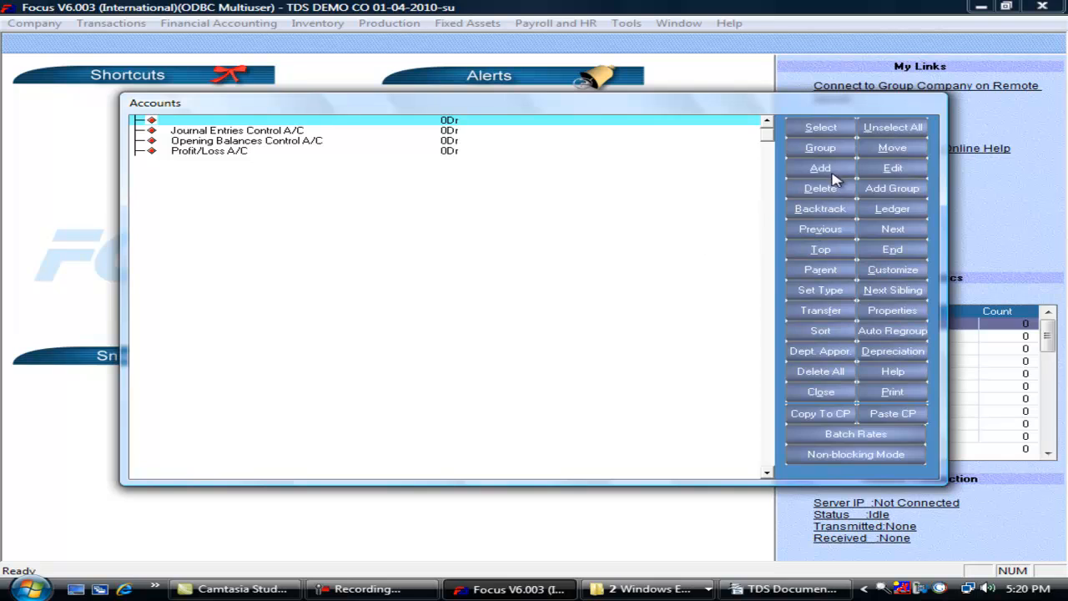
left_click(826, 171)
- View the TDSParty, LedgerID and OpenType fields on the new account's TDS page, then close without saving
left_click(326, 169)
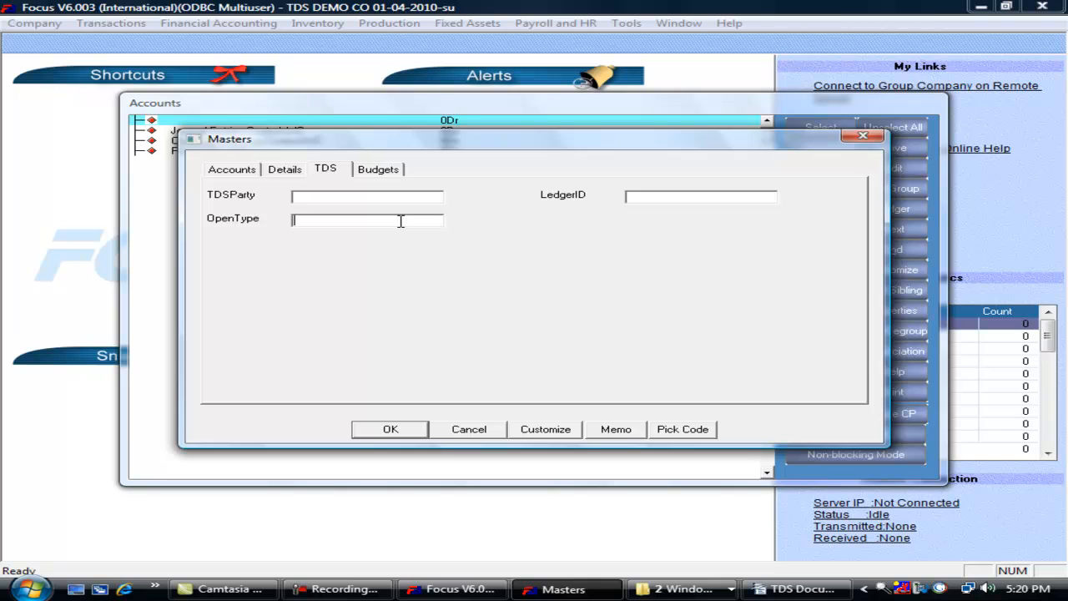
key("BackSpace")
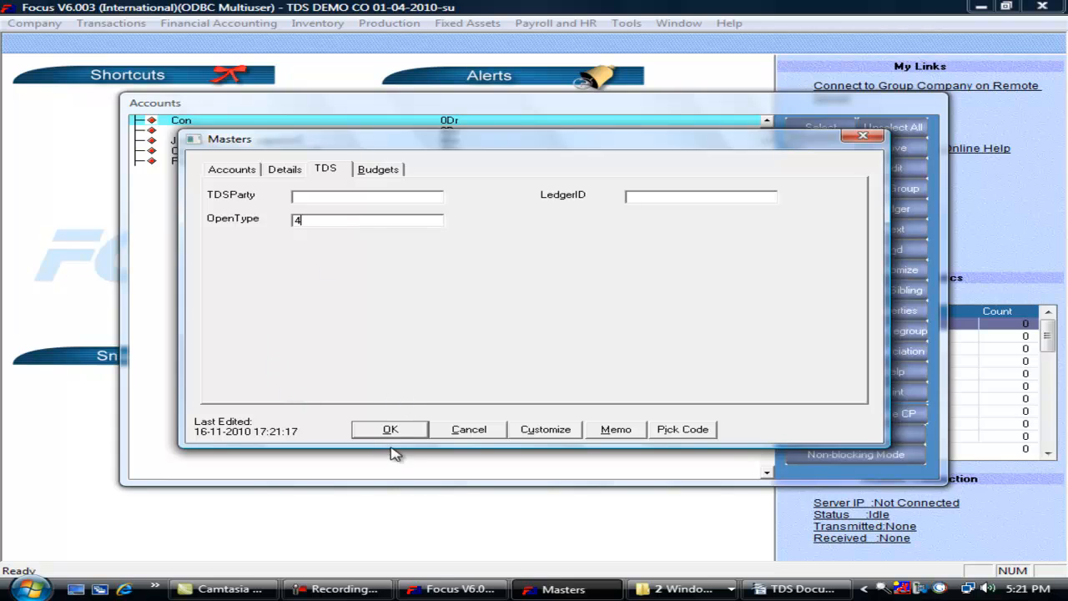
left_click(347, 595)
left_click(456, 430)
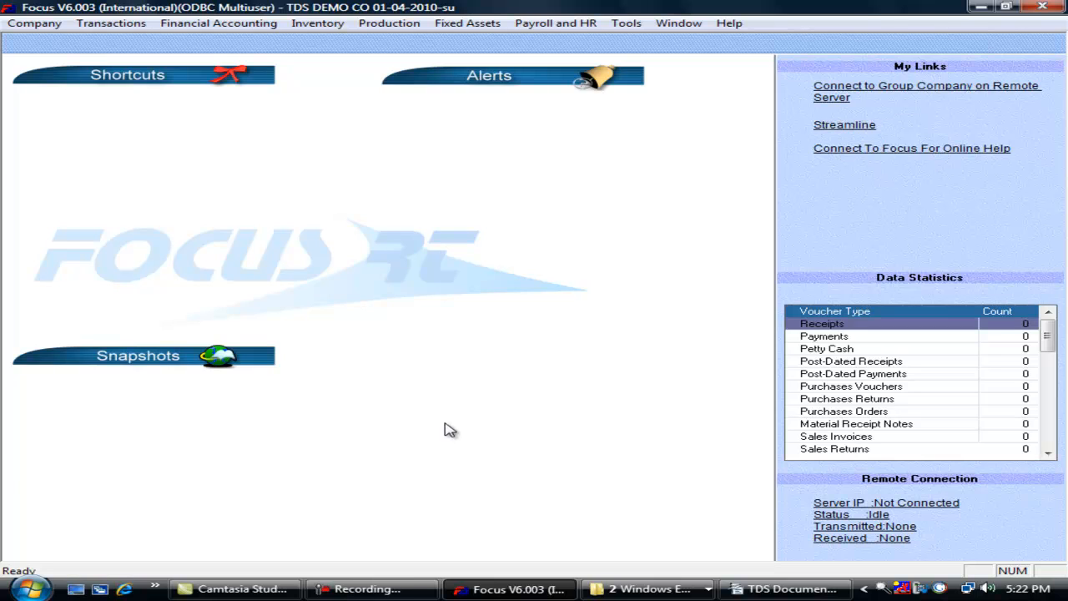
- Run the TDS Patch from Company > TDS Details and acknowledge the successful completion message
left_click(35, 24)
mouse_move(156, 254)
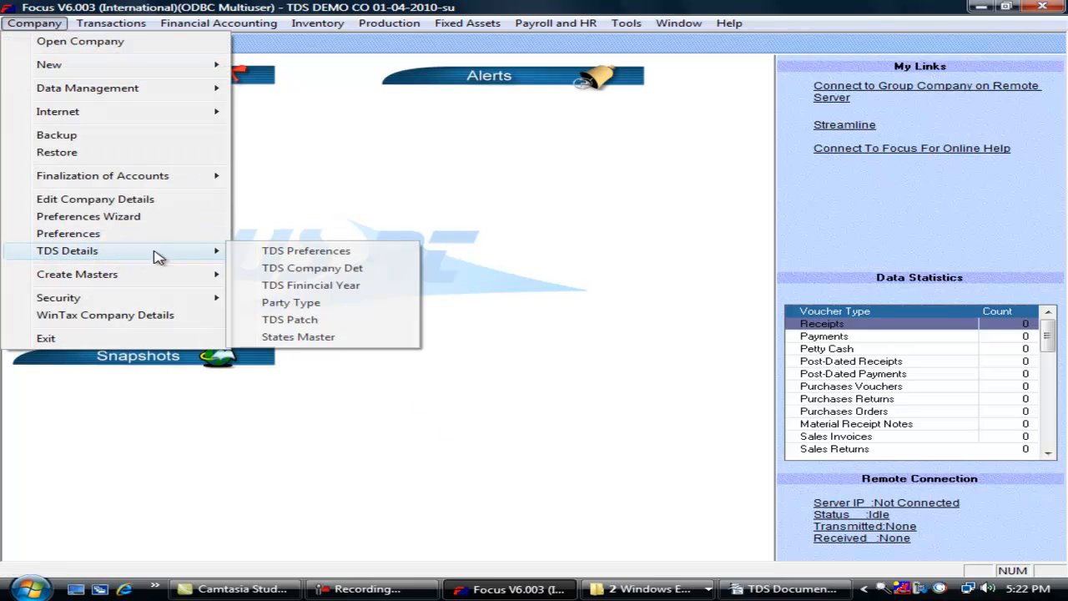
left_click(306, 322)
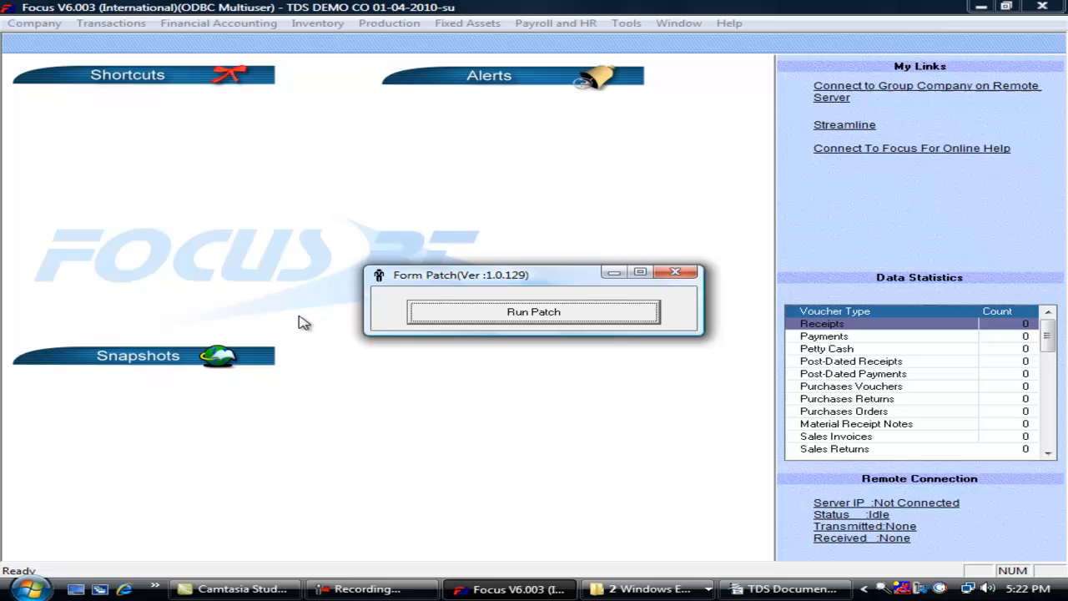
left_click(489, 312)
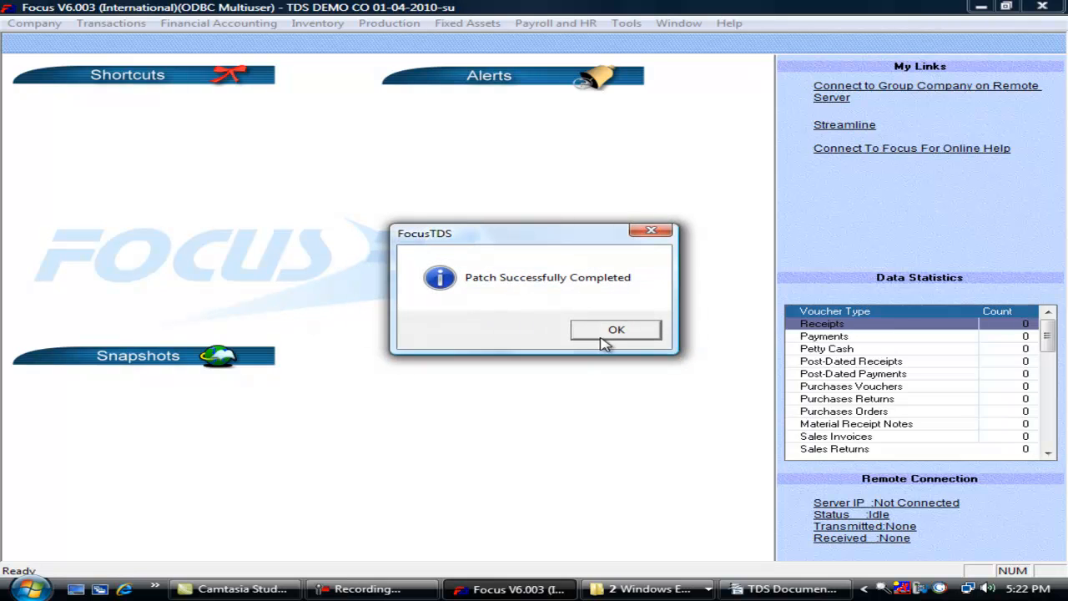
left_click(608, 331)
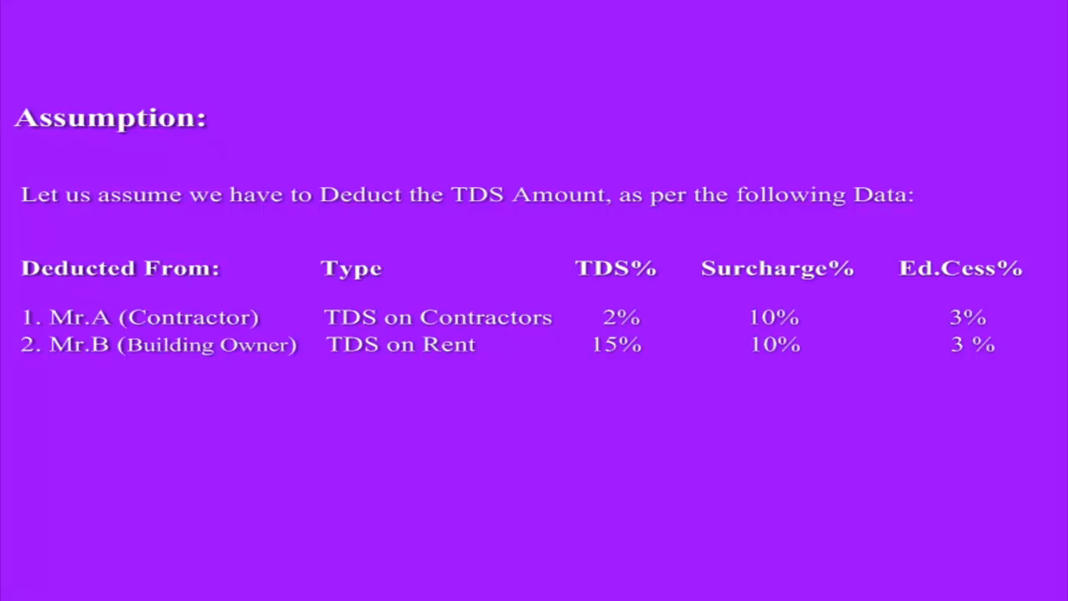
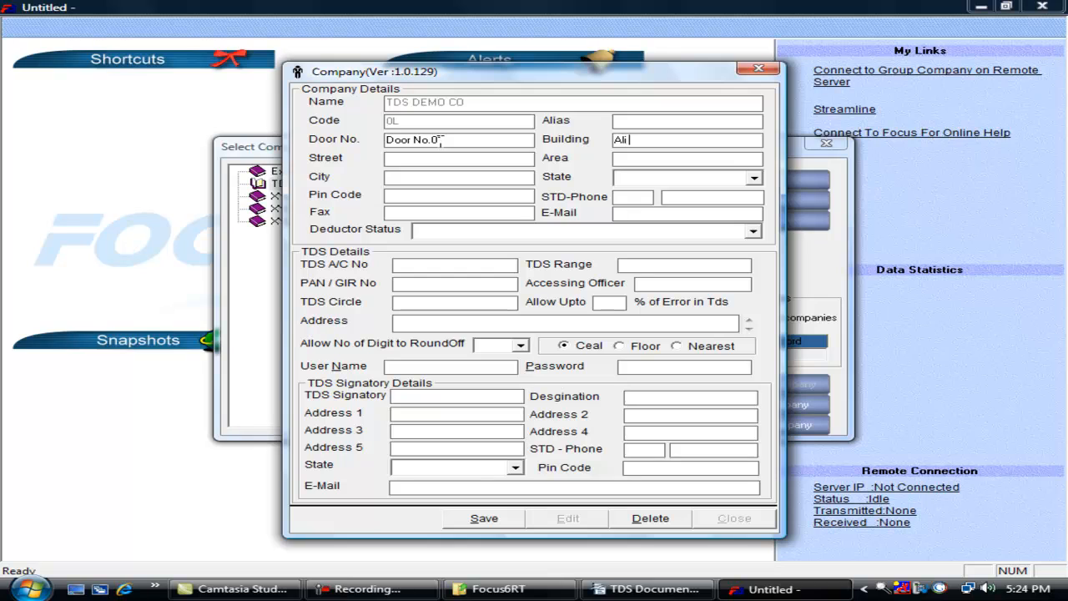
type("ll")
type("Kapadia Lane")
key("Tab")
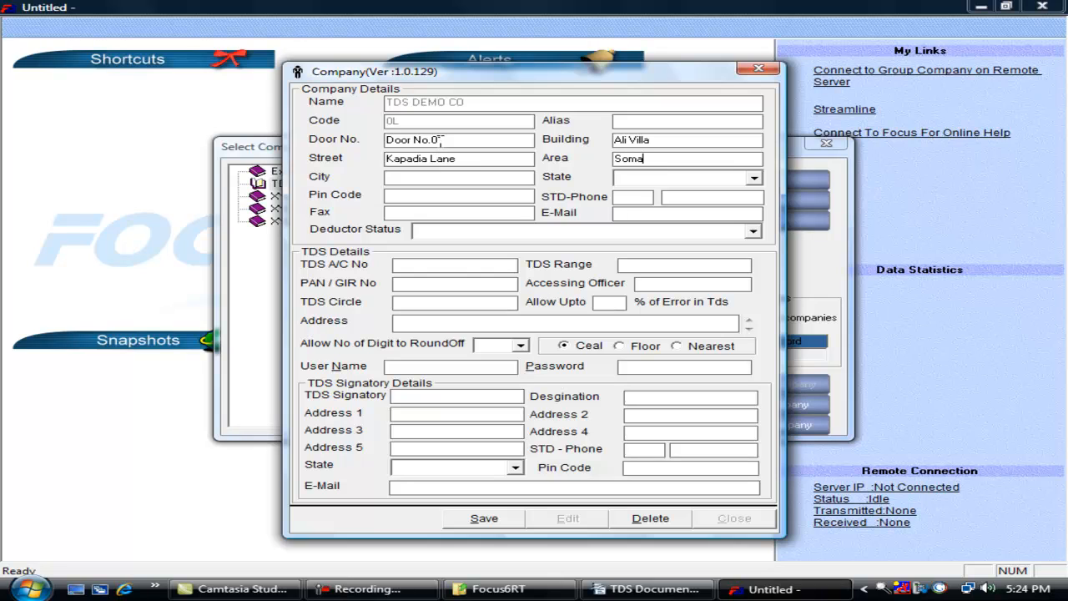
type("Somajiguda")
type("Hyderabad")
key("Down")
key("Down")
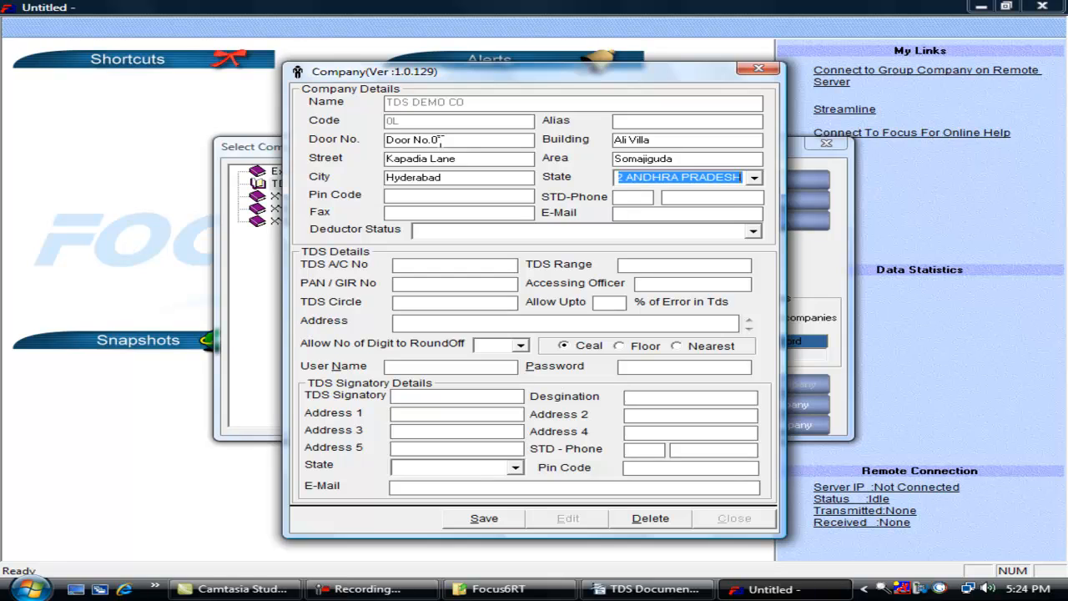
- Enter pin code 500001 and the STD phone number, and set deductor status to Other than Central Government
left_click(492, 198)
type("5")
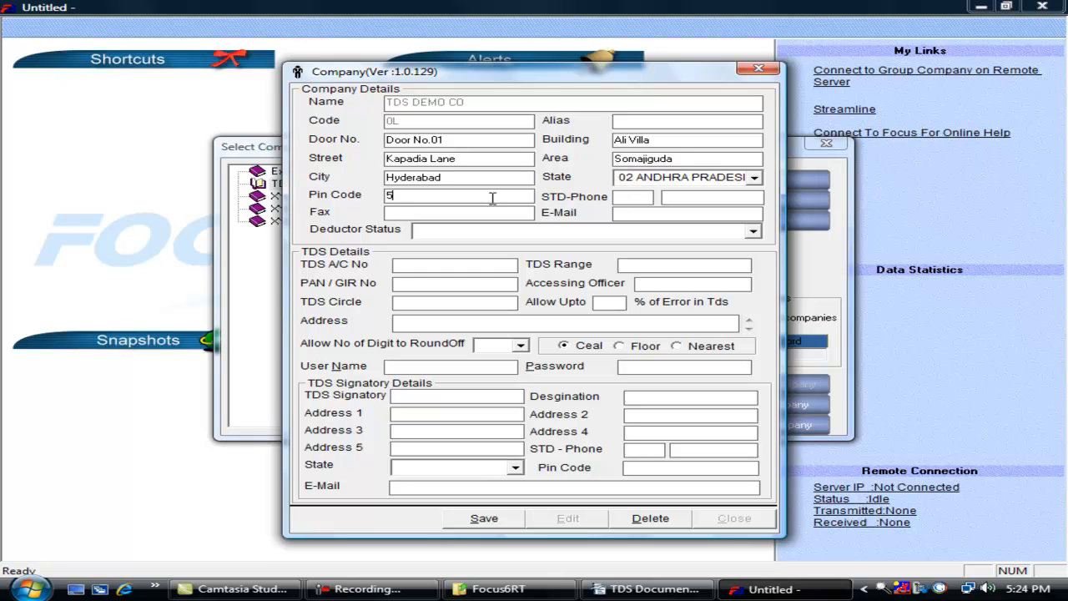
type("00001")
left_click(637, 202)
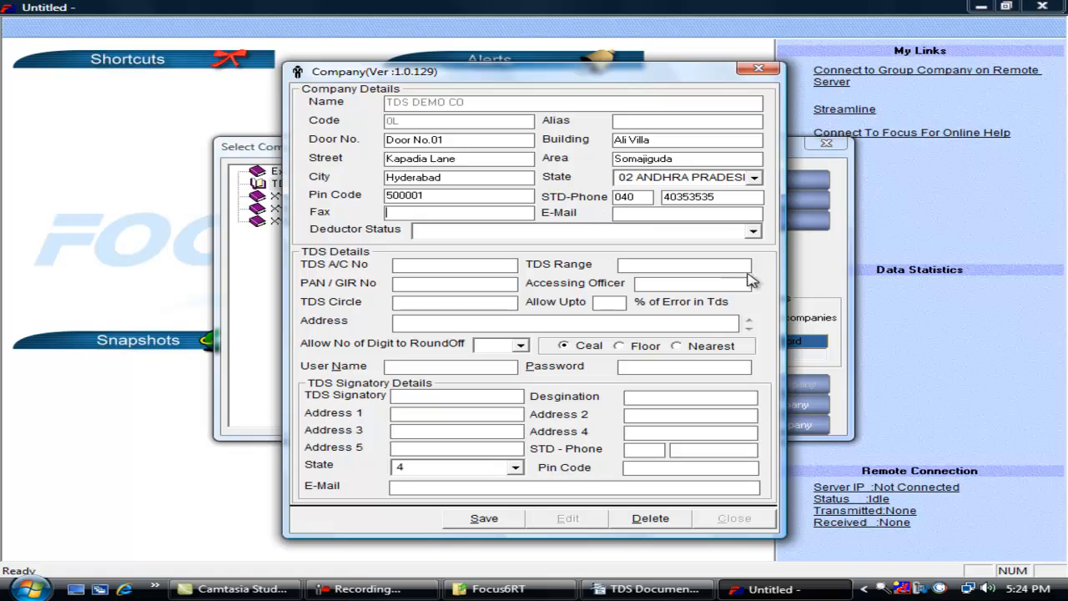
left_click(754, 232)
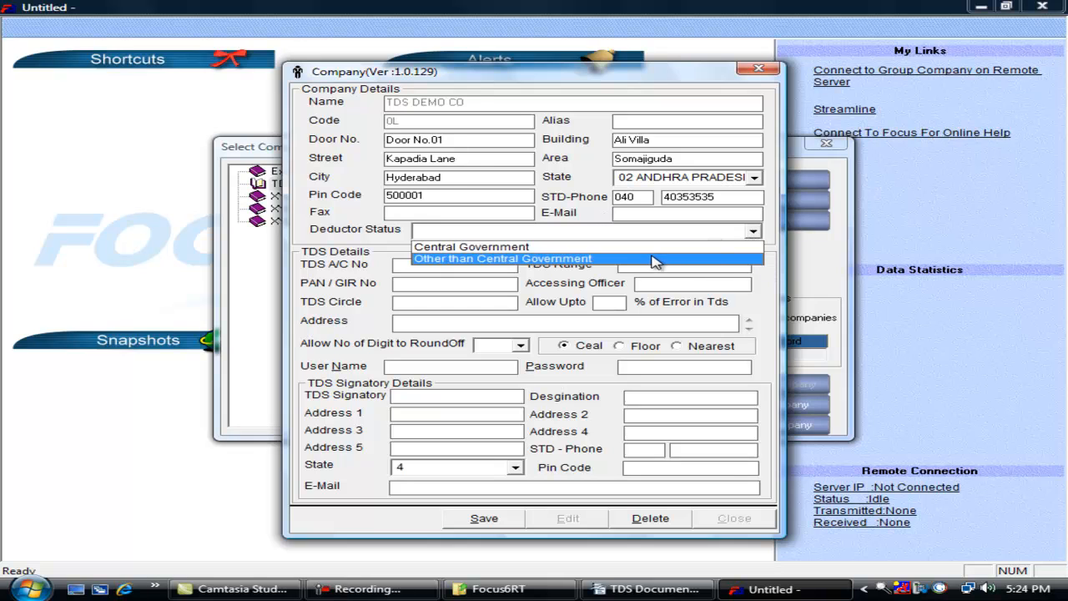
left_click(634, 259)
- Fill in the TDS account number, TDS range, PAN/GIR number, accessing officer MA, TDS circle and Hyderabad address
left_click(499, 267)
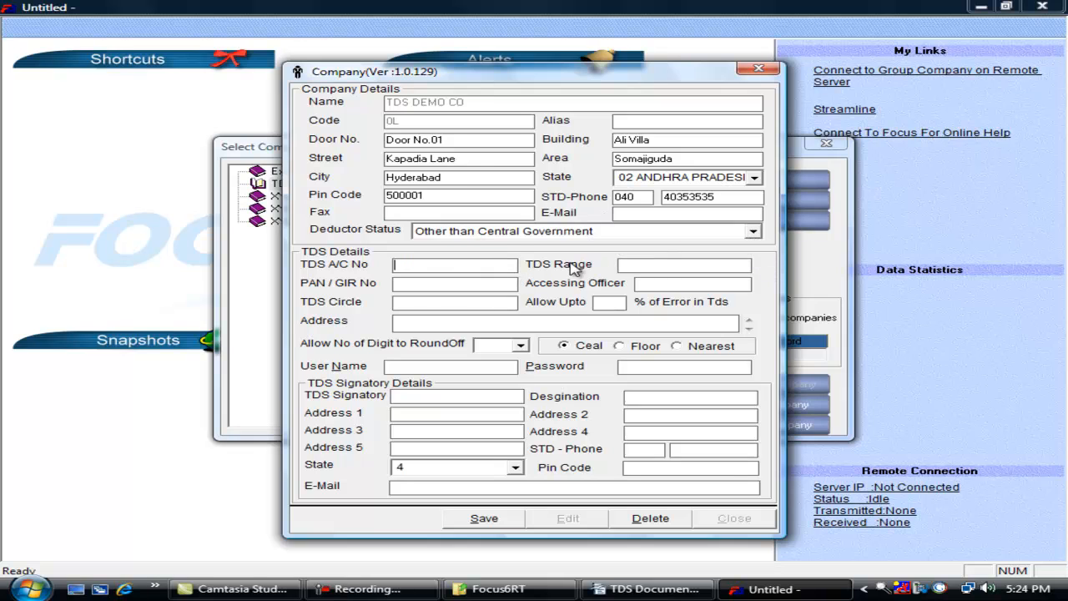
type("213212323")
key("Tab")
left_click(639, 265)
type("Range-I")
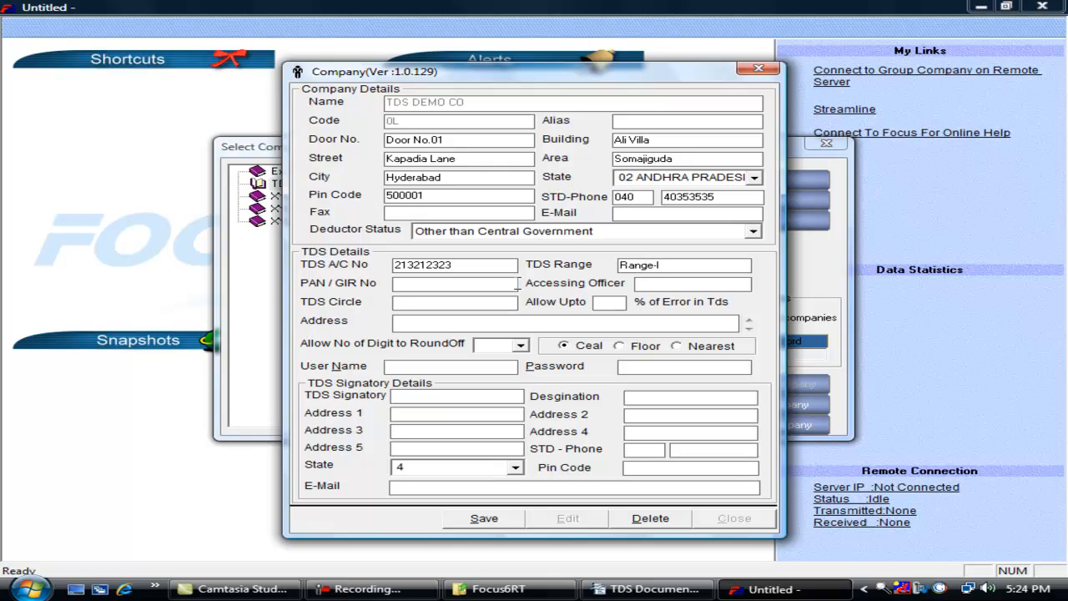
left_click(499, 284)
type("32121231")
left_click(730, 290)
type("MAH")
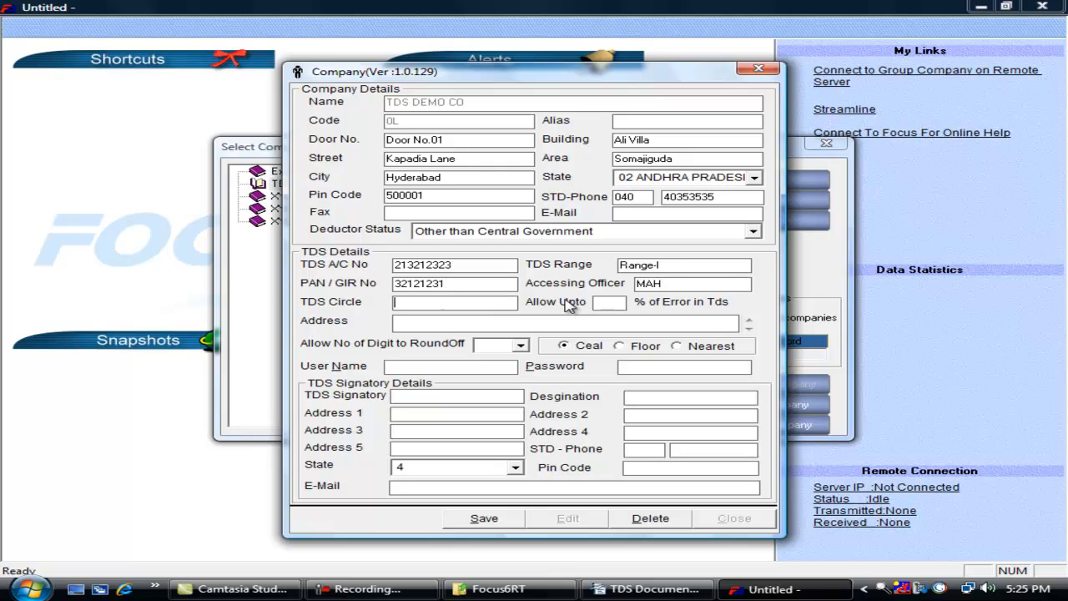
key("Tab")
type("Soma")
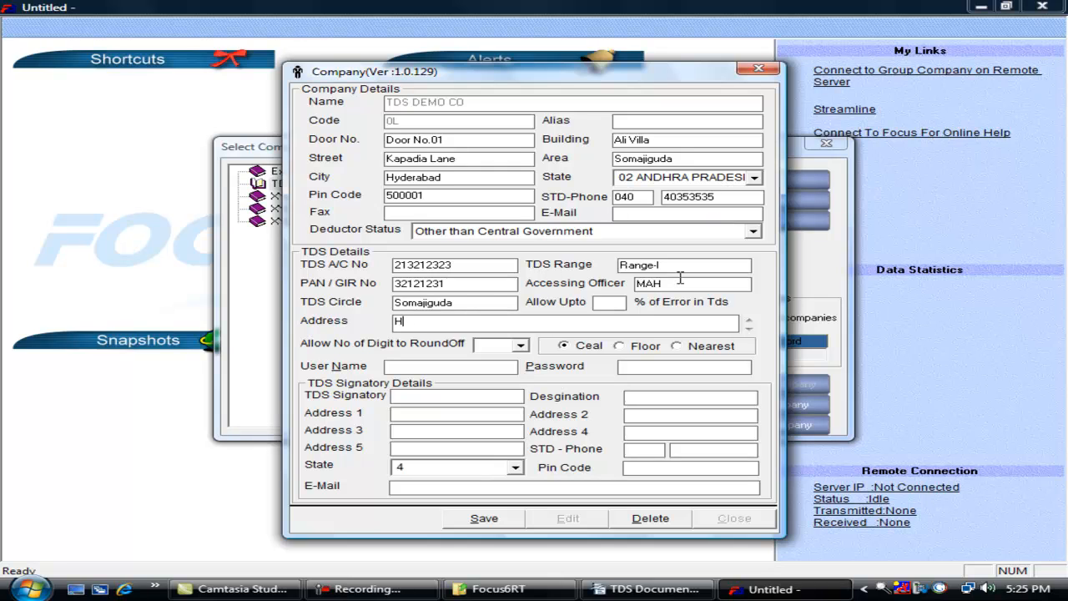
type("Hyderabad")
- Enter the signatory's name, designation MD and state 02 ANDHRA PRADESH, then save the TDS details
left_click(519, 346)
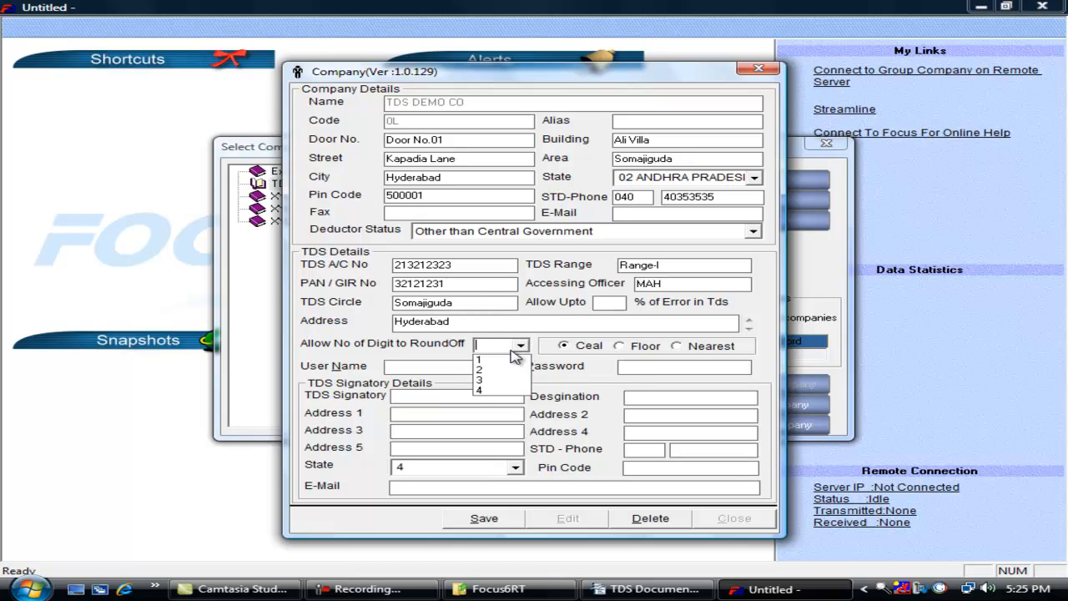
left_click(526, 345)
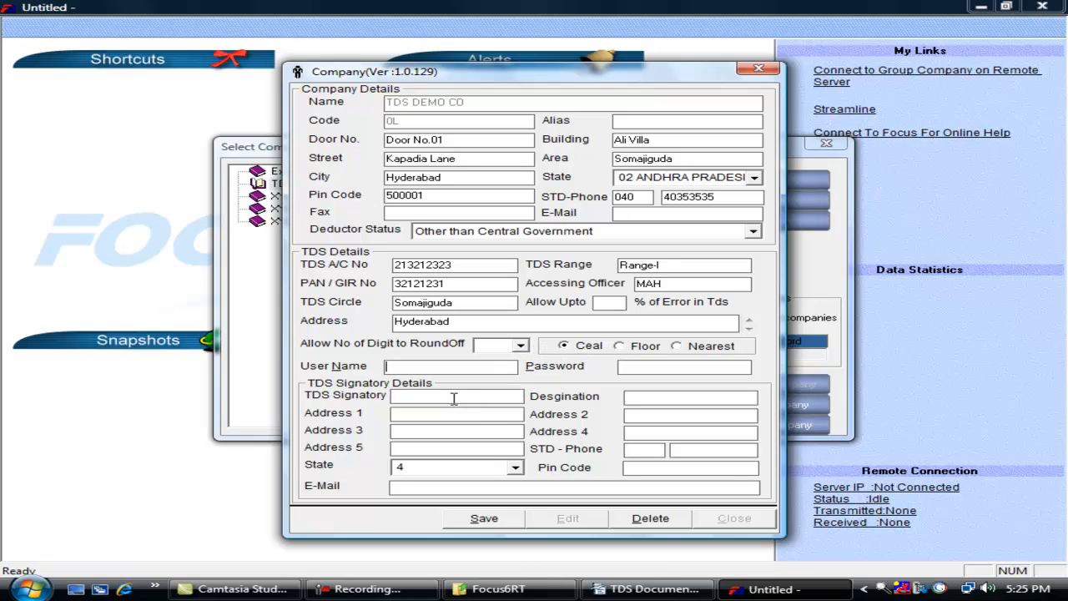
type("Mr.XYZ")
left_click(711, 394)
type("MD")
left_click(493, 414)
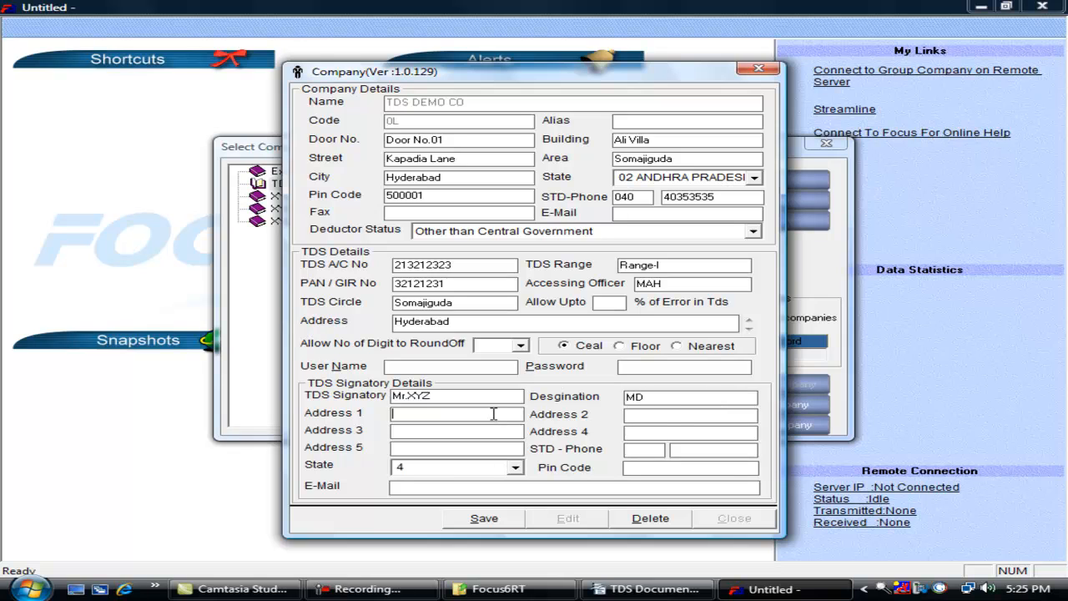
left_click(515, 467)
left_click(467, 495)
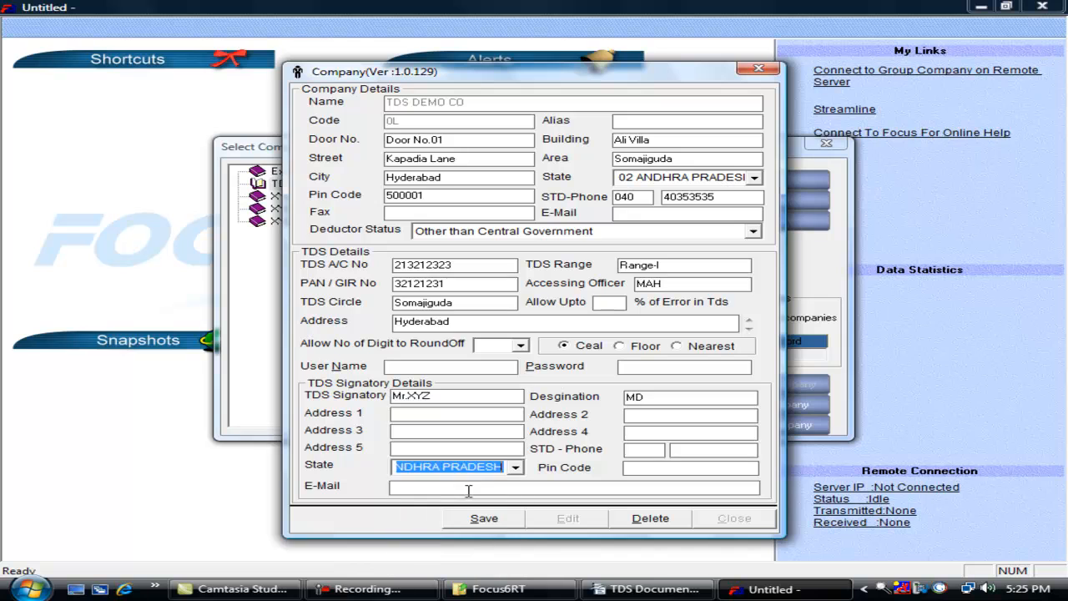
left_click(461, 487)
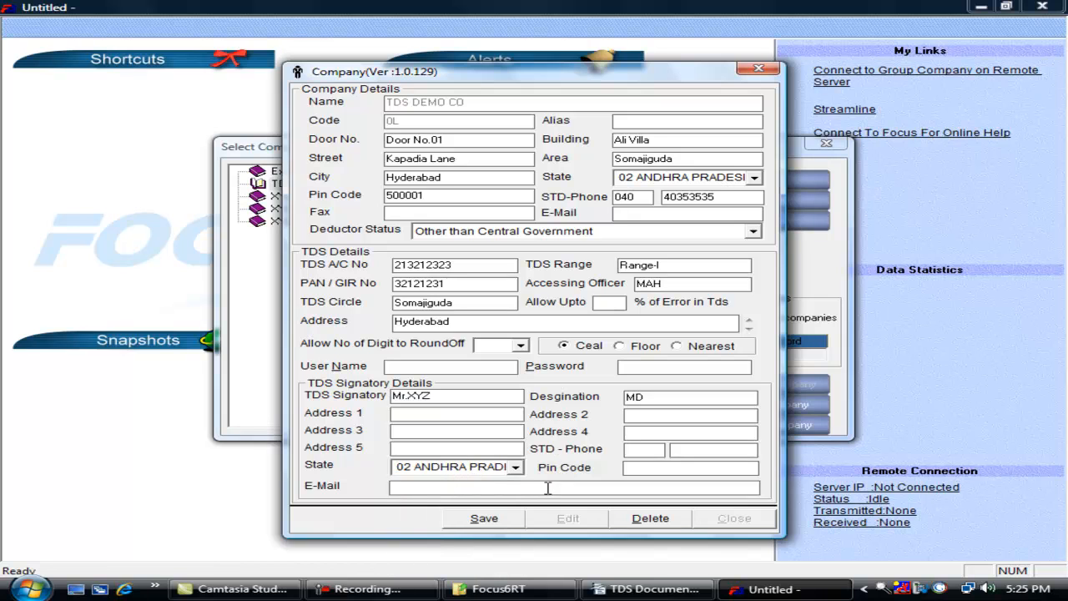
left_click(484, 518)
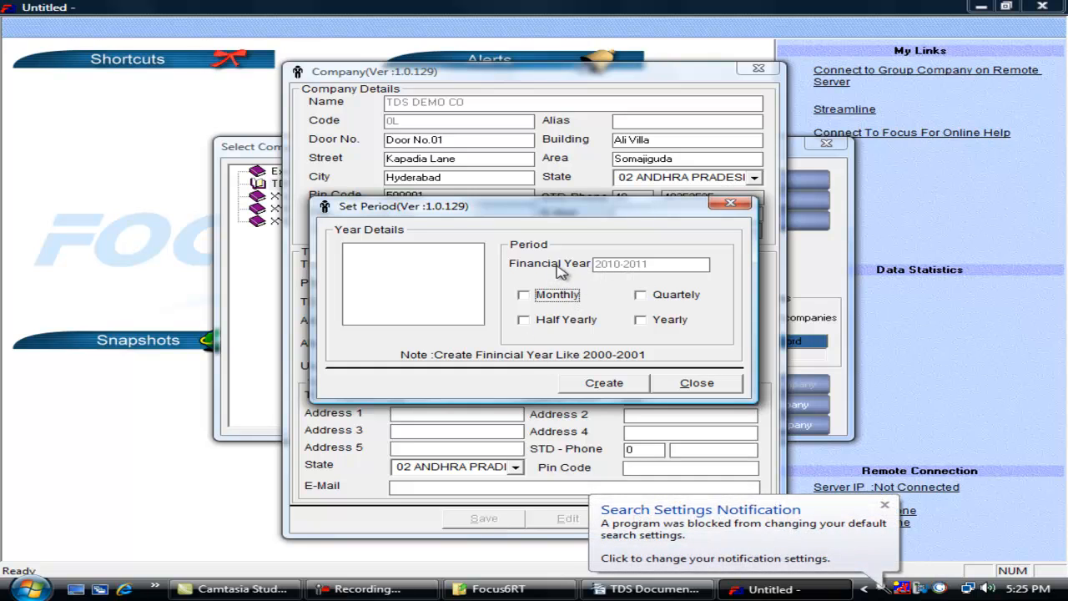
- Create financial year 2010-2011 with monthly, quarterly, half-yearly and yearly periods
left_click(530, 299)
left_click(658, 296)
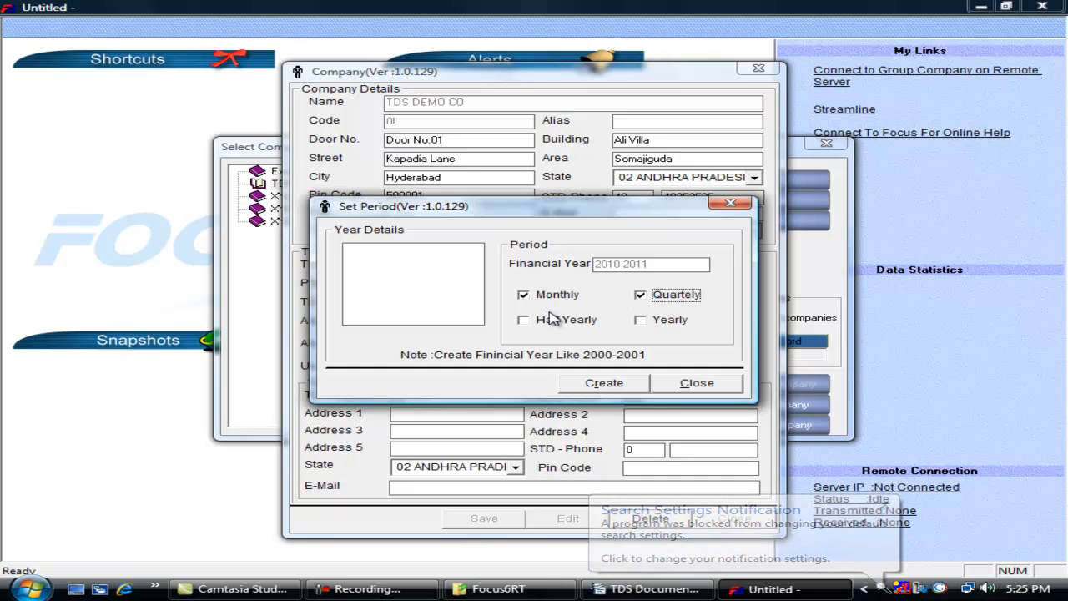
left_click(524, 320)
left_click(640, 319)
left_click(604, 382)
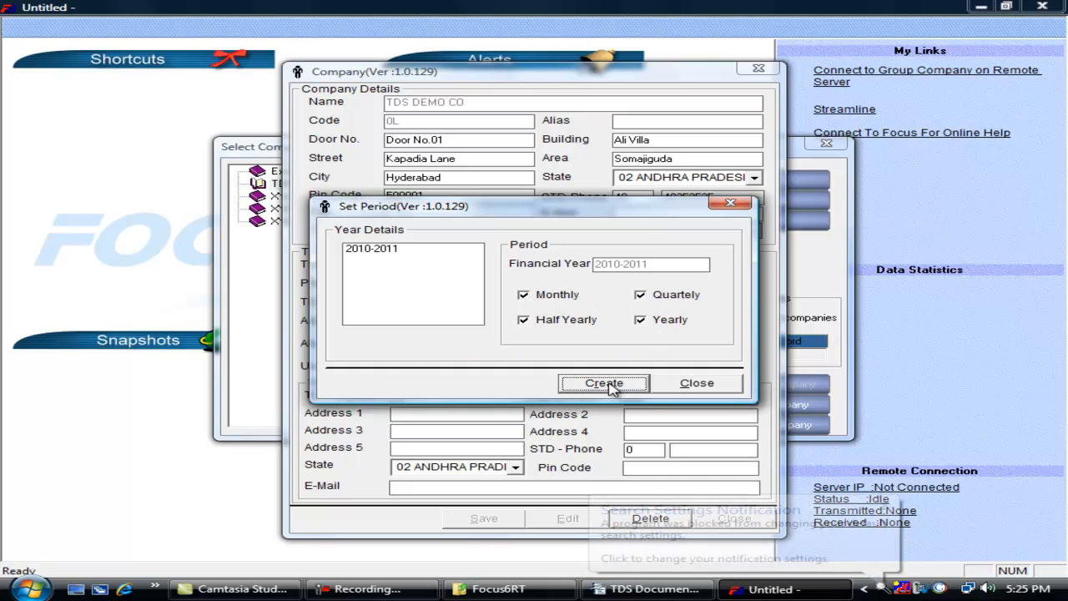
left_click(400, 249)
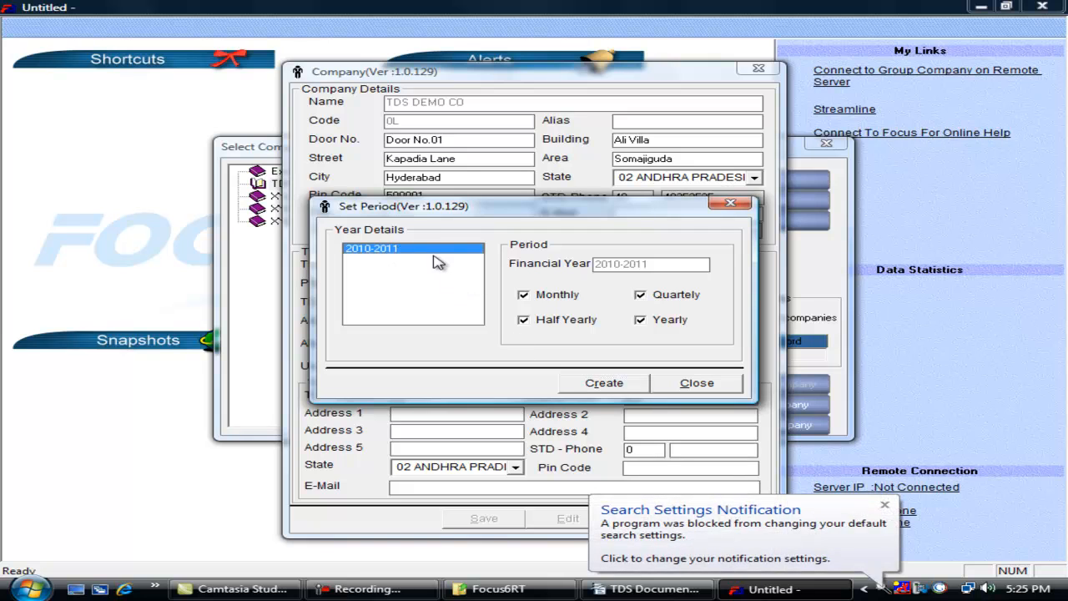
left_click(611, 385)
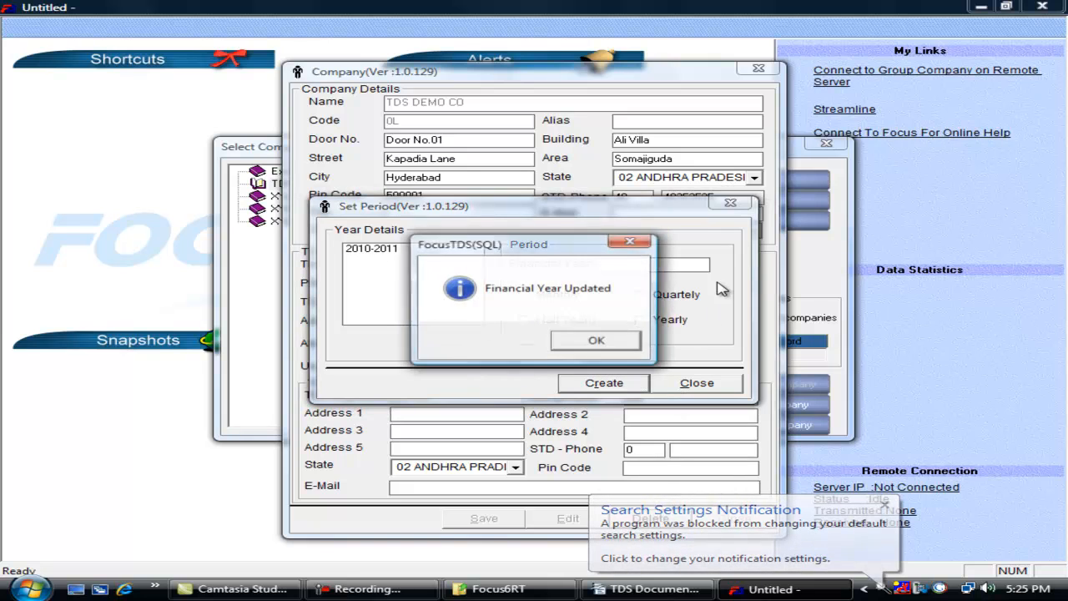
left_click(591, 344)
left_click(678, 385)
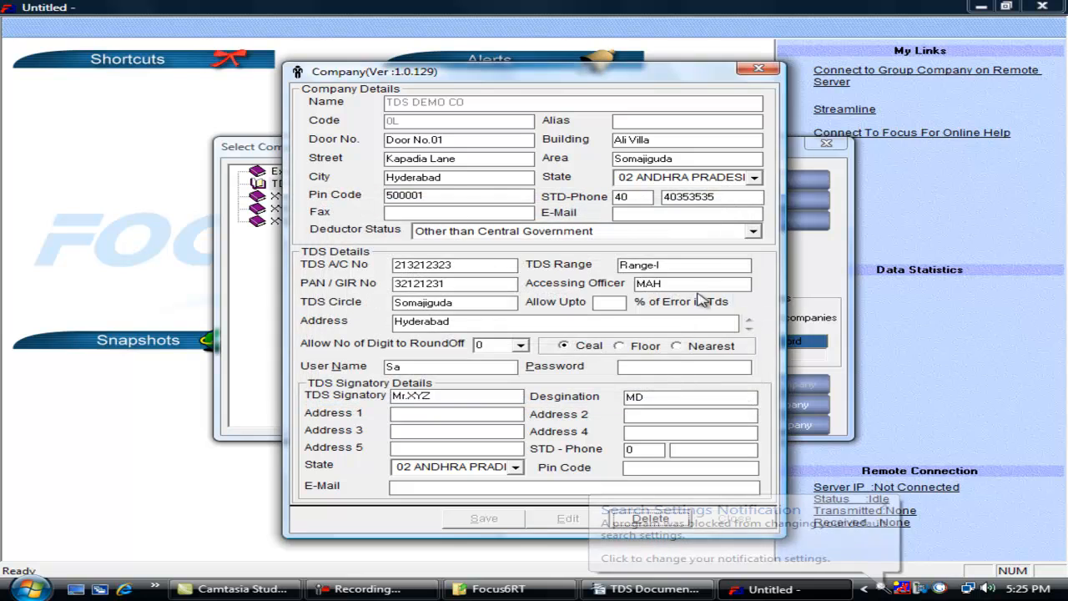
- Close the company form and log in to TDS DEMO CO
left_click(758, 67)
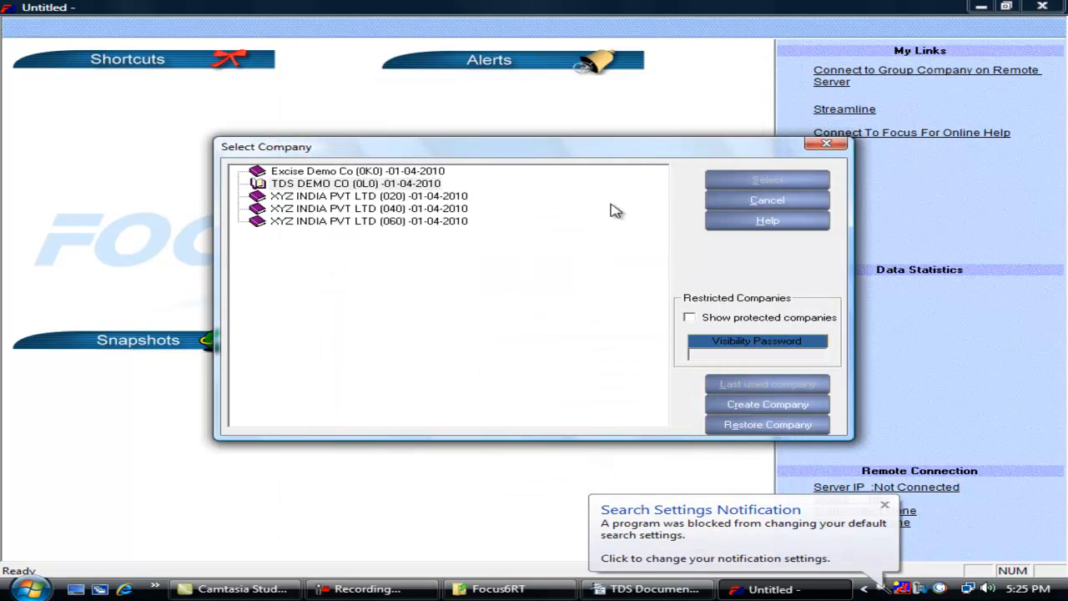
key("Return")
left_click(700, 281)
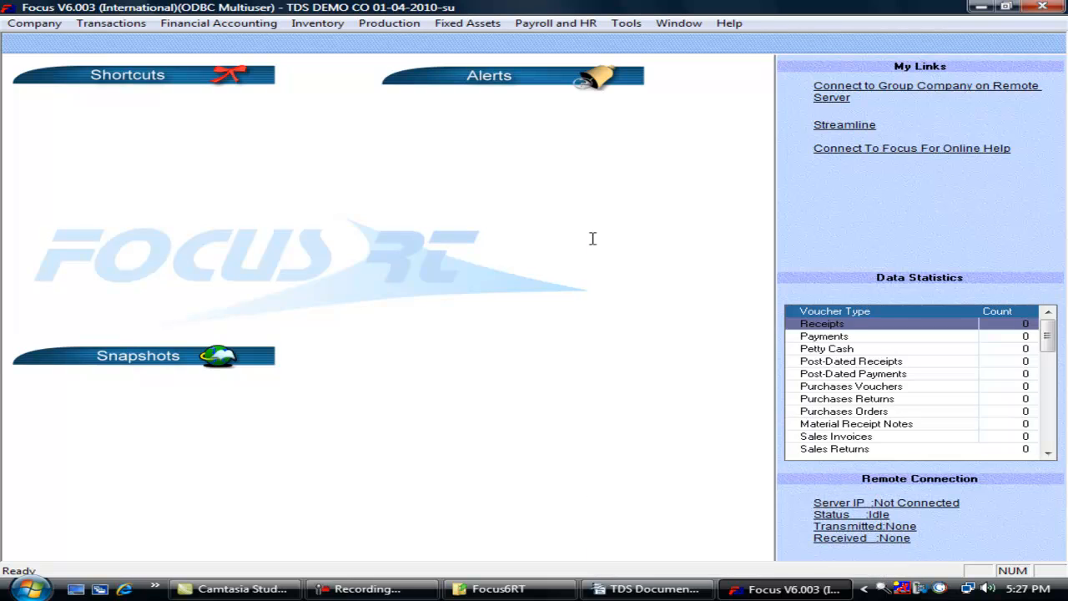
- Save a TDS on Contractors party type classed as contractor
left_click(41, 24)
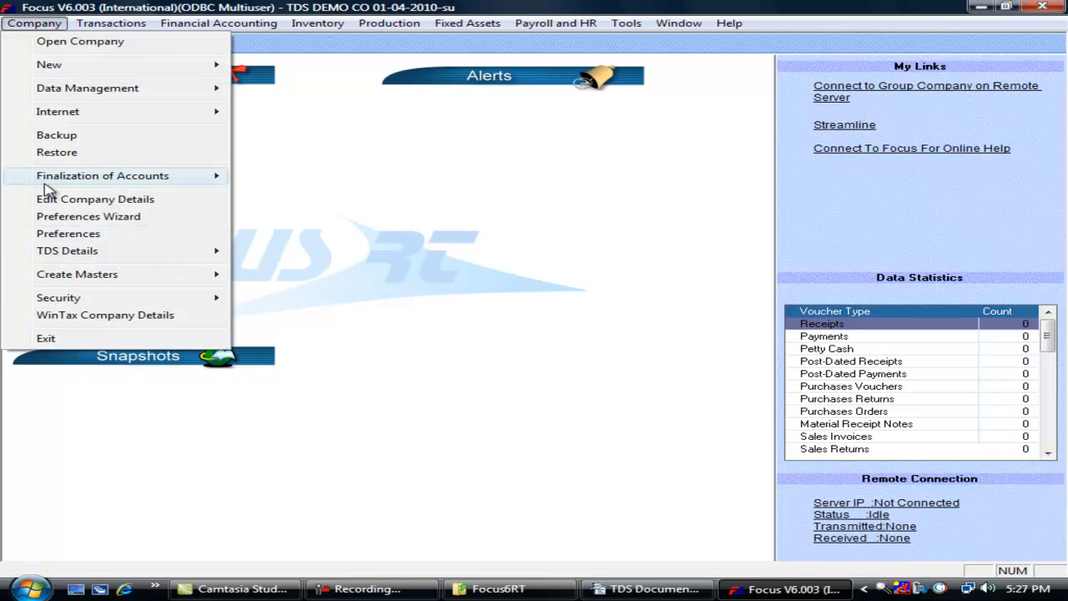
mouse_move(134, 253)
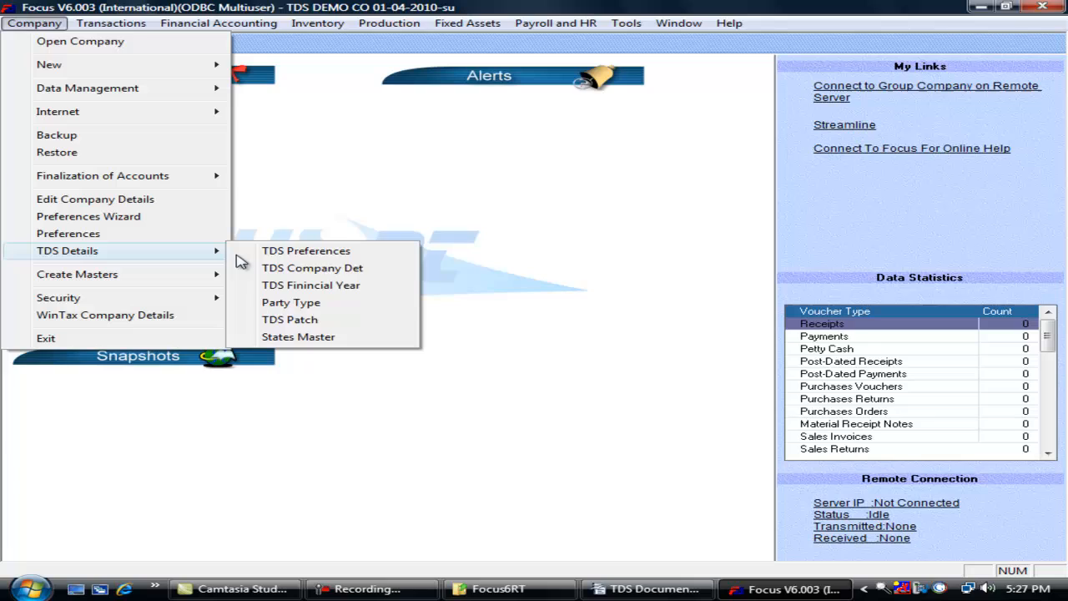
left_click(353, 304)
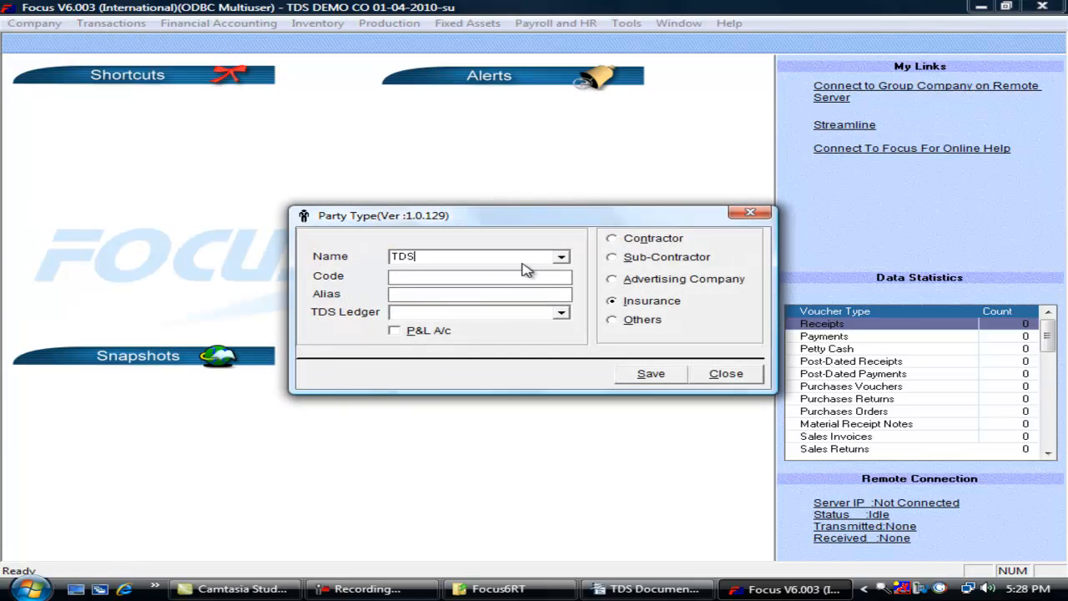
type("TDS on Contractors")
left_click(611, 239)
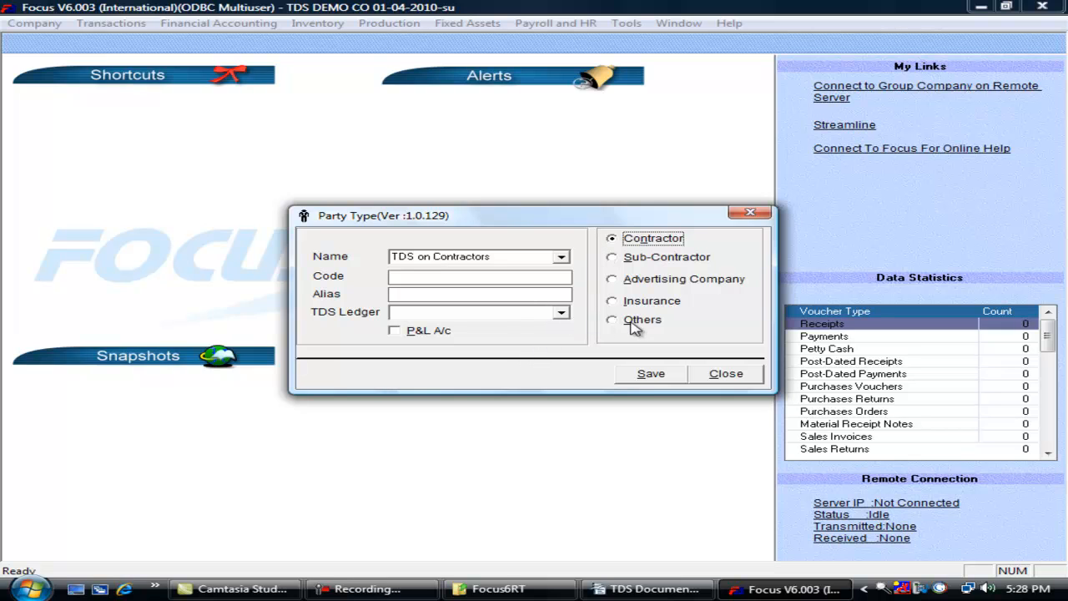
left_click(632, 375)
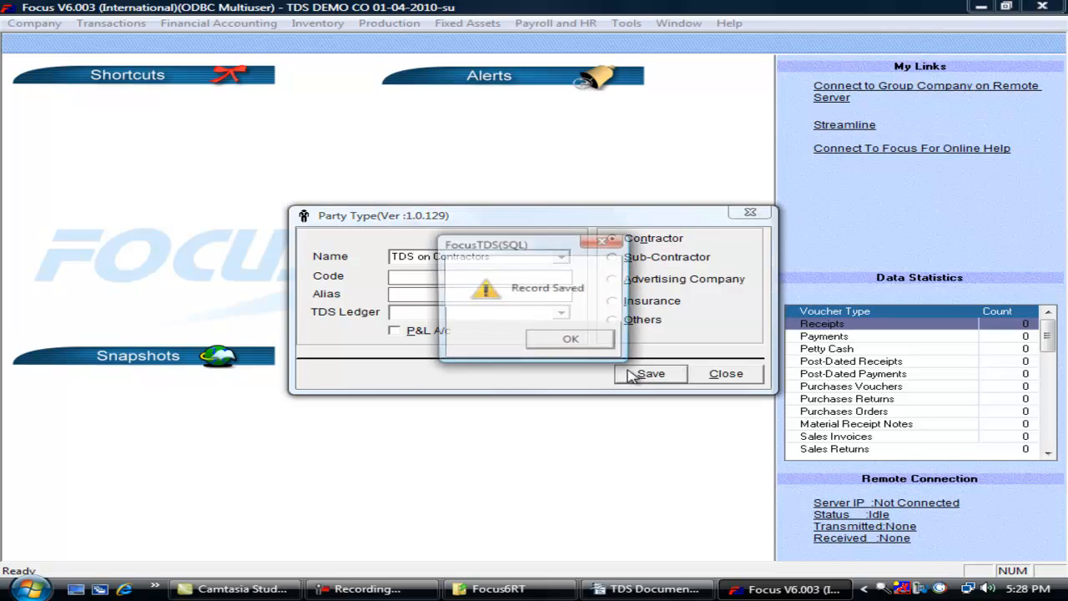
left_click(588, 343)
left_click(730, 375)
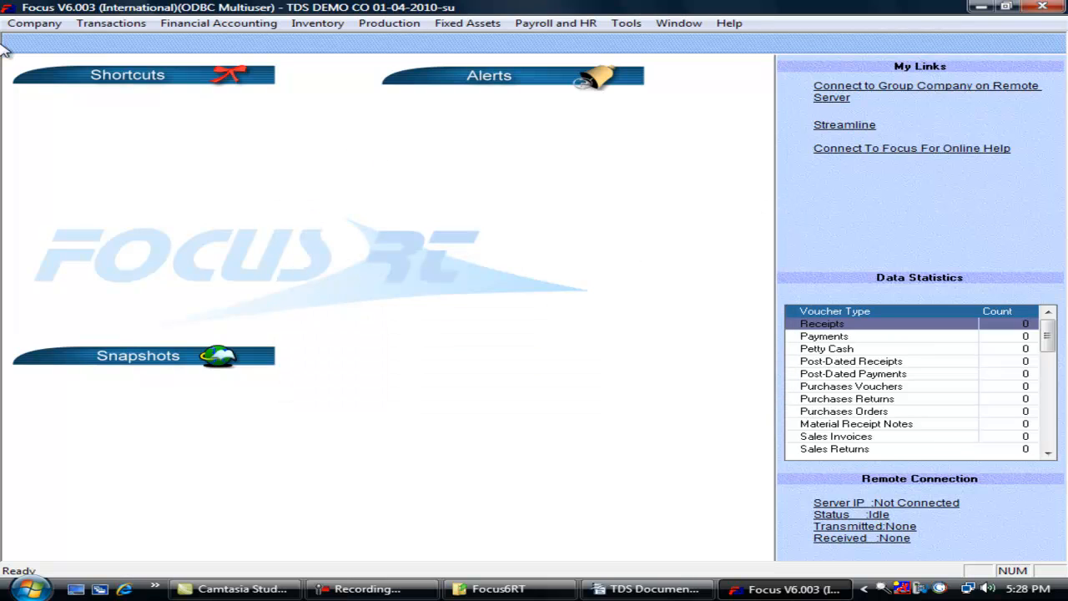
- Save a TDS on Rent party type classed as Others and close the window
left_click(30, 23)
mouse_move(162, 252)
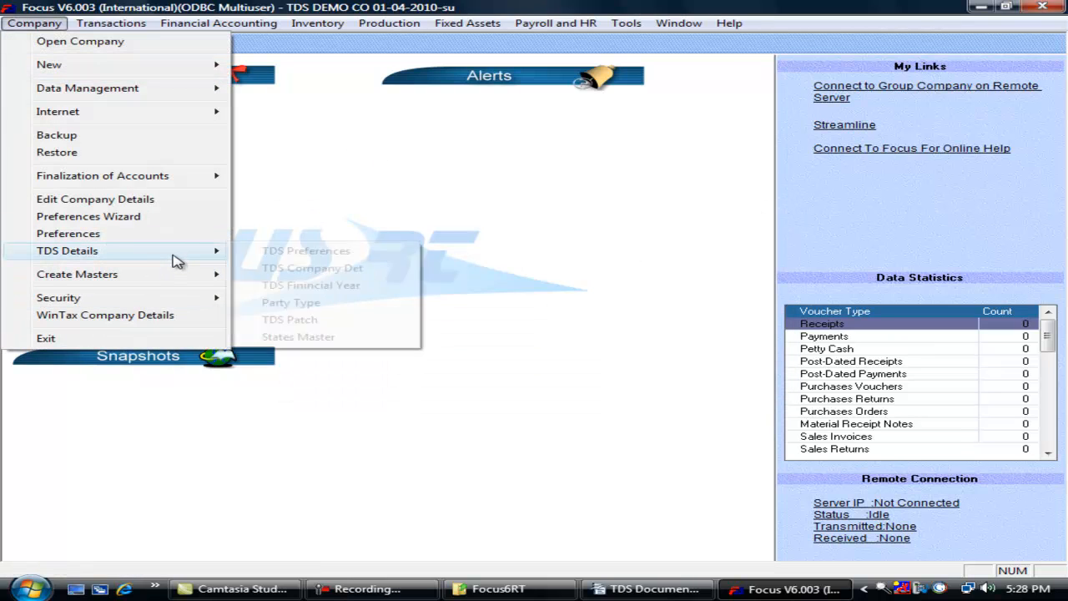
left_click(329, 310)
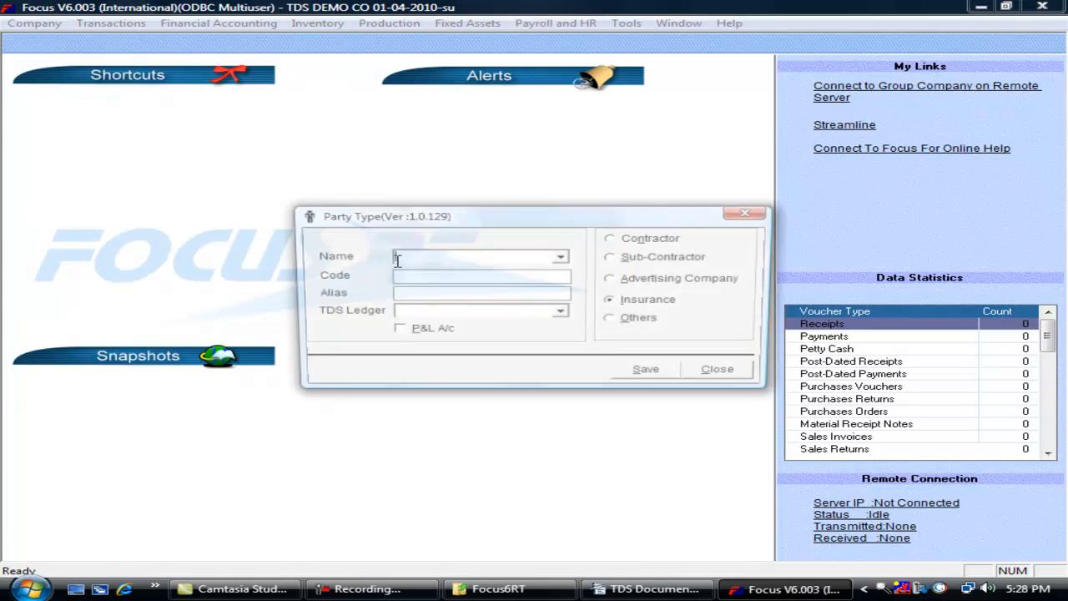
type("TDS")
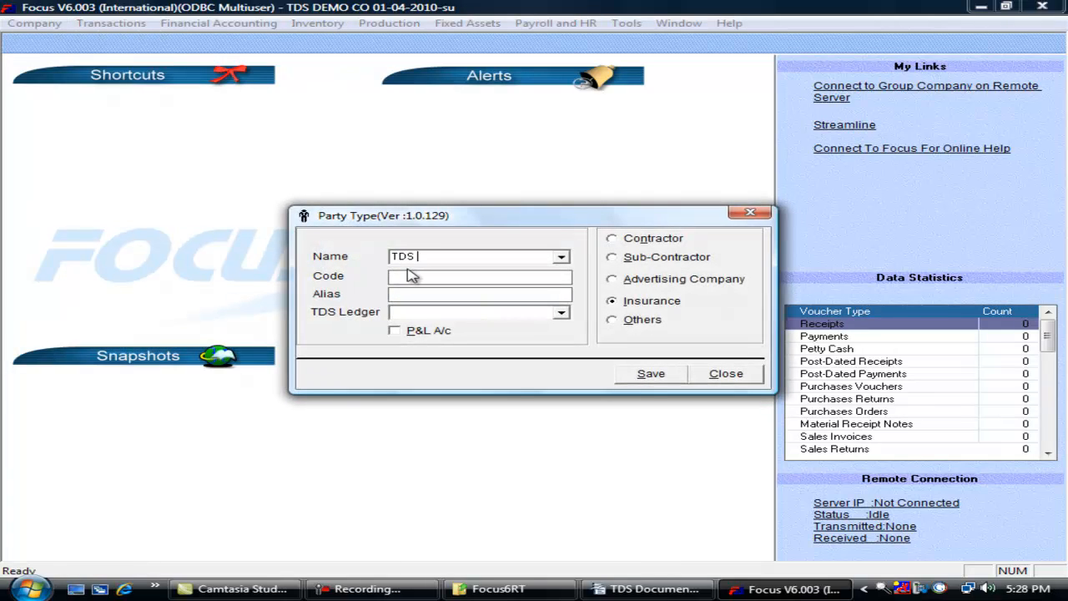
type(" on Rent")
left_click(644, 322)
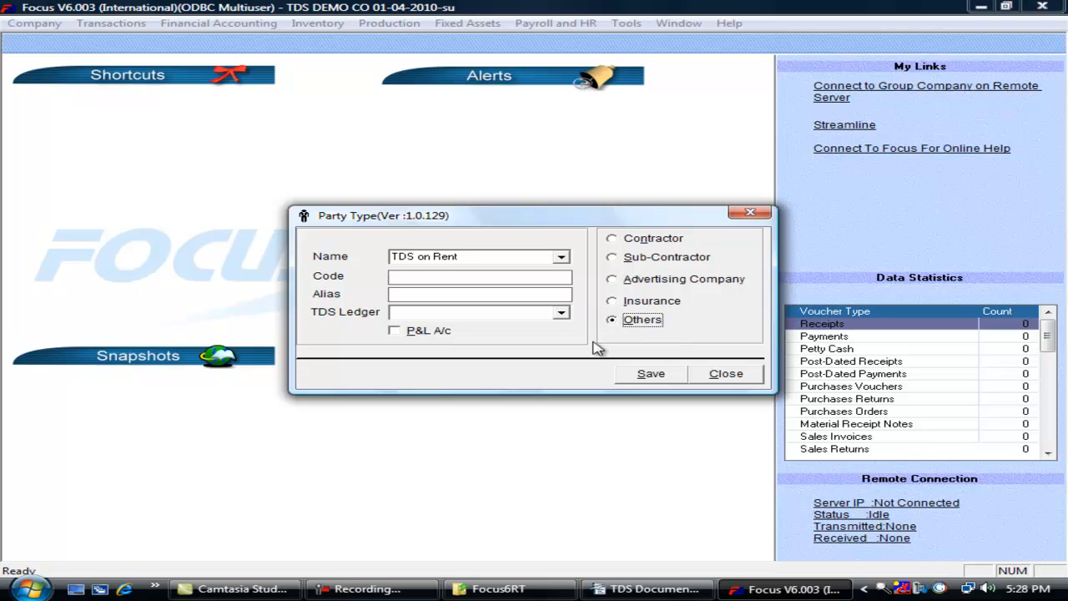
left_click(652, 375)
left_click(605, 349)
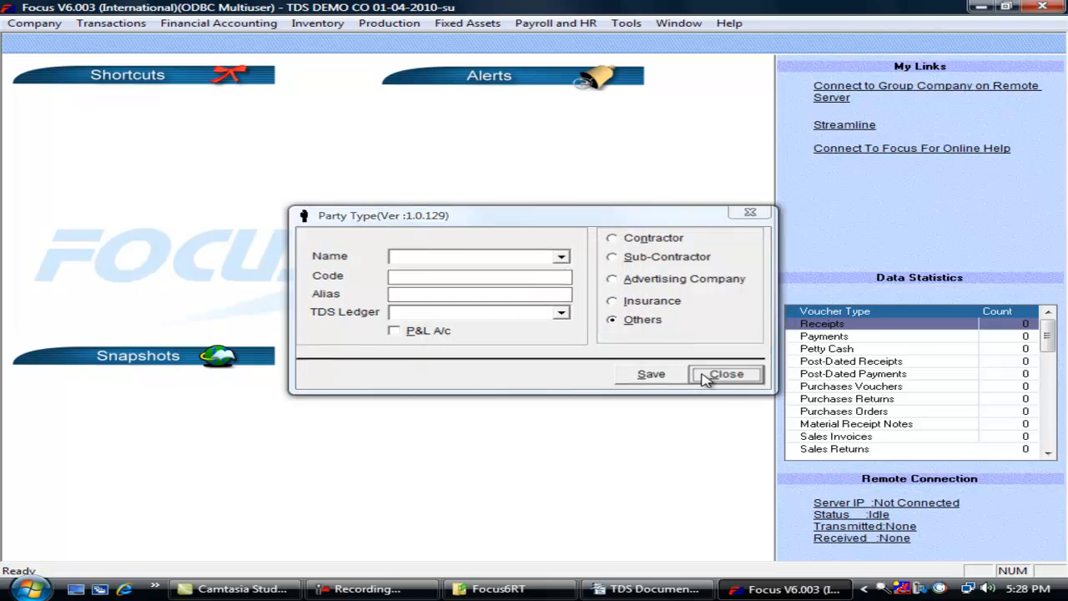
left_click(695, 374)
- Open the Accounts tree from Company > Create Masters
key("alt+c")
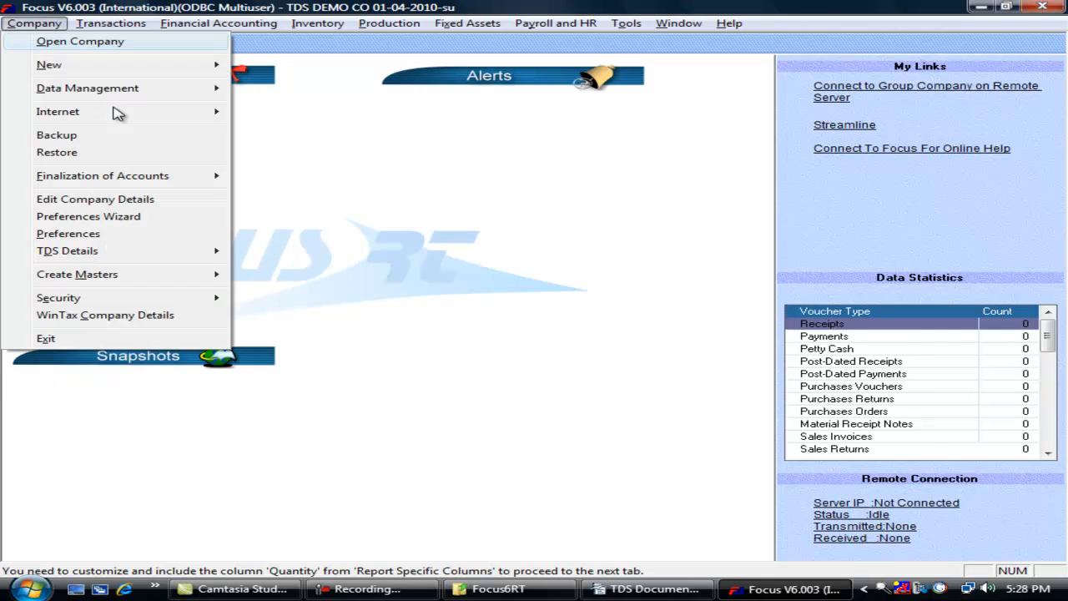
key("m")
key("Down")
key("Down")
key("Down")
key("Down")
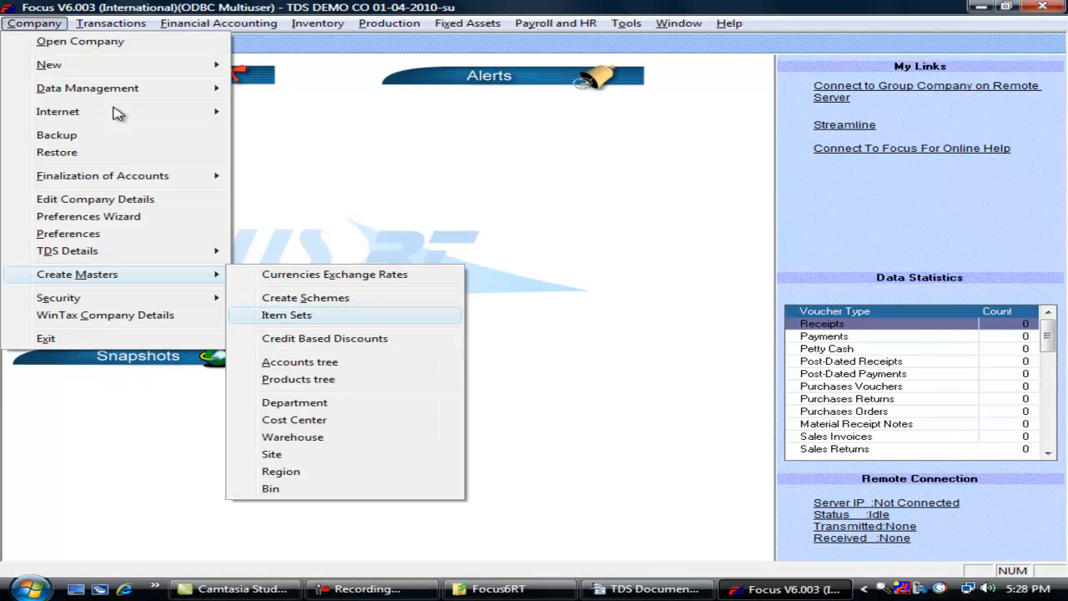
key("Return")
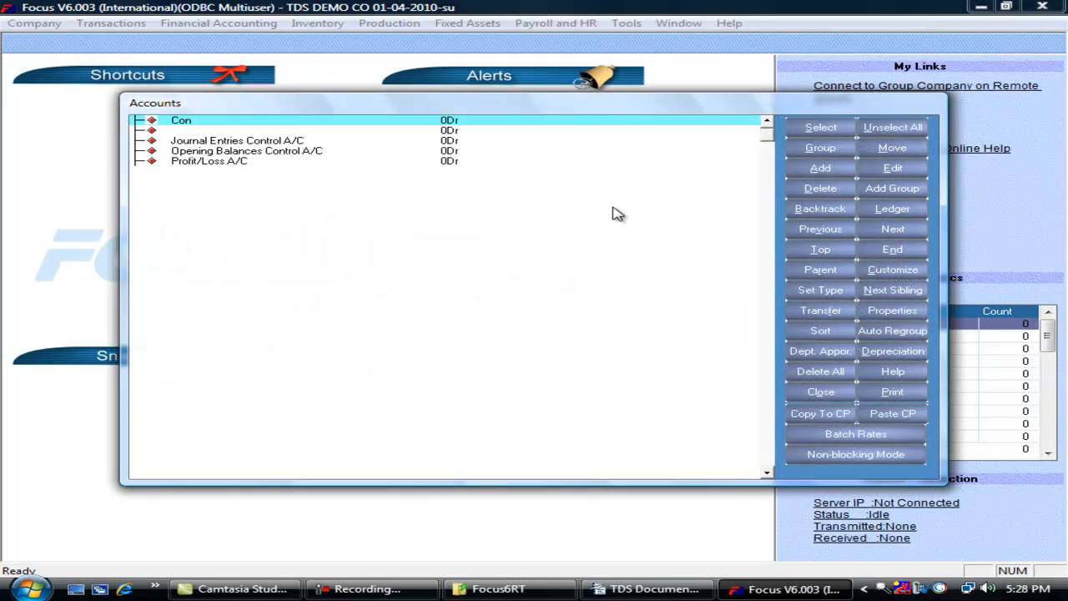
- Add a contractor account of type Customer/Vendor account and show its TDS settings
left_click(826, 170)
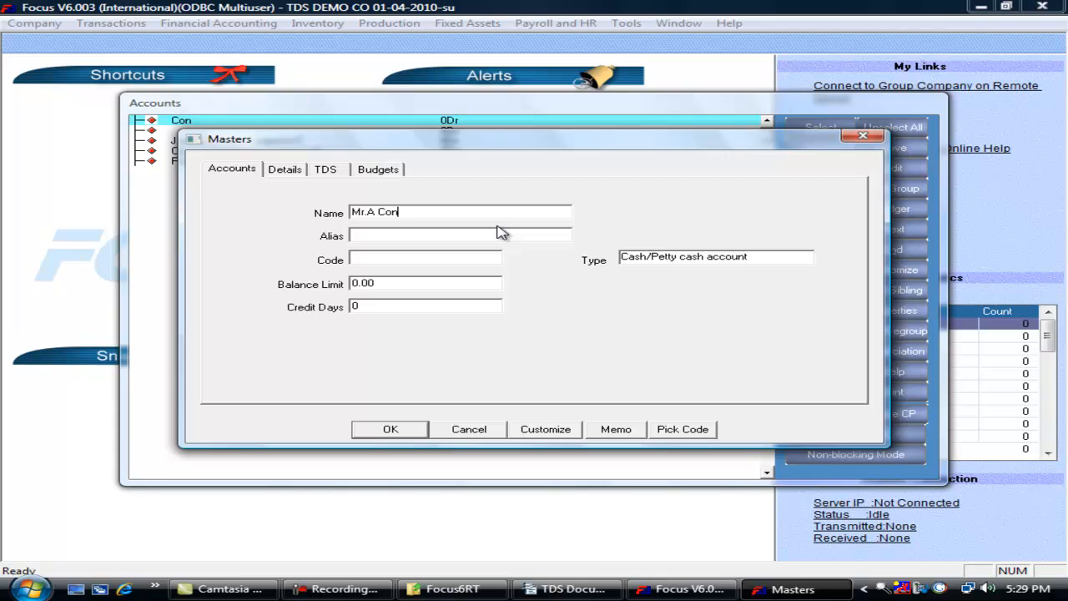
type("Mr.A Contranc")
type("(")
type(")")
left_click(750, 258)
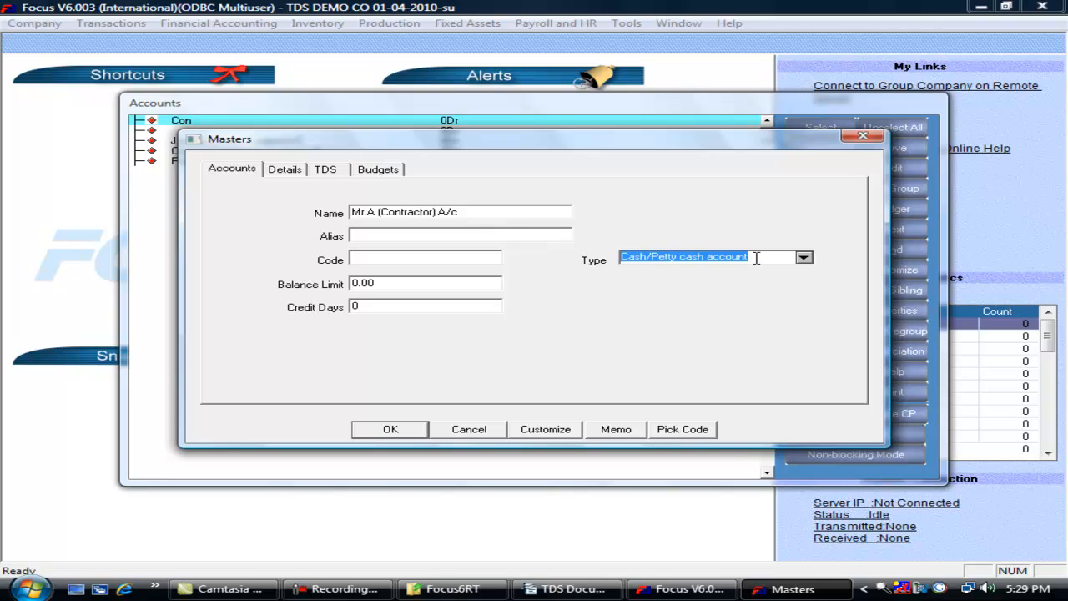
type("cu")
key("Tab")
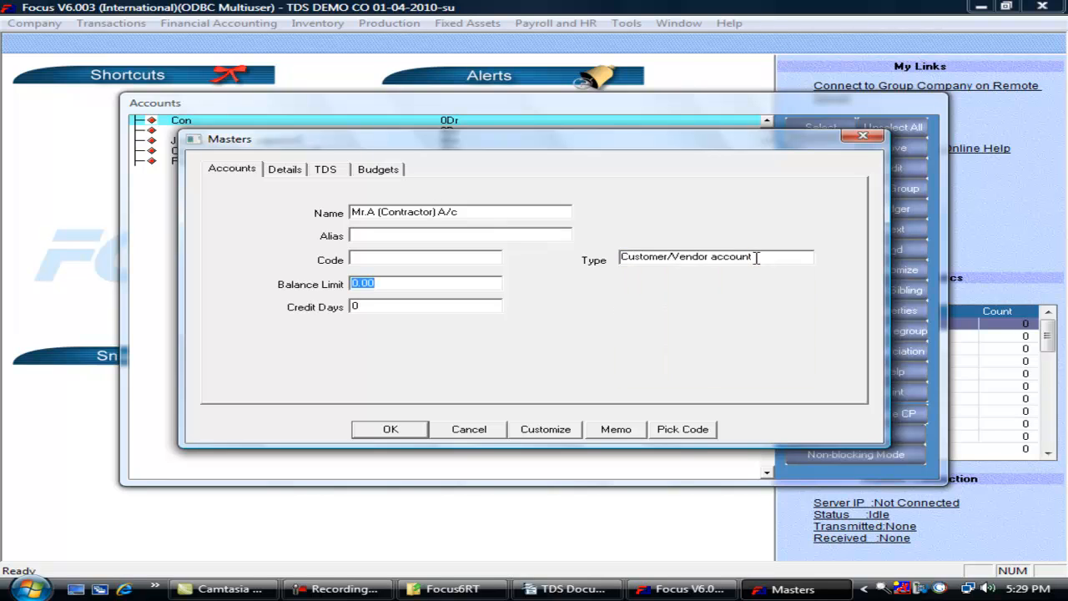
left_click(327, 171)
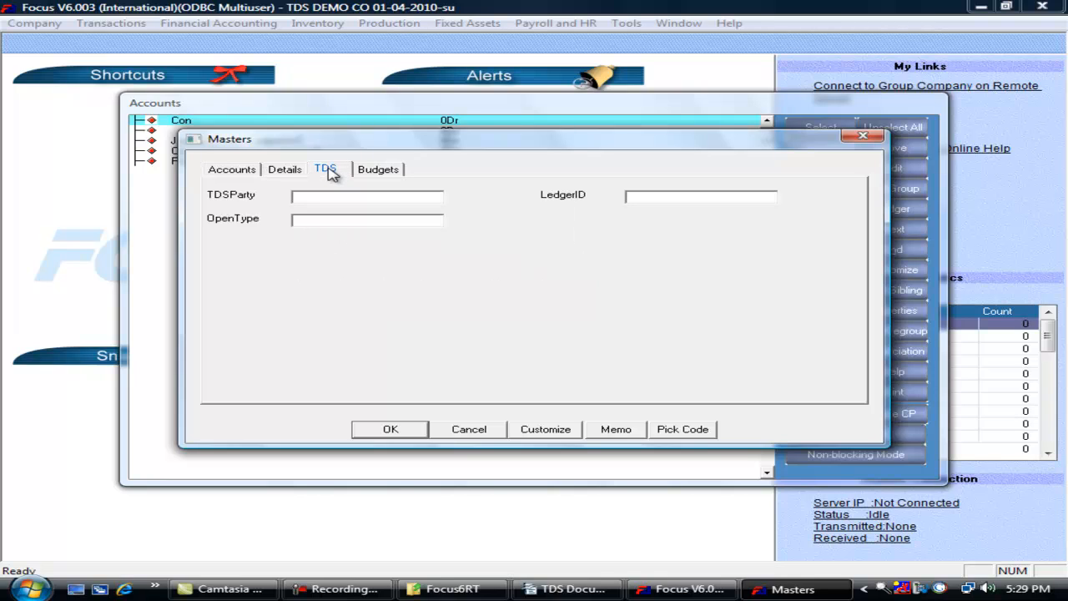
- Fill the contractor's party details (state 02 ANDHRA PRADESH, PAN, address); saving reports a missing party code
left_click(313, 220)
left_click_drag(308, 221, 291, 219)
left_click(391, 429)
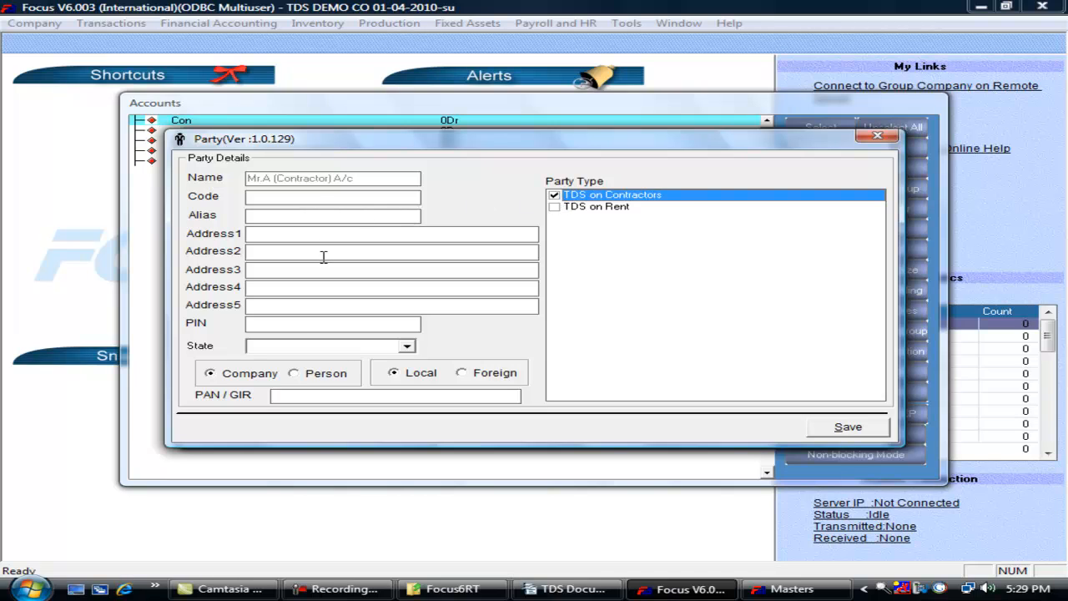
left_click(409, 346)
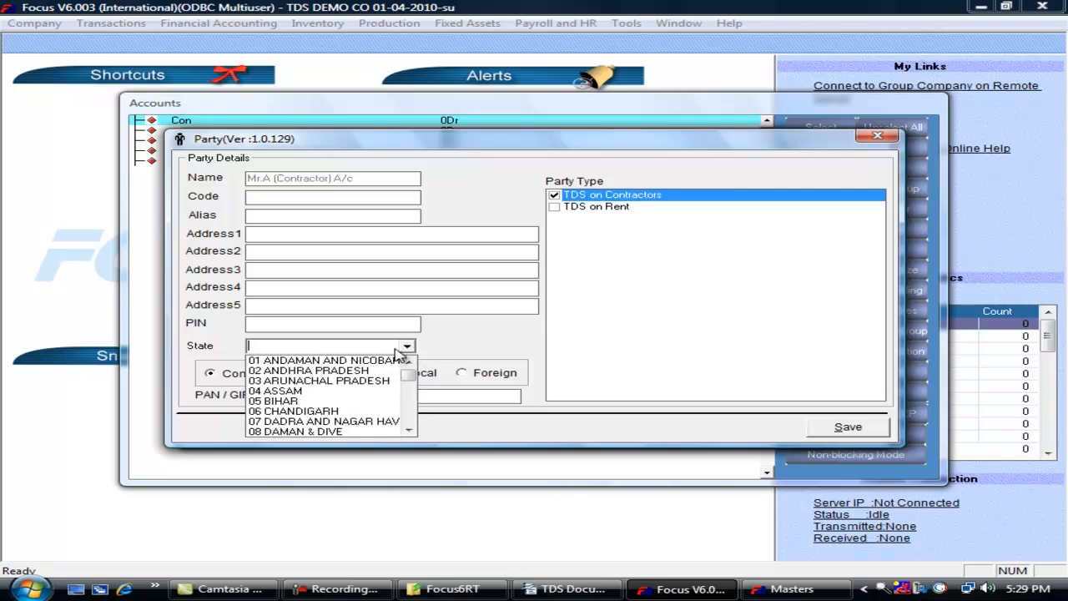
left_click(326, 368)
left_click(332, 397)
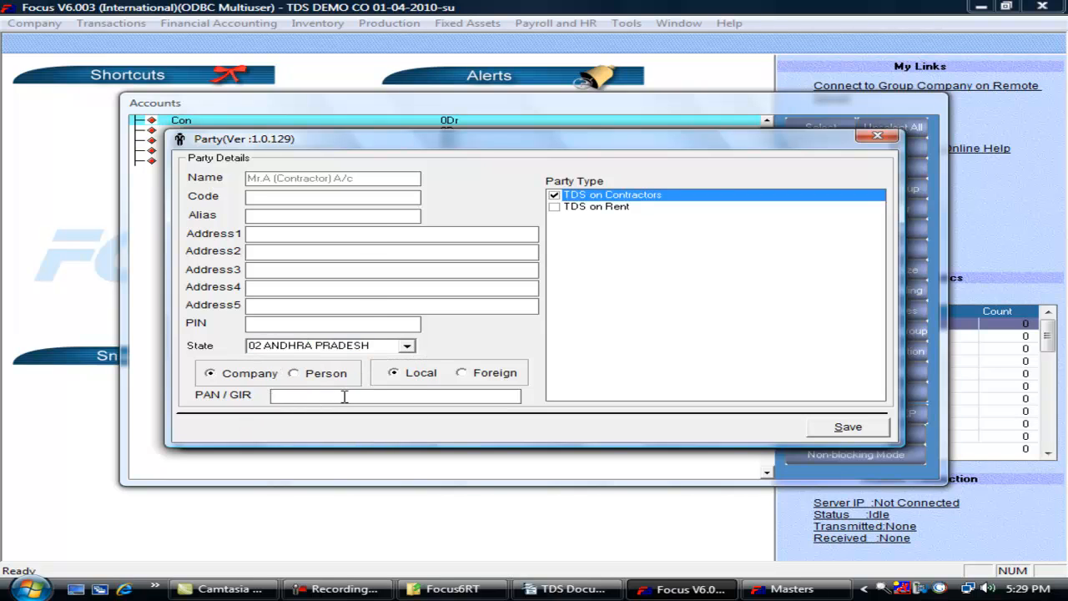
type("AAAACDE1325")
left_click(293, 237)
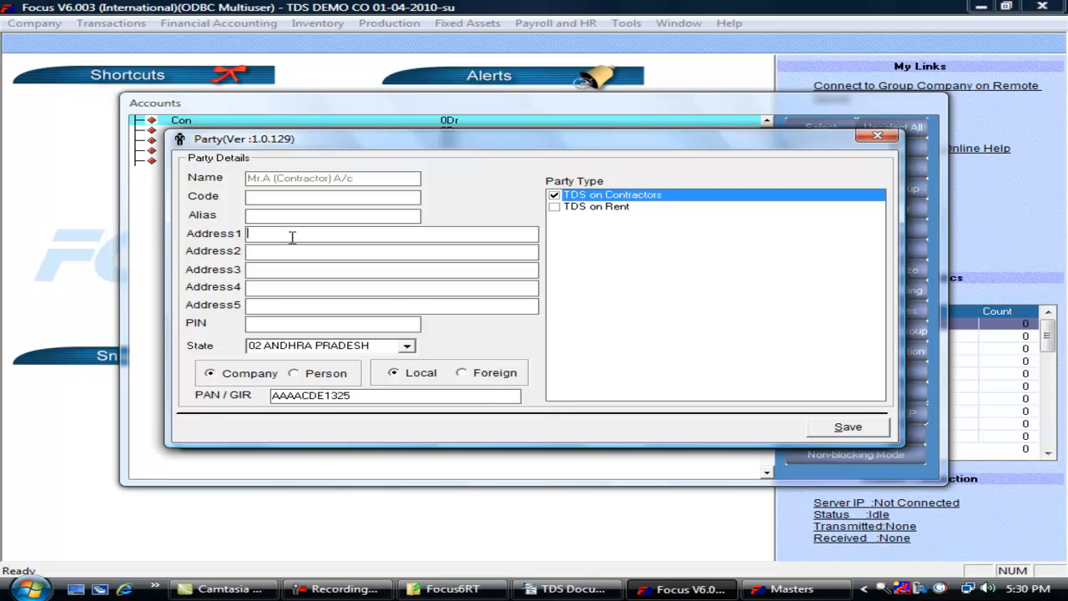
type("sdafasd")
left_click(294, 250)
type("sdaf")
left_click(834, 428)
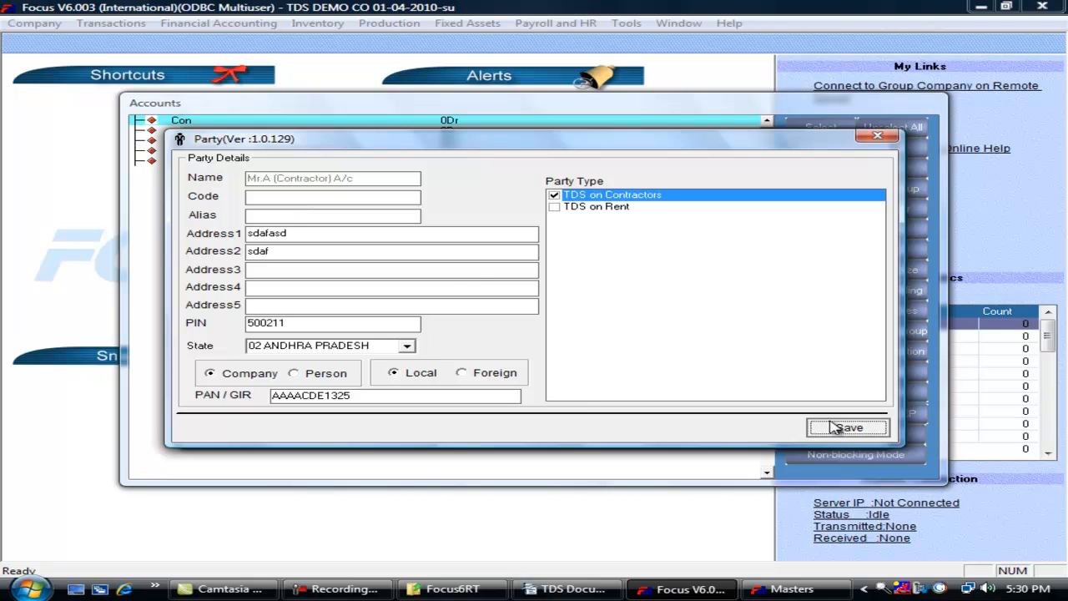
left_click(599, 331)
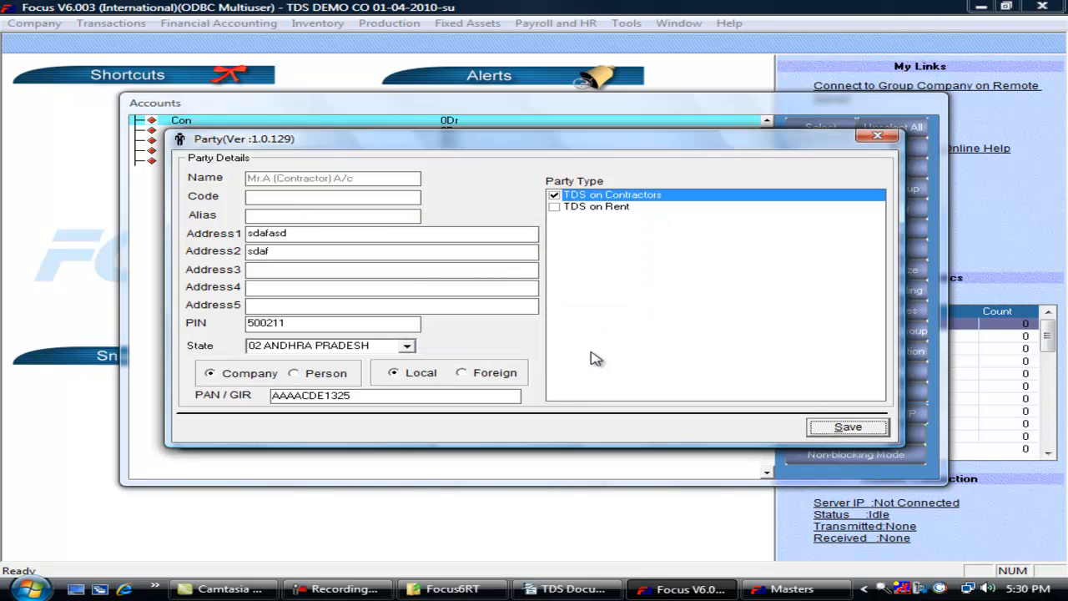
- Save party details as TDS on Contractors with address, state 02 ANDHRA PRADESH, PAN and PIN 500003
left_click(848, 427)
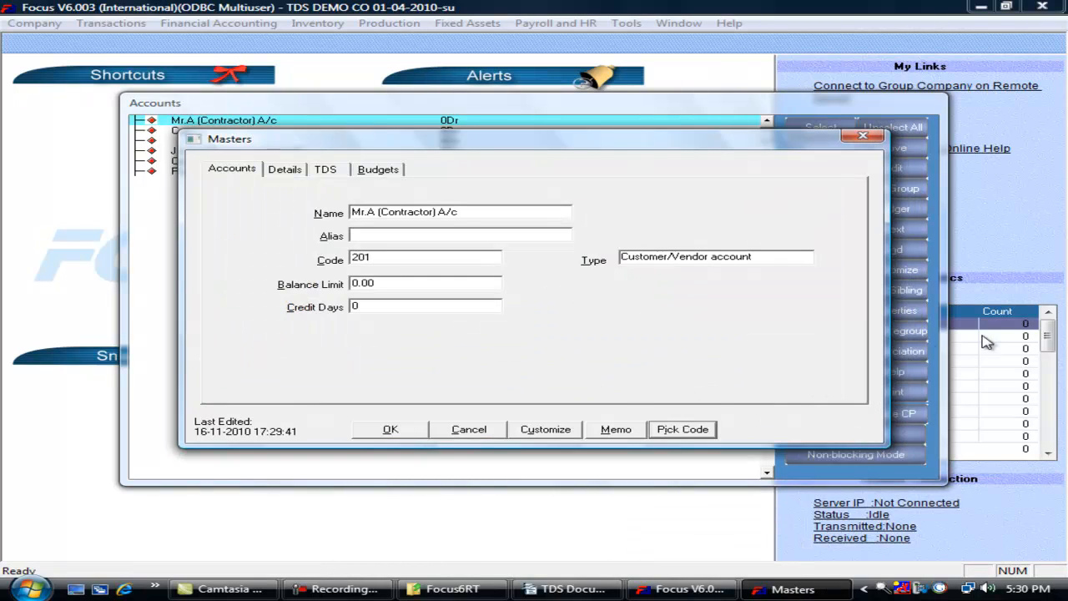
left_click(328, 171)
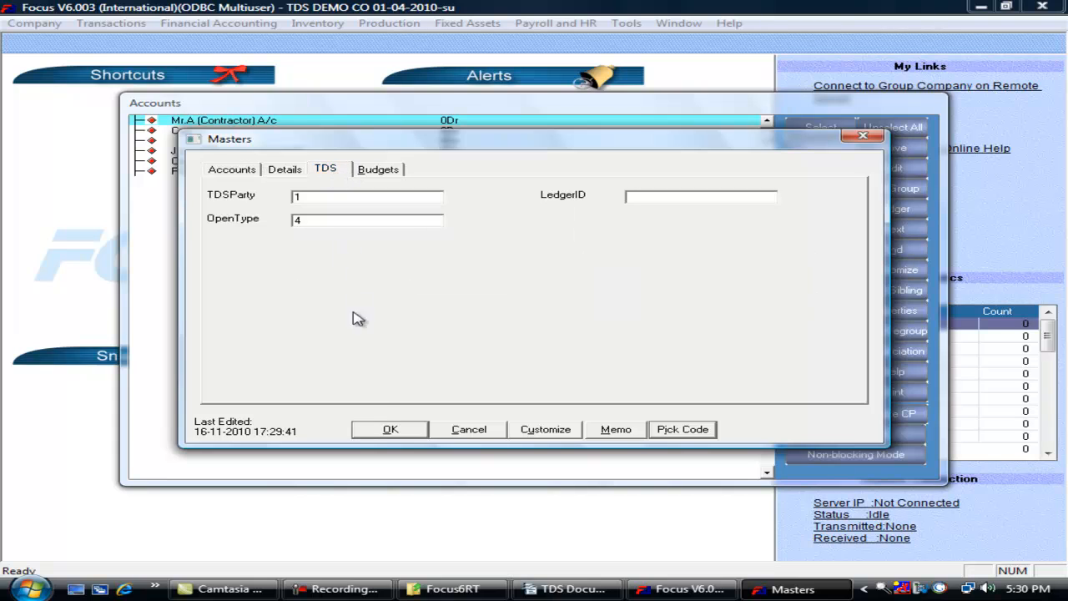
left_click(390, 428)
left_click(556, 195)
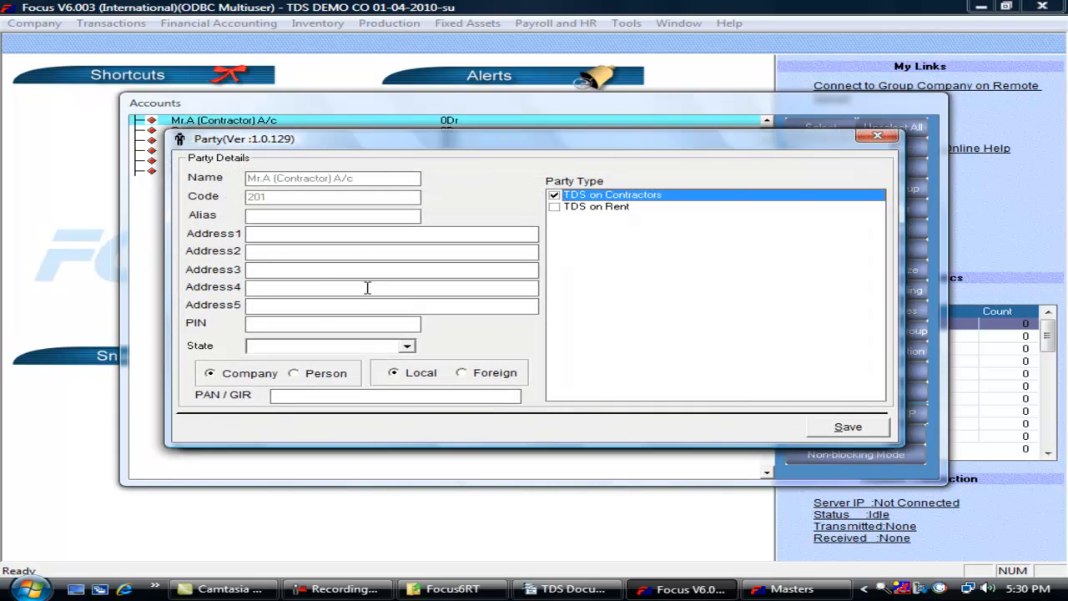
left_click(274, 233)
type("a")
type("cunderabad")
left_click(406, 345)
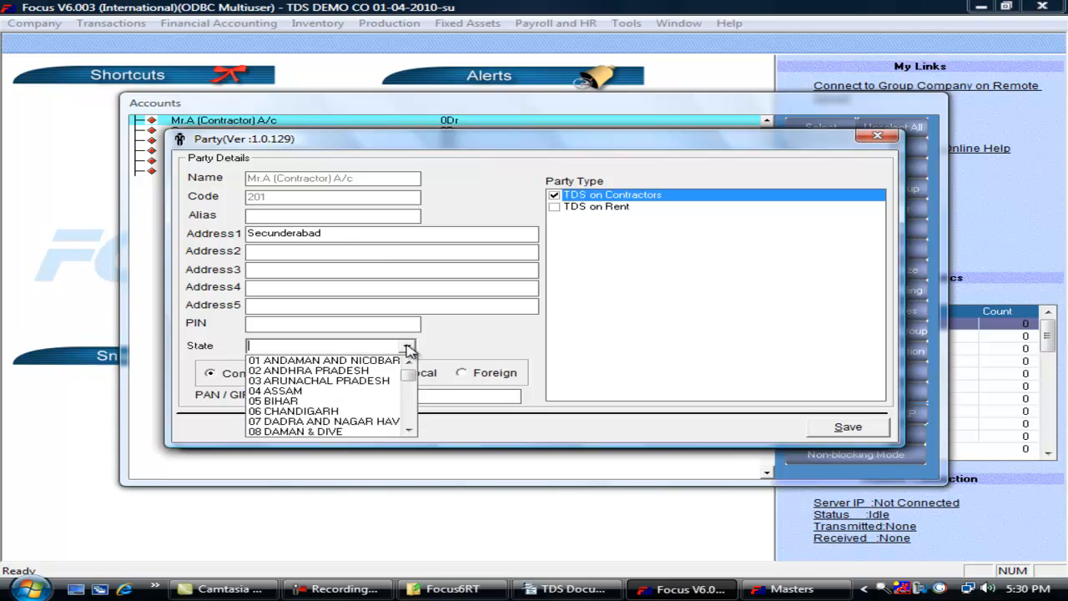
left_click(351, 370)
left_click(339, 393)
type("A")
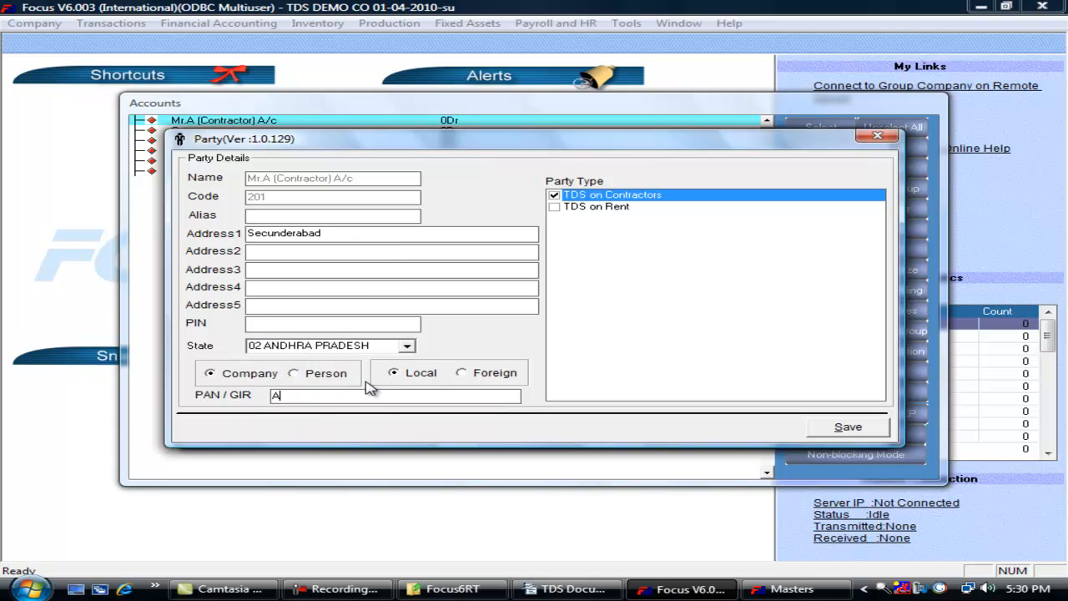
type("ACD21321")
left_click(349, 325)
type("500003")
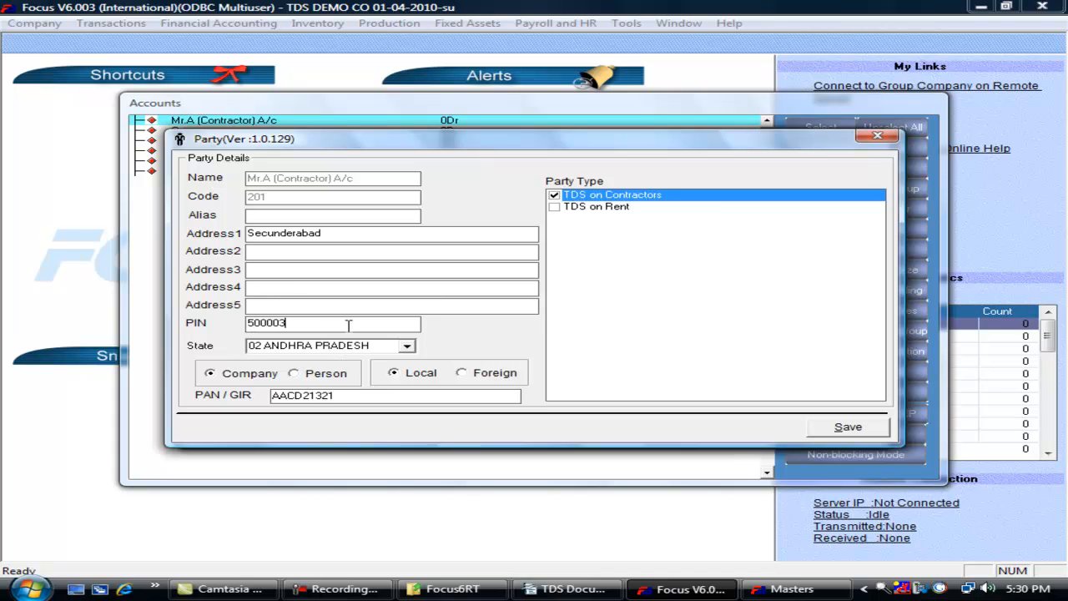
key("Tab")
left_click(856, 437)
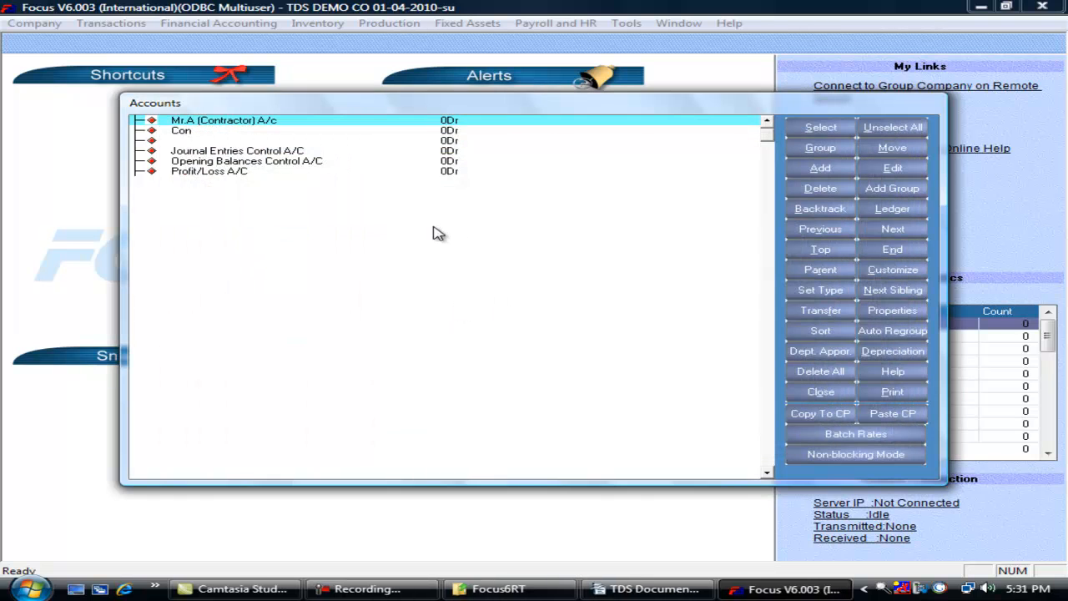
- Create the TDS on Contractors Assets / Liabilities account with LedgerID 1 and open its Ledger Master
key("alt+a")
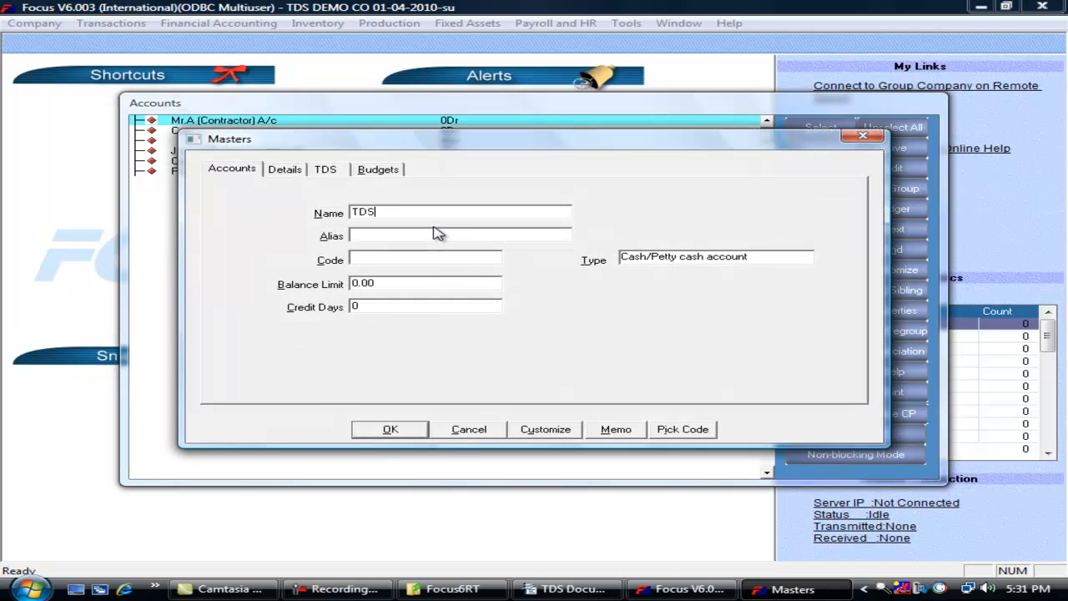
type("TDS on Co")
key("Tab")
key("Tab")
key("Tab")
key("Tab")
type("a")
key("Tab")
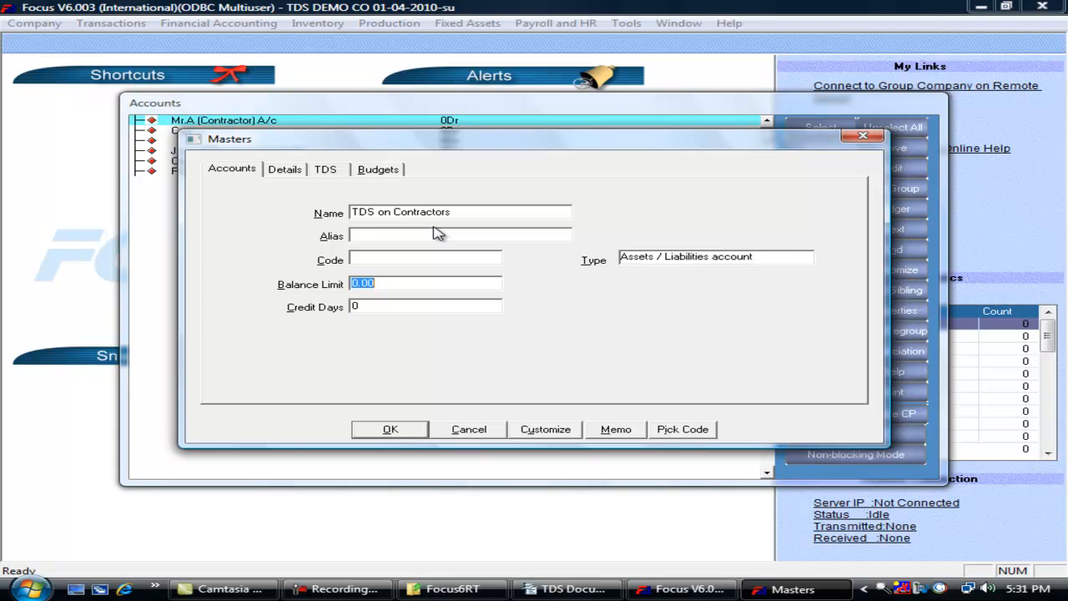
left_click(327, 170)
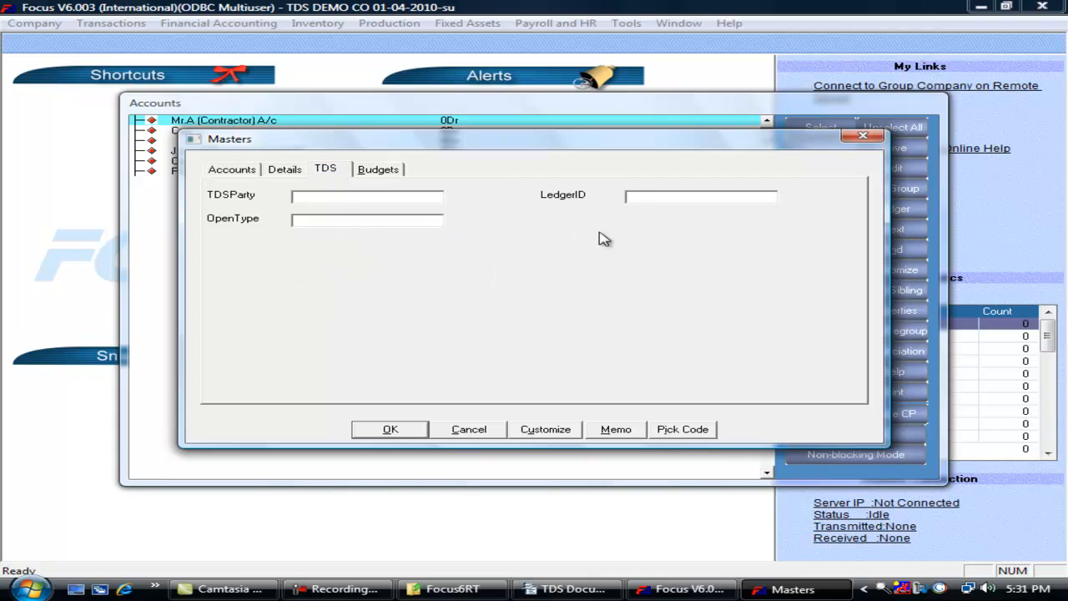
left_click(639, 196)
left_click_drag(534, 144, 542, 183)
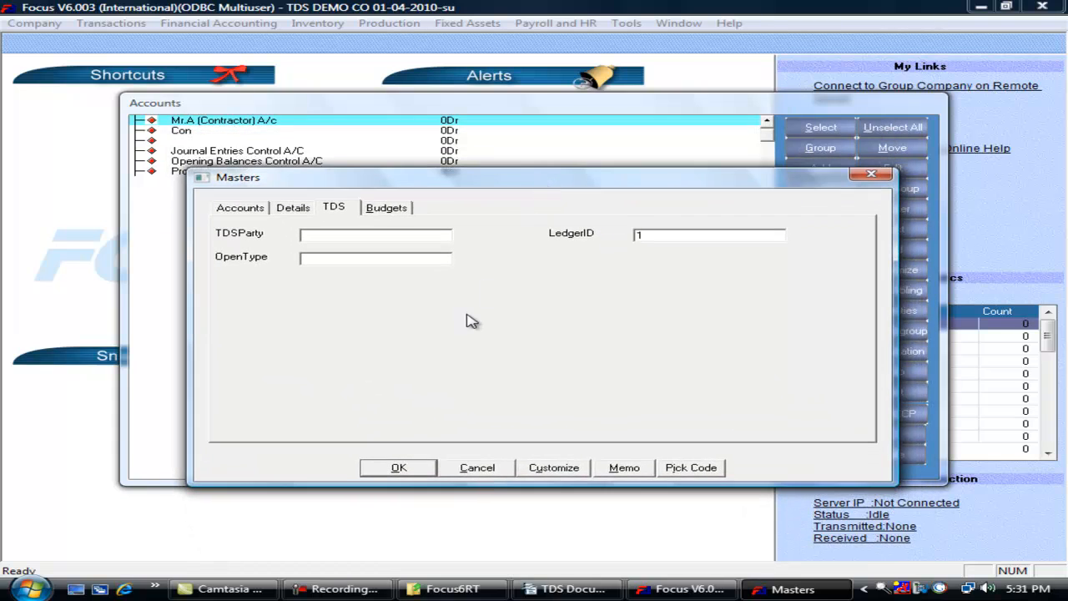
double_click(637, 234)
left_click(398, 468)
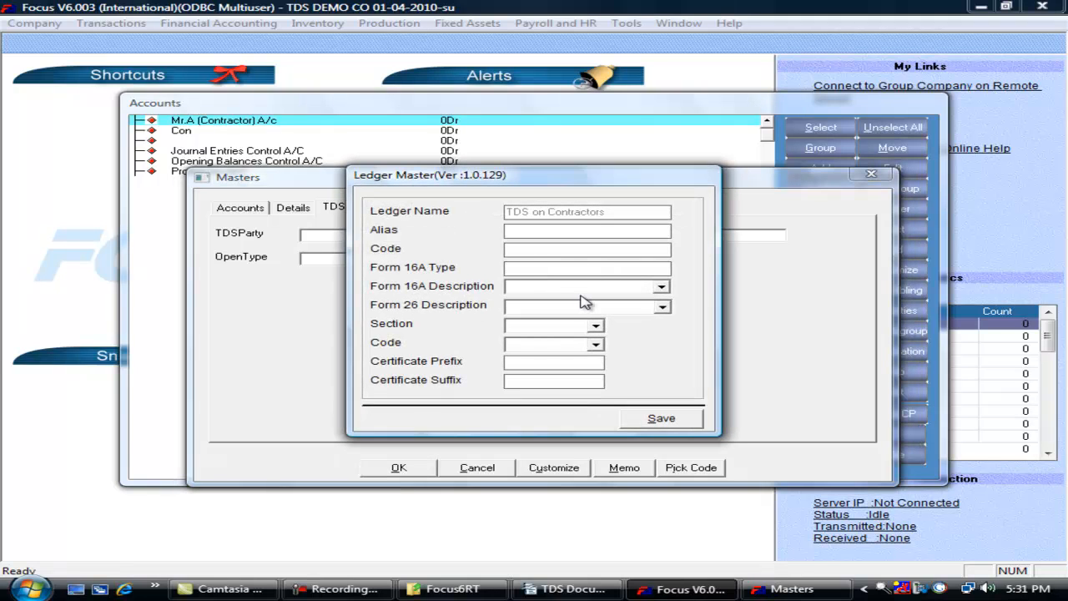
- Save the ledger's Form 16A description Payment of Contractor and Sub-Contractor and Form 26 description A
type("A")
left_click(660, 287)
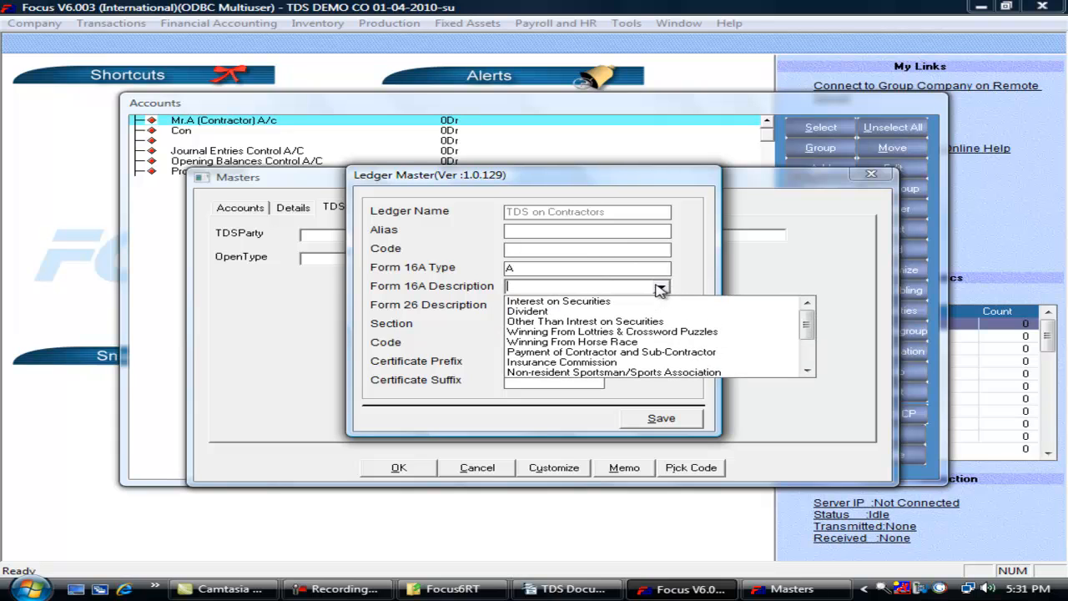
left_click(691, 352)
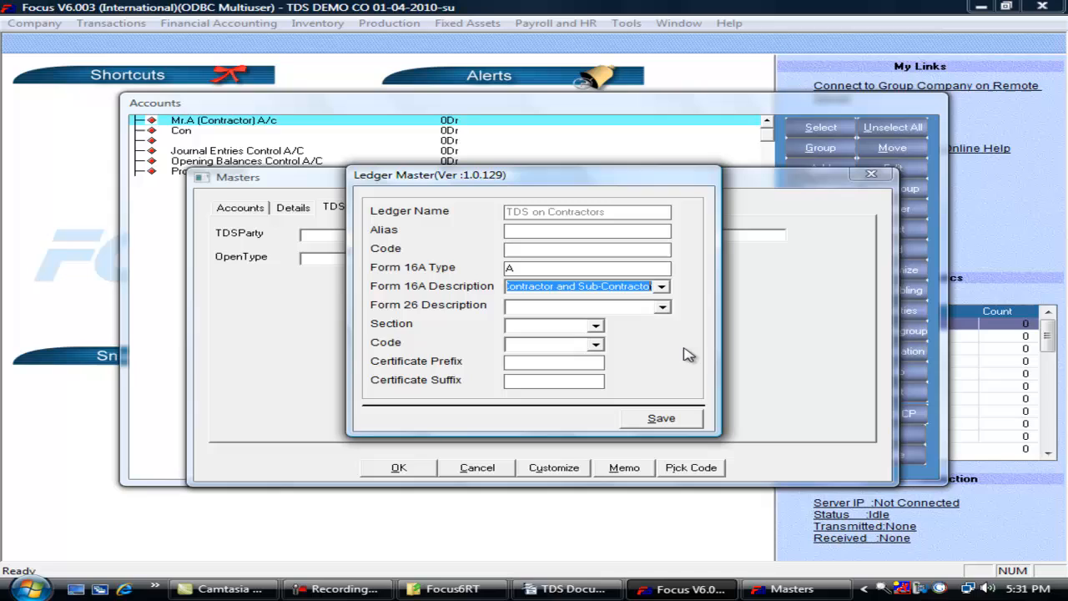
left_click(664, 308)
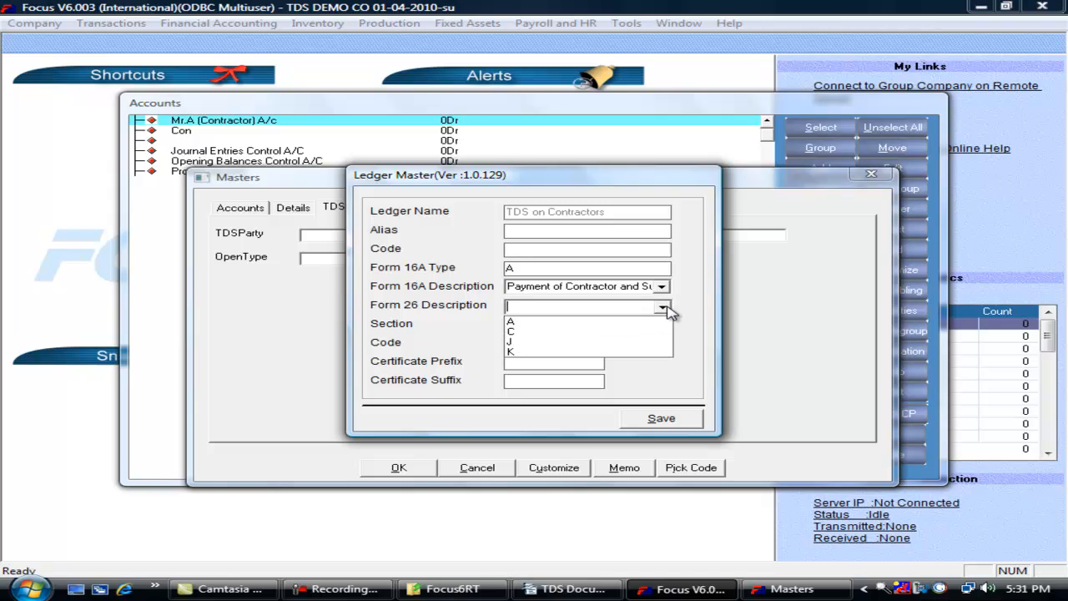
left_click(610, 322)
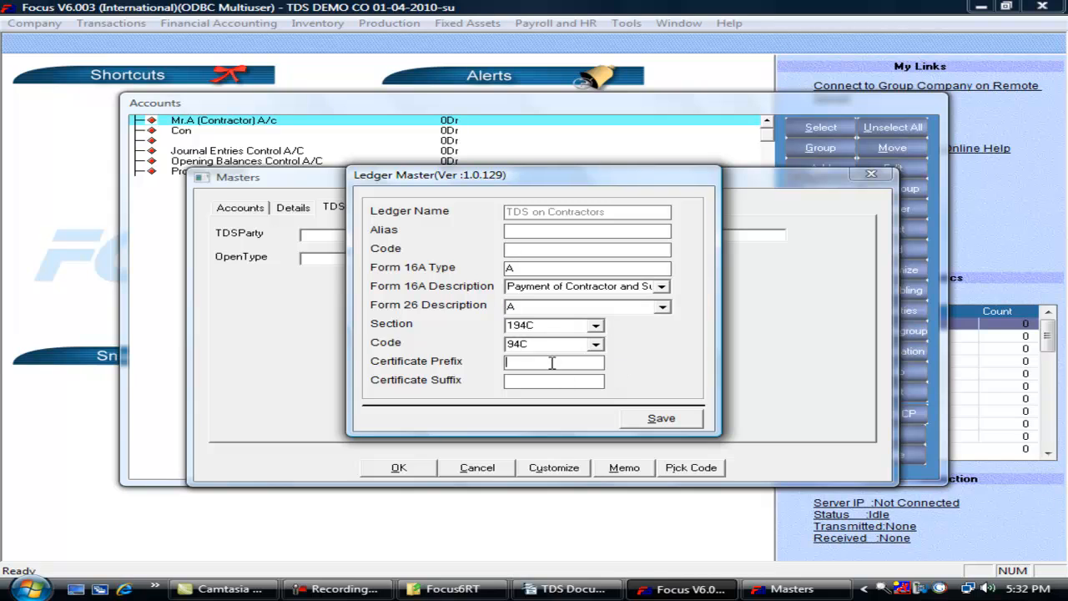
left_click(662, 419)
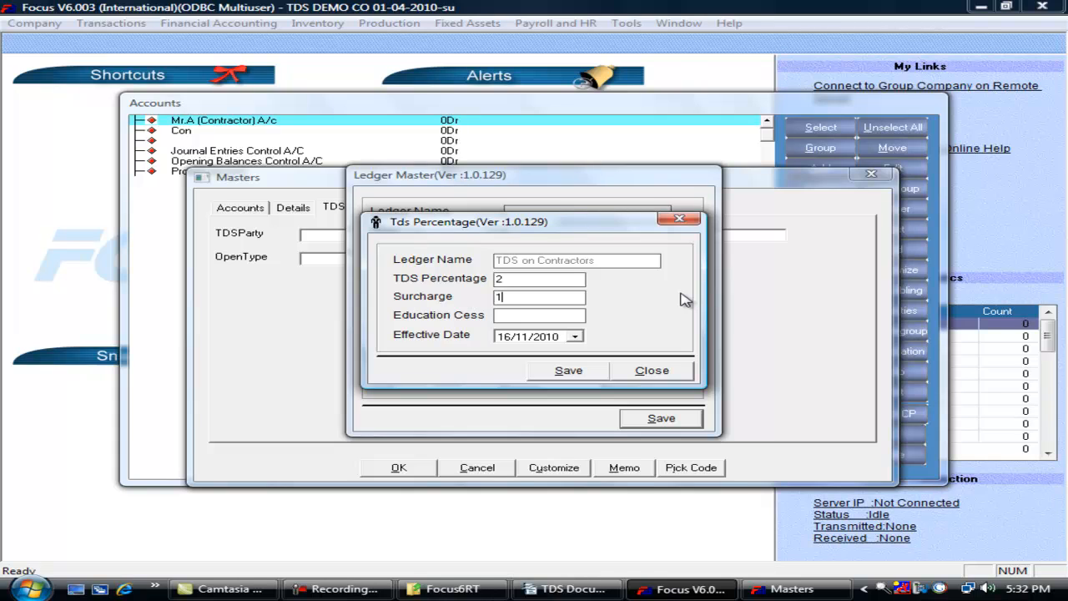
- Save the 2% TDS rates effective from 01/04/2010
key("Tab")
key("Right")
type("0")
left_click(567, 374)
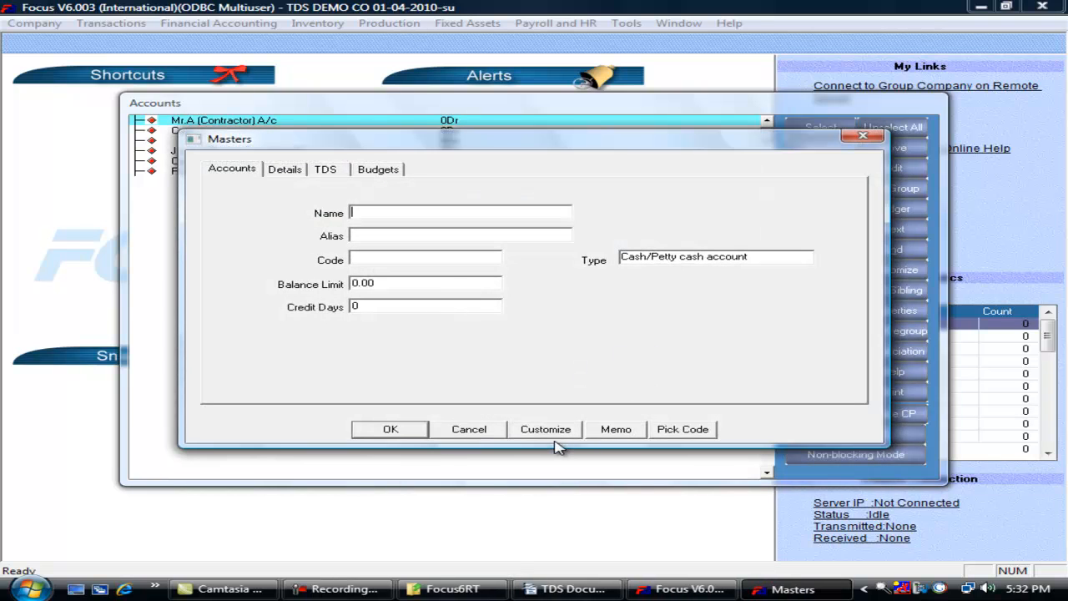
- Add the account MR.B (Building Owner) as a Customer/Vendor account
key("Escape")
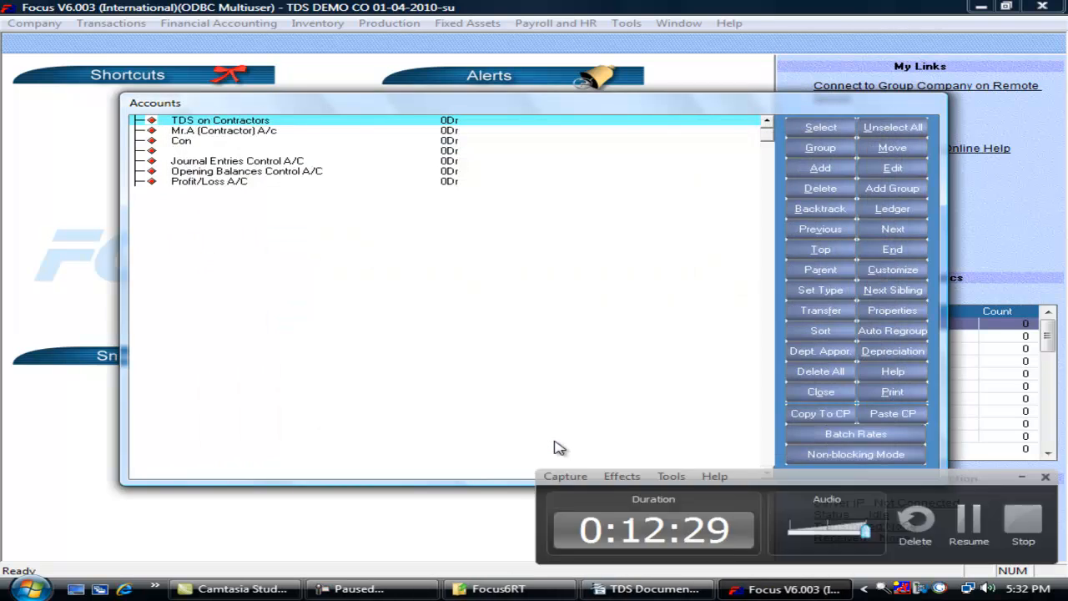
left_click(817, 171)
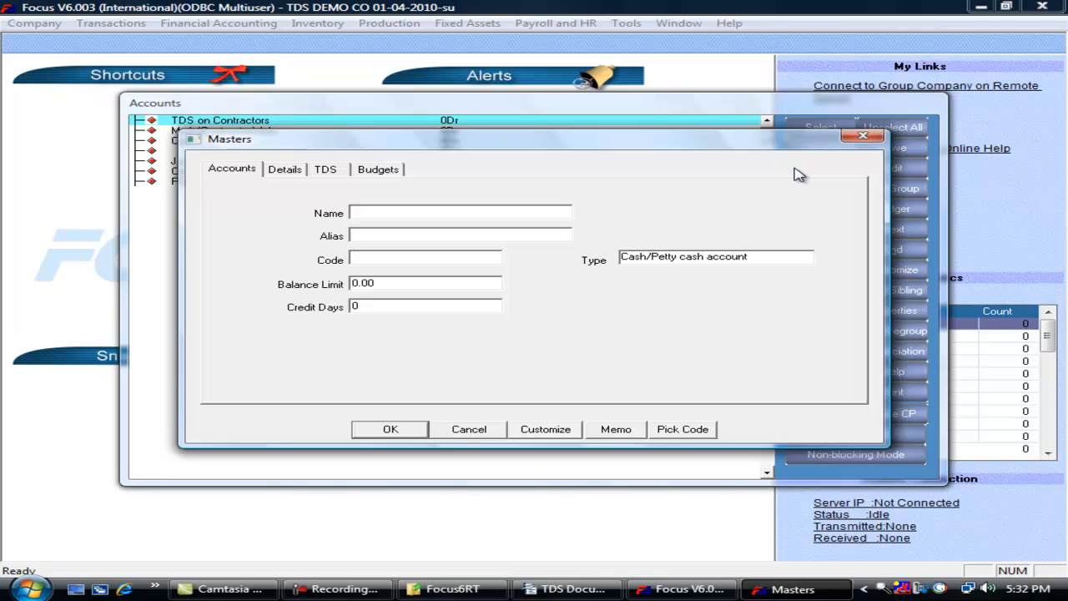
type("MR.B (Building Owner)")
key("Tab")
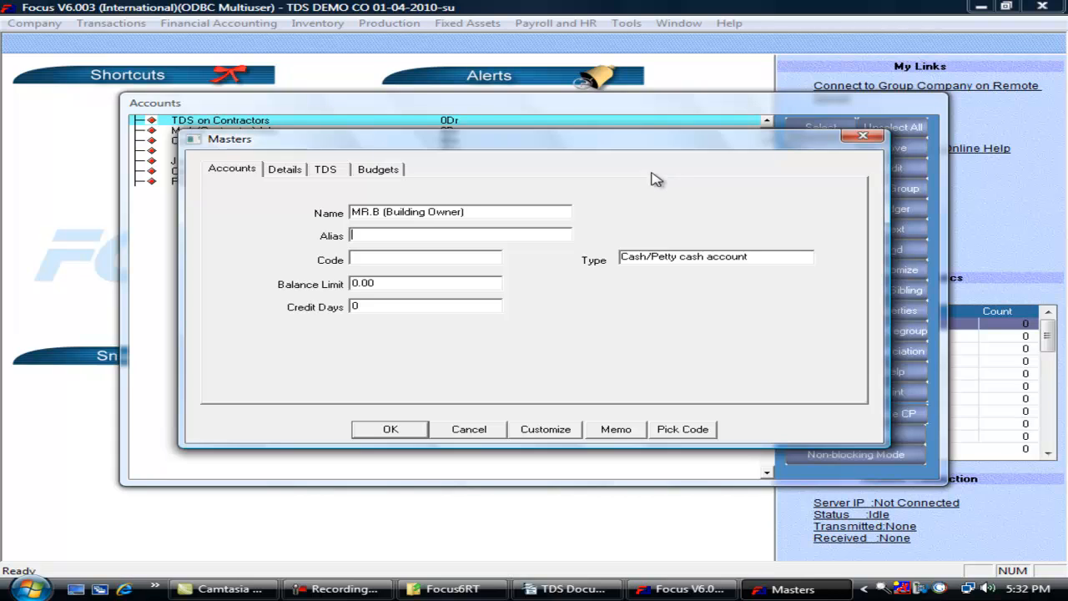
left_click(724, 257)
type("cu")
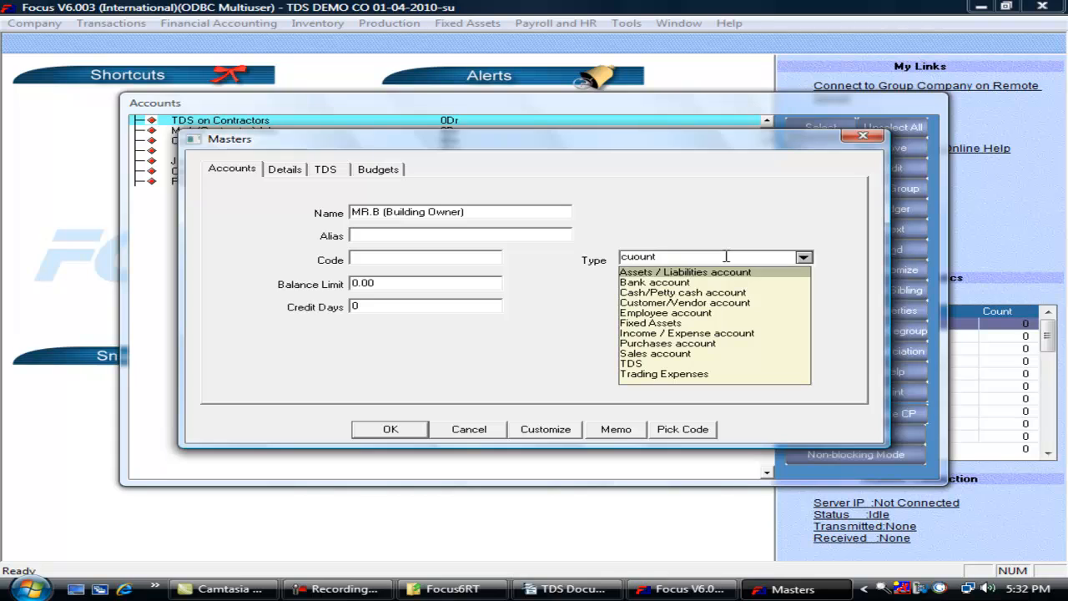
key("Tab")
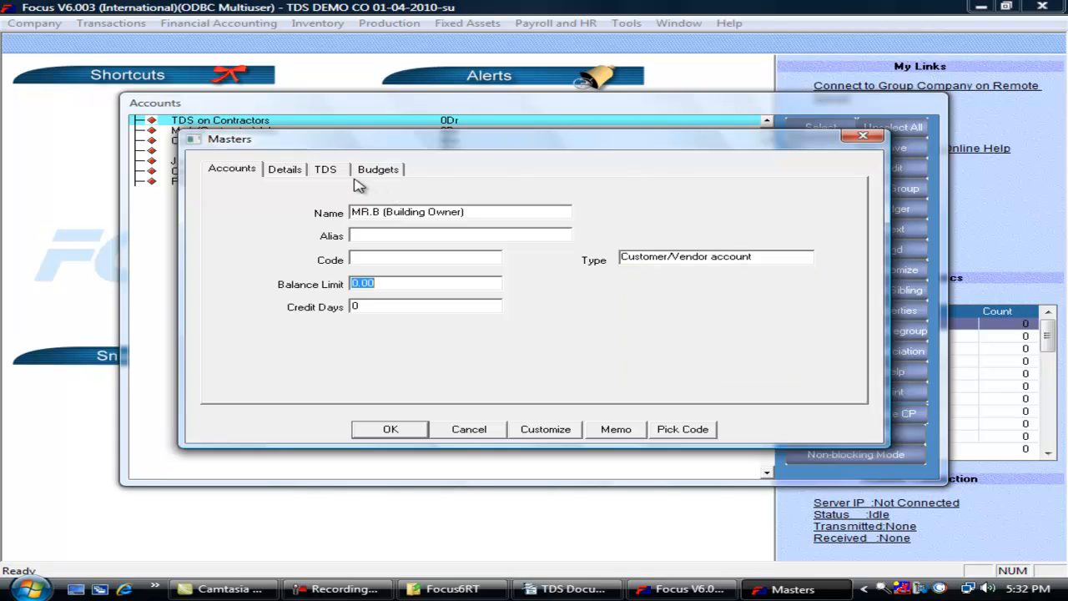
left_click(325, 170)
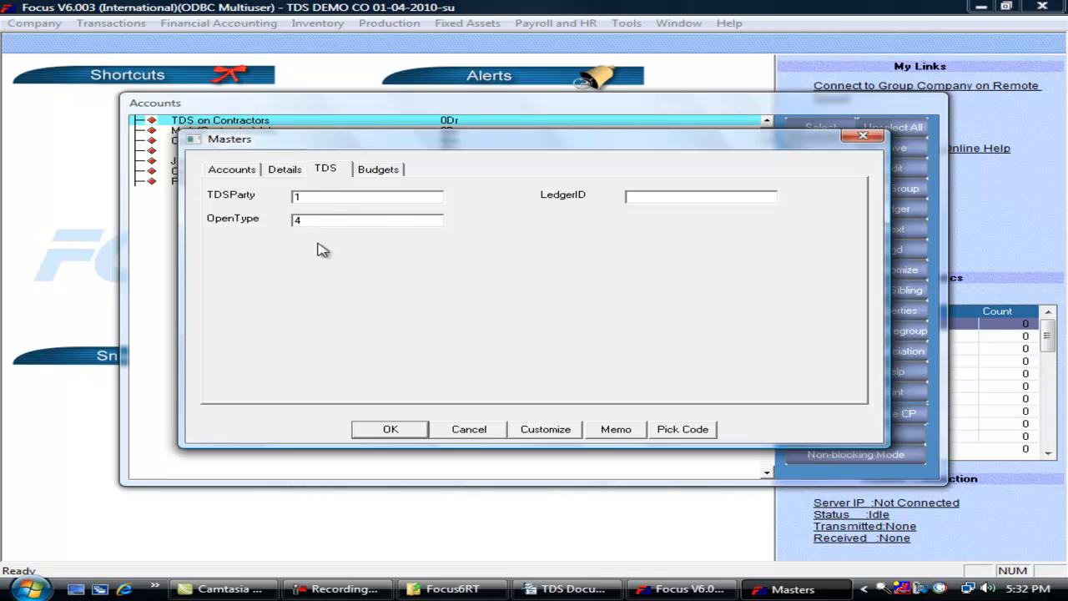
- Save its TDS on Rent party details with state 02 ANDHRA PRADESH, PAN and address Kolkatta
left_click(411, 431)
left_click(555, 207)
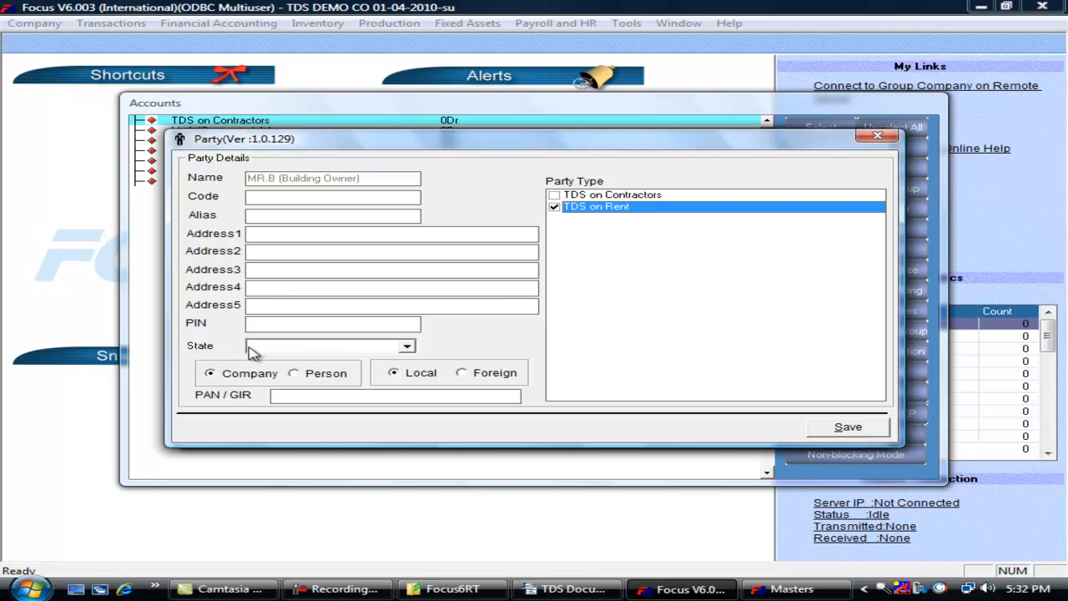
left_click(407, 346)
left_click(299, 372)
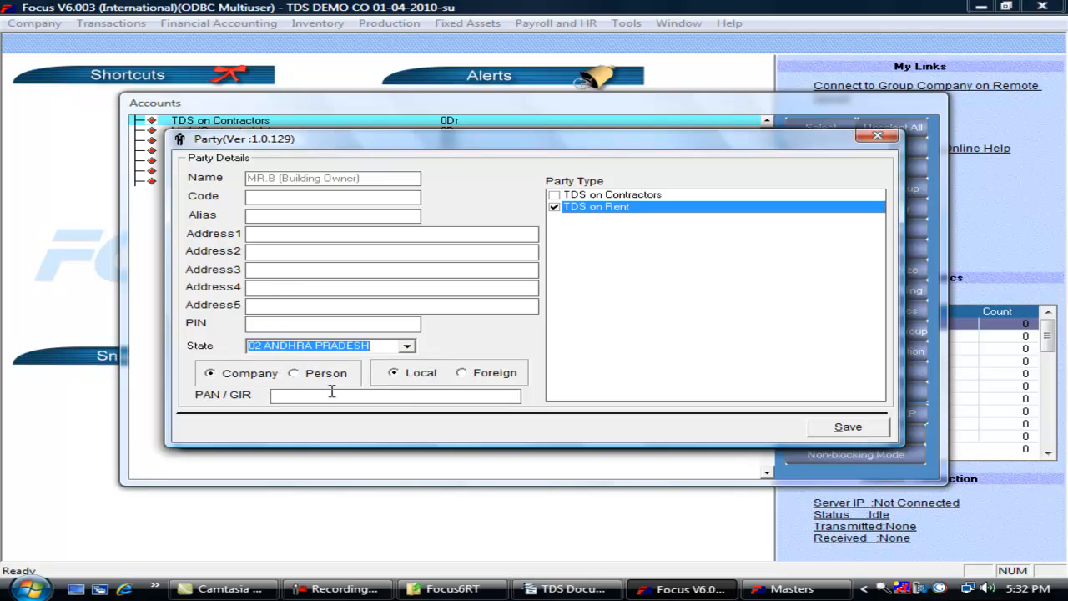
left_click(307, 394)
type("AAAC")
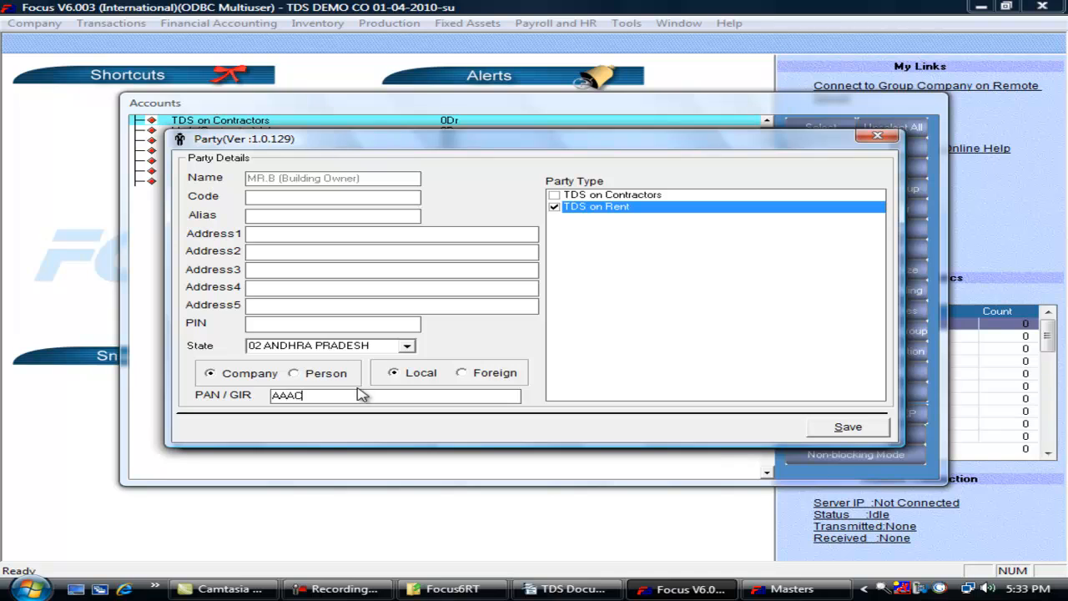
type("D12345")
left_click(293, 240)
type("Kolkatta")
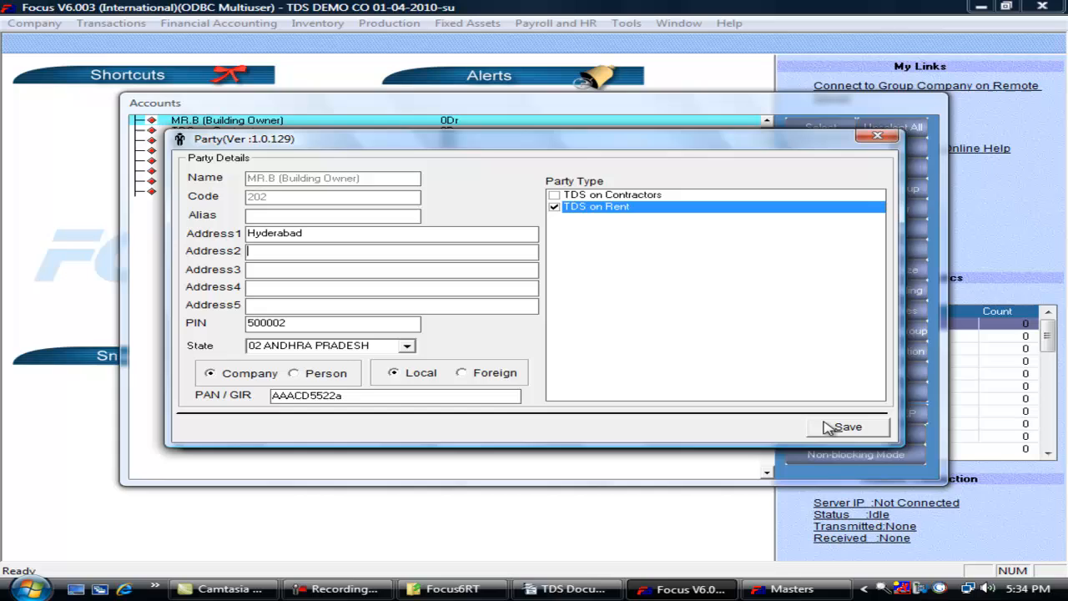
left_click(826, 427)
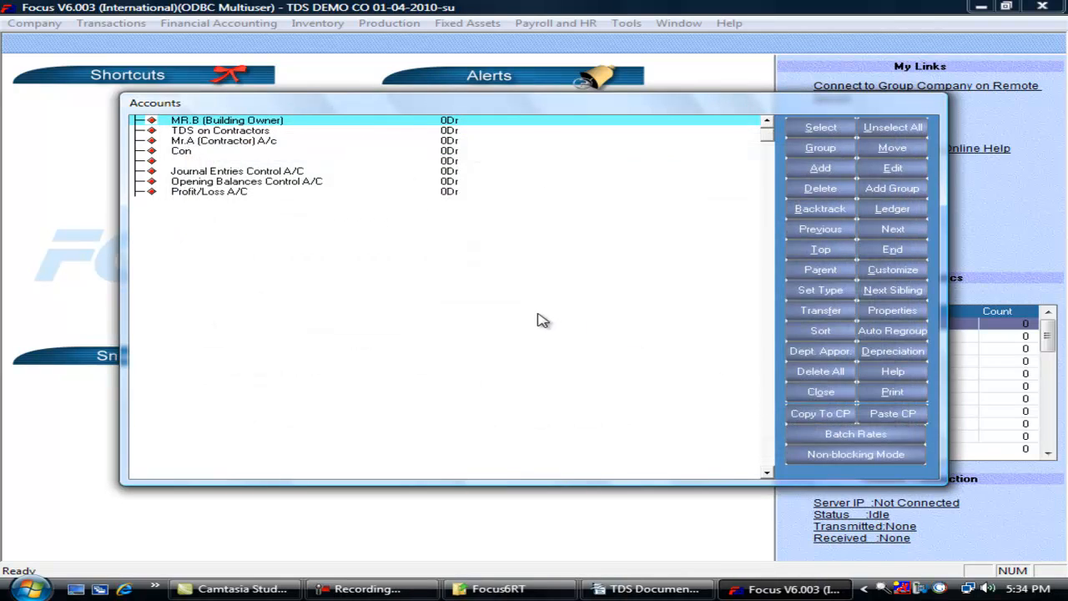
- Create the SBI A/c bank account with the Somajiguda branch and save it
key("alt+a")
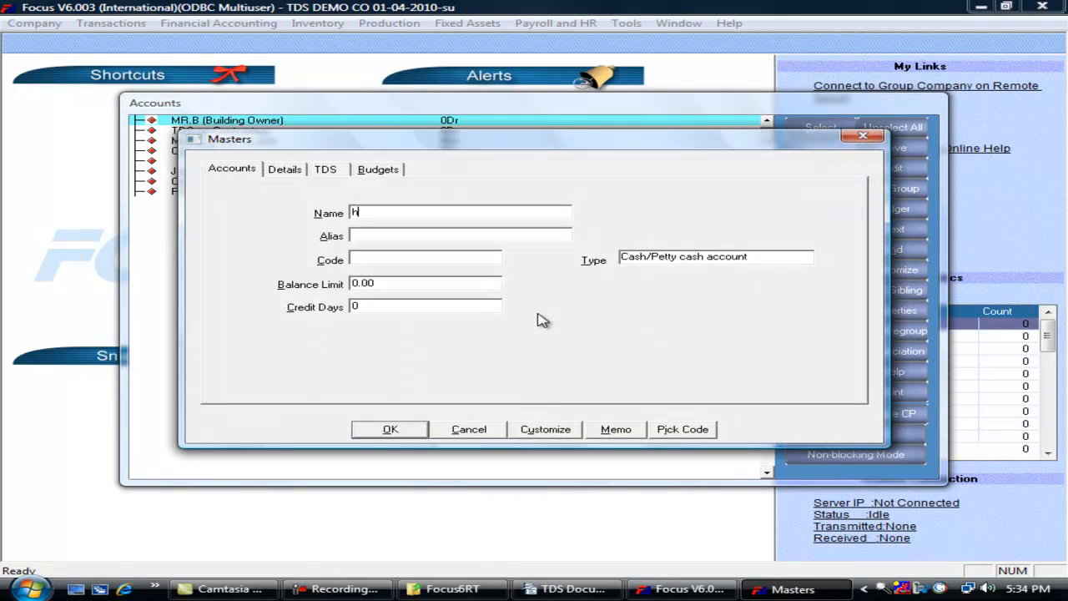
type("SBI A/")
key("Tab")
key("Tab")
type("ba")
key("Tab")
key("Return")
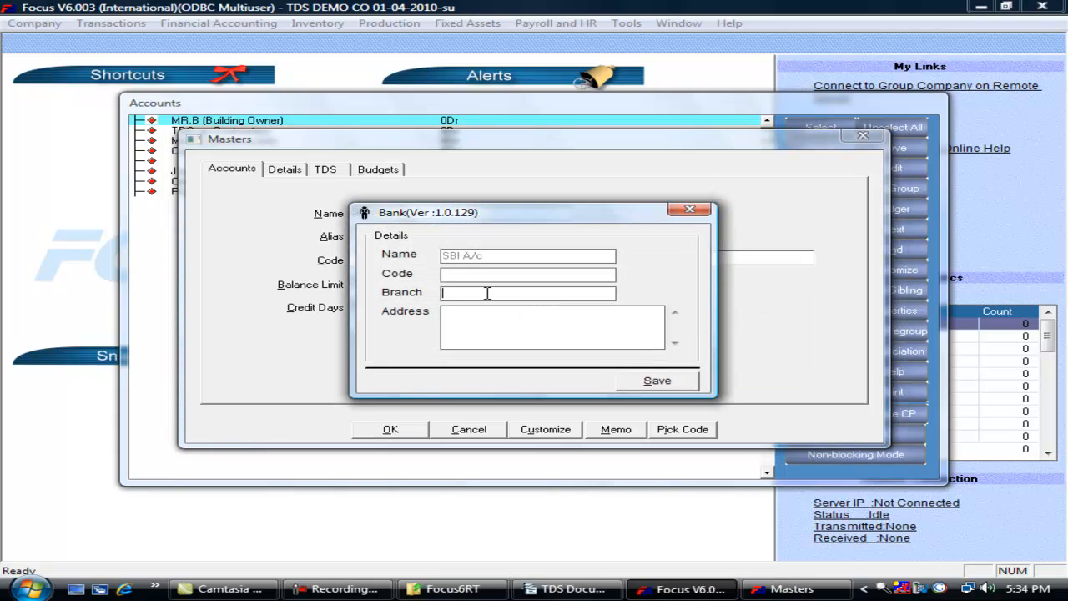
type("Somajiguda")
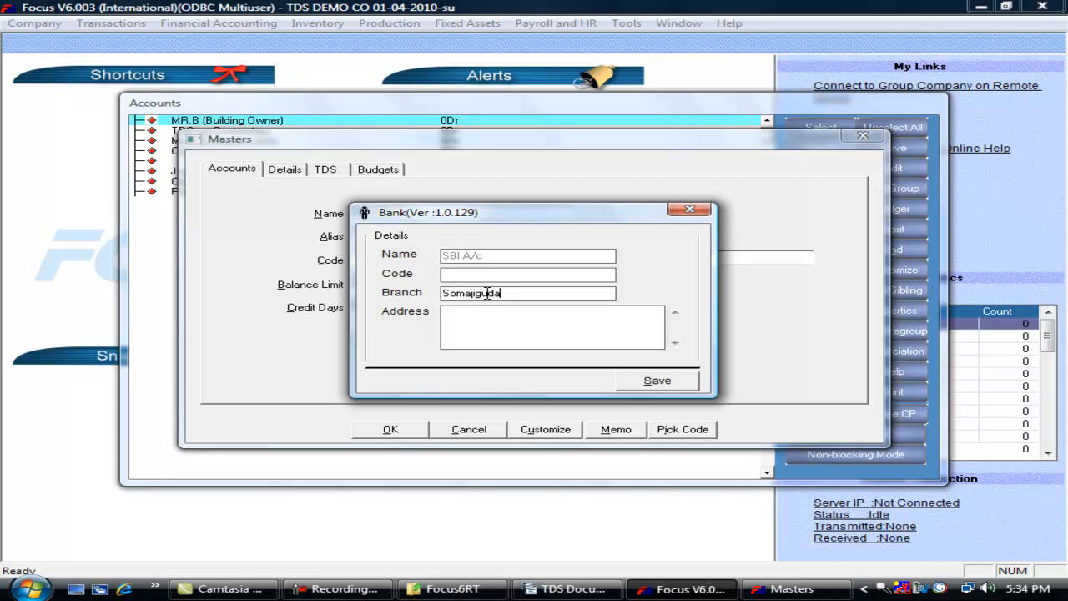
type("ydeabad")
left_click(657, 381)
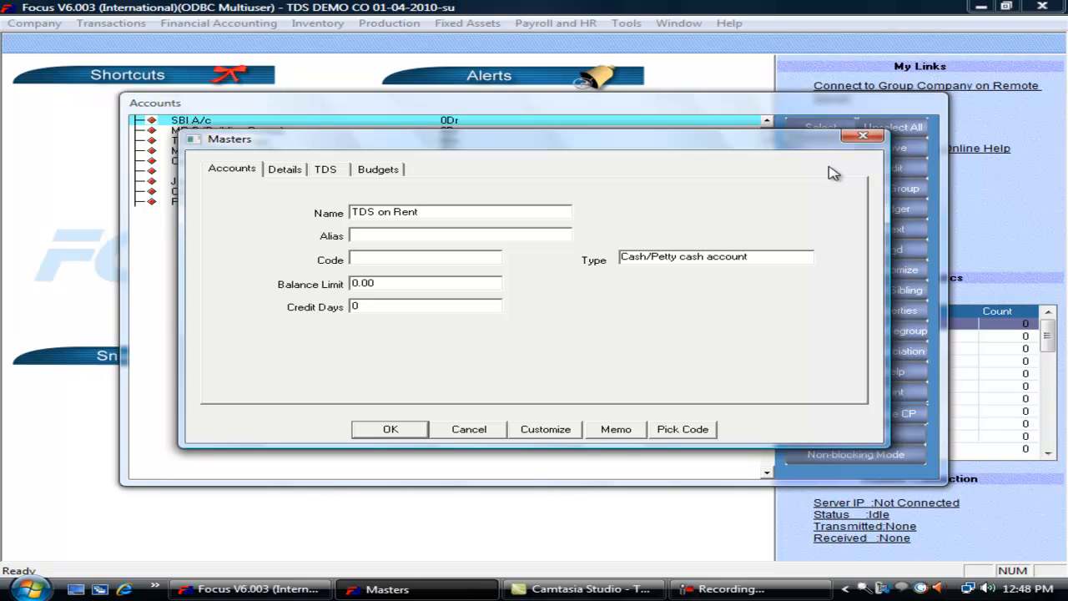
key("Tab")
key("Tab")
- Give the TDS on Rent account the Assets/Liabilities type and Rent as its Form 16A description
key("Tab")
type("a")
key("Tab")
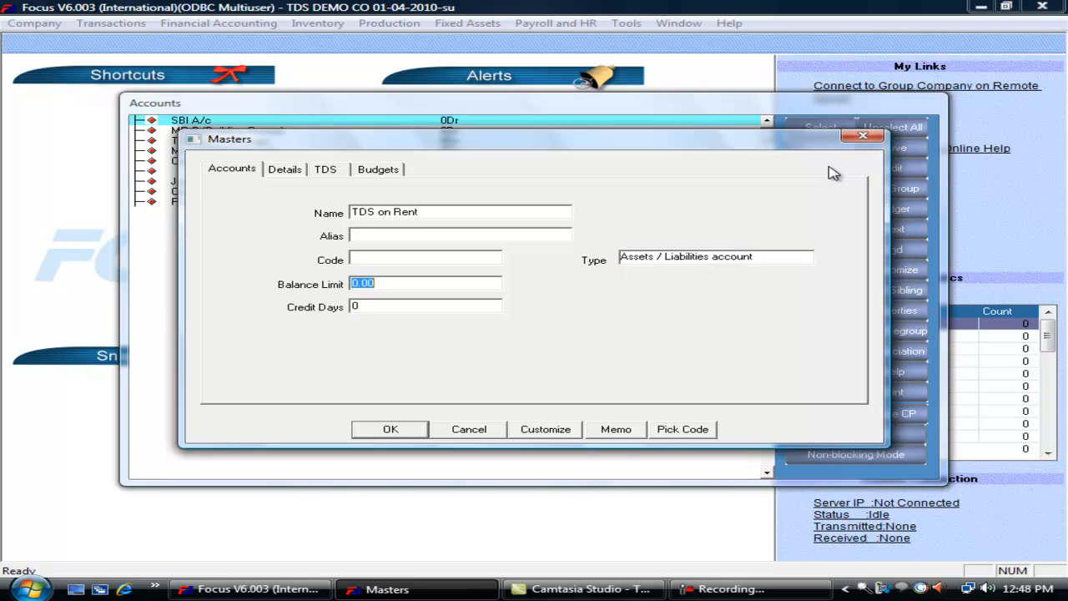
left_click(325, 169)
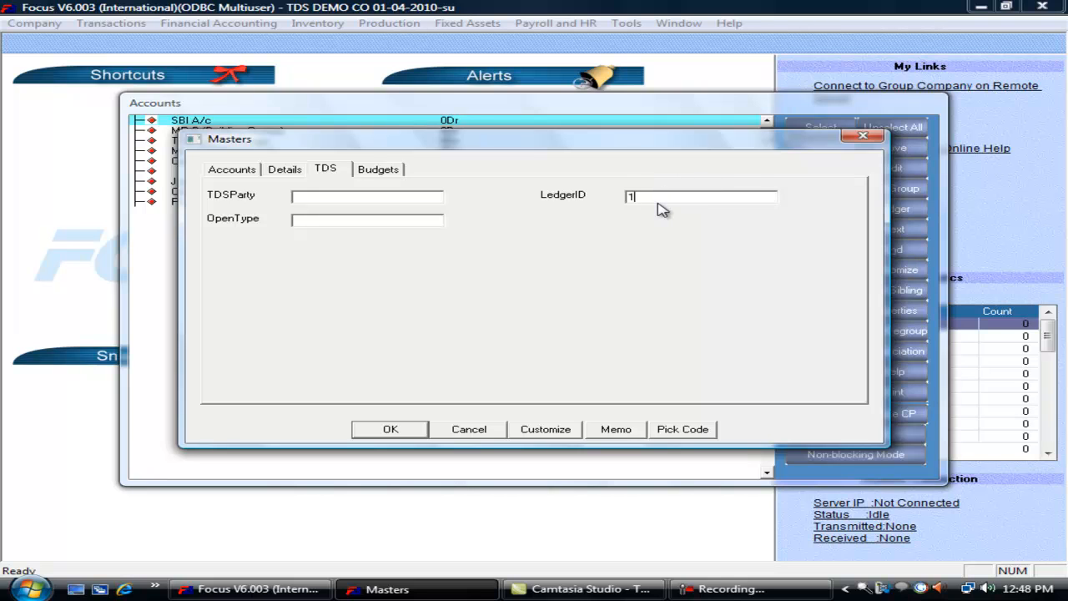
left_click(391, 428)
left_click(573, 267)
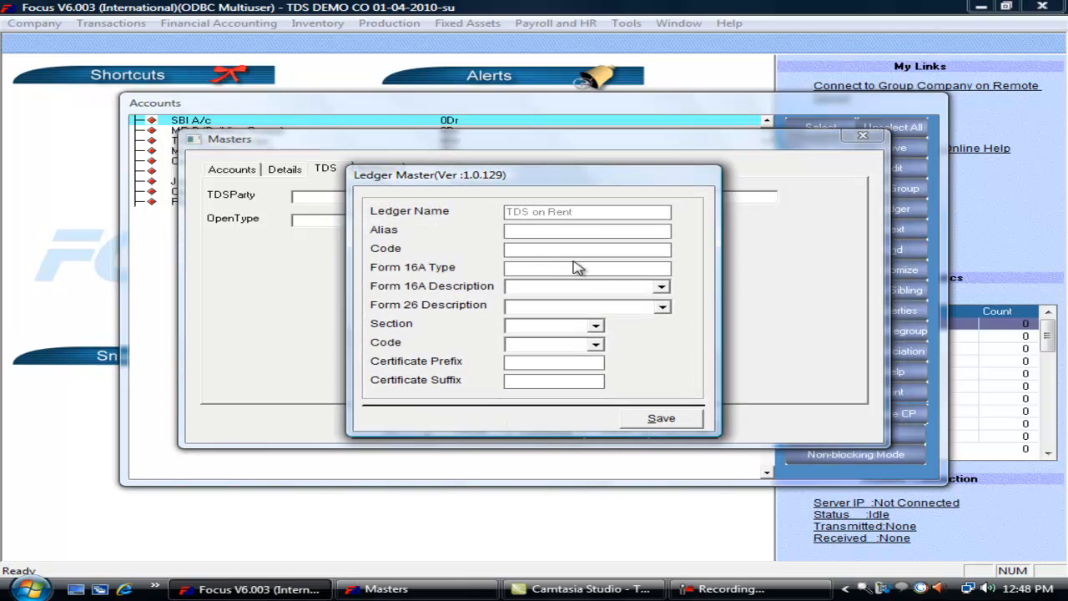
left_click(661, 286)
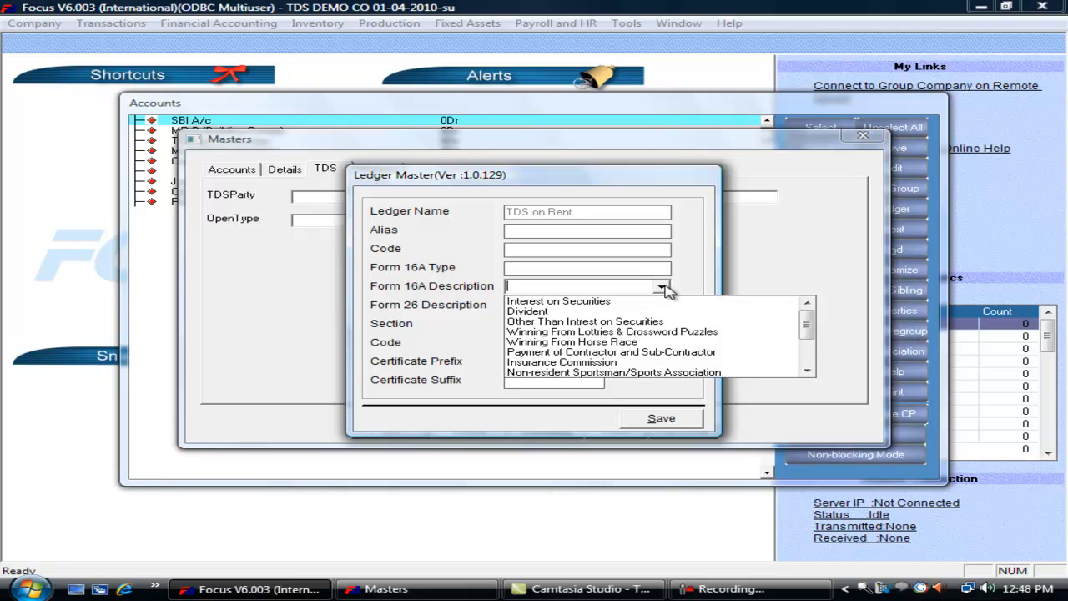
left_click(806, 371)
left_click(806, 371)
left_click(806, 371)
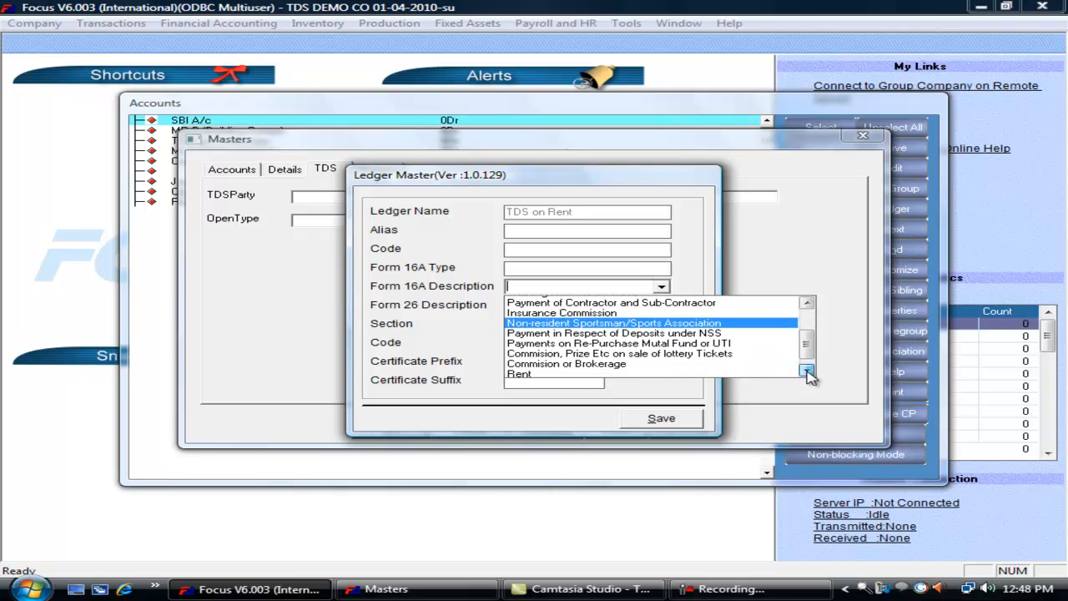
left_click(806, 371)
left_click(742, 365)
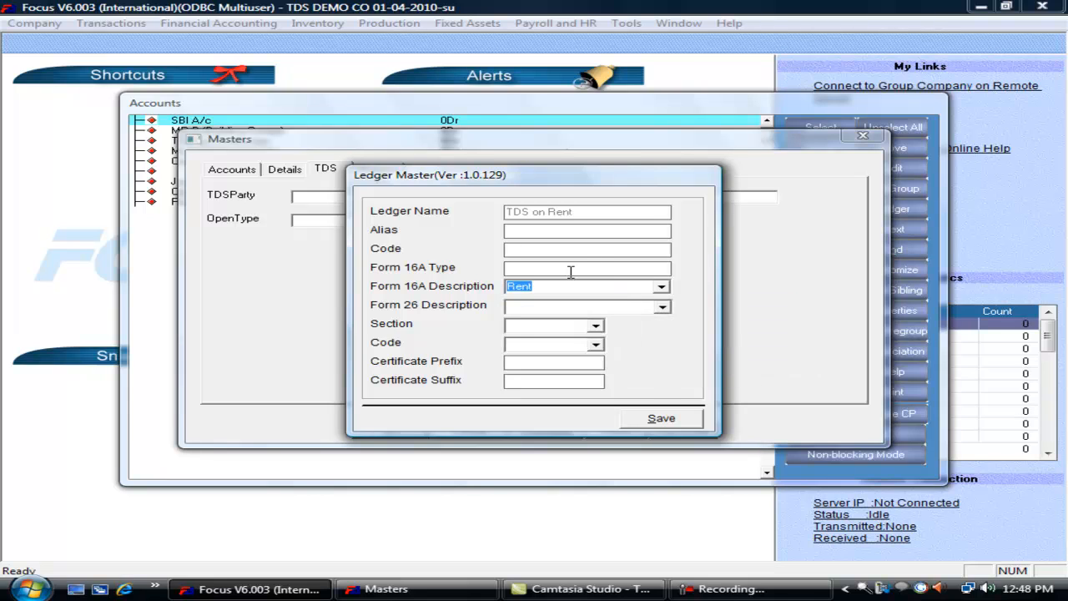
- Choose Form 26 A, then save 15% TDS, 10 surcharge and 3 education cess from 01/04/2010
left_click(571, 269)
left_click(662, 307)
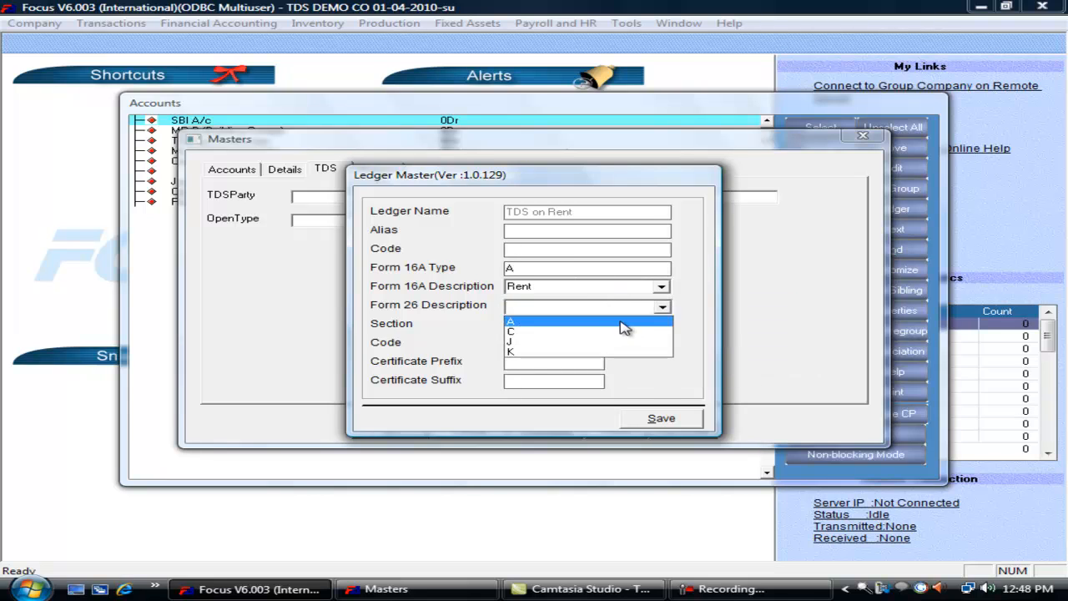
left_click(660, 419)
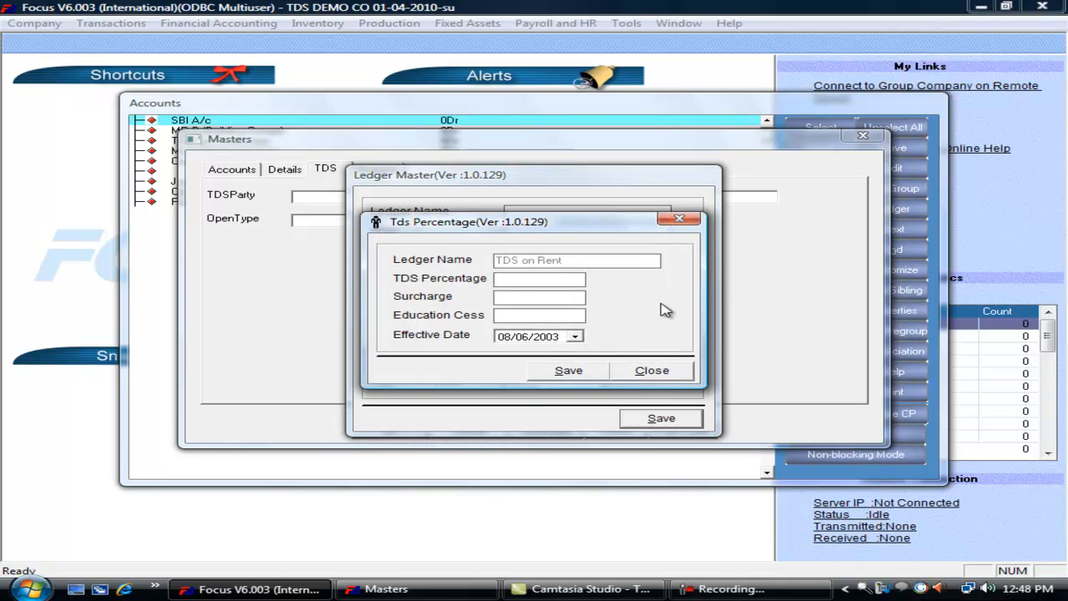
type("10")
key("Tab")
type("01")
key("Right")
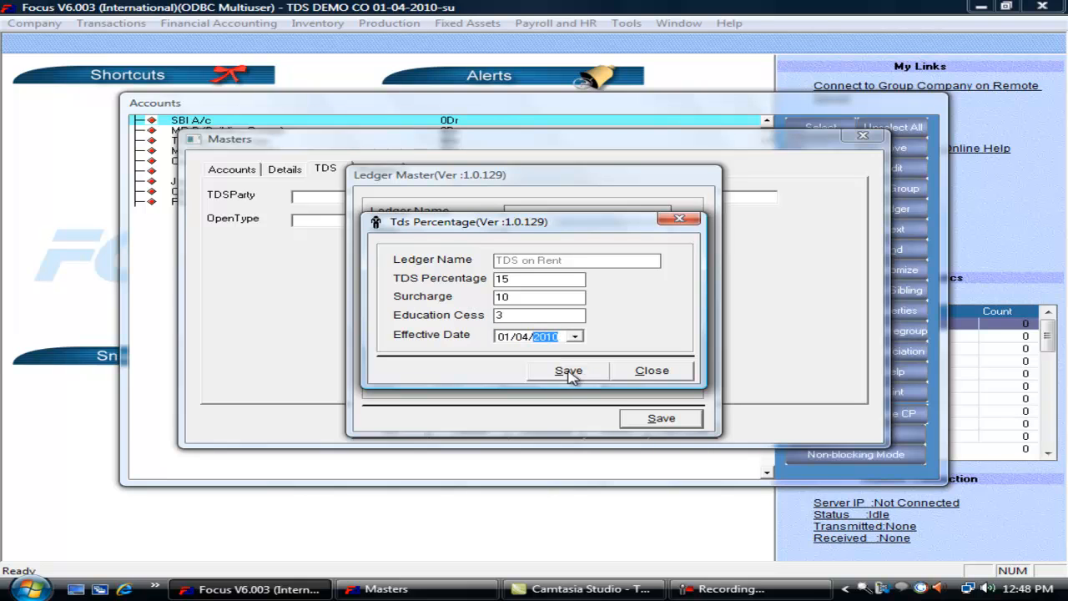
left_click(564, 370)
left_click(469, 429)
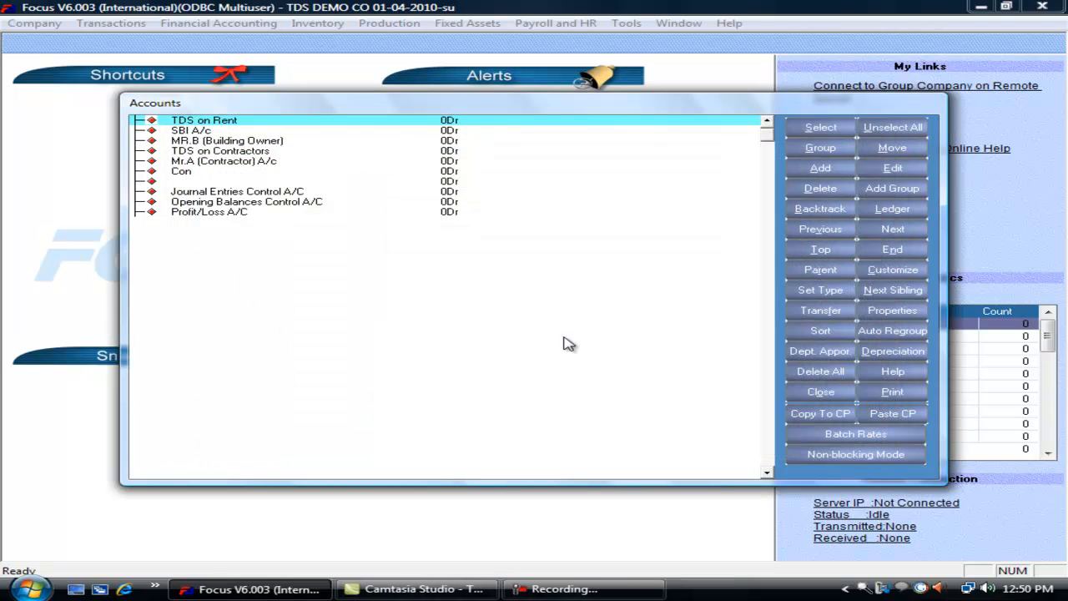
- Close the accounts list and start a new payment voucher paid from Cash A/c
key("Escape")
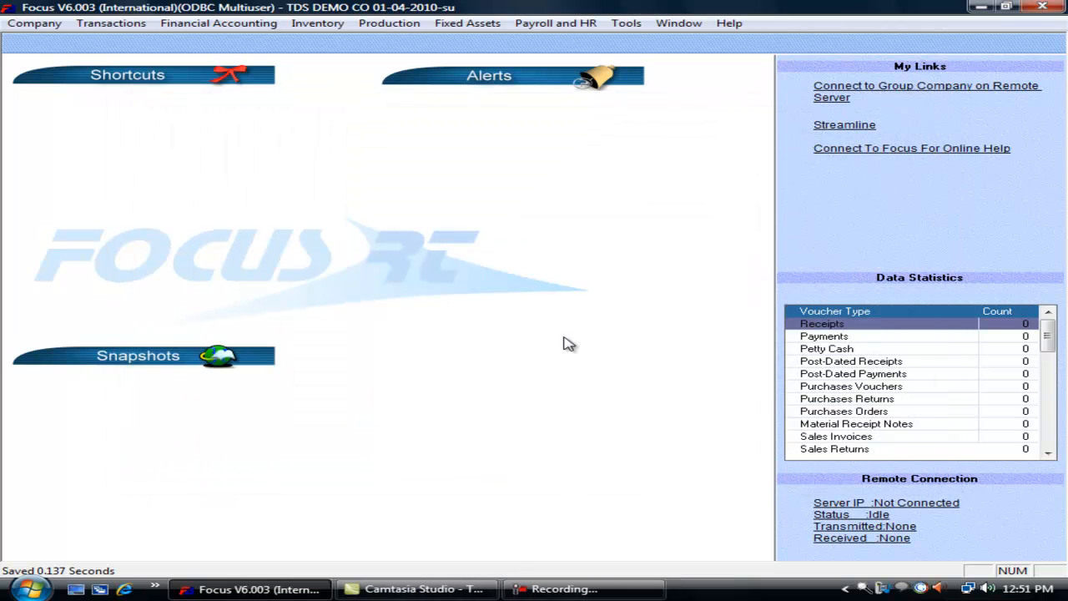
left_click(127, 25)
mouse_move(140, 41)
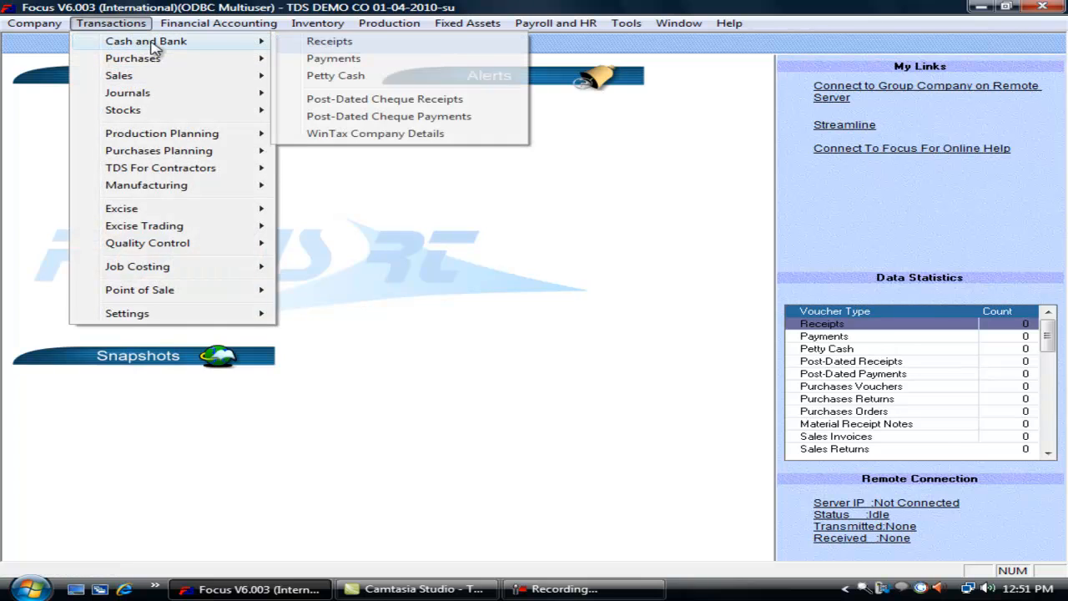
left_click(346, 60)
left_click(222, 150)
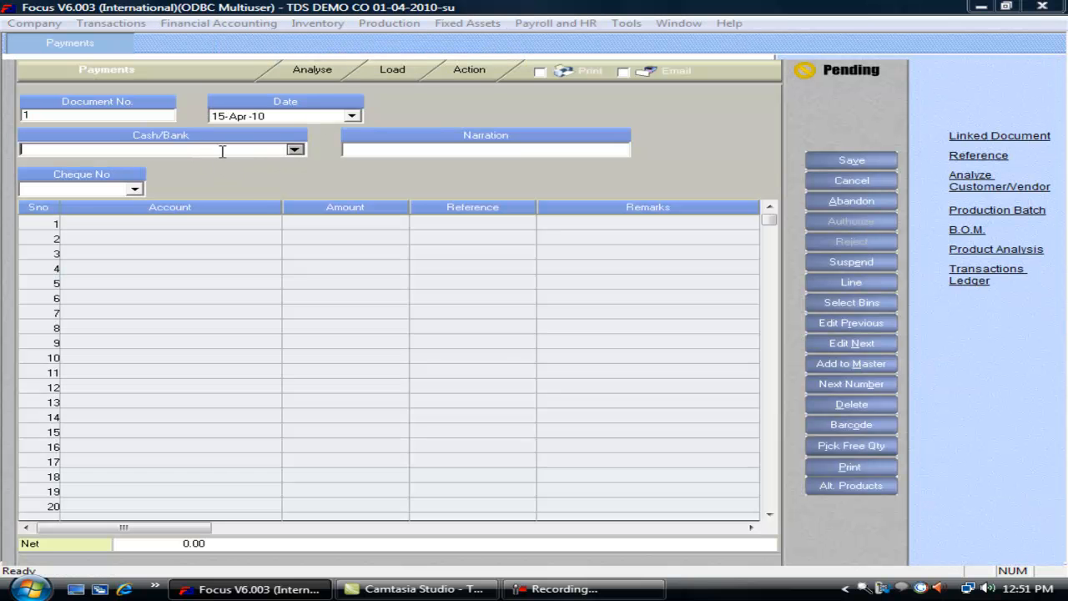
type("ca")
key("Return")
- Pay the contractor account 10,000 against a new reference and save the voucher
left_click(179, 222)
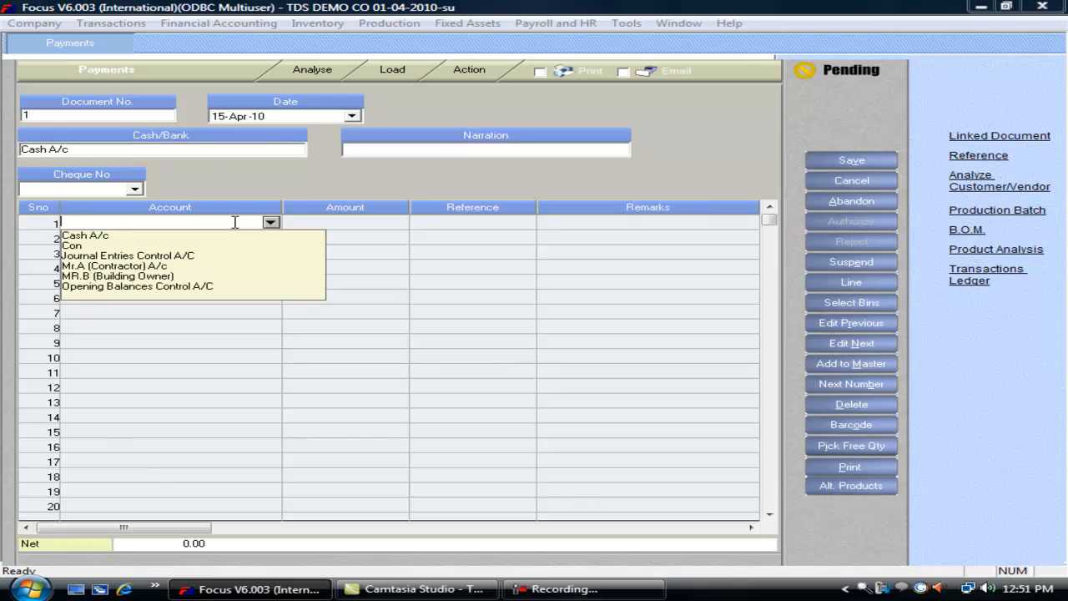
type("mr")
key("Return")
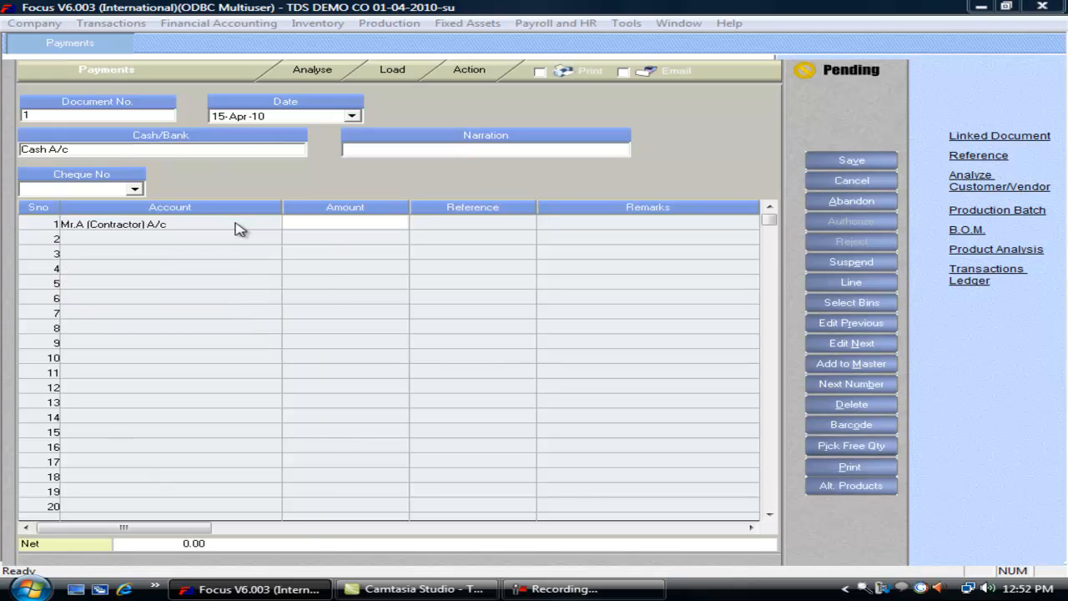
type("10,000")
key("Return")
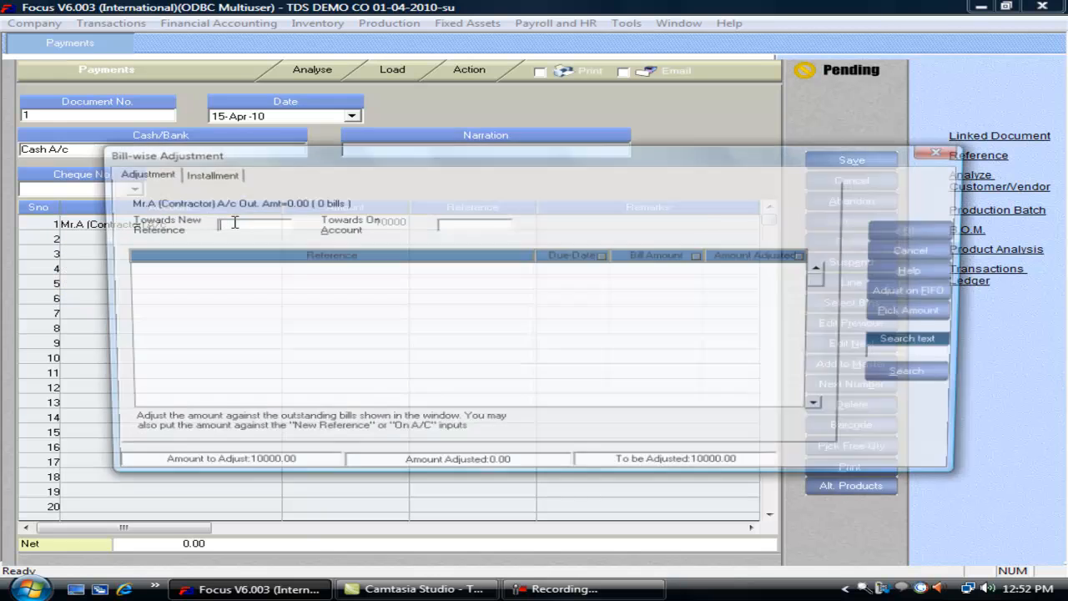
key("alt+p")
key("Return")
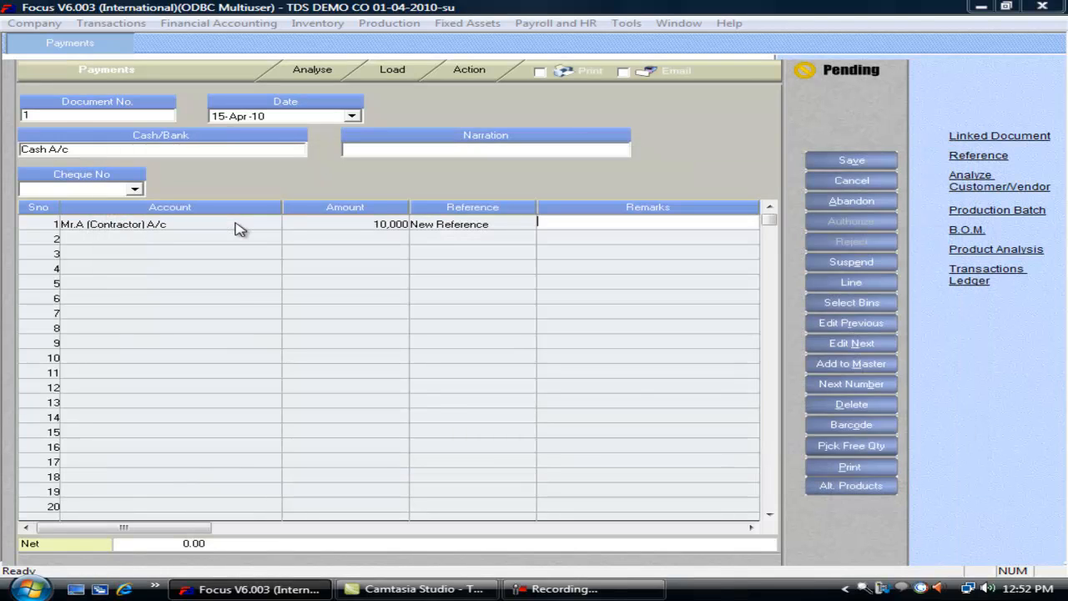
left_click(842, 160)
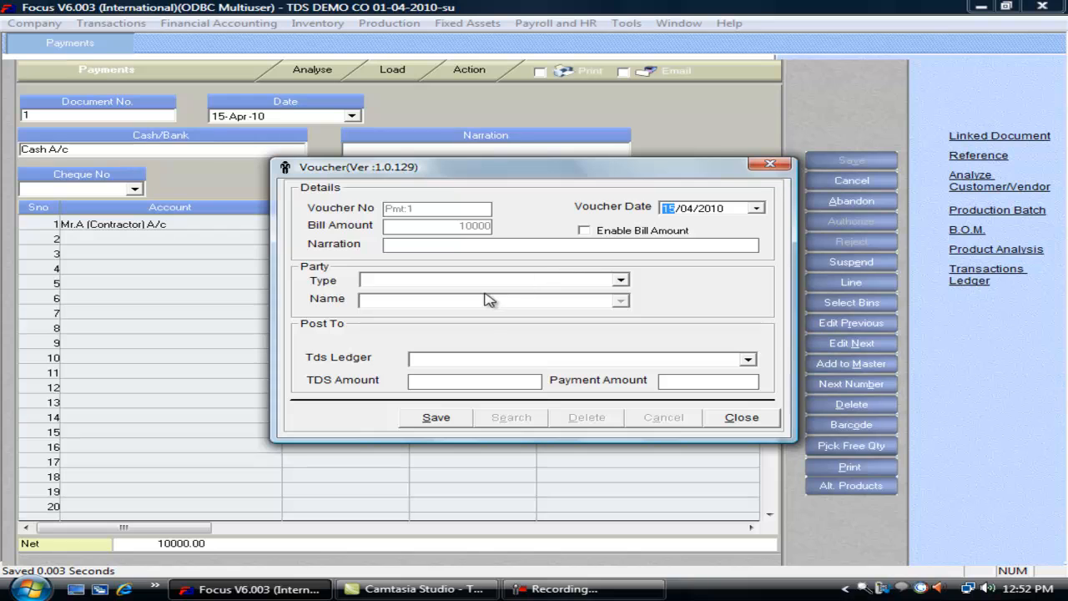
- Set TDS on Contractors as both the TDS party type and TDS ledger
left_click(621, 279)
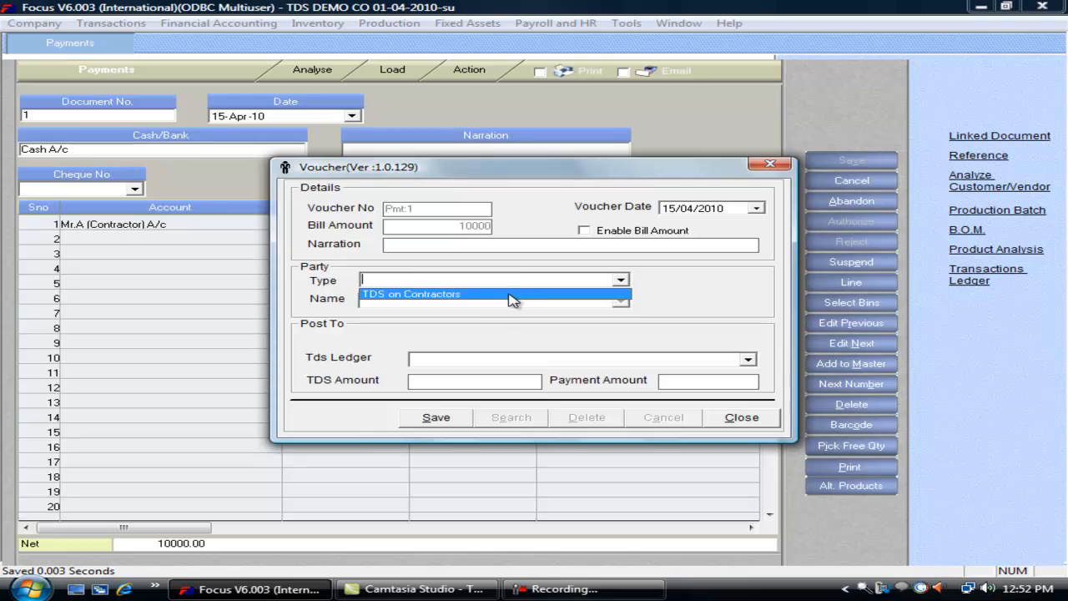
left_click(511, 294)
left_click(746, 361)
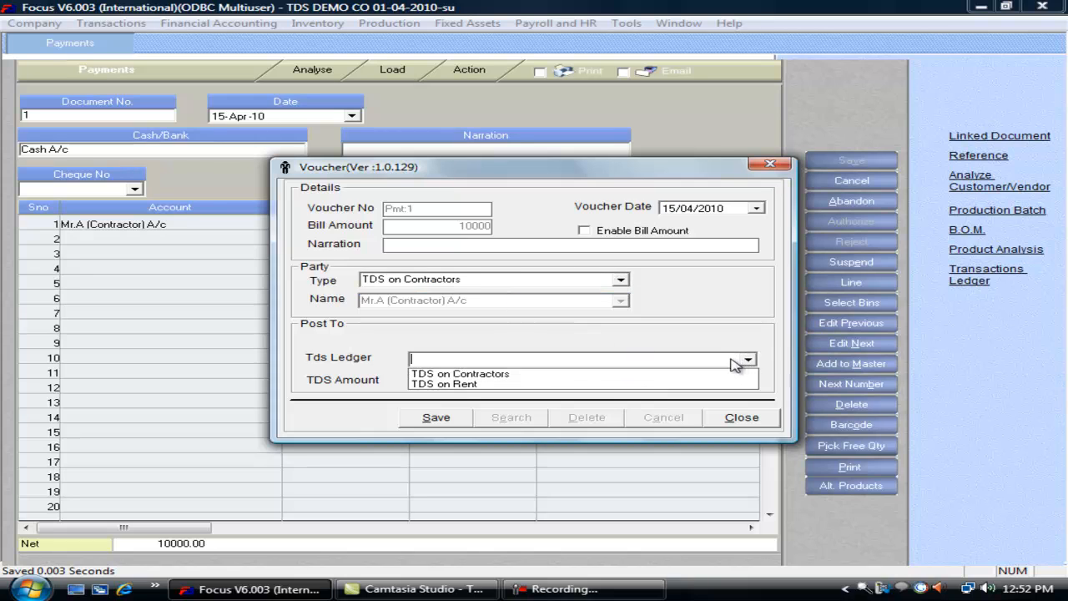
left_click(596, 374)
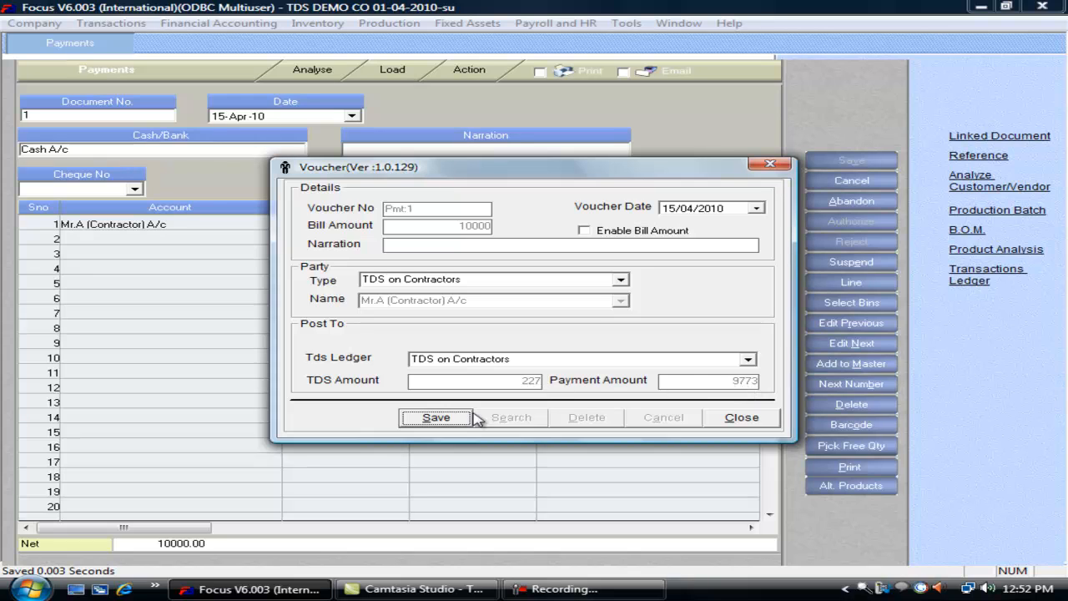
- Save voucher 1's TDS details and start voucher 2 paid from Cash A/c
left_click(435, 418)
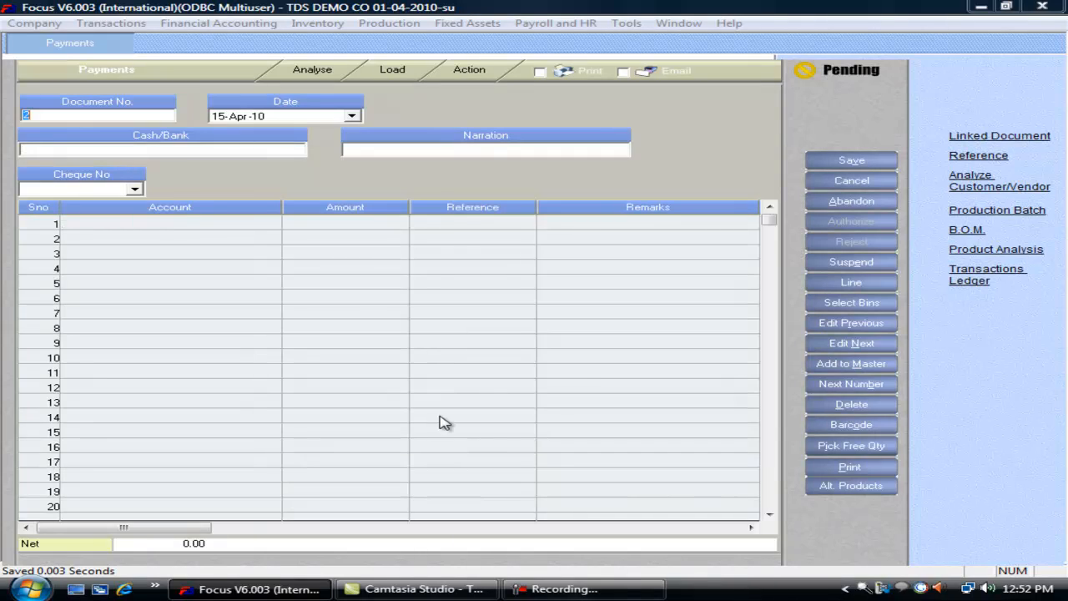
left_click(227, 149)
type("ca")
key("Return")
- Pay the building owner account 1,00,000 against a new reference and save
left_click(273, 223)
type("mr")
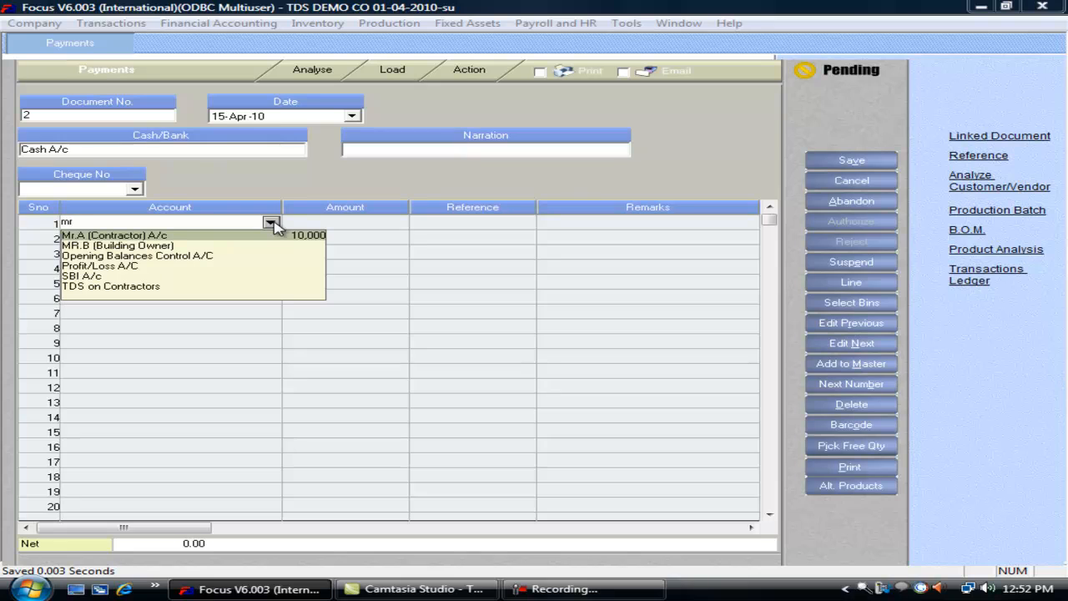
key("Down")
key("Return")
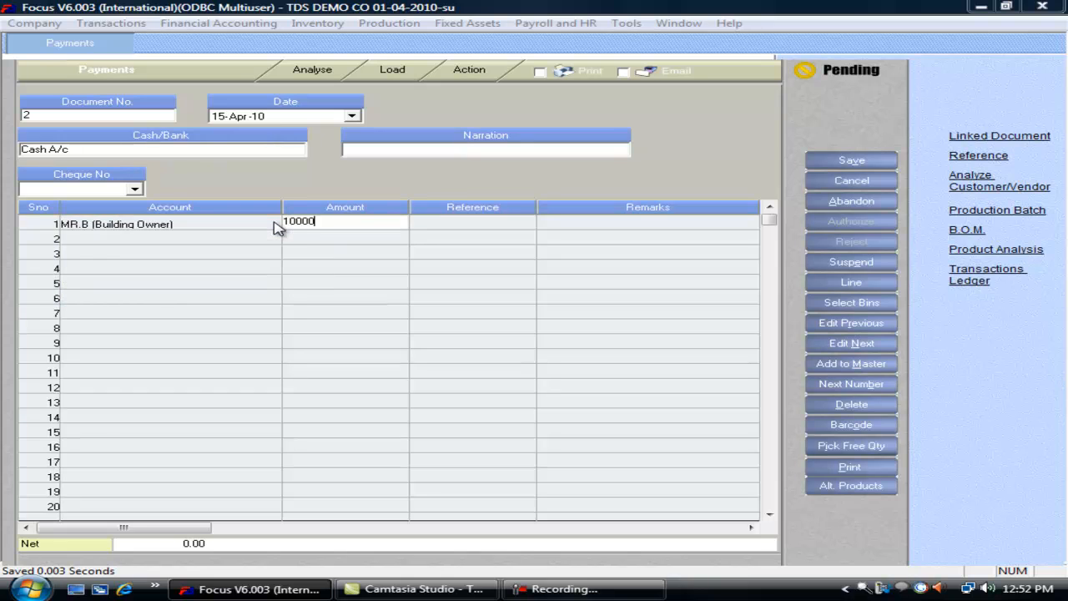
key("Return")
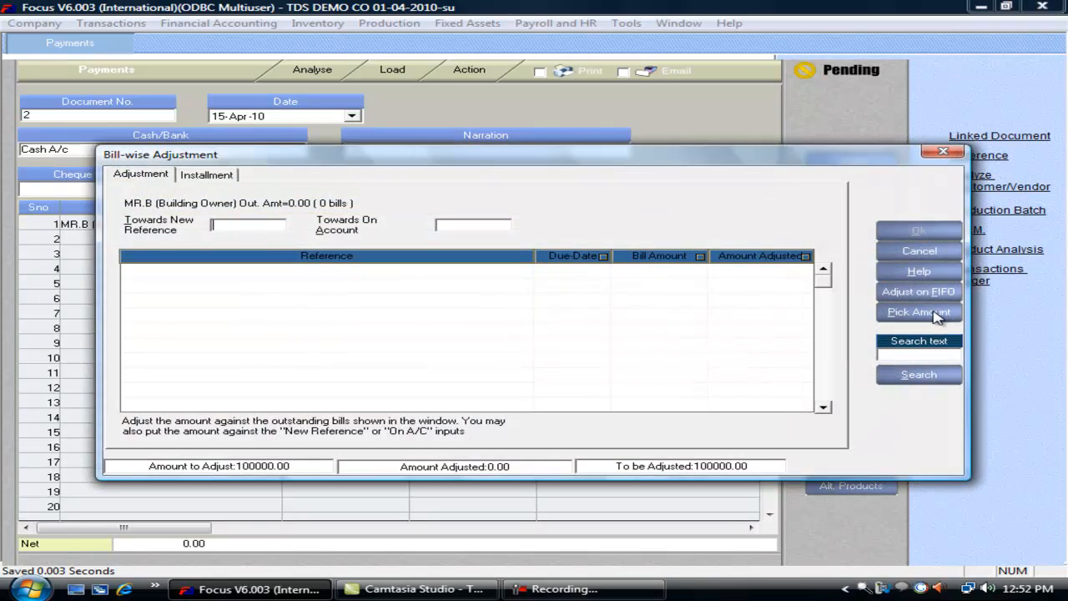
left_click(922, 232)
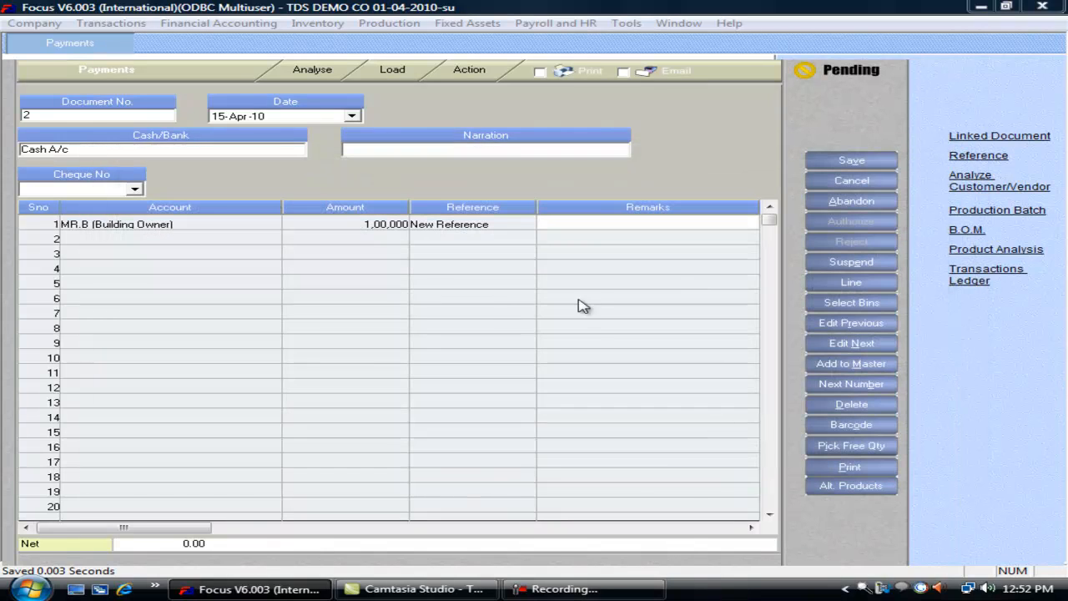
left_click(855, 162)
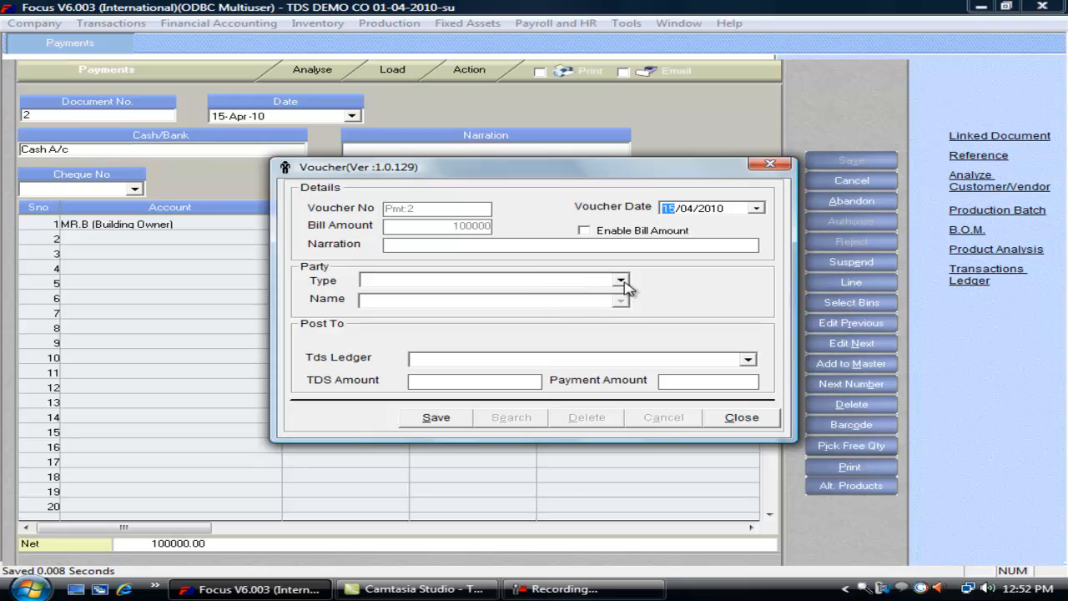
- Apply TDS on Rent as party type and ledger, computing 16995 TDS, and save
left_click(621, 279)
left_click(537, 294)
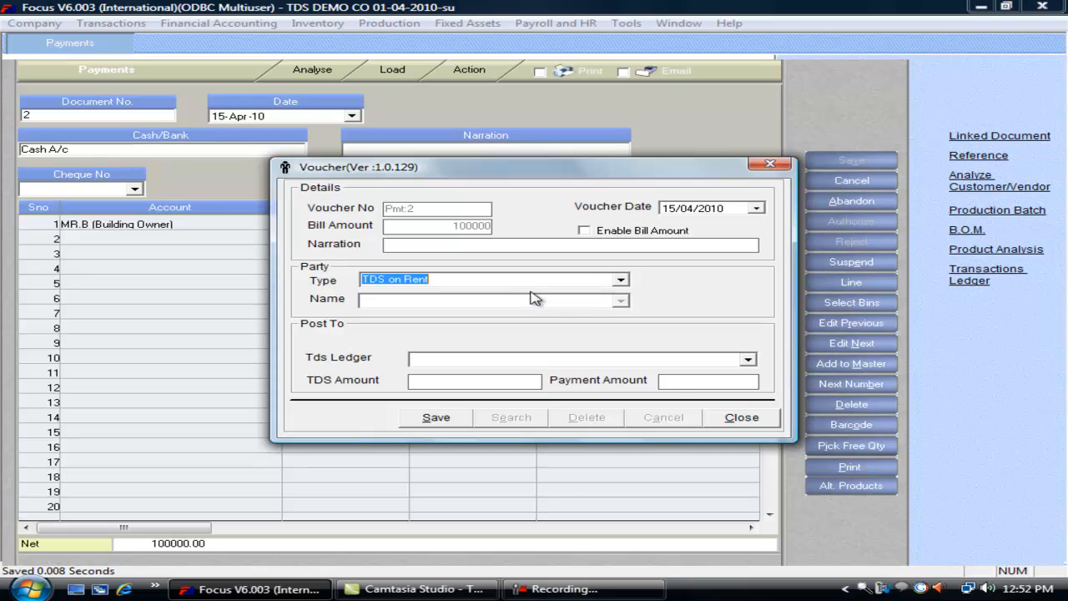
left_click(748, 358)
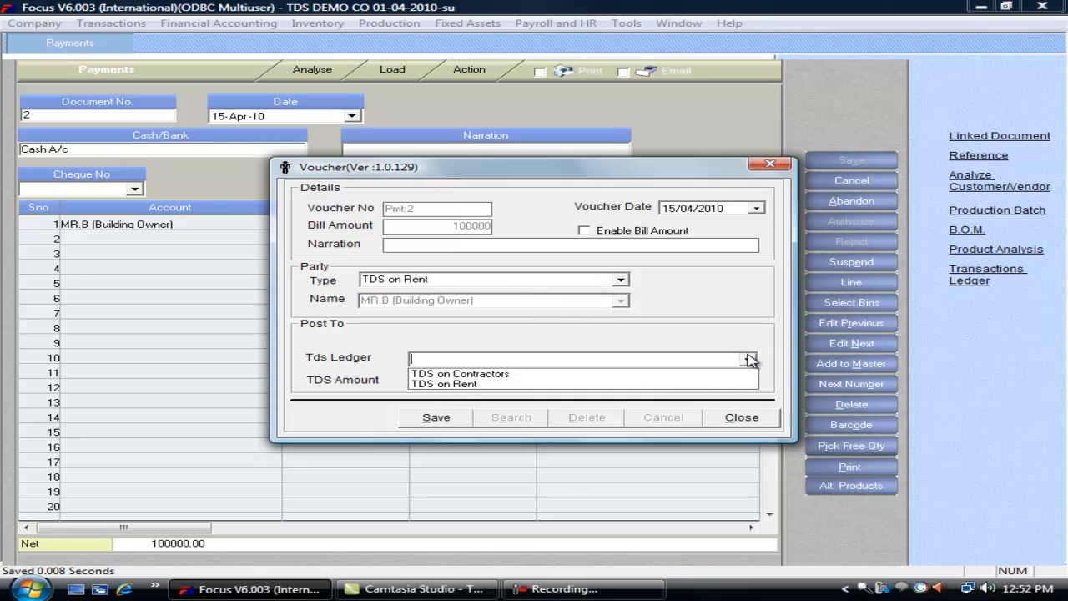
left_click(544, 385)
left_click(442, 417)
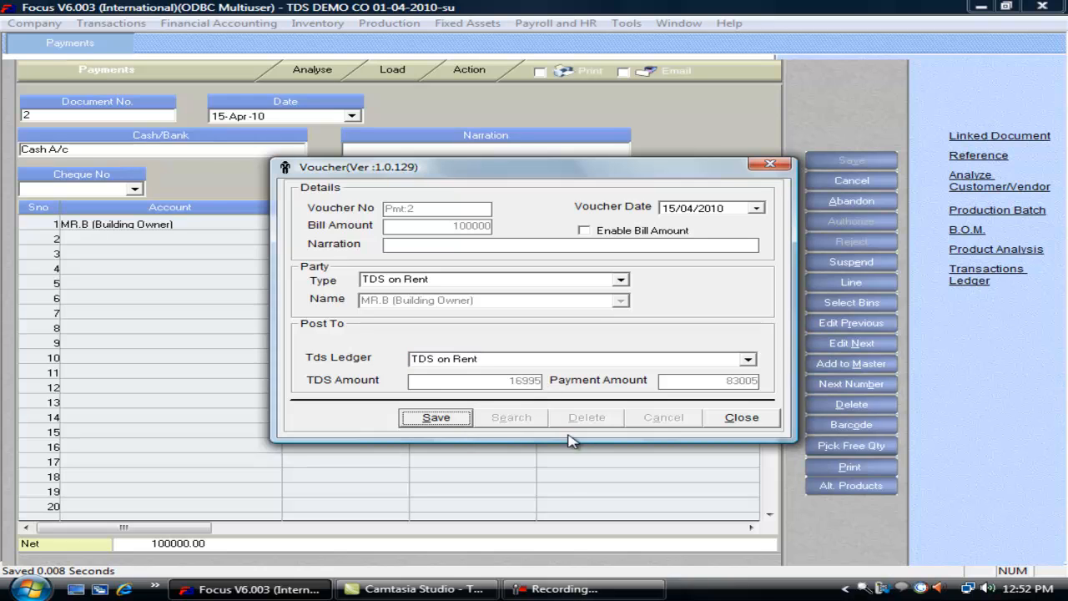
left_click(444, 419)
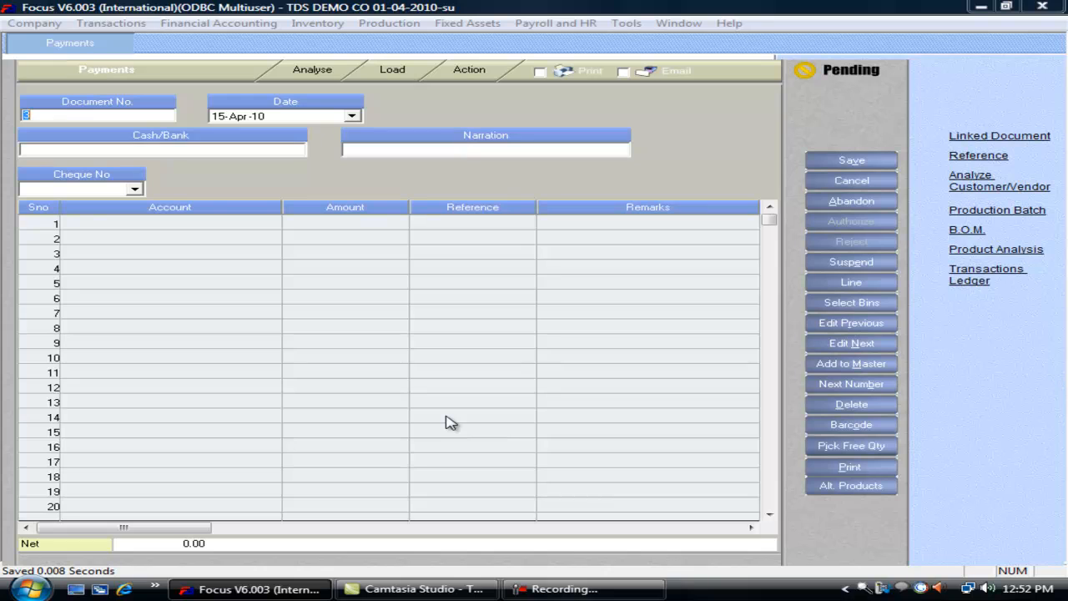
- Review saved rent voucher 2 and contractor voucher 1, then close Payments without keeping changes
left_click(841, 325)
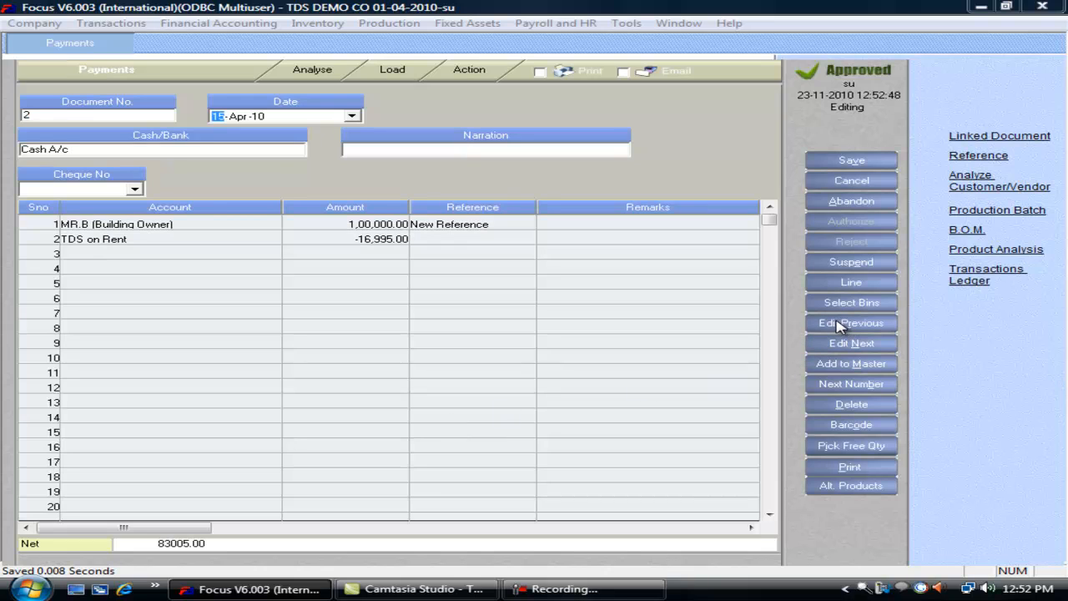
left_click(367, 225)
left_click(368, 240)
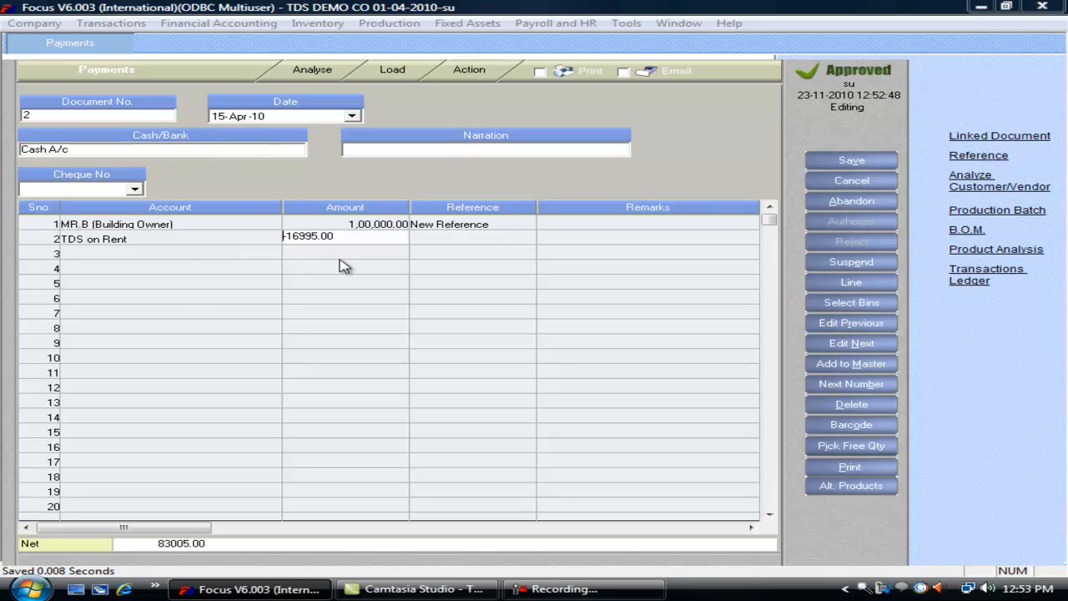
left_click(865, 324)
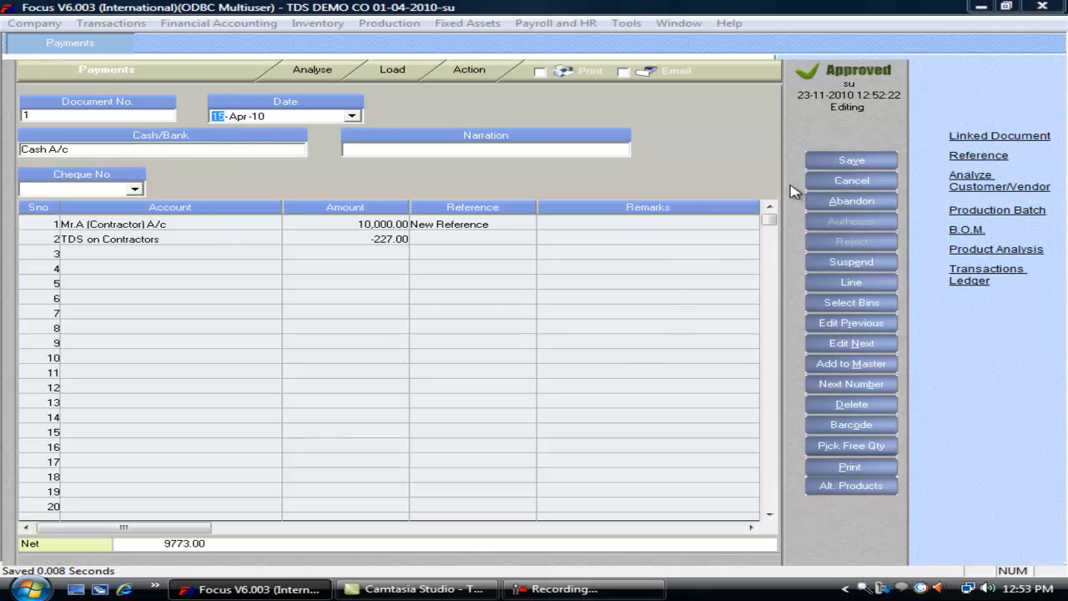
key("Escape")
key("Return")
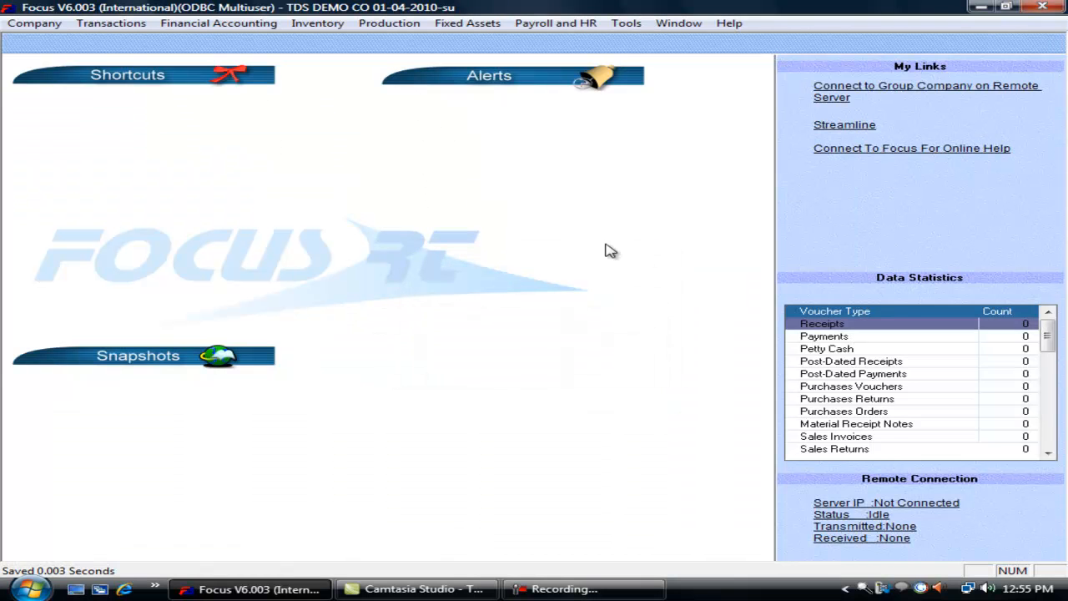
- Open a TDS transaction with TDS on Contractors as ledger and Contractors as party type
left_click(115, 24)
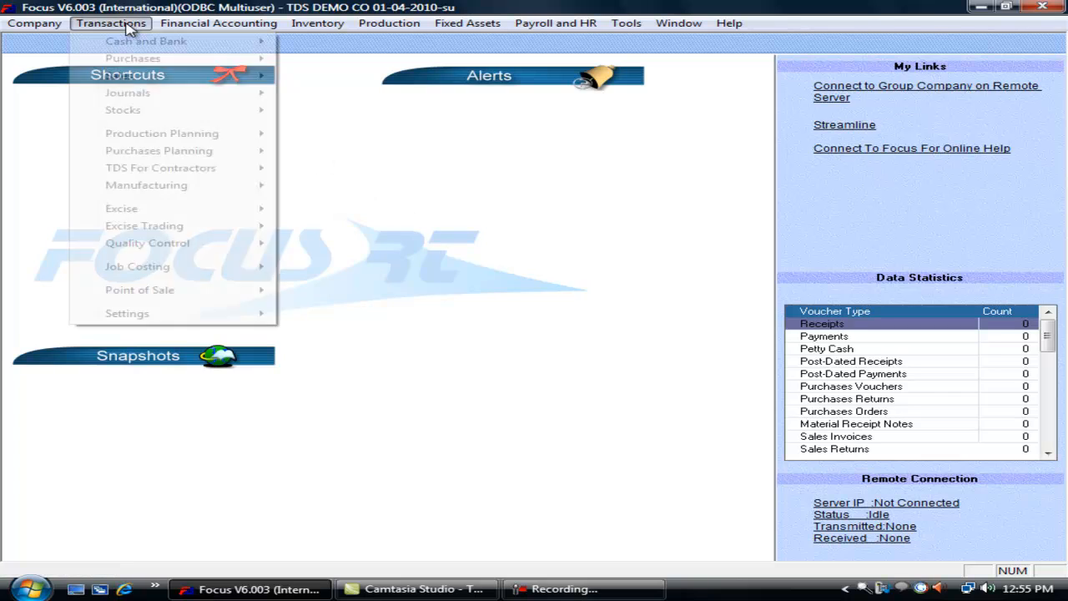
mouse_move(222, 174)
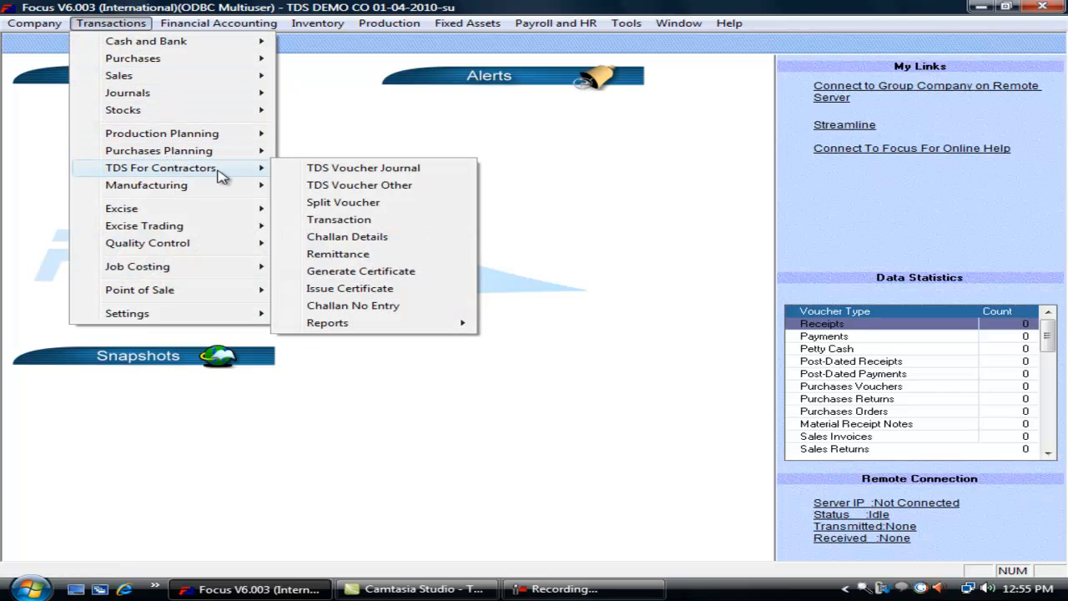
left_click(376, 221)
key("Tab")
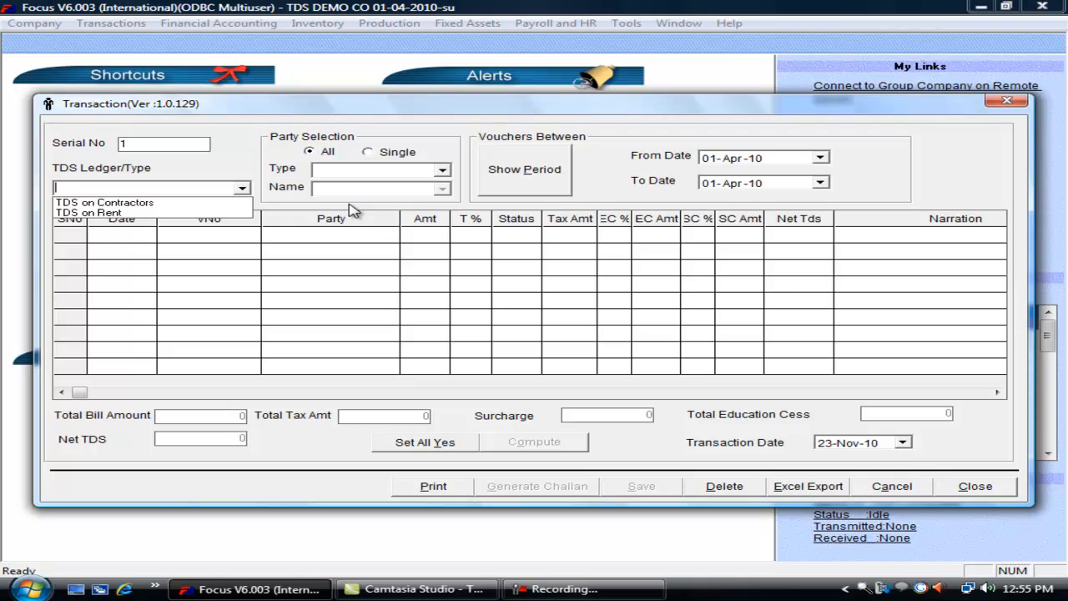
left_click(191, 204)
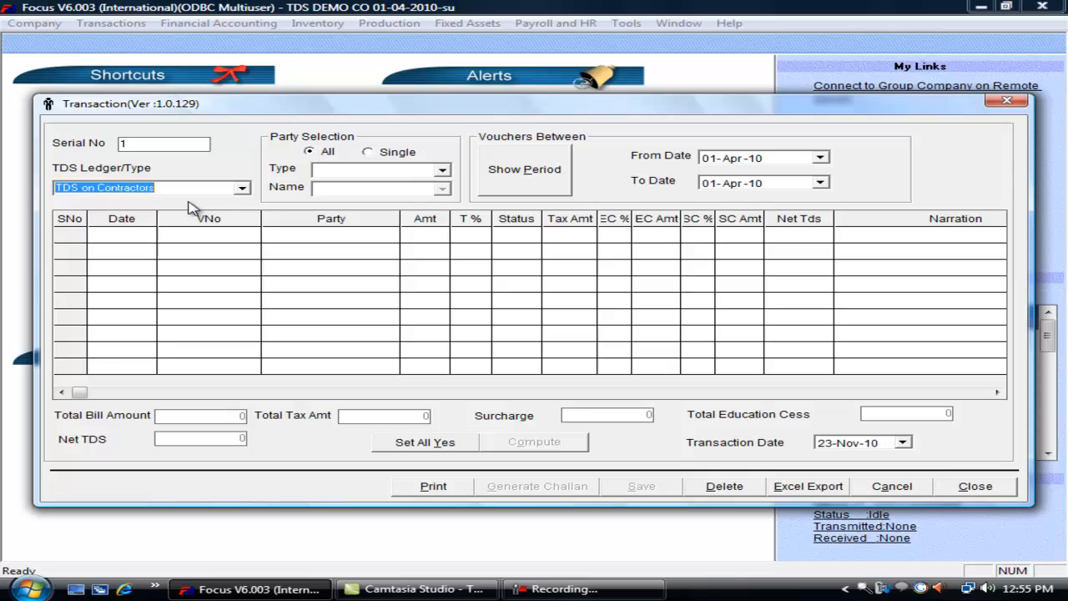
left_click(443, 171)
left_click(422, 187)
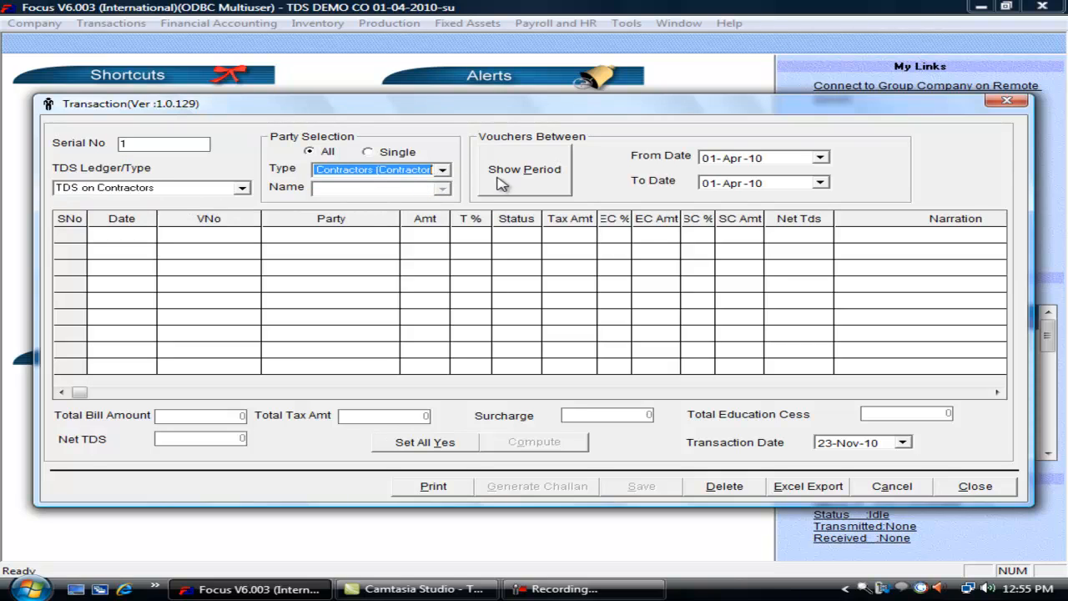
- Select the 01-Apr-10 to 30-Apr-10 period to load the April contractor payments
left_click(509, 172)
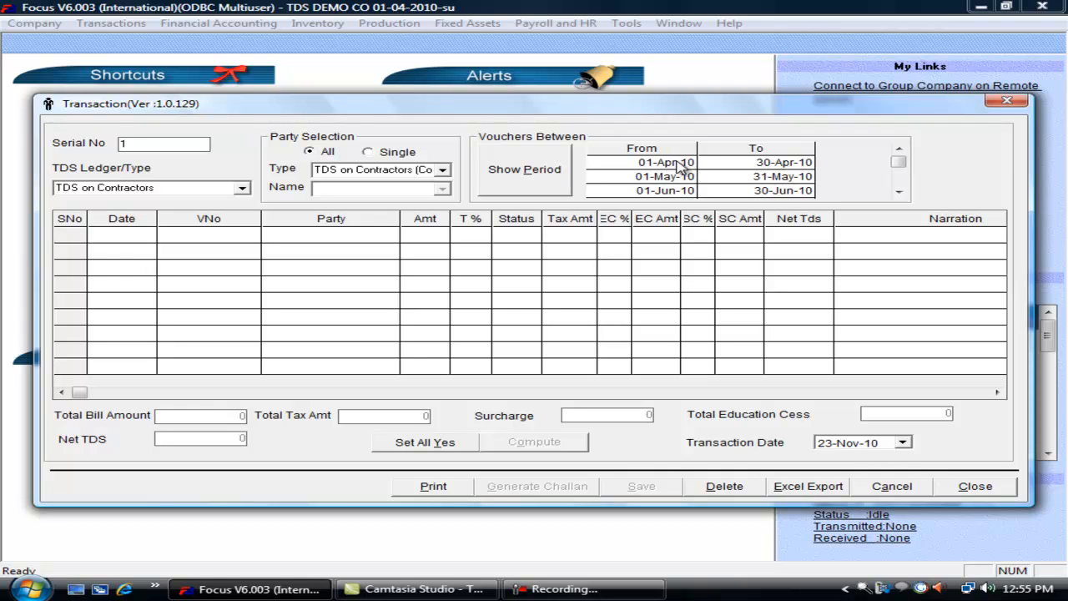
left_click(898, 192)
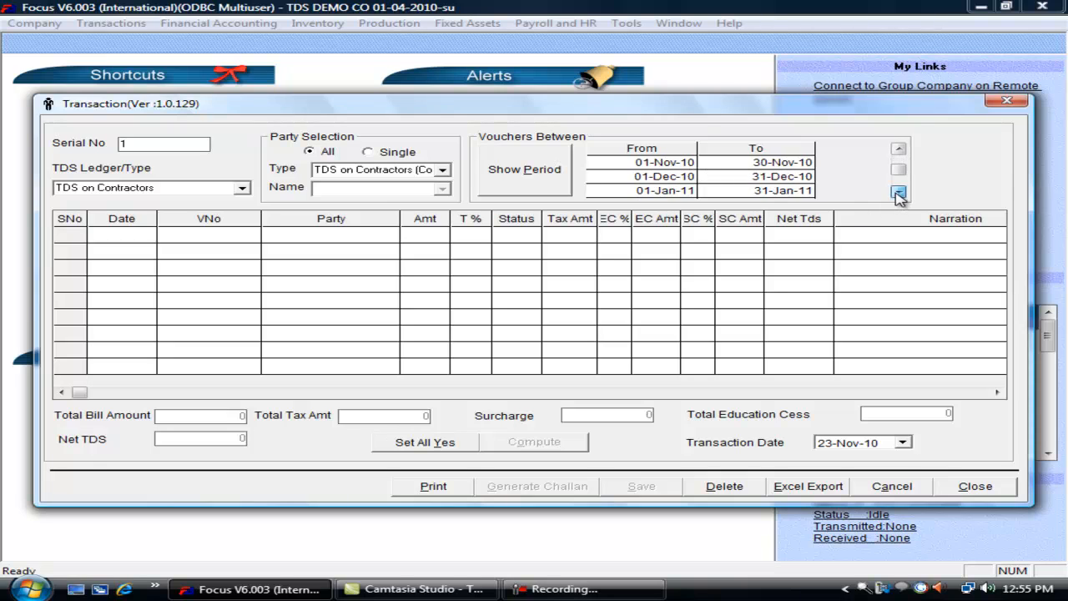
left_click(898, 192)
left_click(898, 192)
left_click(896, 192)
left_click(703, 191)
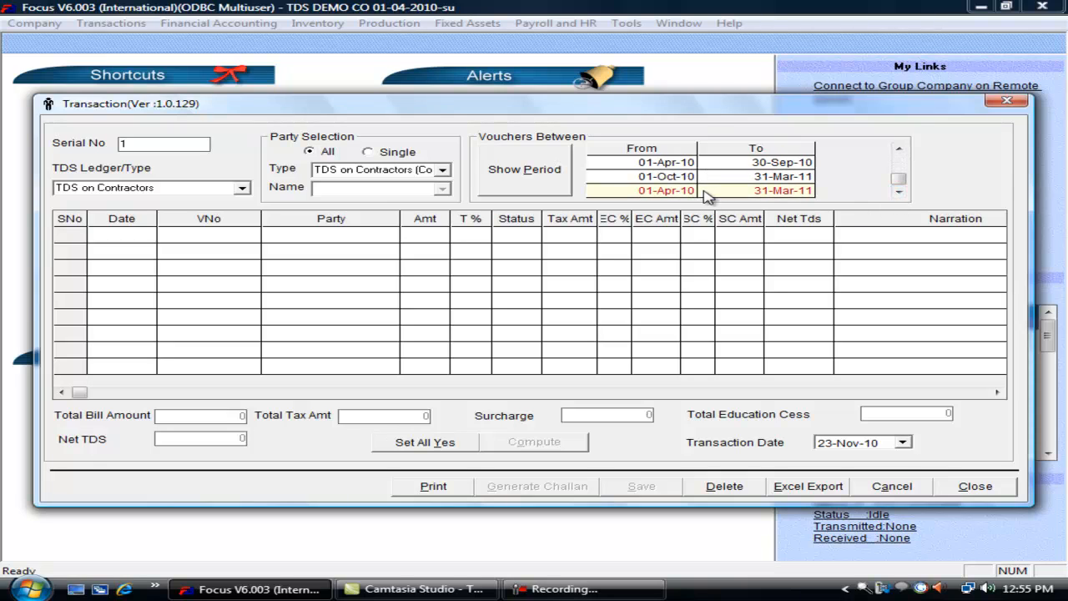
left_click(898, 149)
left_click(898, 149)
left_click(898, 150)
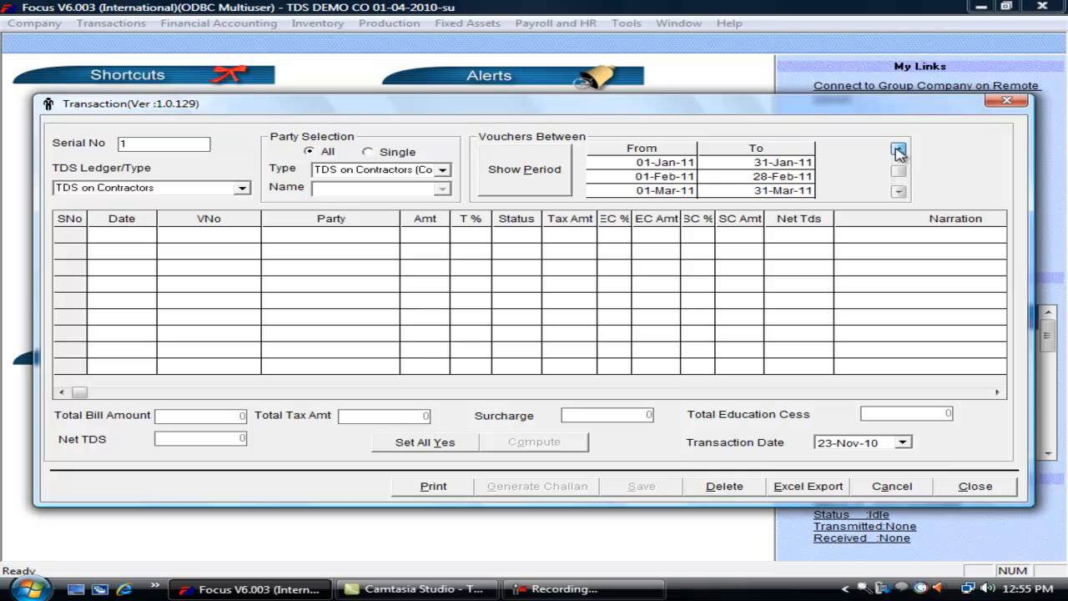
left_click(898, 149)
left_click(898, 149)
left_click(898, 149)
left_click(716, 163)
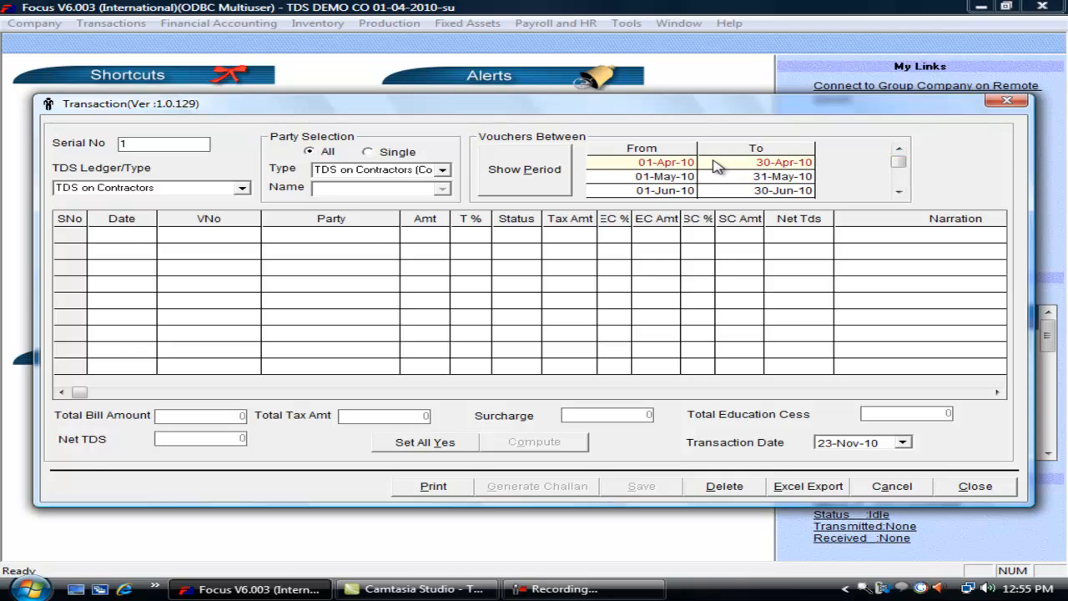
left_click(716, 164)
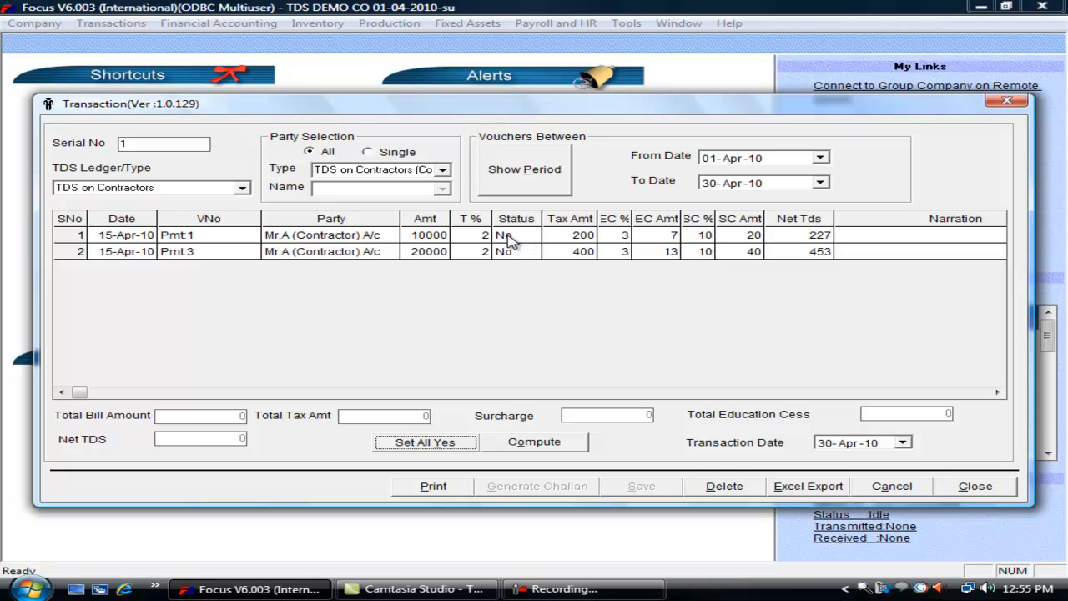
- Mark both April payments Yes, compute net TDS of 680, save, and close the window
left_click(425, 444)
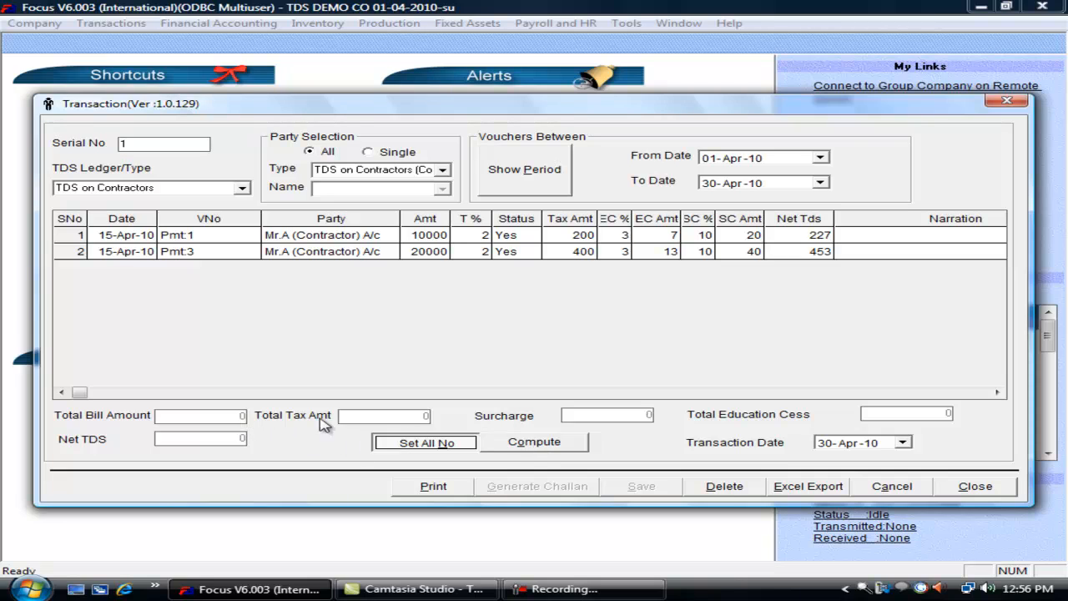
left_click(554, 447)
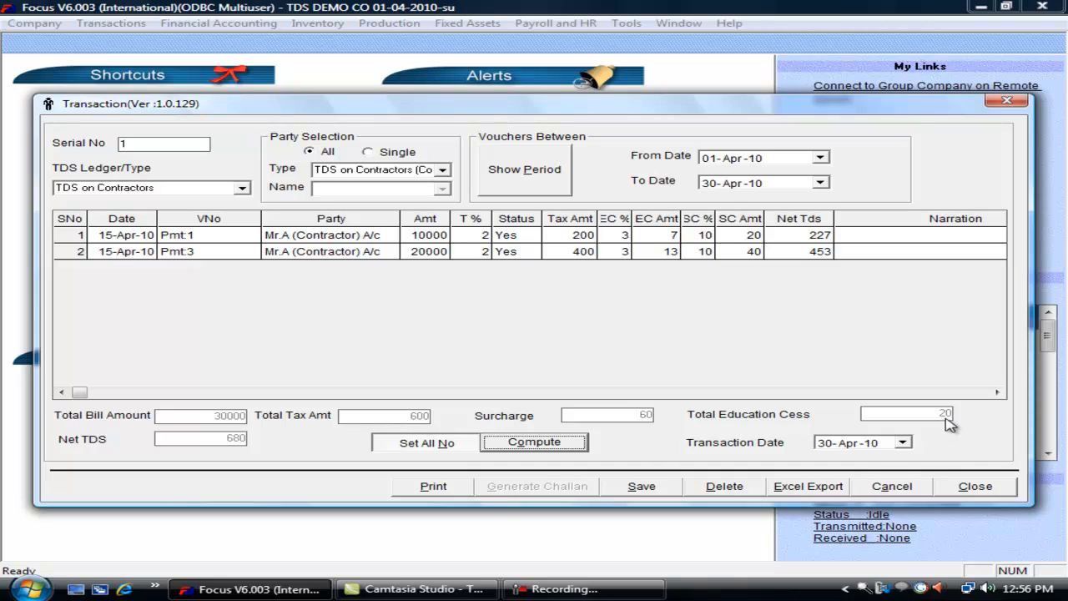
left_click(639, 487)
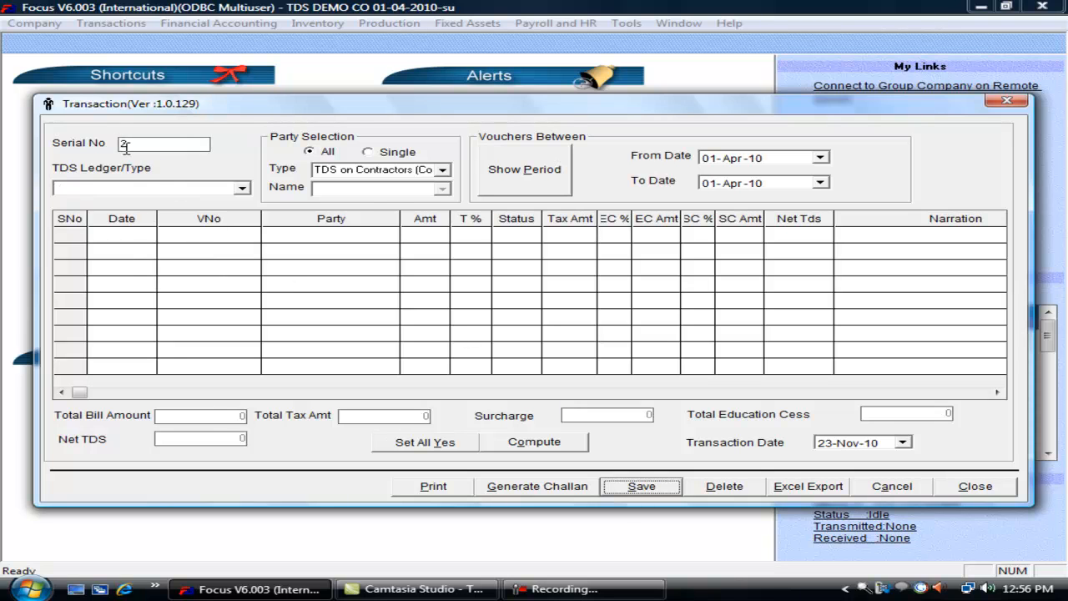
left_click(968, 488)
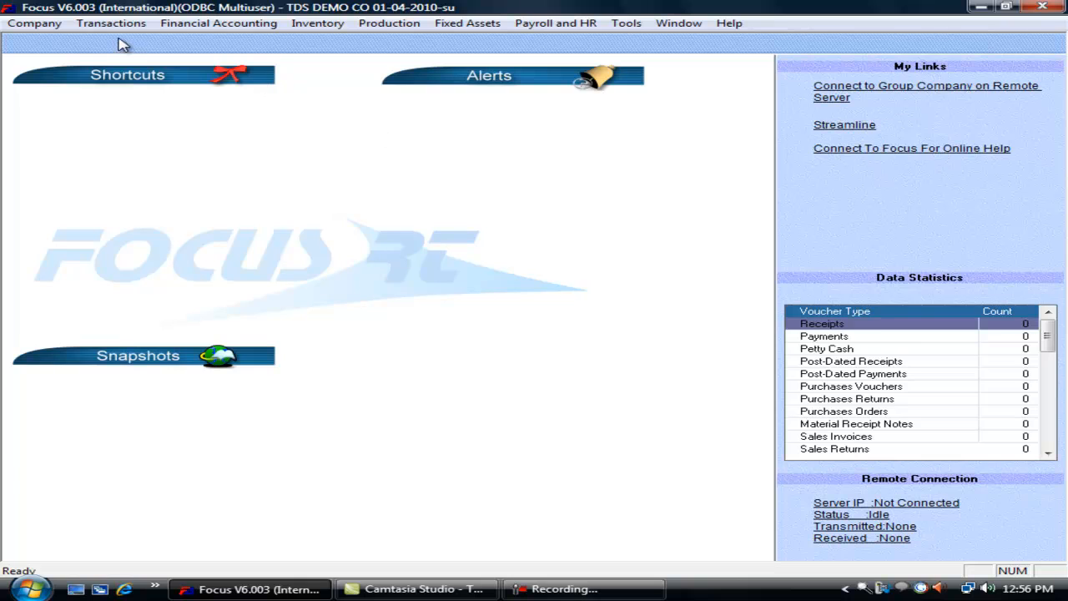
left_click(111, 22)
- Start a challan for TDS on Contractors serial 1, filling its 680 tax amounts
mouse_move(202, 174)
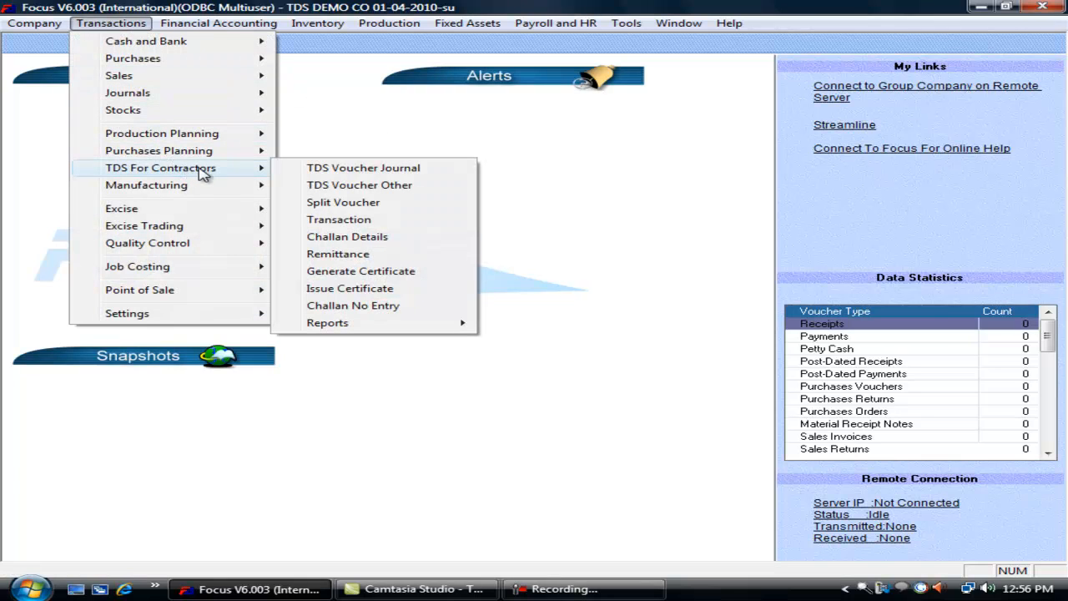
left_click(365, 240)
left_click(757, 183)
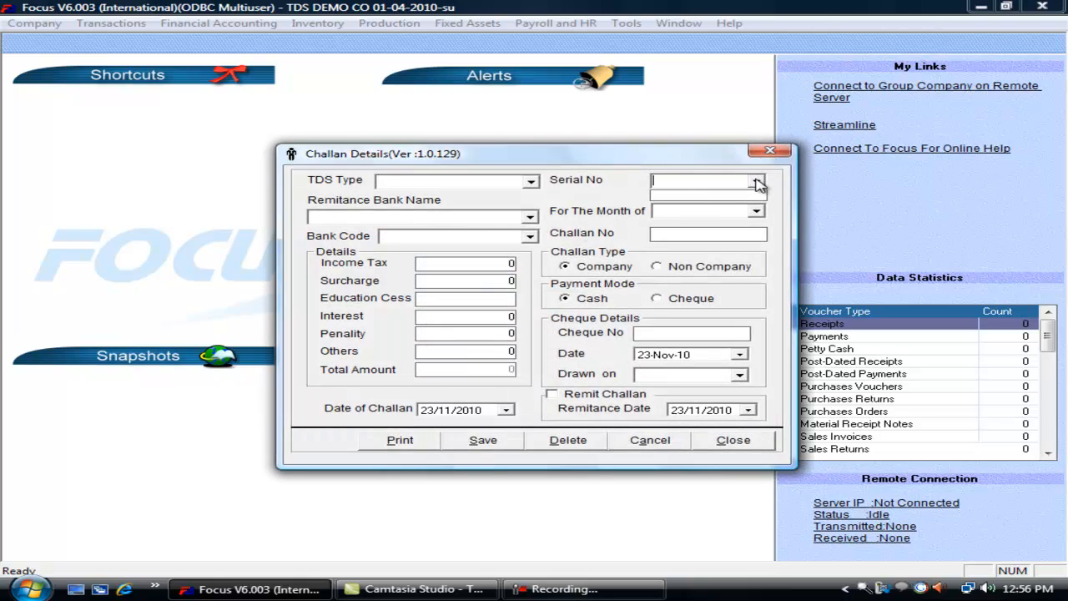
left_click(531, 181)
left_click(493, 194)
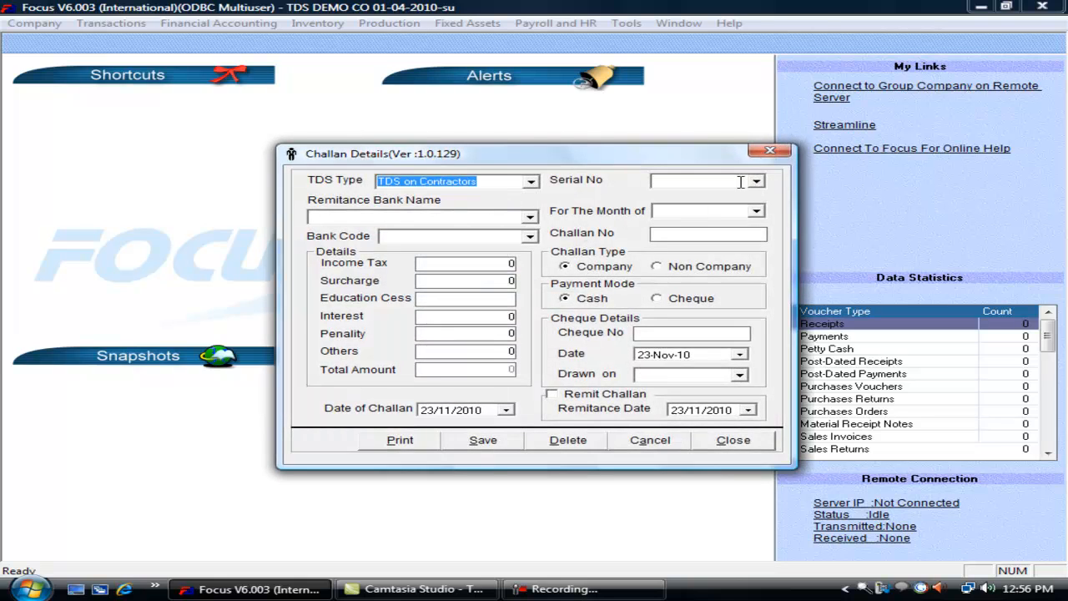
left_click(753, 183)
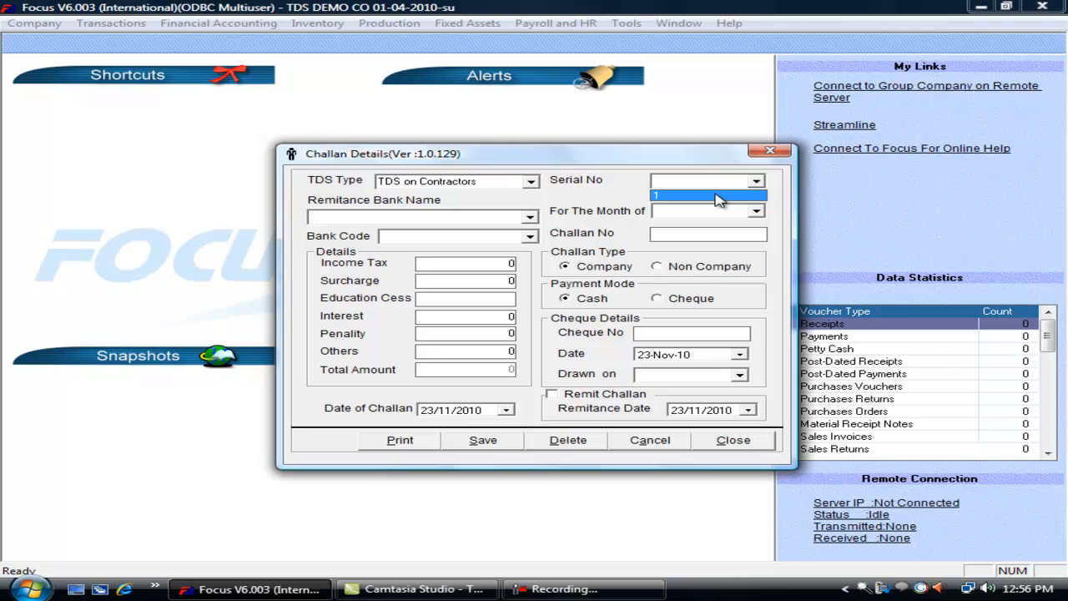
left_click(716, 196)
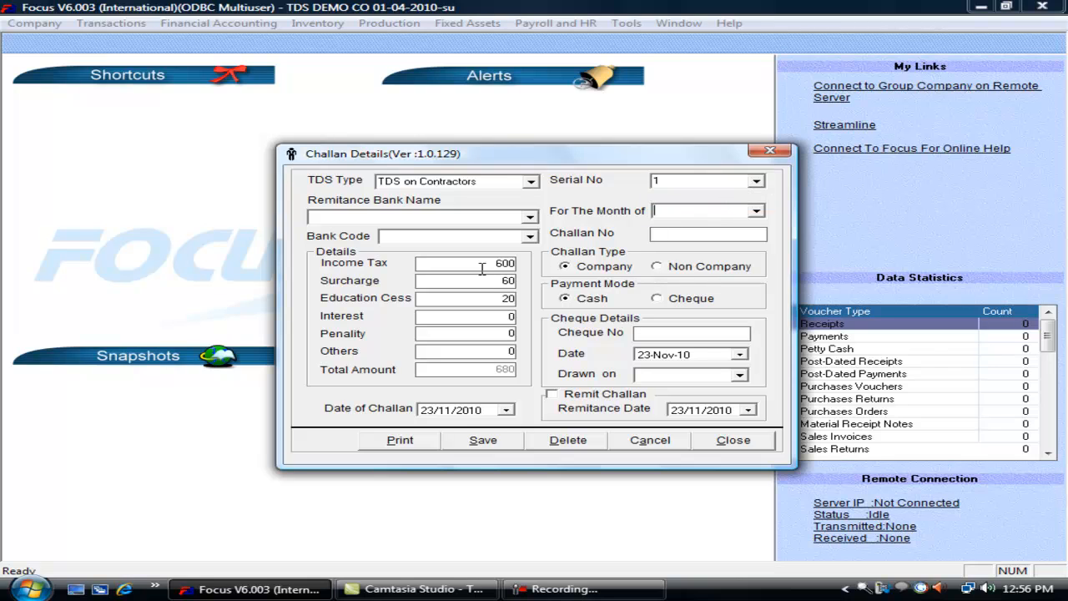
left_click_drag(483, 266, 513, 281)
- Choose SBI A/c as the remittance bank, keeping cash as payment mode
left_click(531, 218)
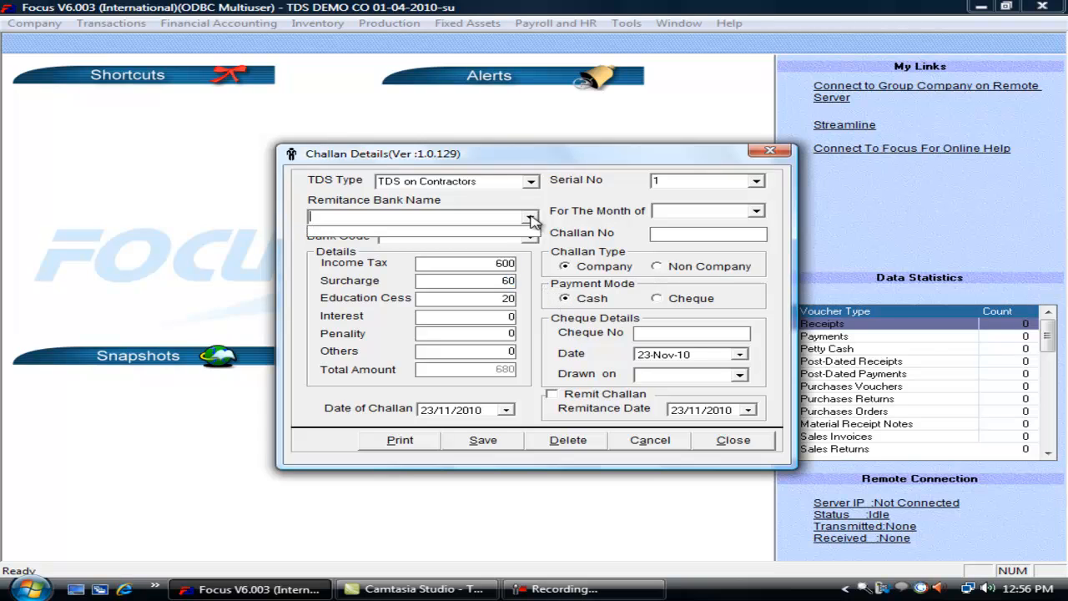
left_click(530, 228)
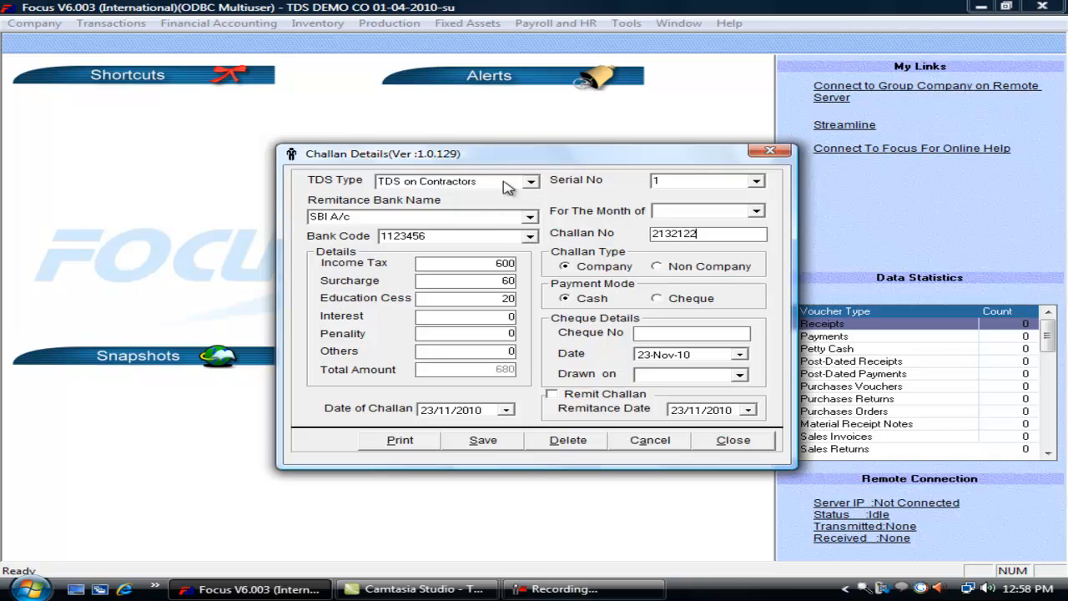
left_click(530, 218)
left_click(530, 218)
left_click(672, 302)
left_click(600, 302)
- Date the challan 30/04/2010, then save and close the challan form
left_click(645, 354)
key("Right")
left_click(427, 410)
key("Right")
type("0")
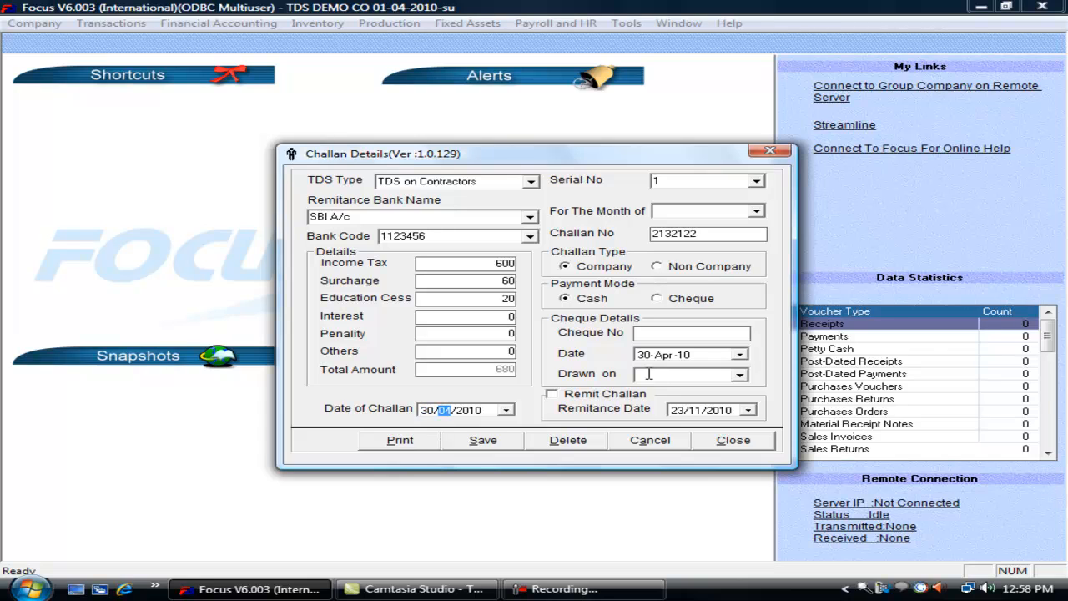
key("Tab")
left_click(494, 443)
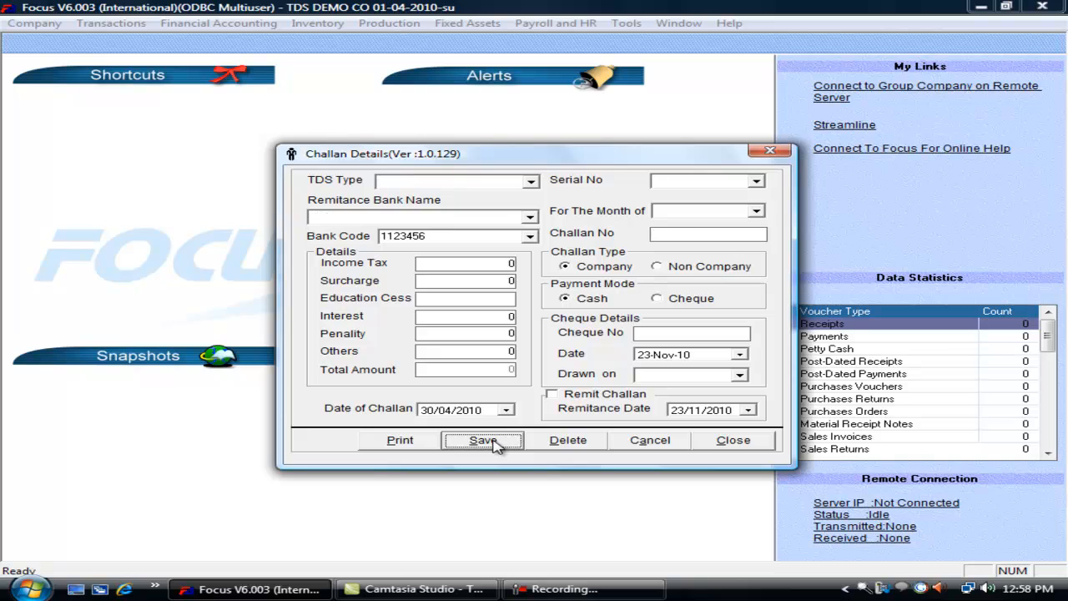
left_click(738, 443)
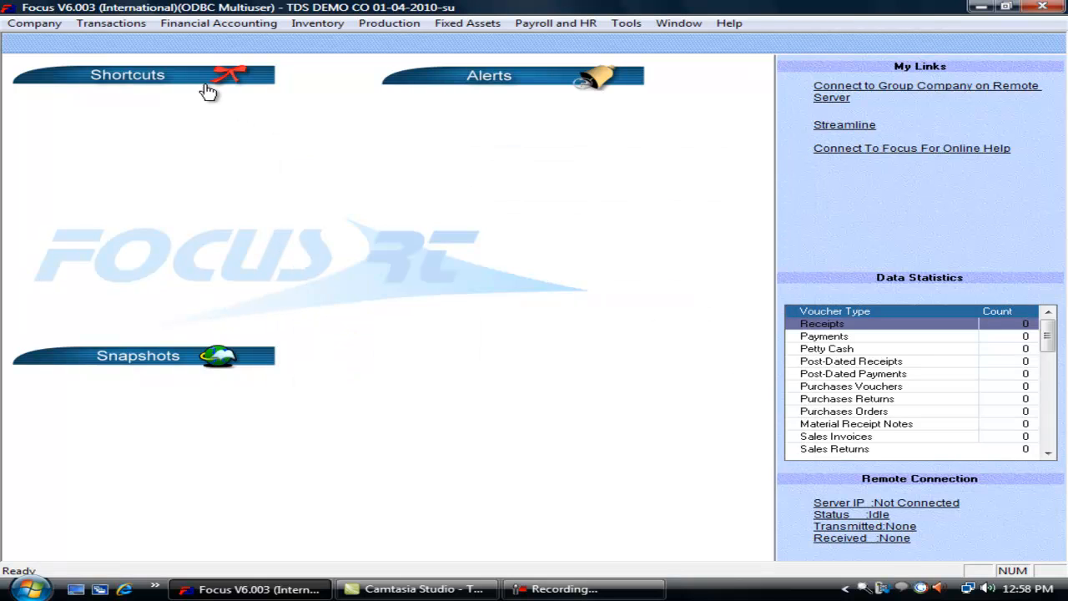
- Reopen the TDS for Contractors challan details form, then close it again
left_click(111, 23)
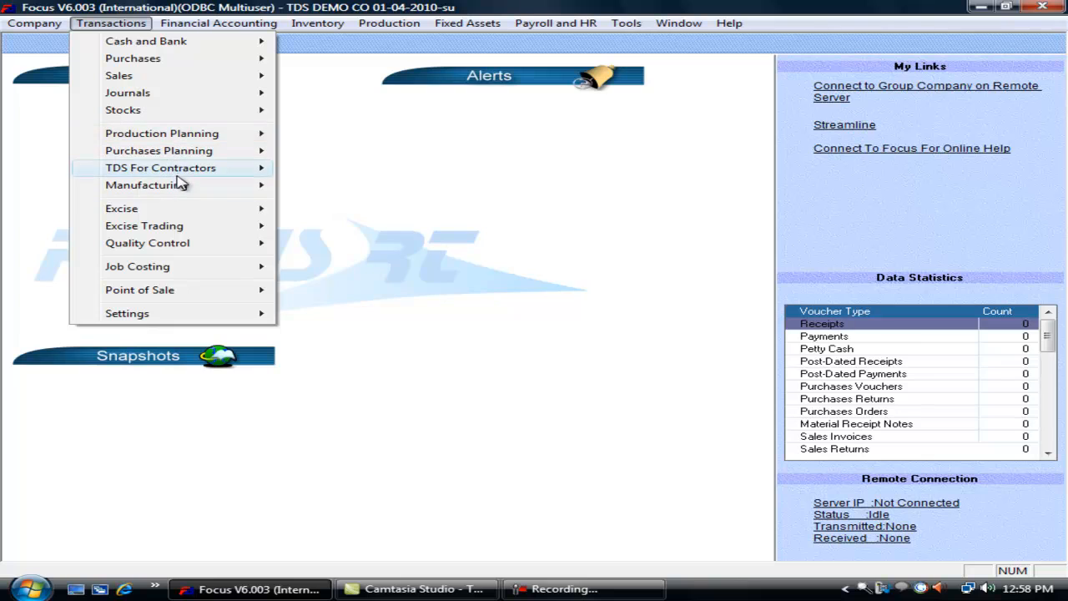
mouse_move(201, 173)
left_click(394, 238)
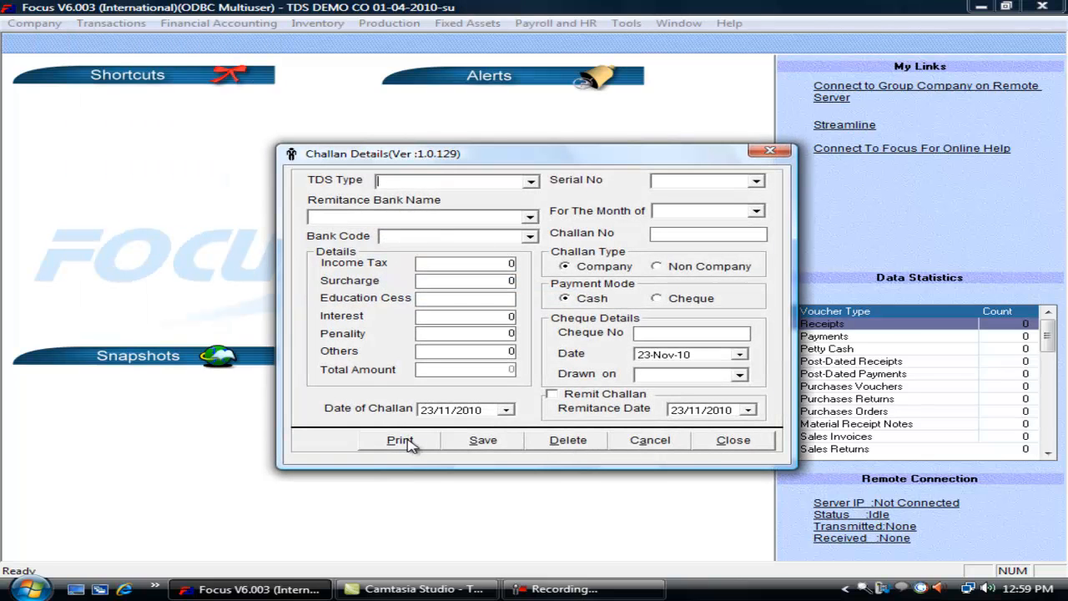
left_click(761, 445)
- Remit the pending TDS on Contractors challan with remittance date 30-04-2010 and save
left_click(111, 25)
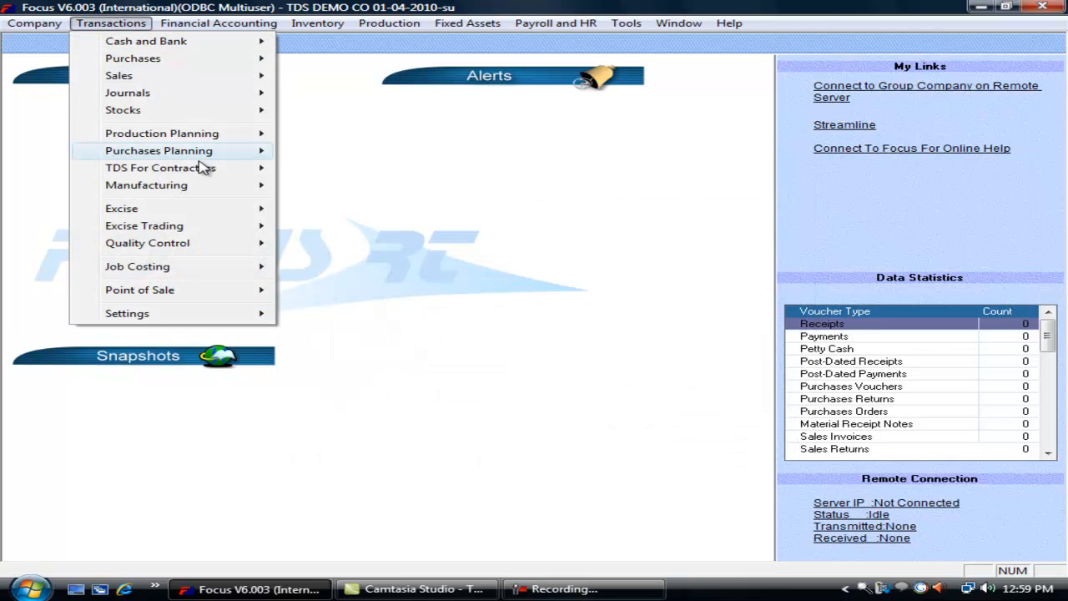
mouse_move(215, 175)
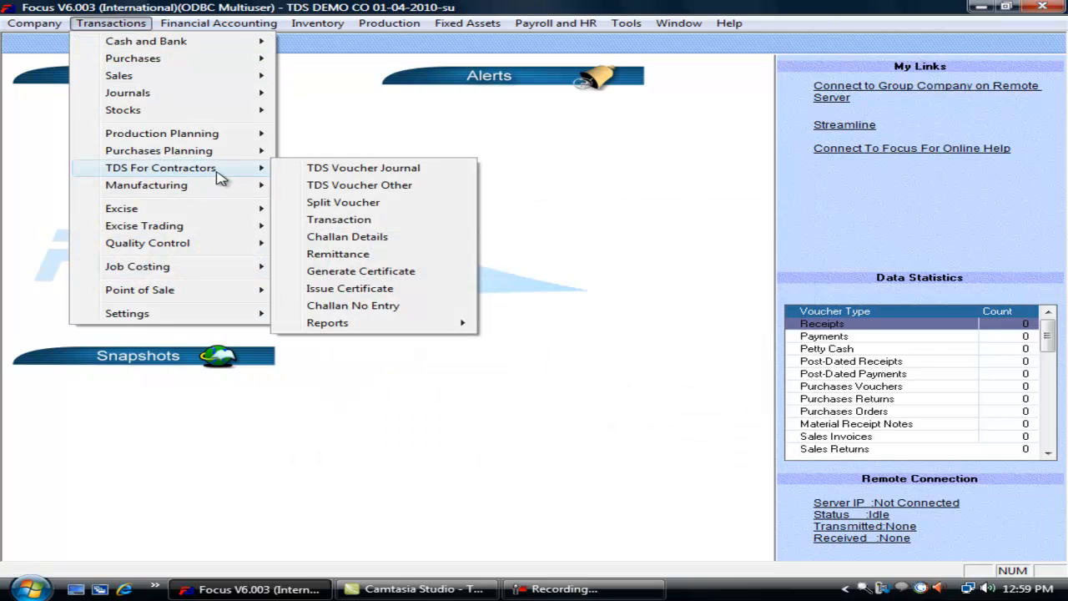
left_click(399, 260)
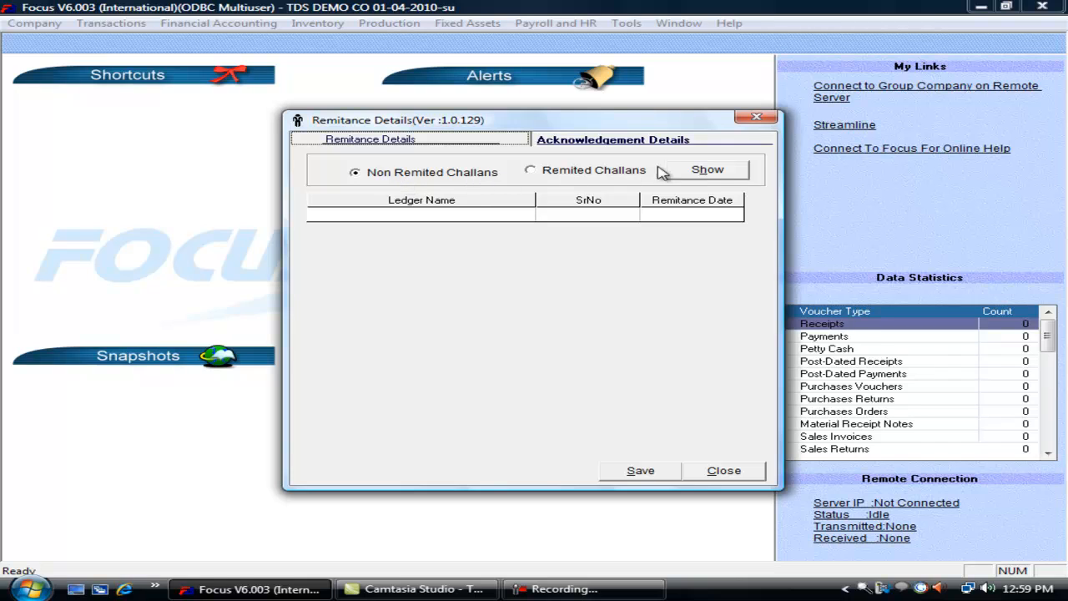
left_click(707, 171)
left_click(680, 215)
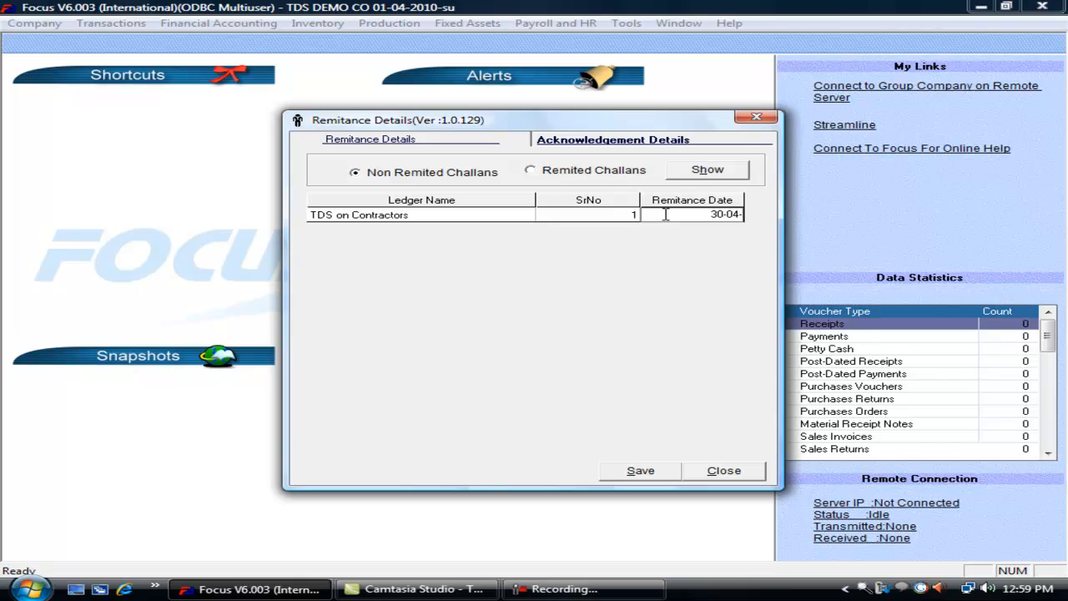
type("30-04-2010")
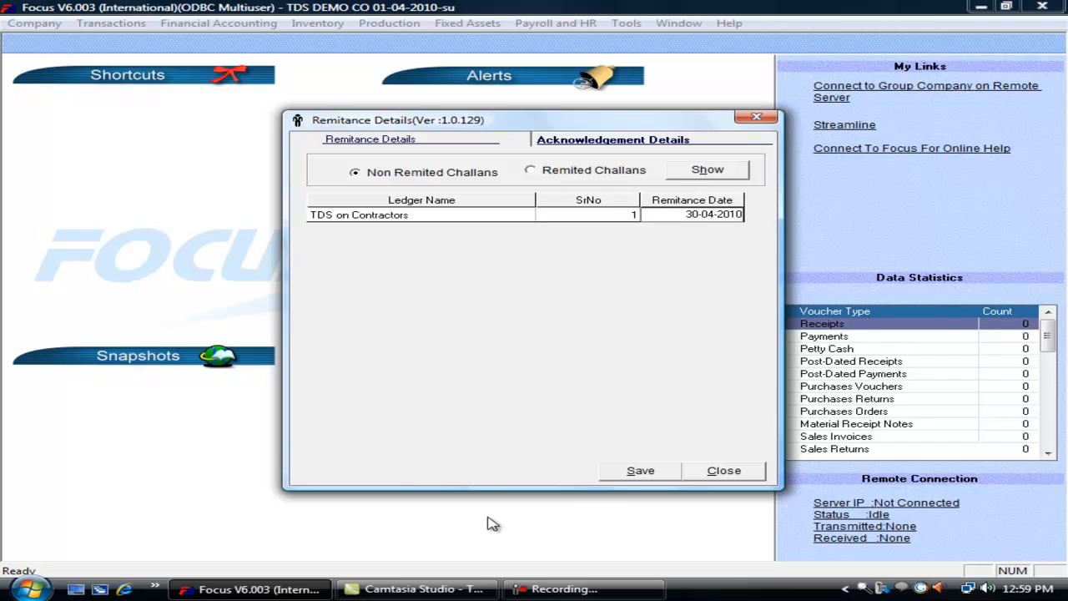
left_click(641, 472)
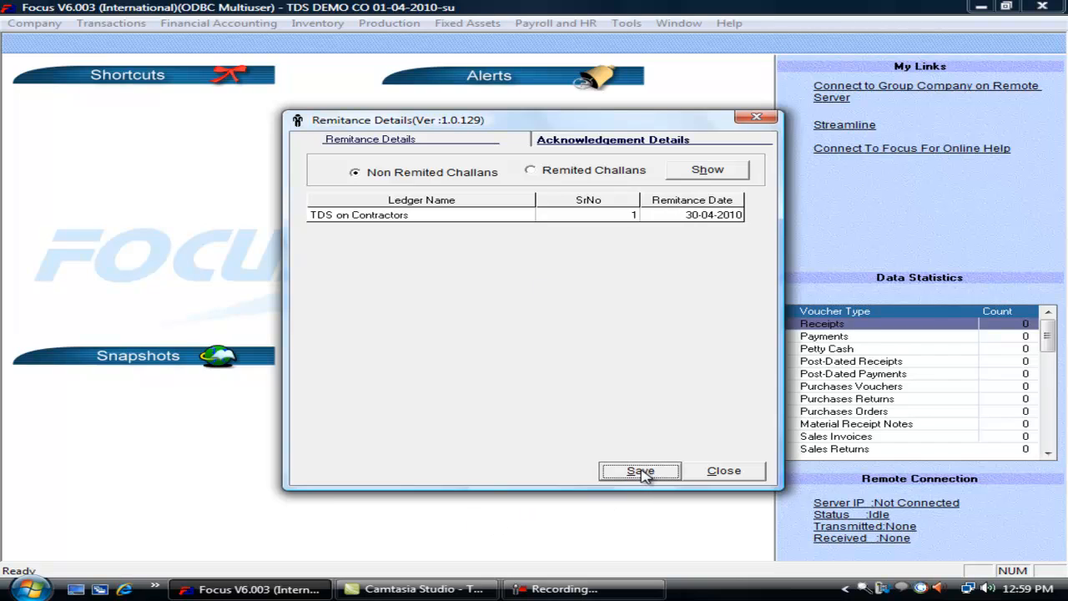
- Check the remitted and non-remitted challan lists, then close Remittance Details
left_click(559, 174)
left_click(724, 171)
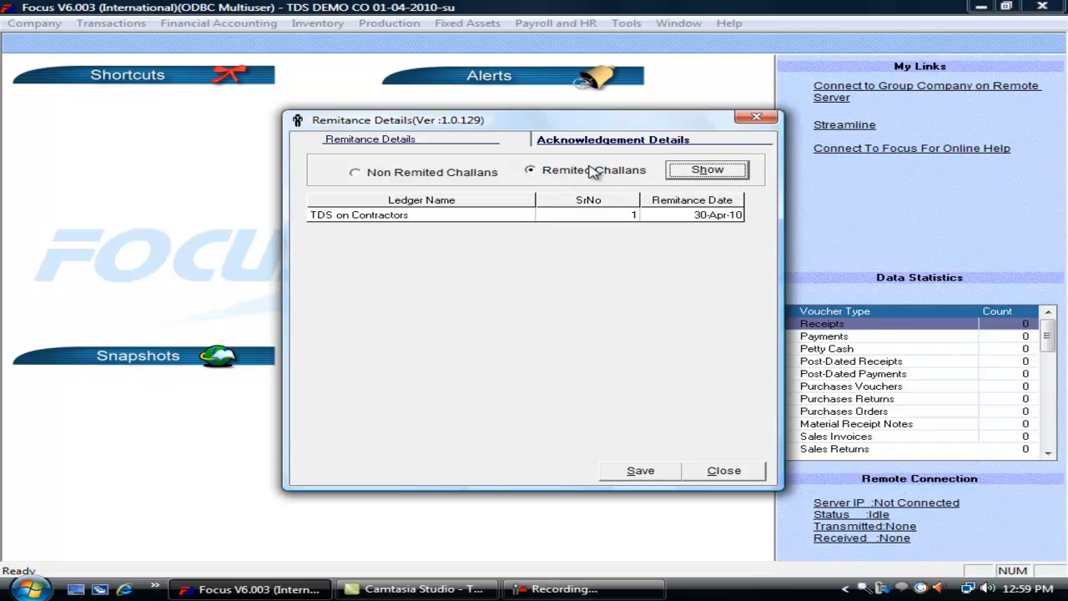
left_click(412, 173)
left_click(692, 170)
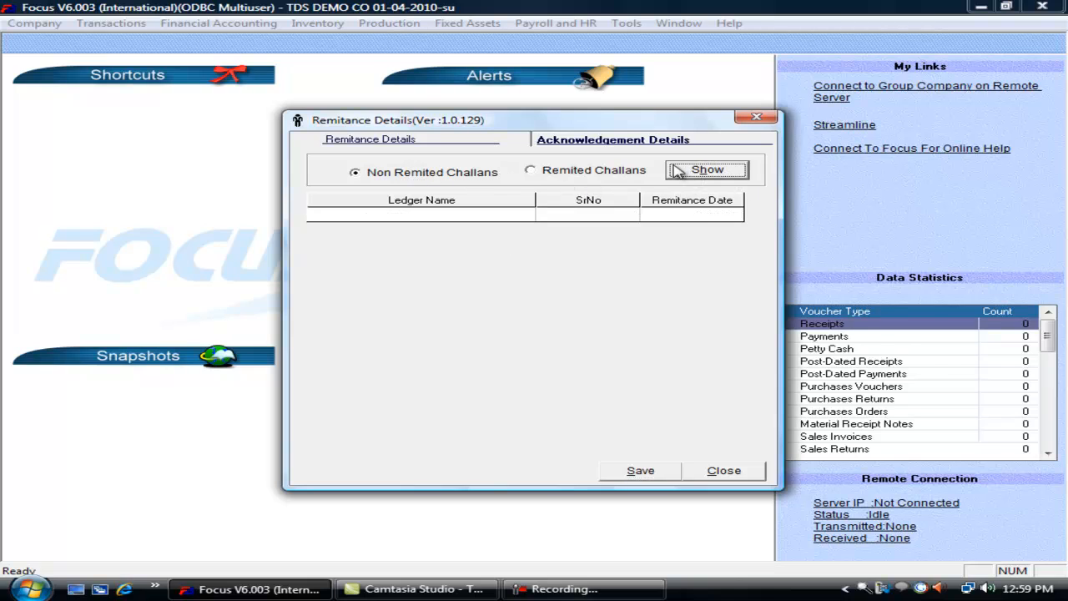
left_click(744, 477)
key("F10")
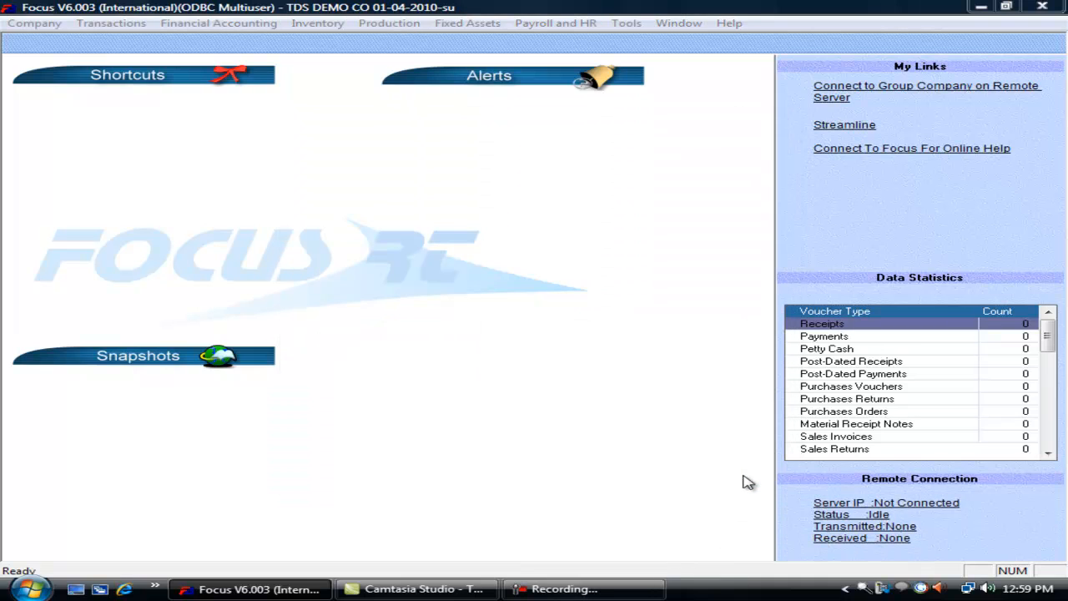
- Start a certificate with ledger and type TDS on Contractors, and the contractor's account as party
left_click(140, 26)
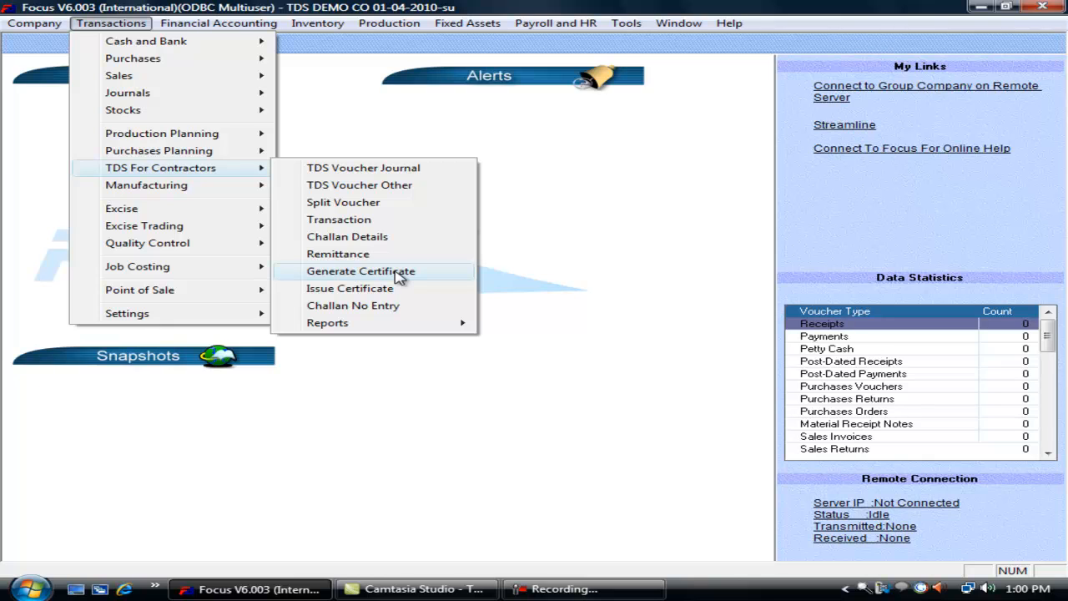
left_click(399, 272)
left_click(660, 231)
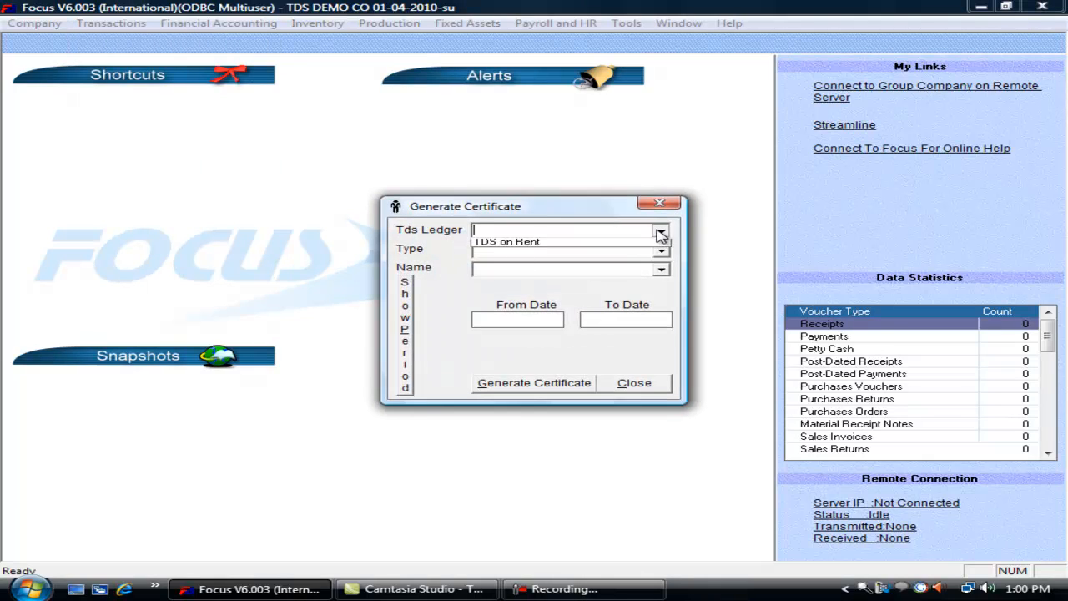
left_click(609, 244)
left_click(659, 249)
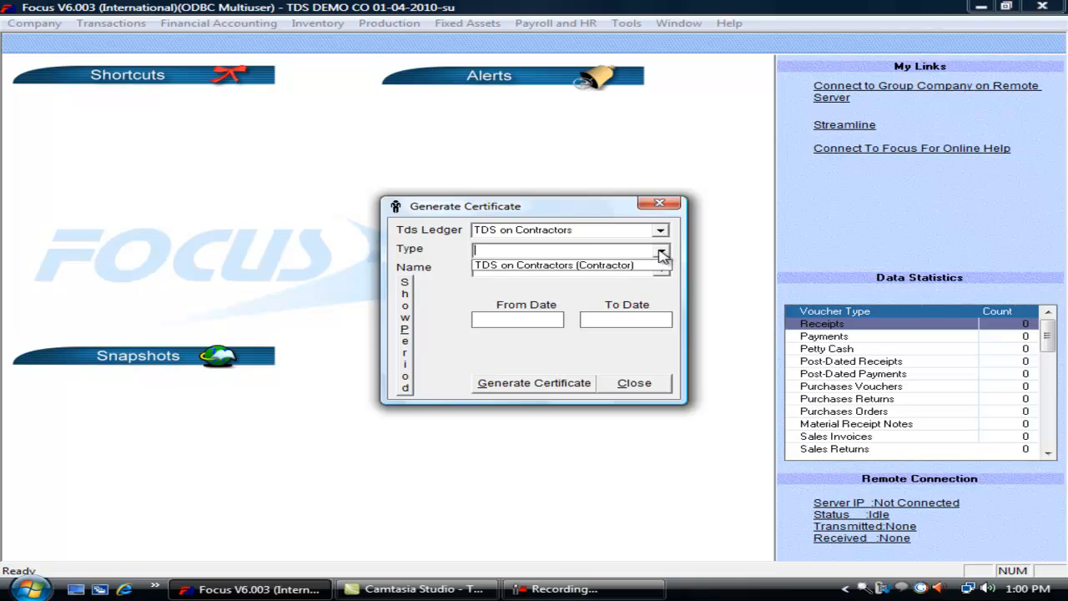
left_click(628, 265)
left_click(660, 269)
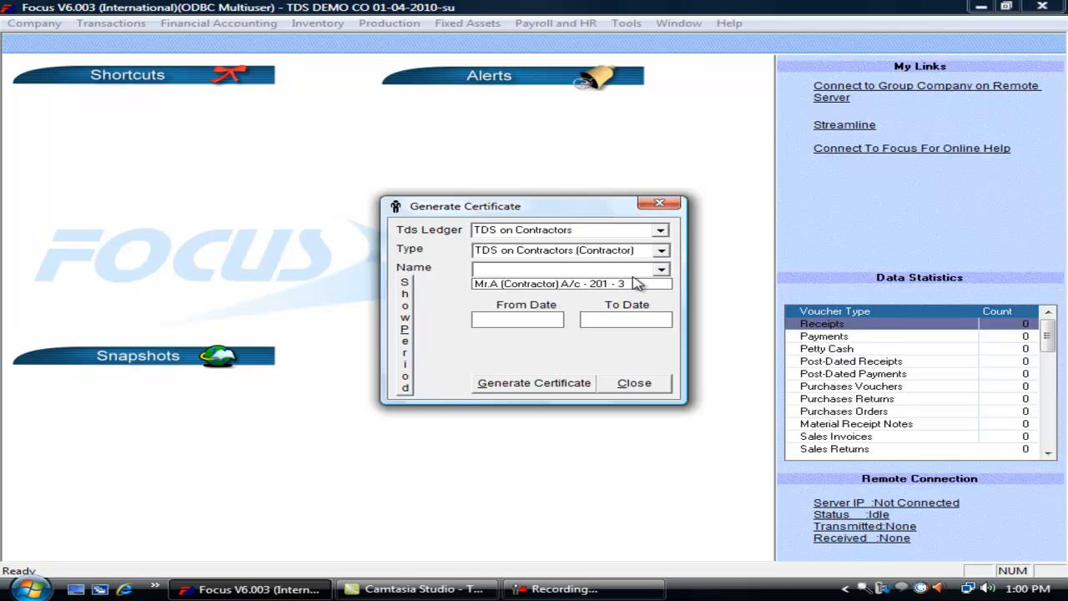
left_click(632, 283)
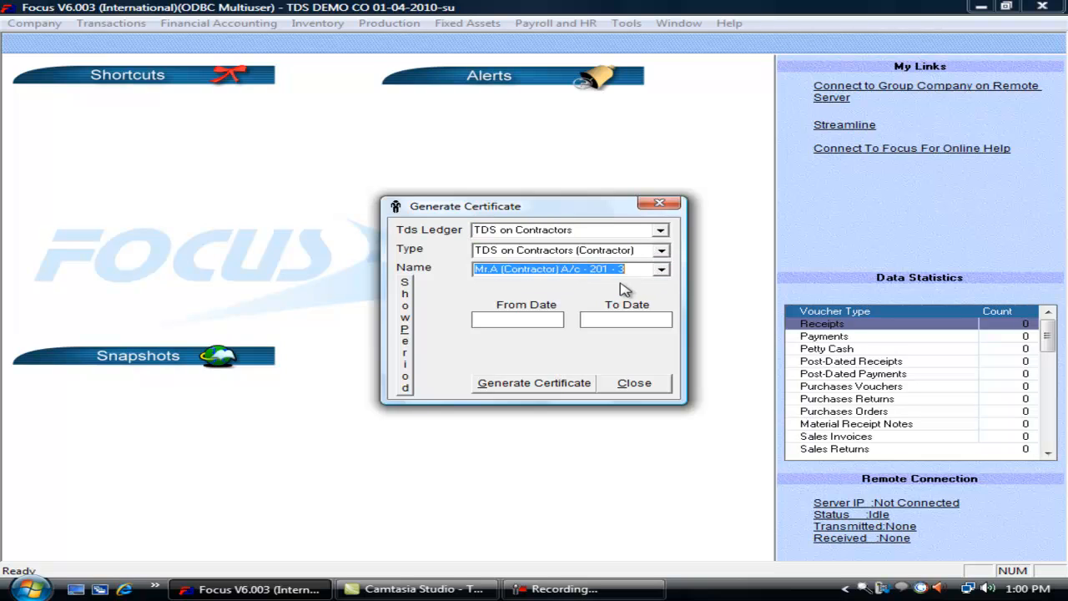
- Generate the certificate for 01-04-2010 to 31-03-2011, acknowledge it, and close the window
left_click(407, 332)
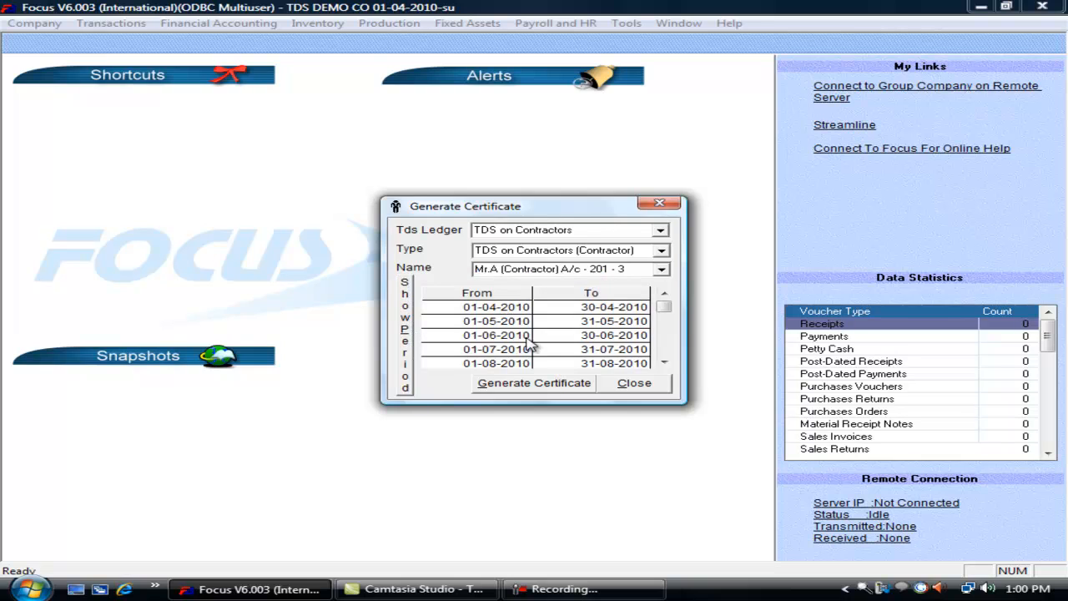
left_click(663, 364)
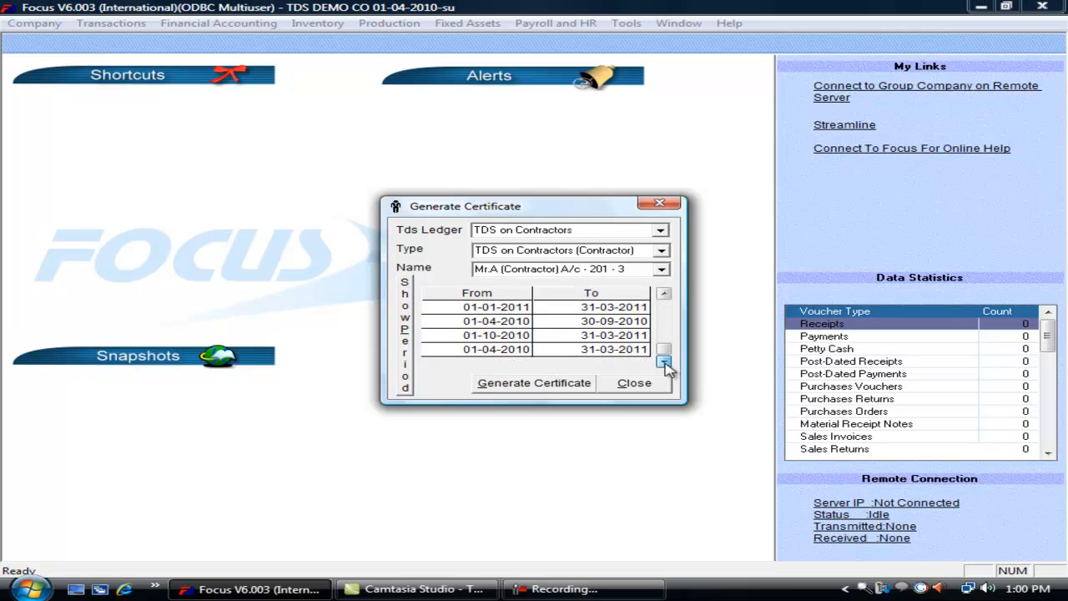
double_click(583, 349)
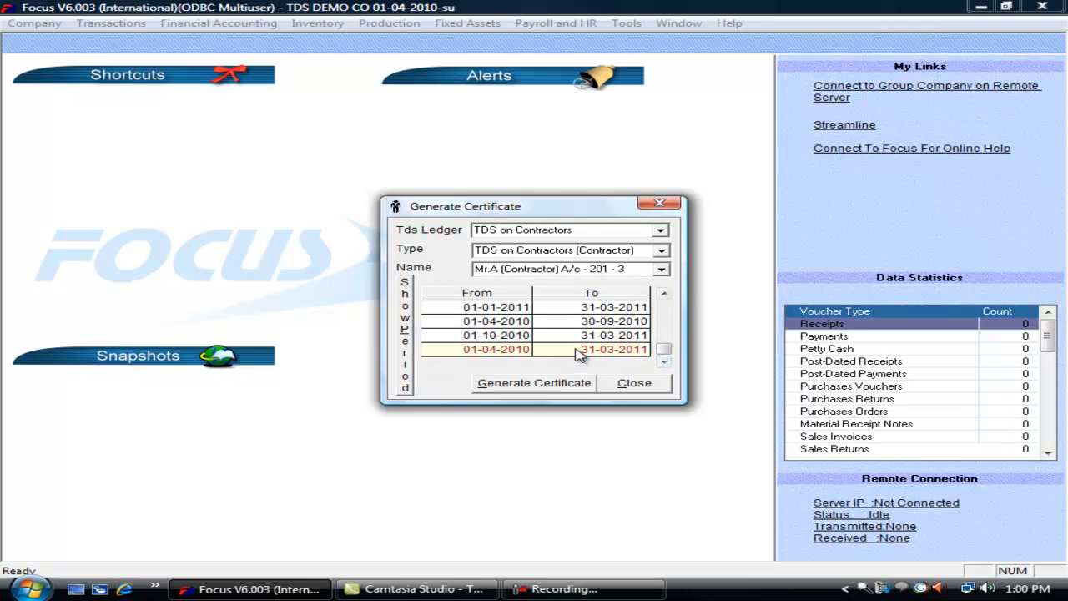
left_click(539, 386)
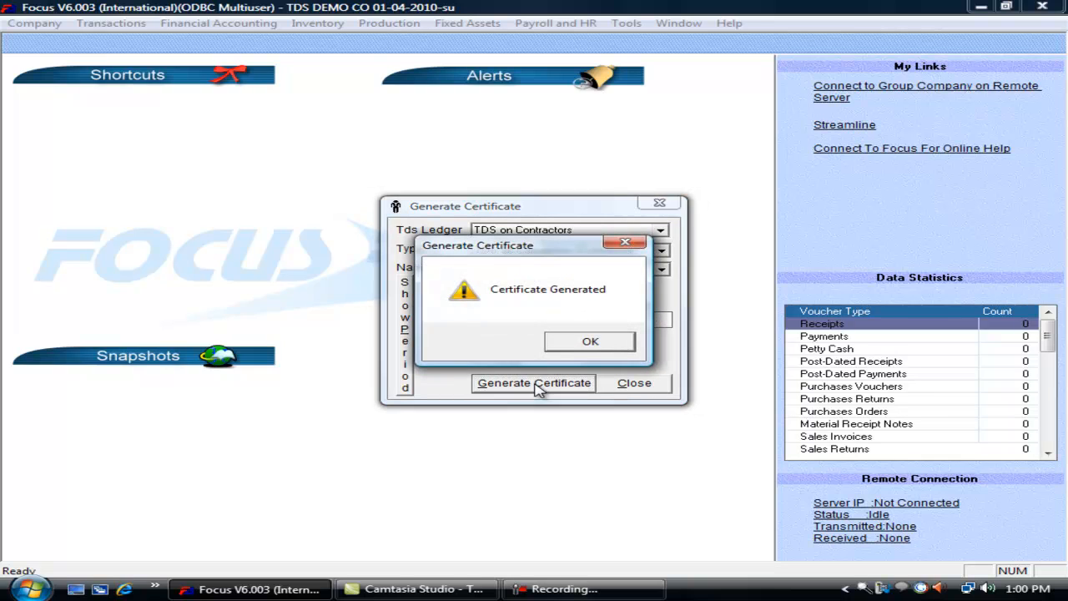
left_click(590, 343)
left_click(631, 385)
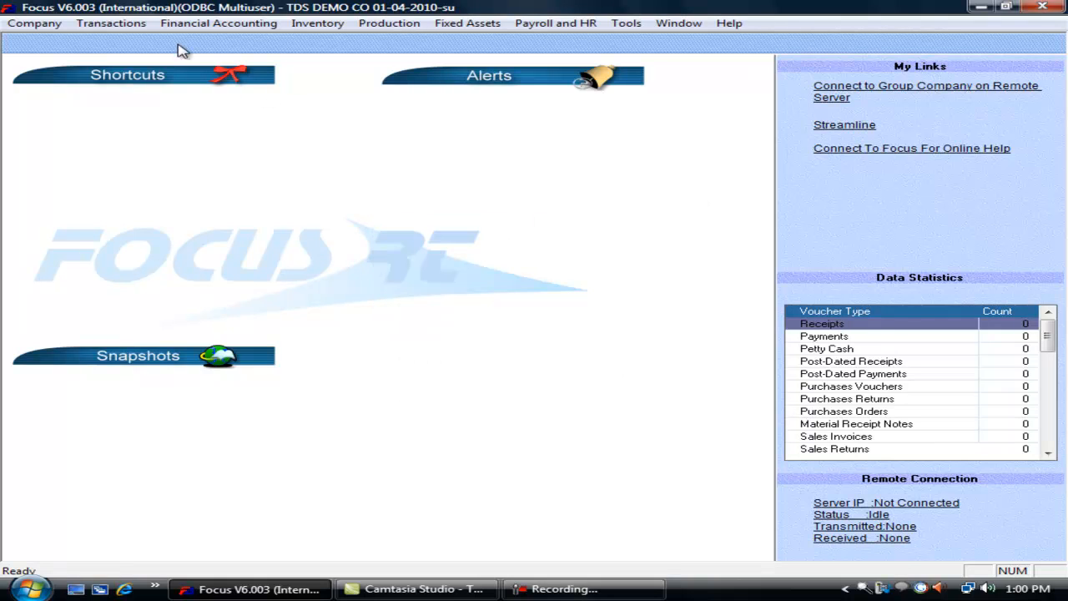
left_click(136, 23)
- Start issuing a certificate with ledger and type TDS on Contractors for the contractor's account
mouse_move(191, 171)
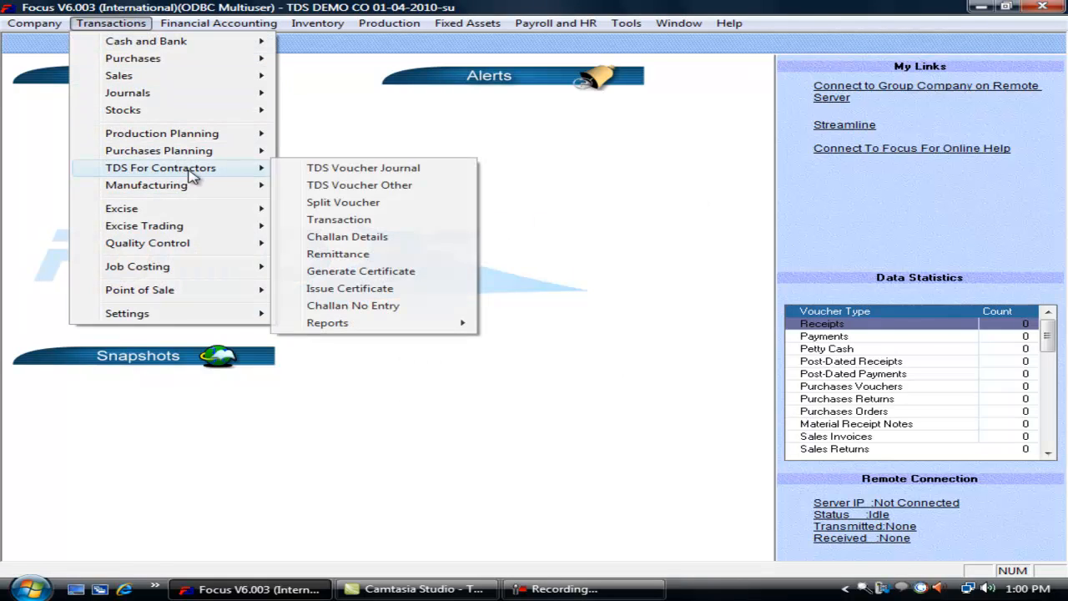
left_click(409, 291)
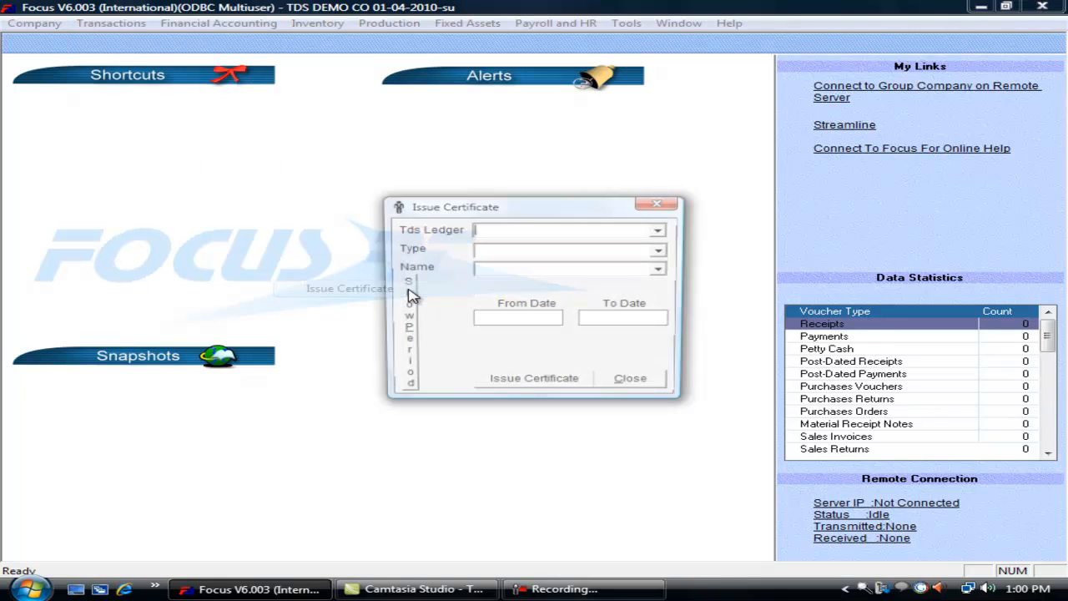
left_click(660, 232)
left_click(653, 245)
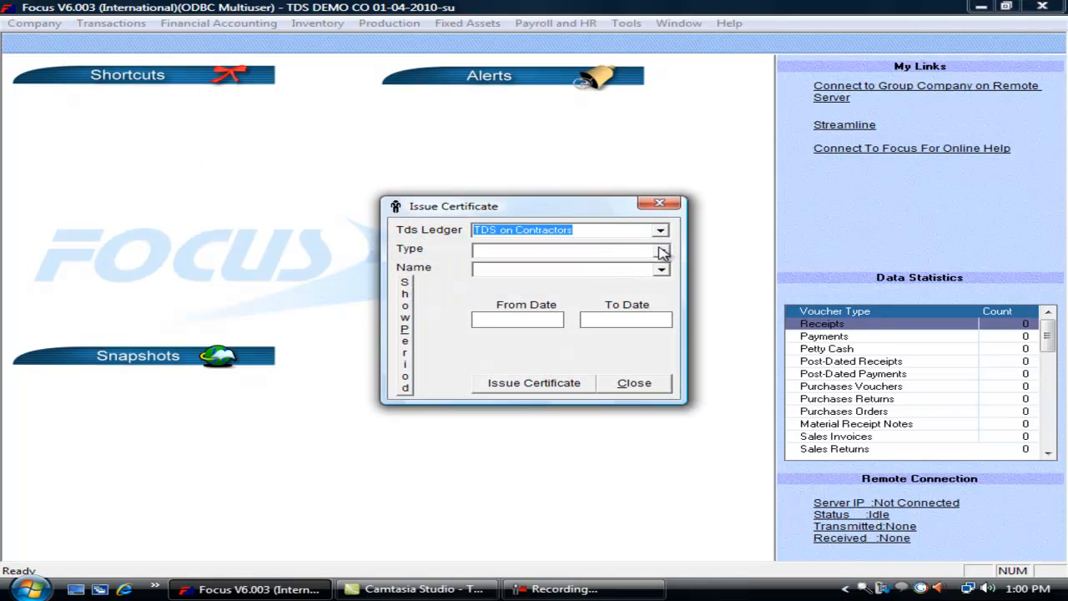
left_click(660, 252)
left_click(593, 260)
left_click(661, 270)
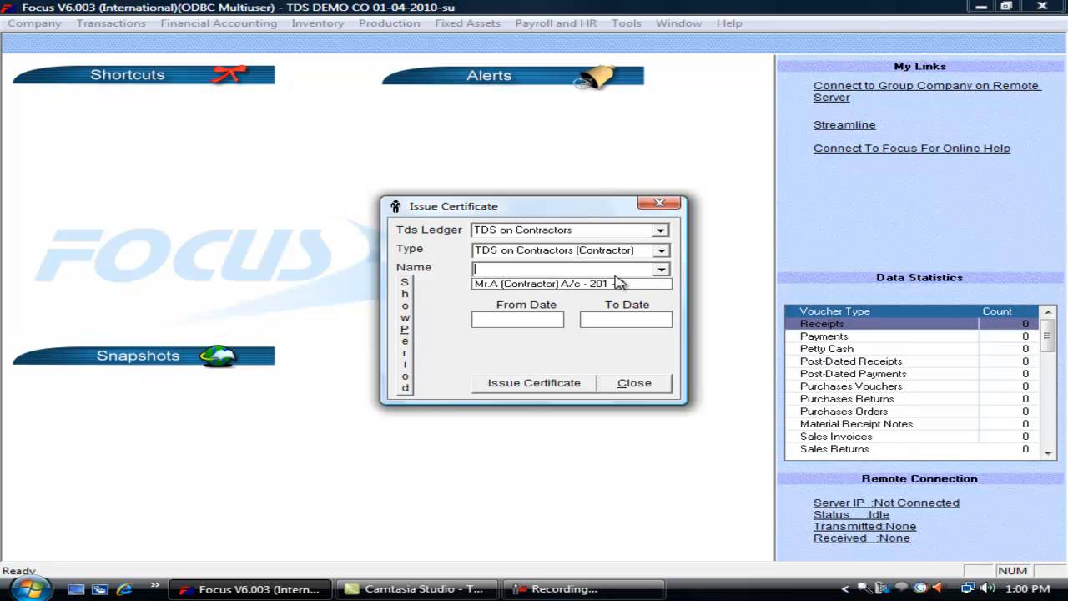
left_click(618, 280)
- Issue the certificate for 01-04-2010 to 31-03-2011, acknowledge it, and close the window
left_click(425, 339)
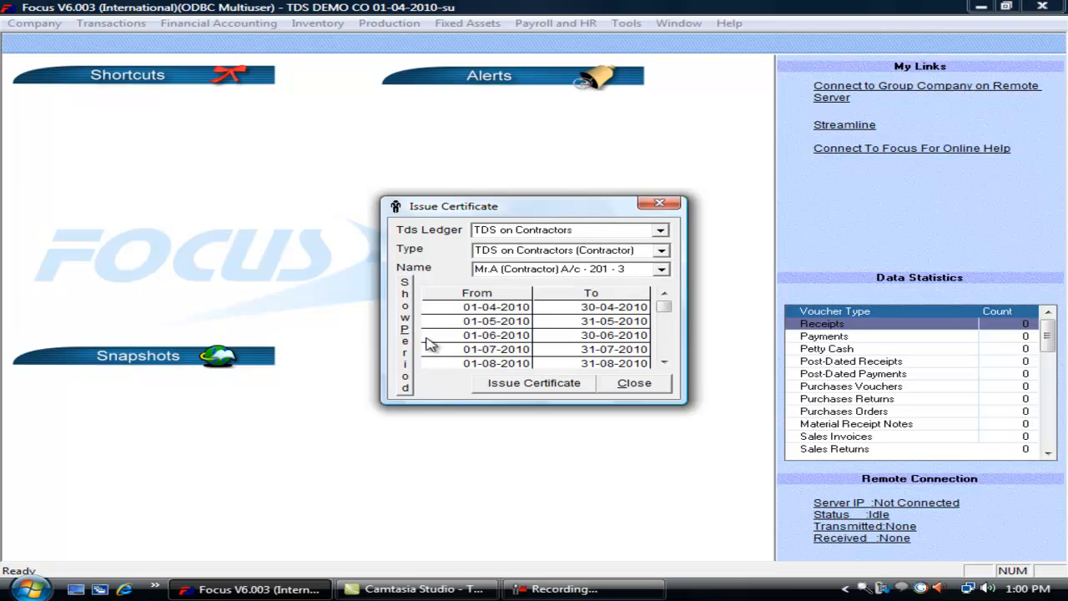
left_click(665, 362)
left_click(664, 362)
left_click(664, 363)
left_click(664, 362)
left_click(664, 362)
left_click(664, 362)
left_click(665, 362)
left_click(664, 362)
left_click(664, 362)
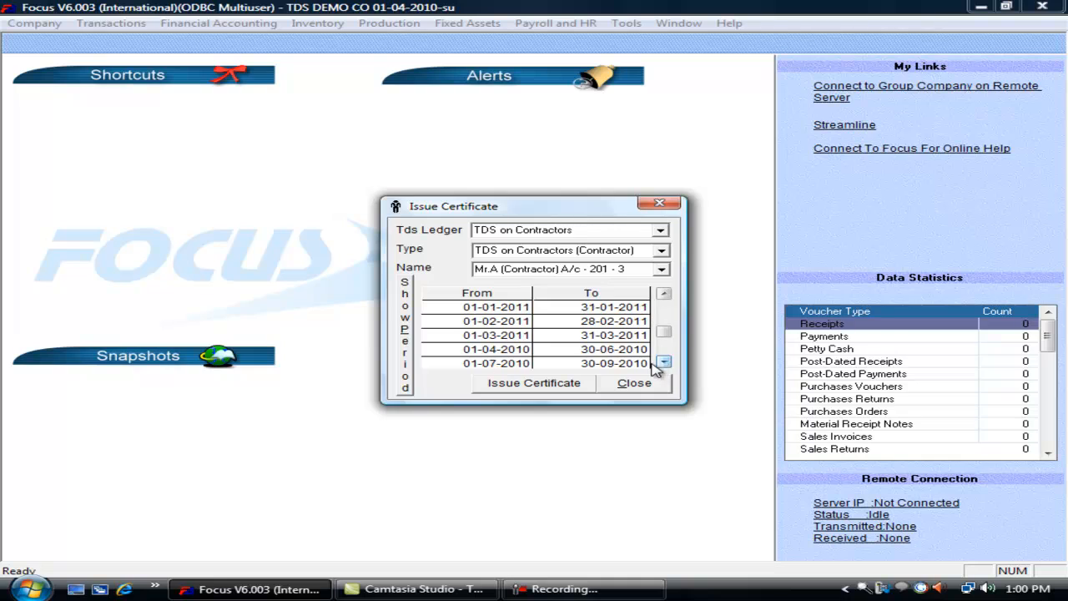
left_click(664, 362)
left_click(664, 362)
left_click(664, 362)
left_click(664, 363)
left_click(665, 362)
left_click(664, 362)
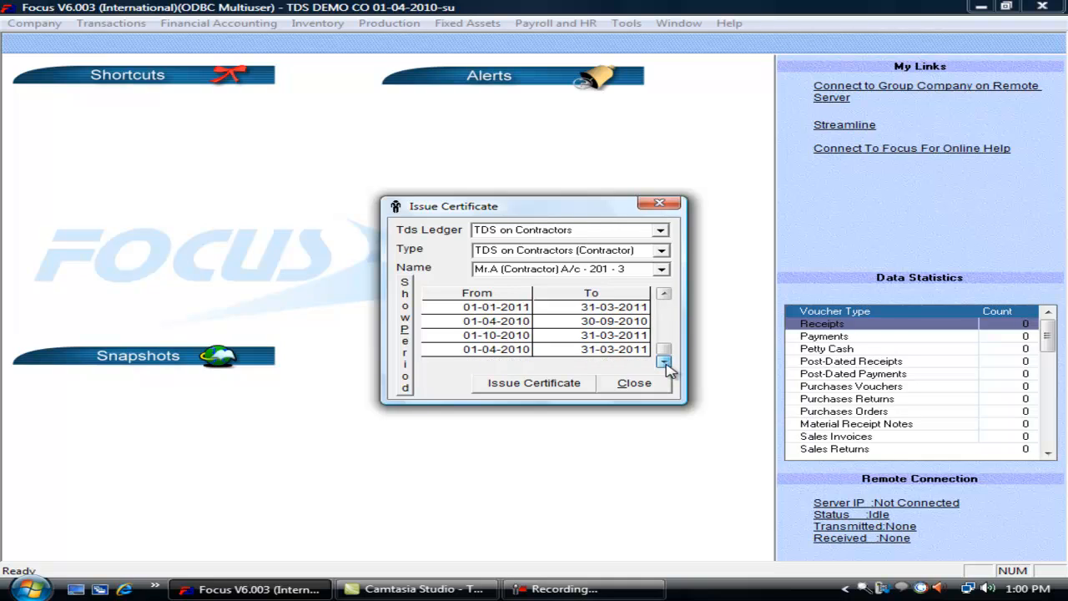
left_click(613, 349)
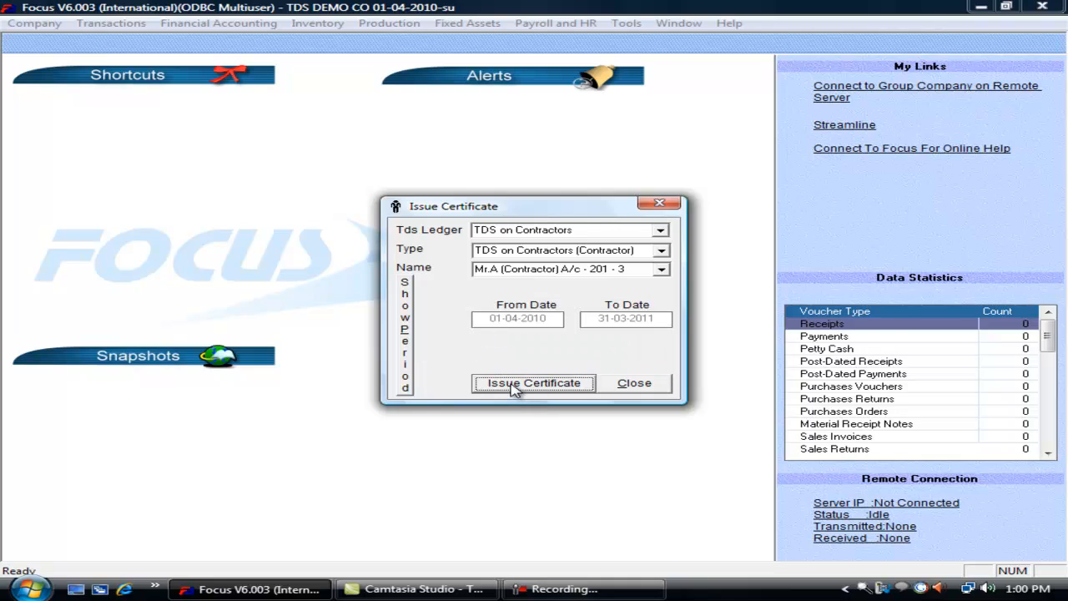
left_click(515, 385)
left_click(577, 342)
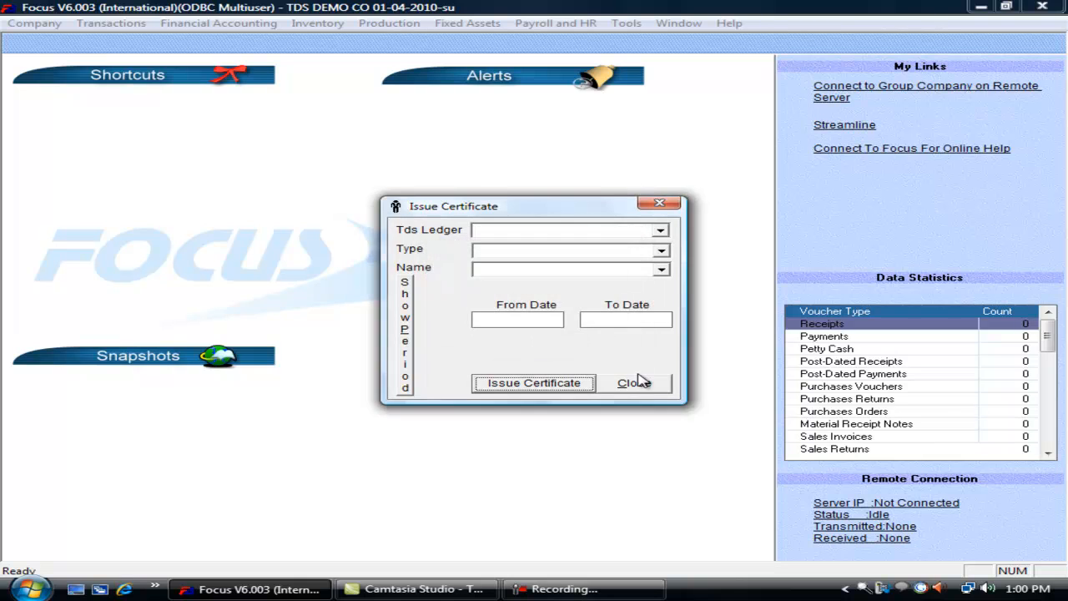
left_click(634, 386)
left_click(130, 25)
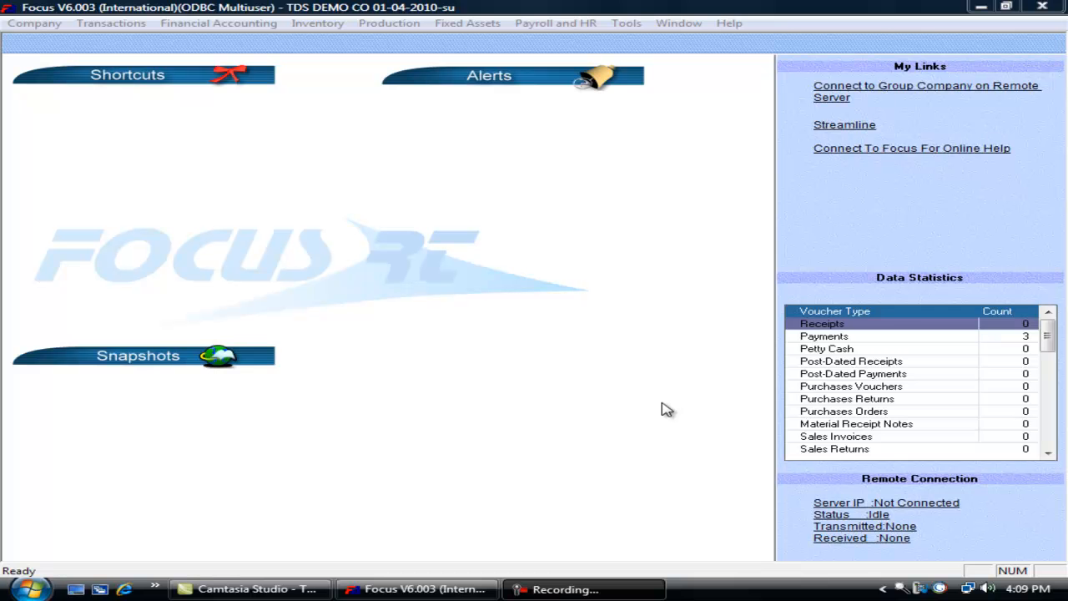
left_click(111, 22)
- Open Form 16 A with TDS on Contractors as ledger and party type, and the contractor as party
mouse_move(169, 173)
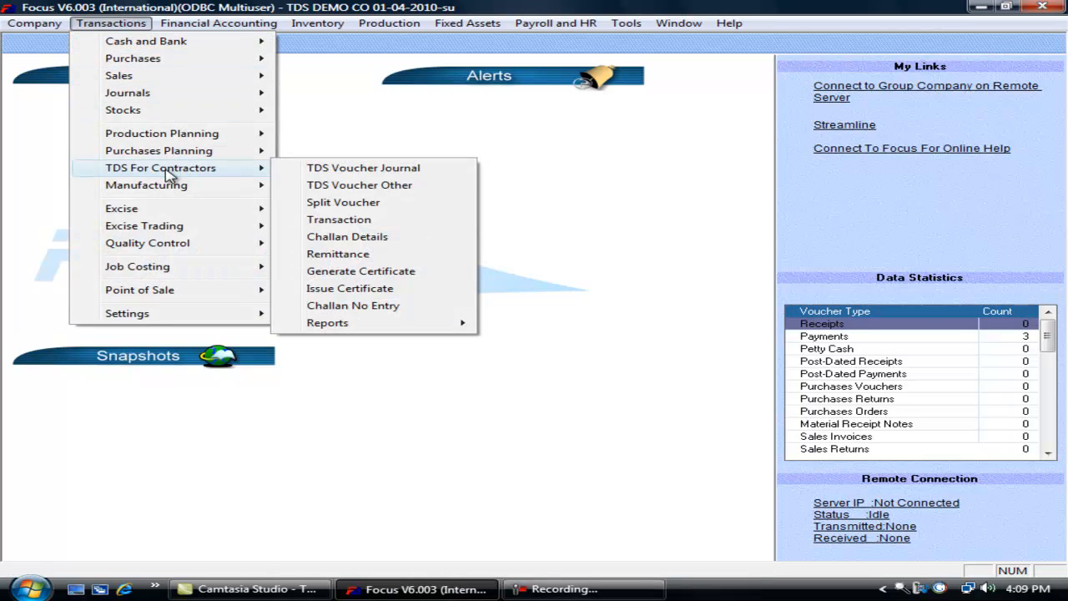
mouse_move(394, 327)
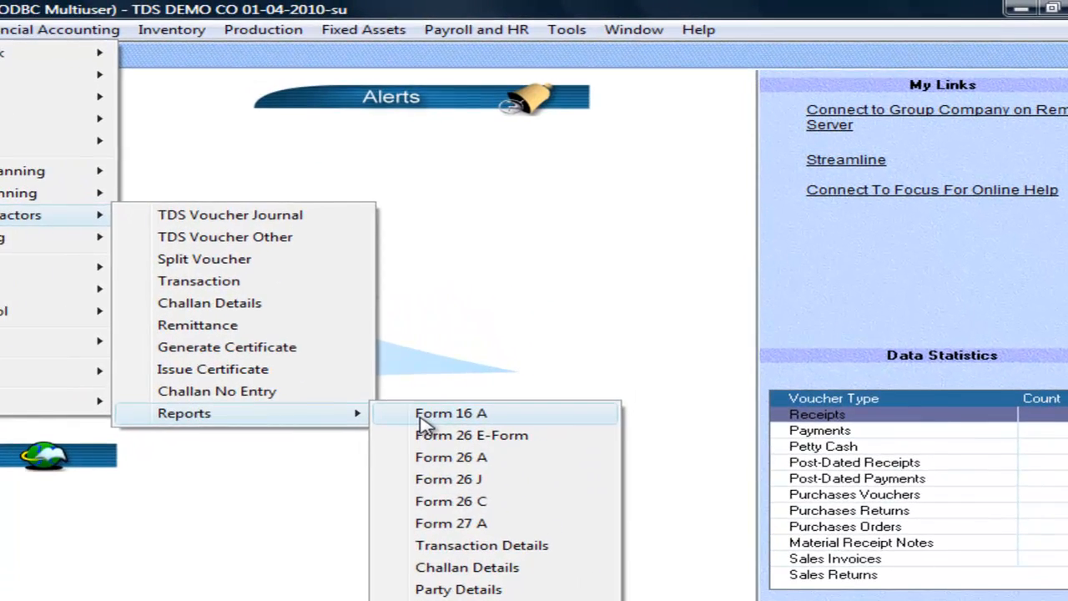
left_click(514, 328)
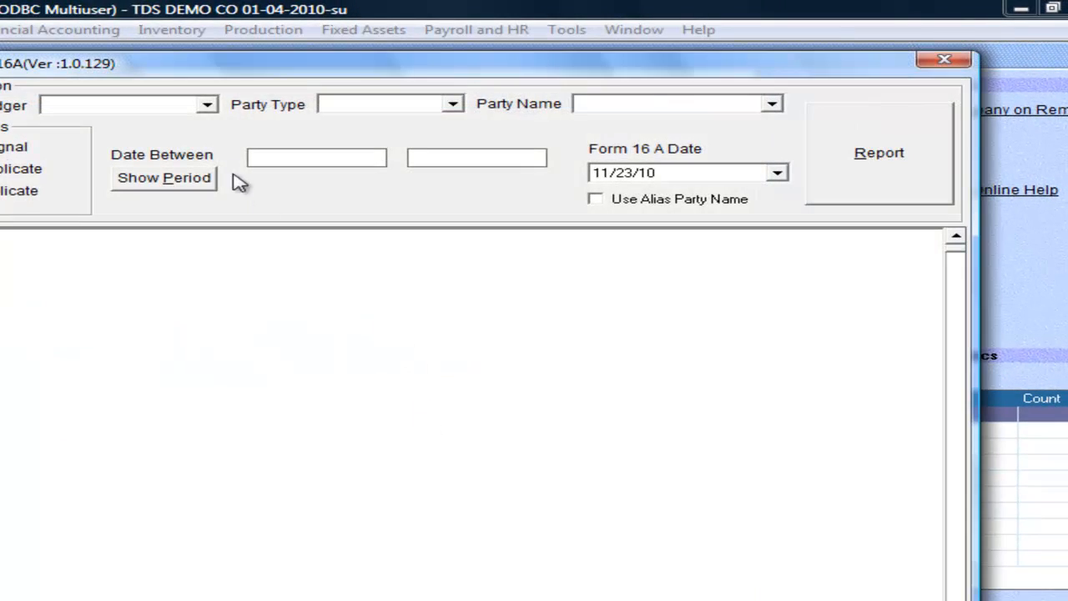
left_click(206, 104)
left_click(183, 125)
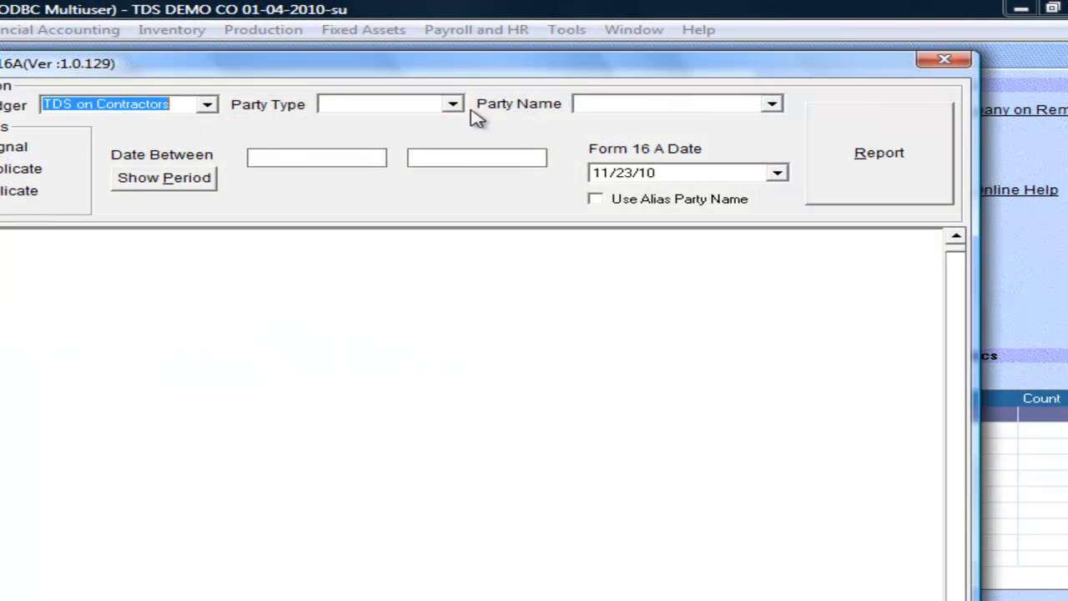
left_click(454, 104)
left_click(443, 122)
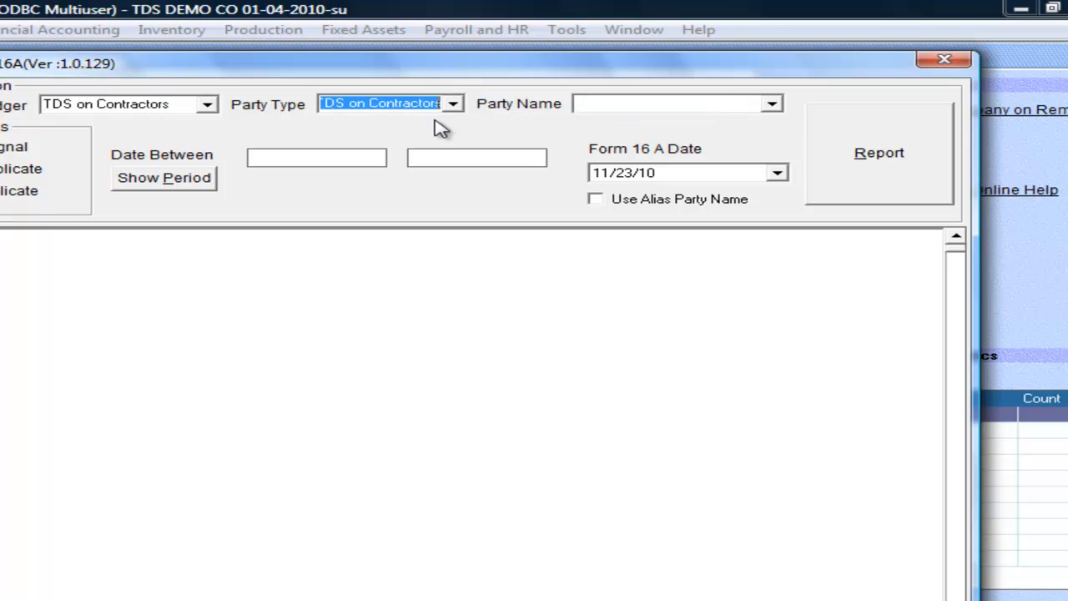
left_click(772, 103)
left_click(701, 124)
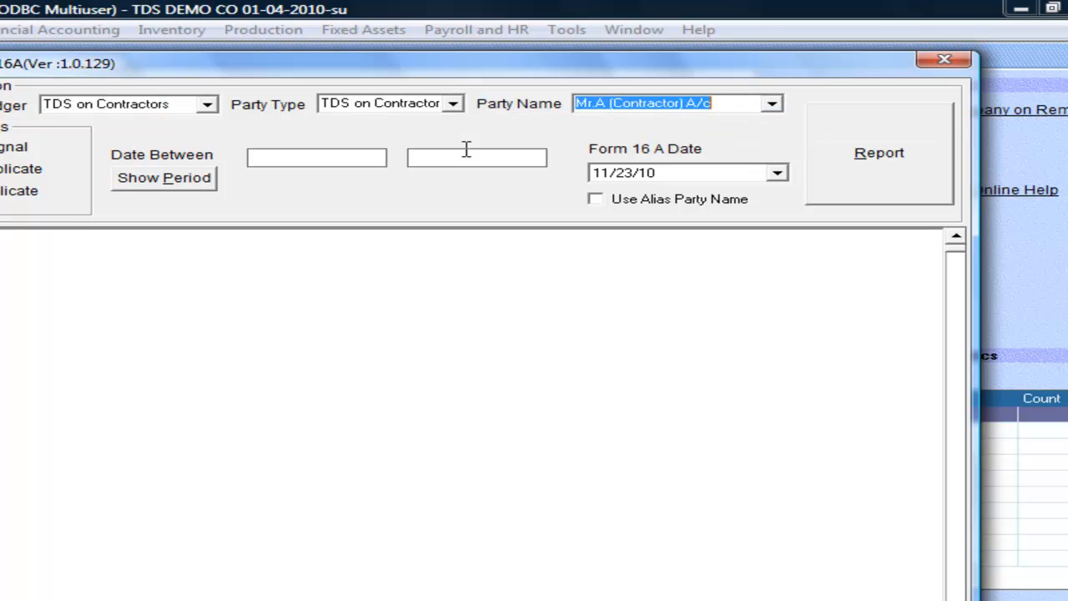
- Choose the 01-04-2010 to 31-03-2011 period, set the 04/30/11 date, and run the report
left_click(179, 184)
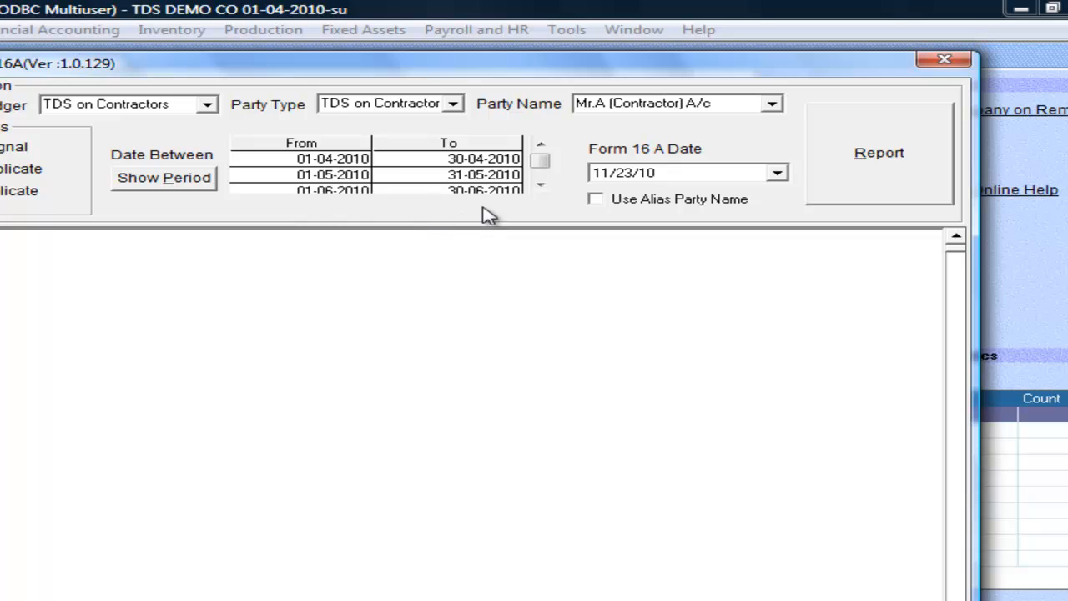
left_click(539, 185)
left_click(541, 187)
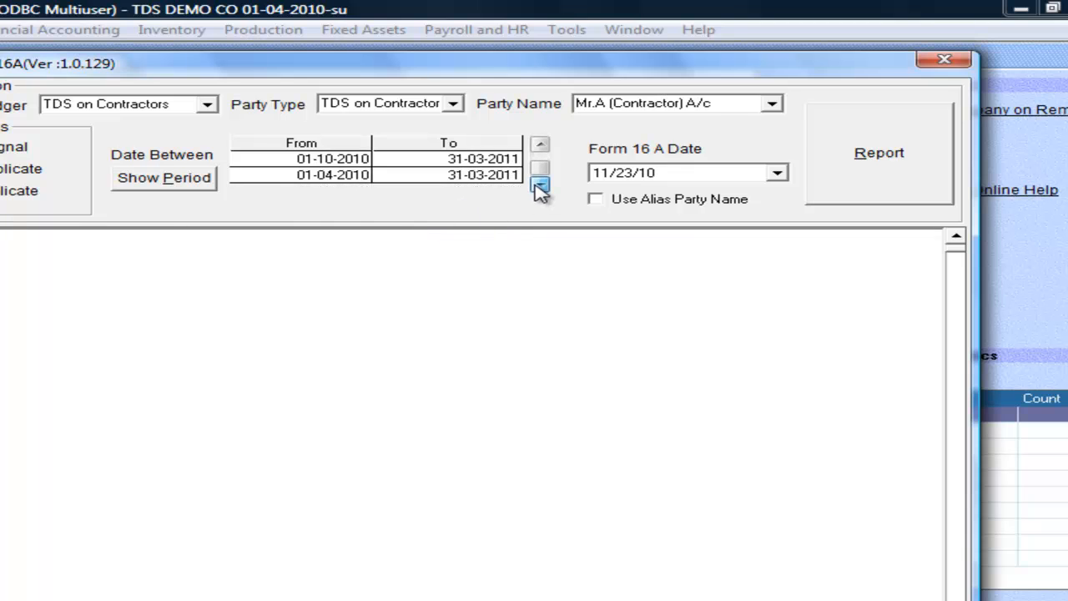
double_click(460, 178)
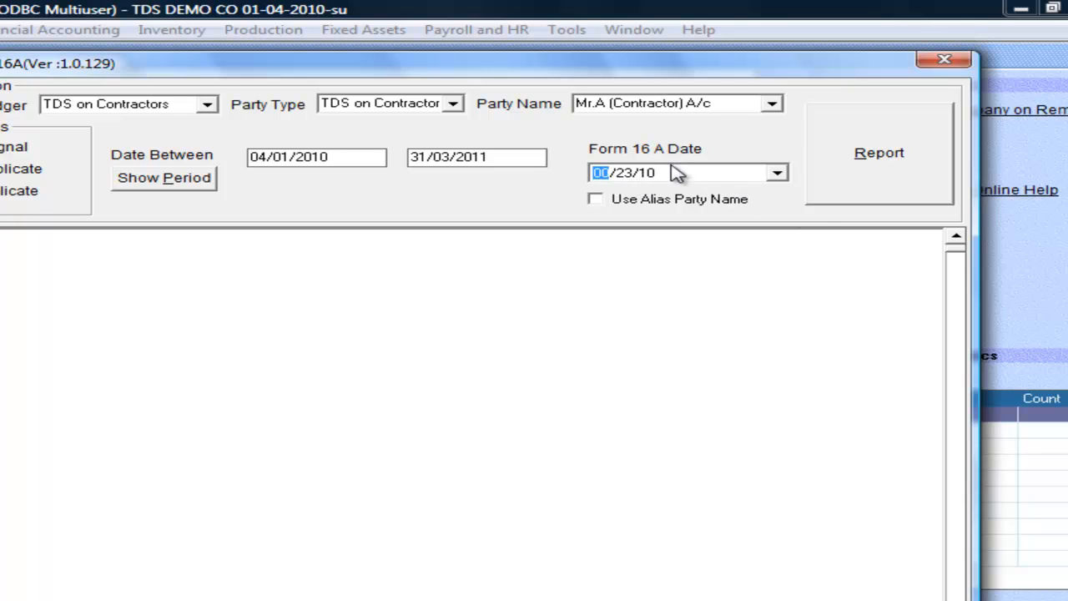
key("Right")
key("Right")
left_click(876, 167)
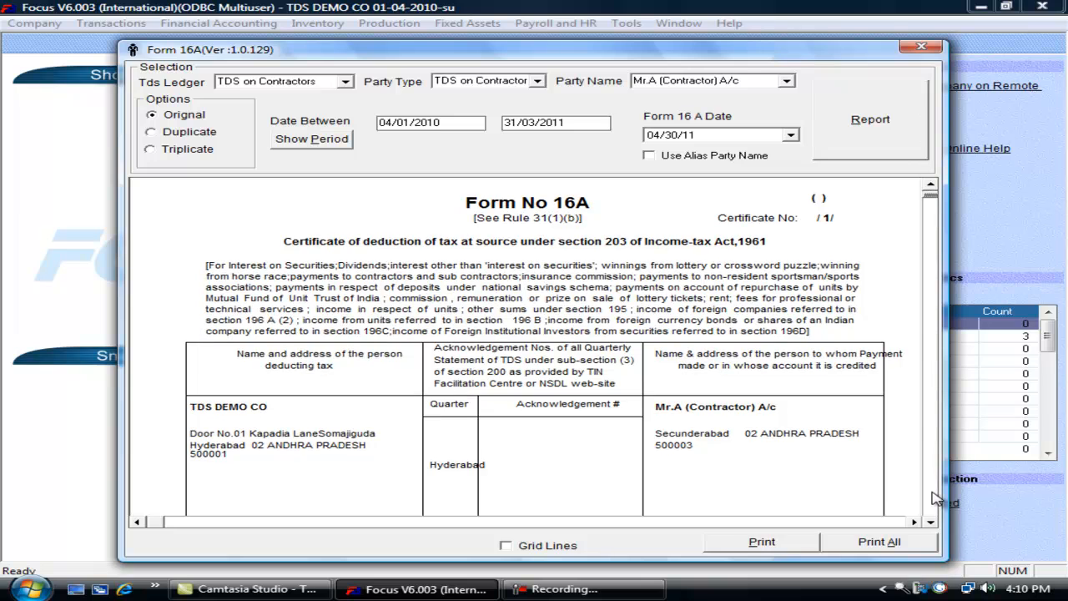
- Scroll through the Form 16A preview down to the 680 total
left_click(931, 498)
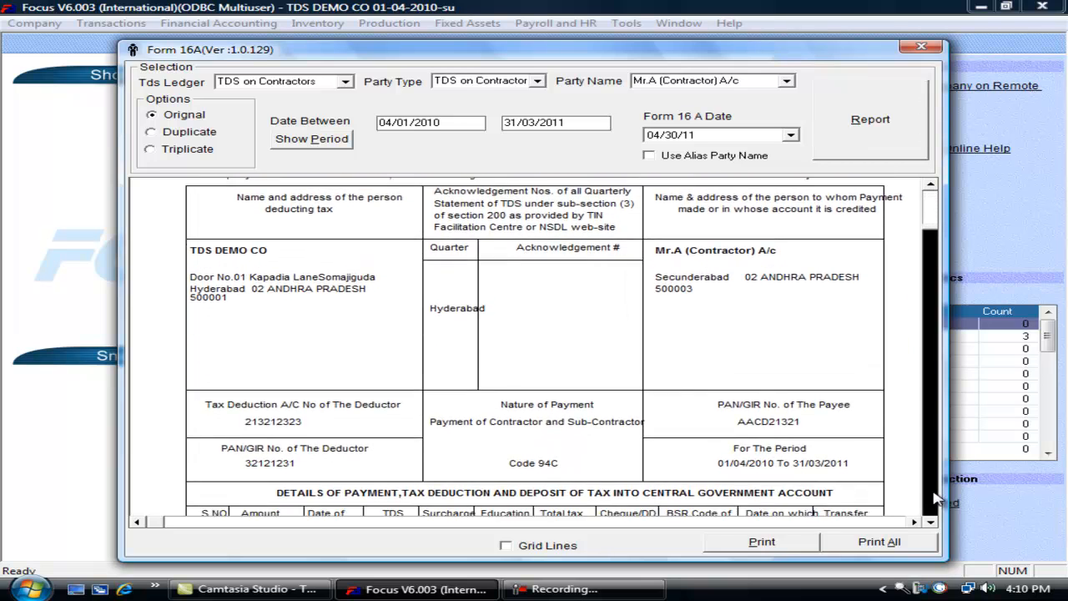
left_click(929, 207)
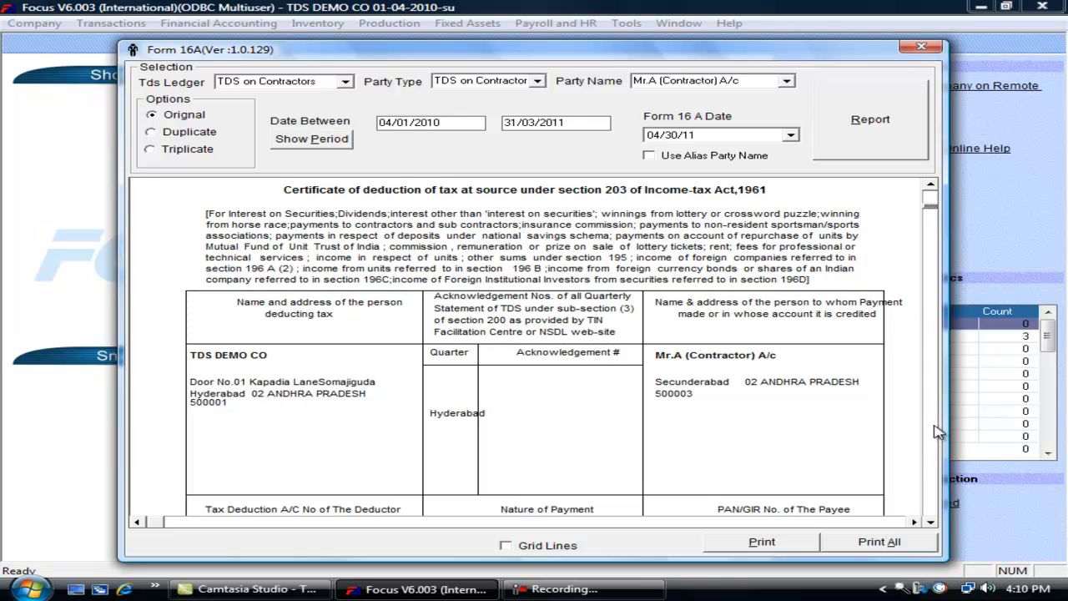
left_click(931, 522)
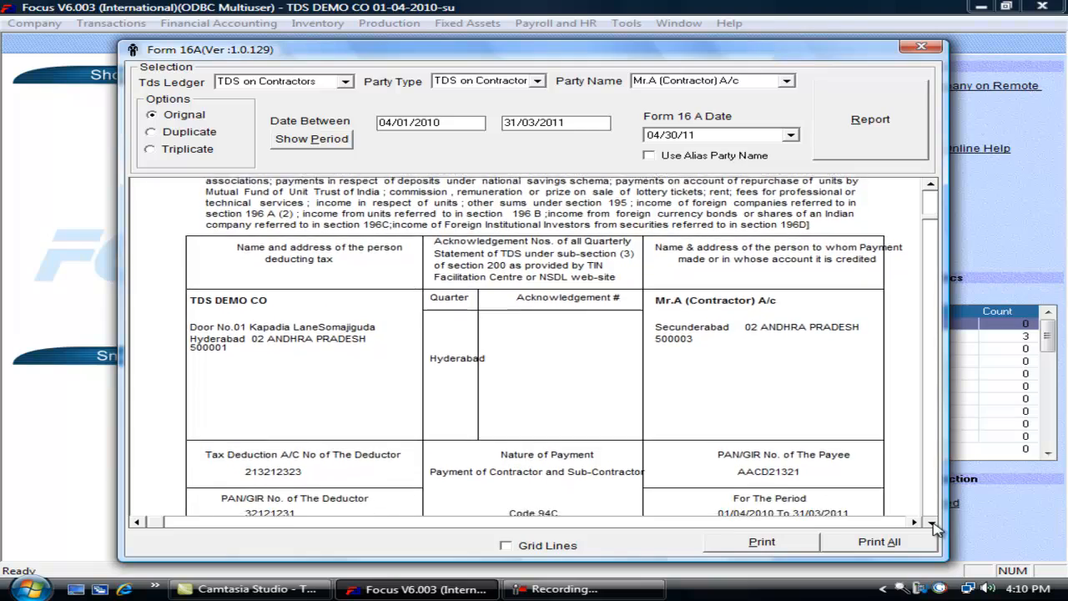
left_click(932, 523)
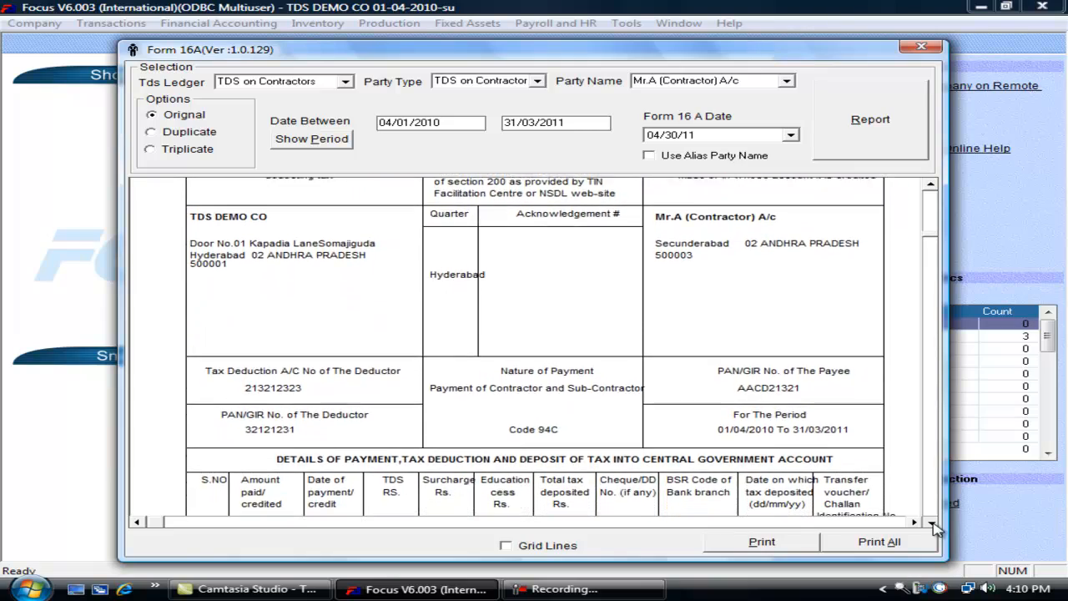
left_click(932, 523)
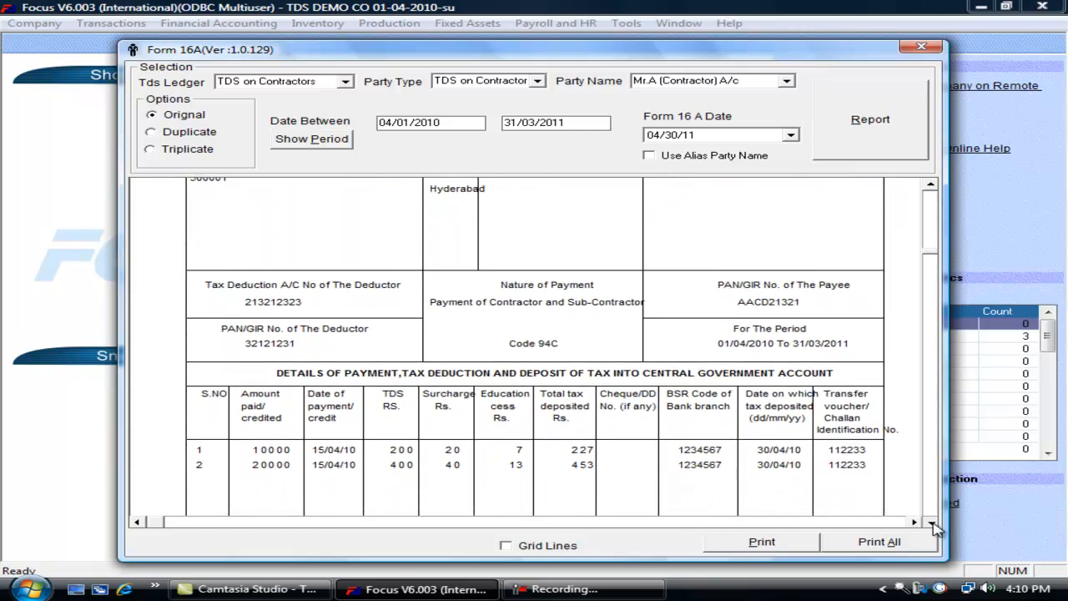
left_click(932, 523)
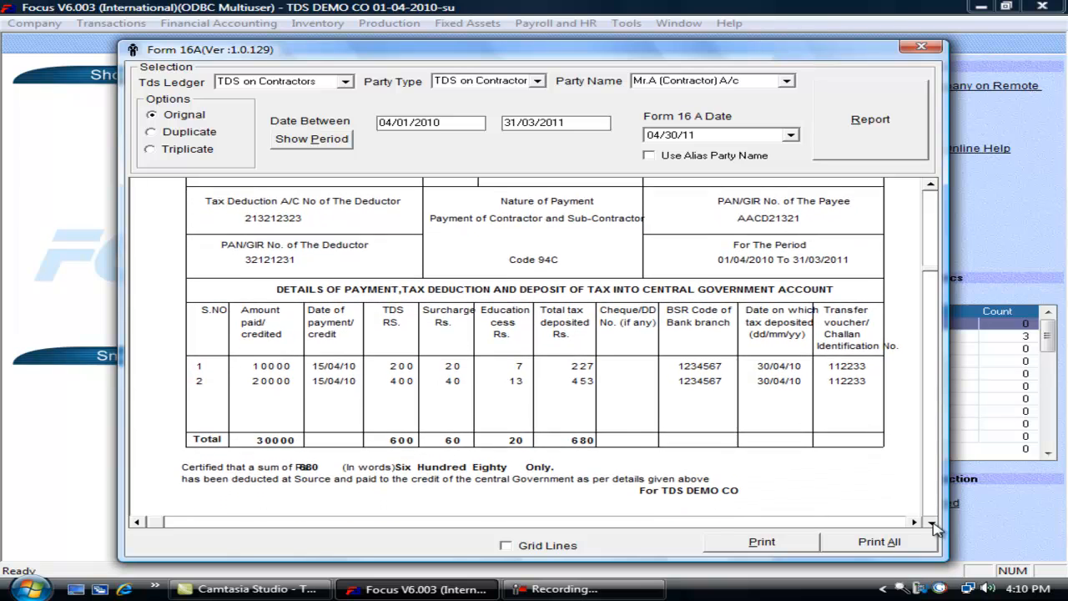
left_click(932, 523)
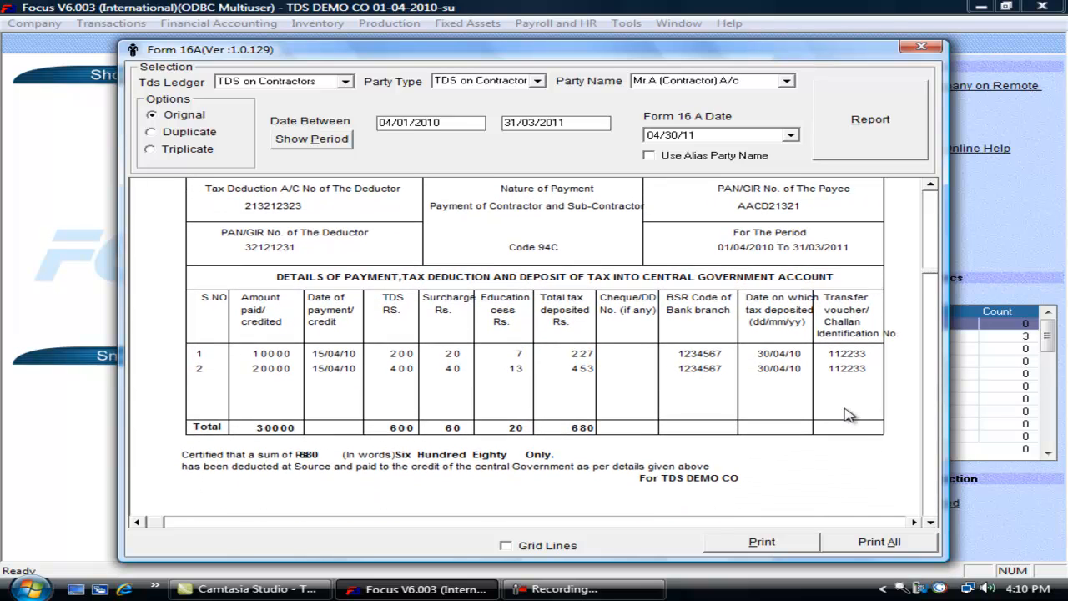
- Toggle grid lines on and off, view the signature block, and close the Form 16A window
left_click(527, 547)
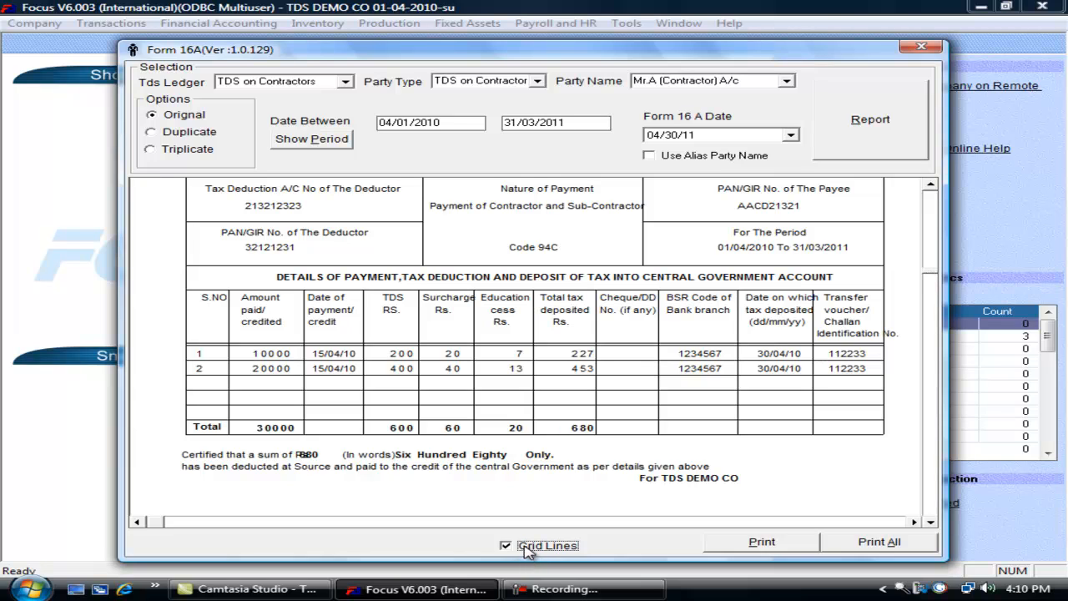
left_click(528, 549)
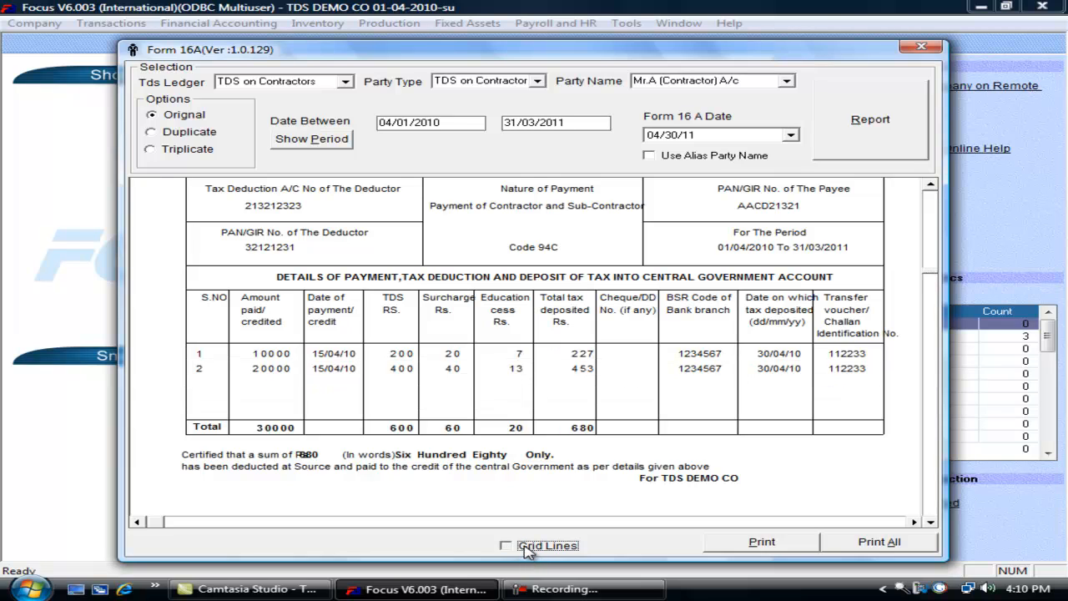
left_click(527, 549)
left_click(549, 549)
left_click(930, 522)
left_click_drag(932, 524, 932, 524)
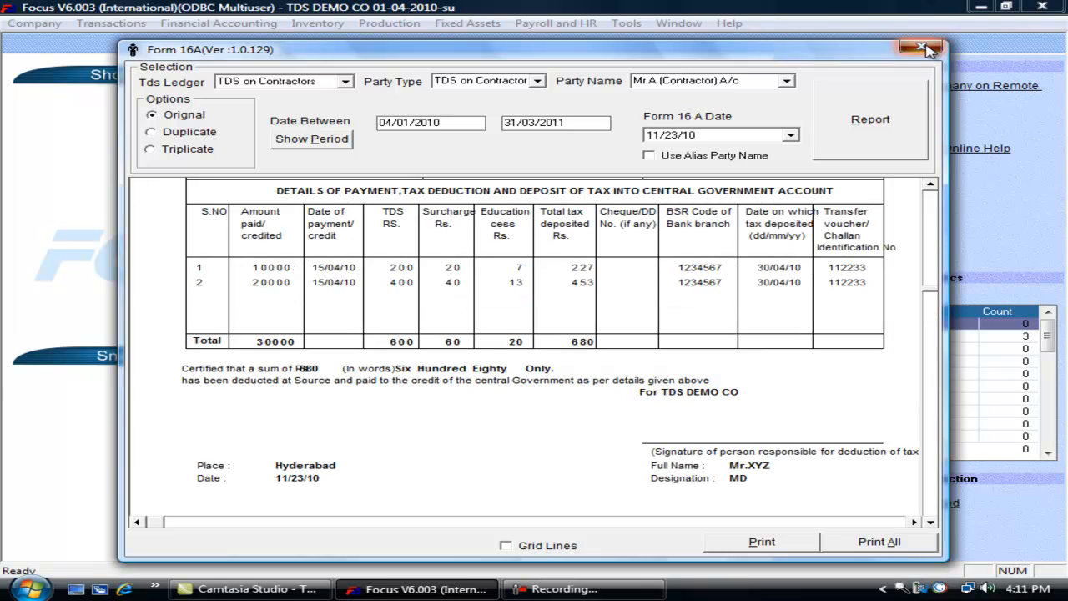
left_click(922, 49)
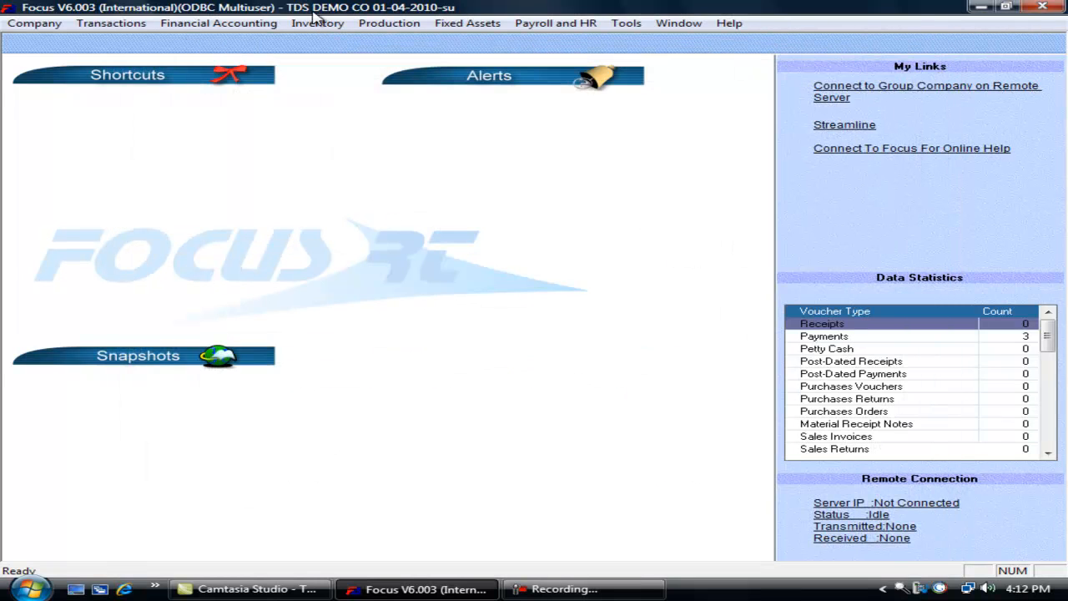
- Generate the Form 26Q return Form26Q1.txt for 04/01/2010–30/06/2010, then open Computer
left_click(125, 23)
mouse_move(251, 210)
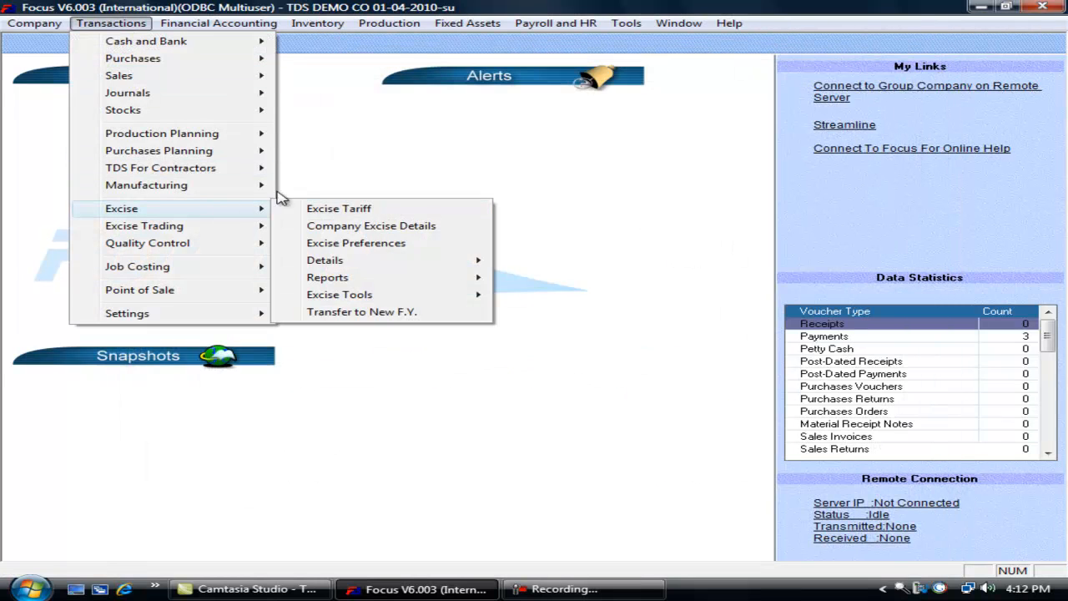
mouse_move(234, 170)
mouse_move(429, 324)
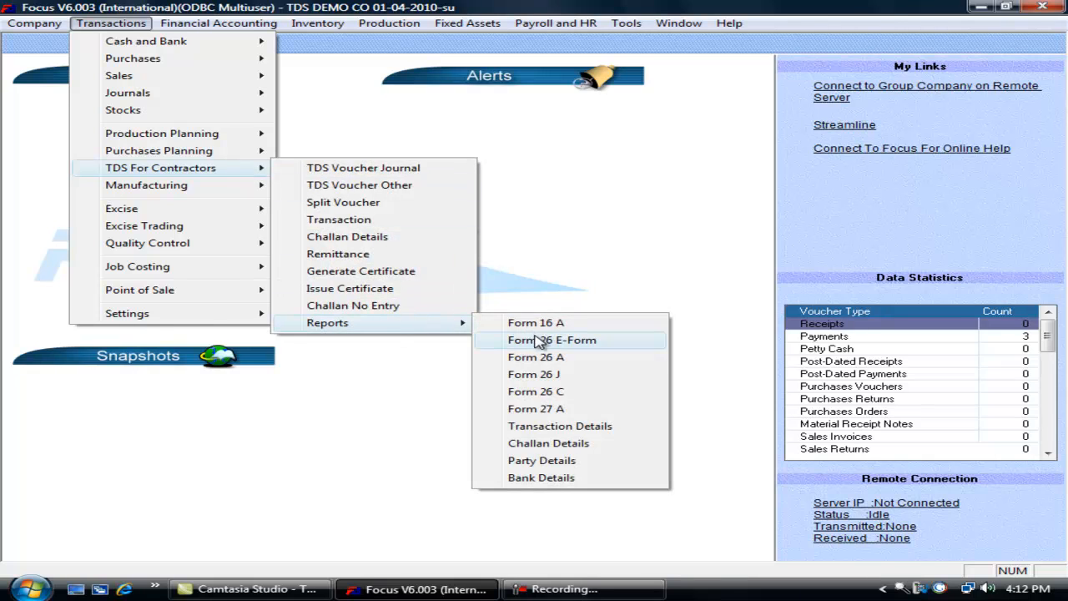
left_click(538, 343)
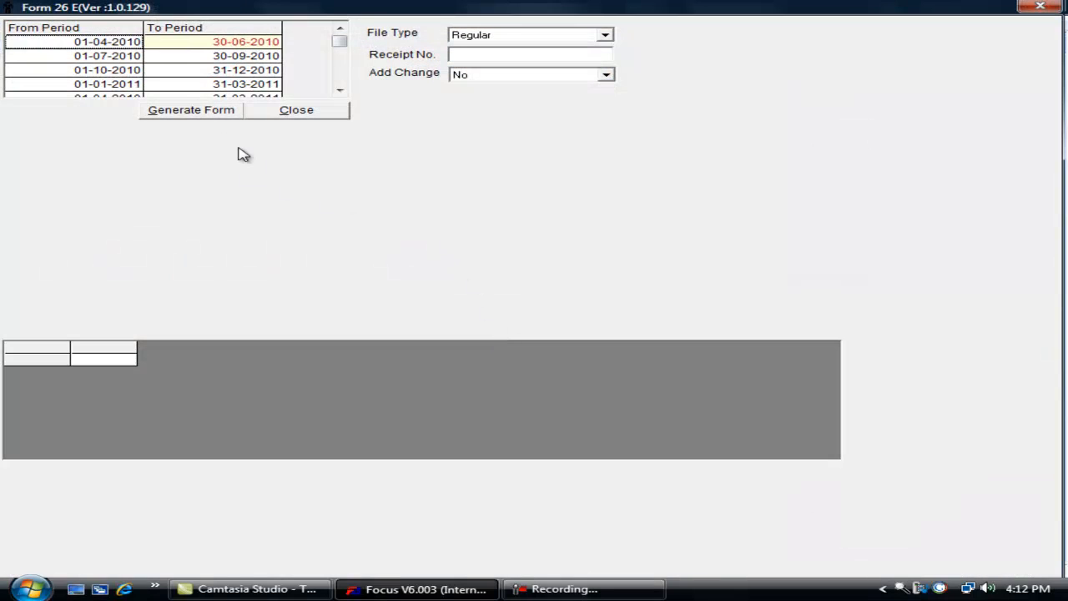
double_click(140, 44)
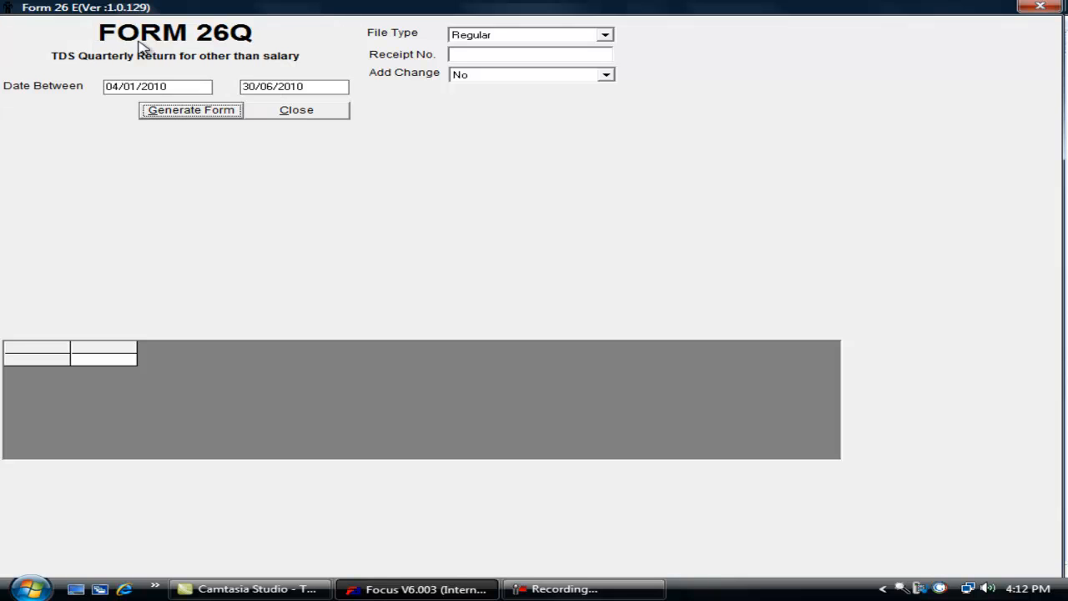
left_click(200, 114)
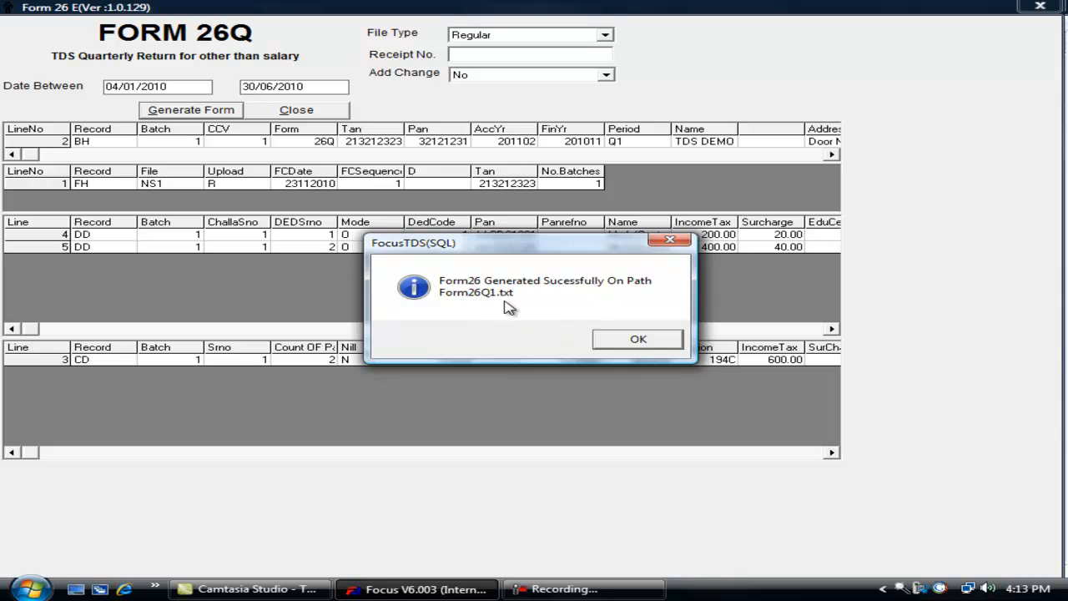
left_click(634, 340)
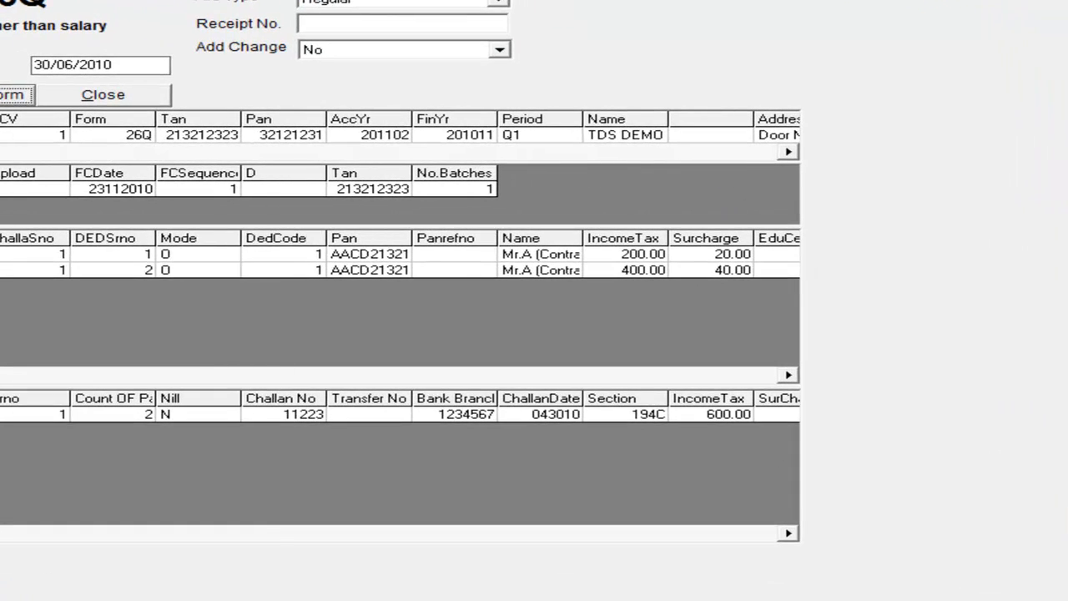
key("super")
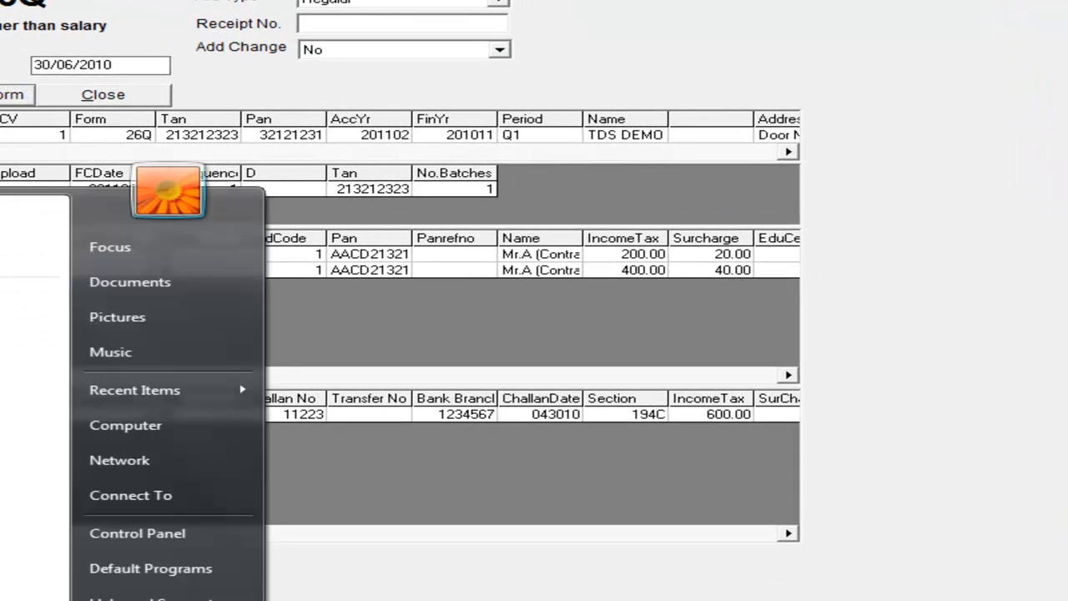
left_click(179, 422)
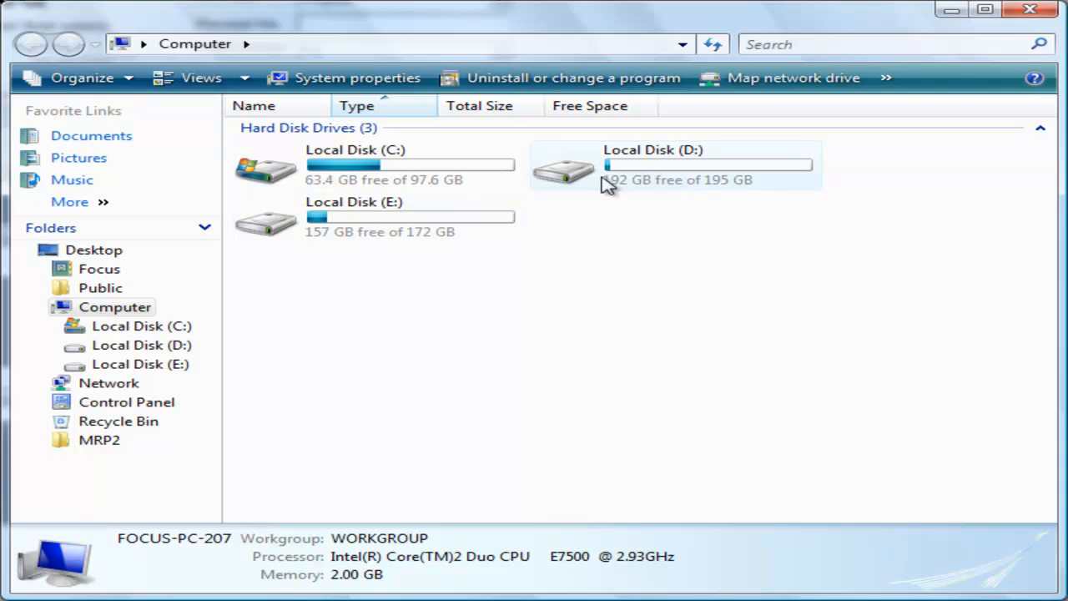
- Search E:\Focus6RT for 'fo' to find the 626-byte Form26Q1 text file, then close Explorer
double_click(350, 219)
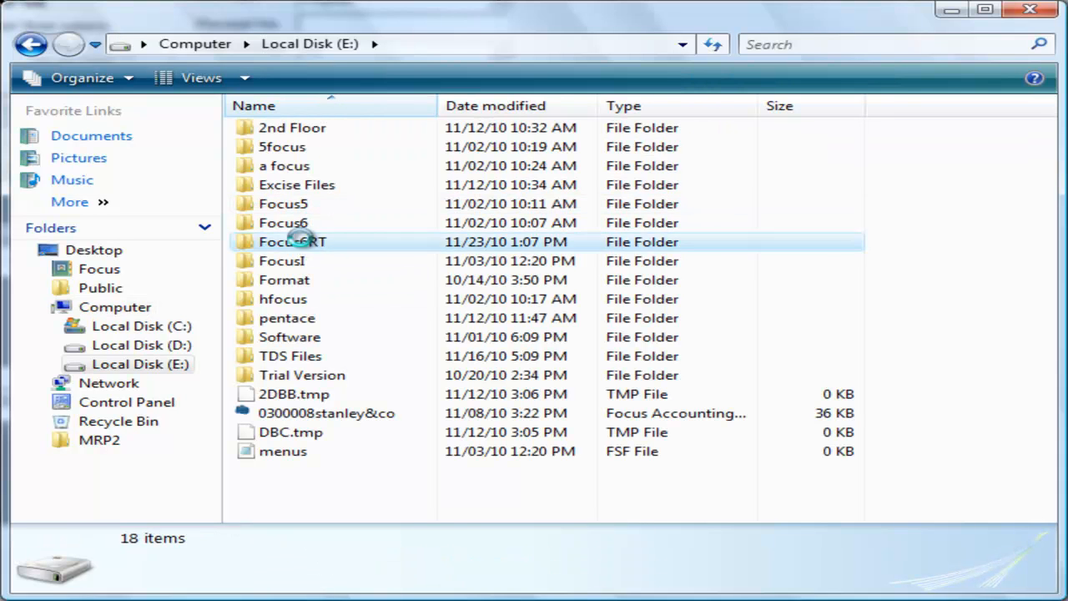
double_click(303, 242)
left_click(779, 45)
type("fo")
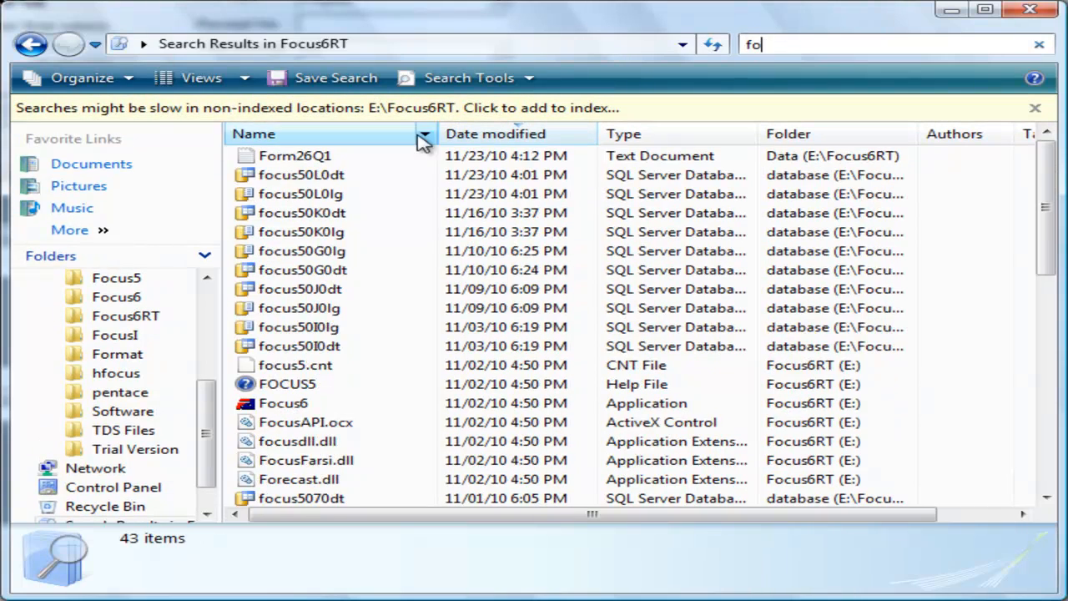
left_click(350, 159)
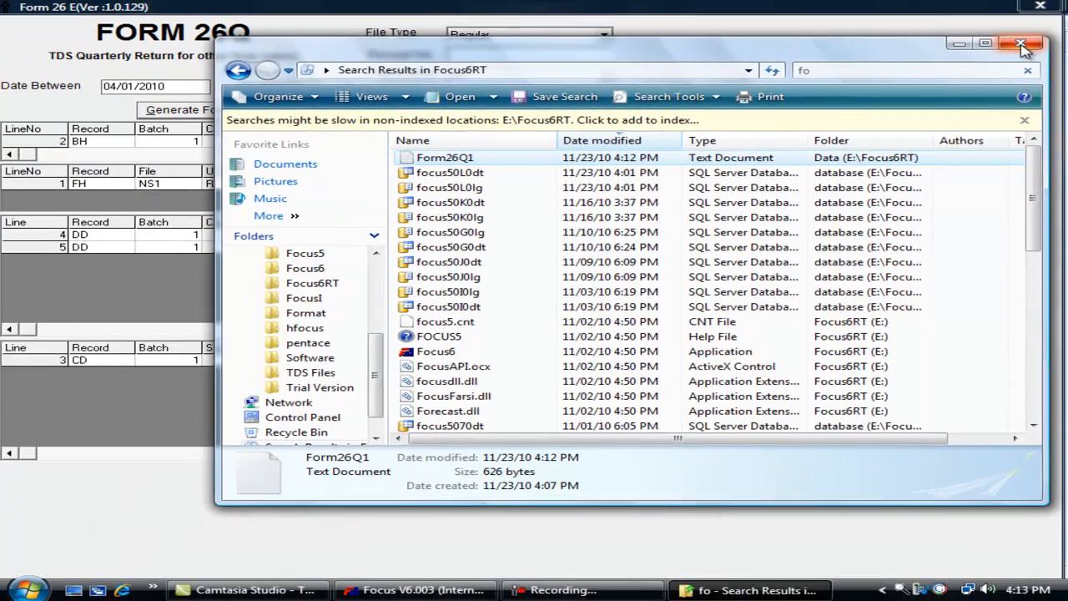
left_click(1021, 45)
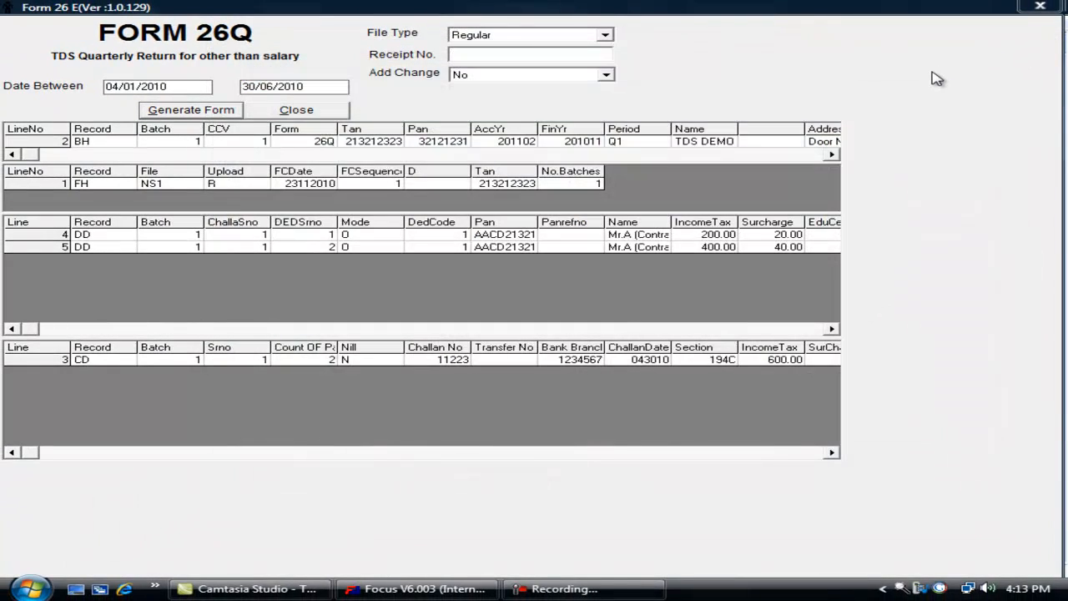
- Close the Form 26Q screen and open the Form 26 A annual return for TDS DEMO CO
left_click(1040, 6)
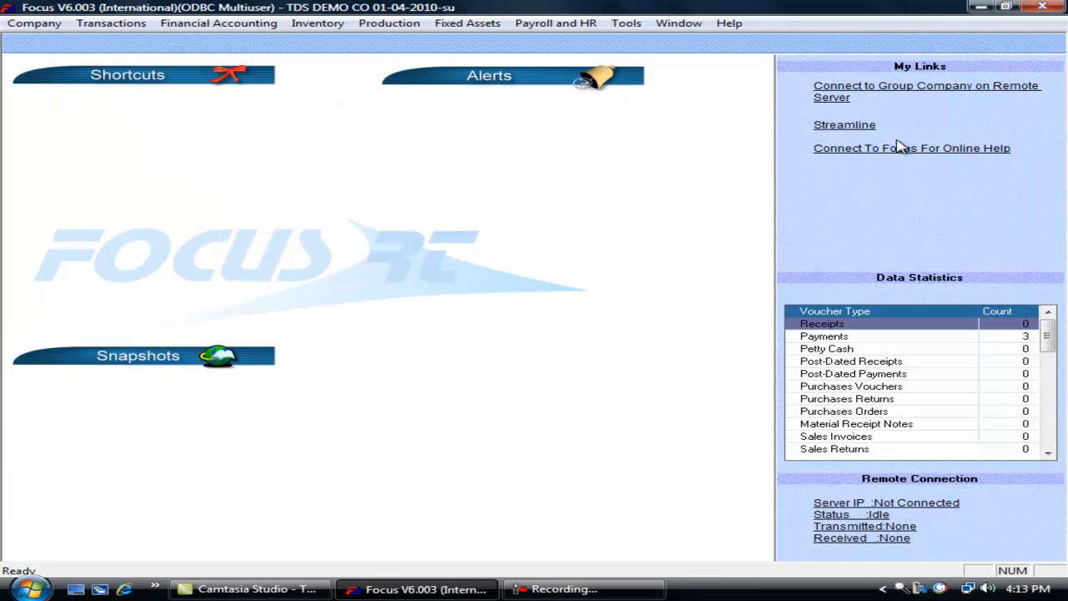
left_click(138, 31)
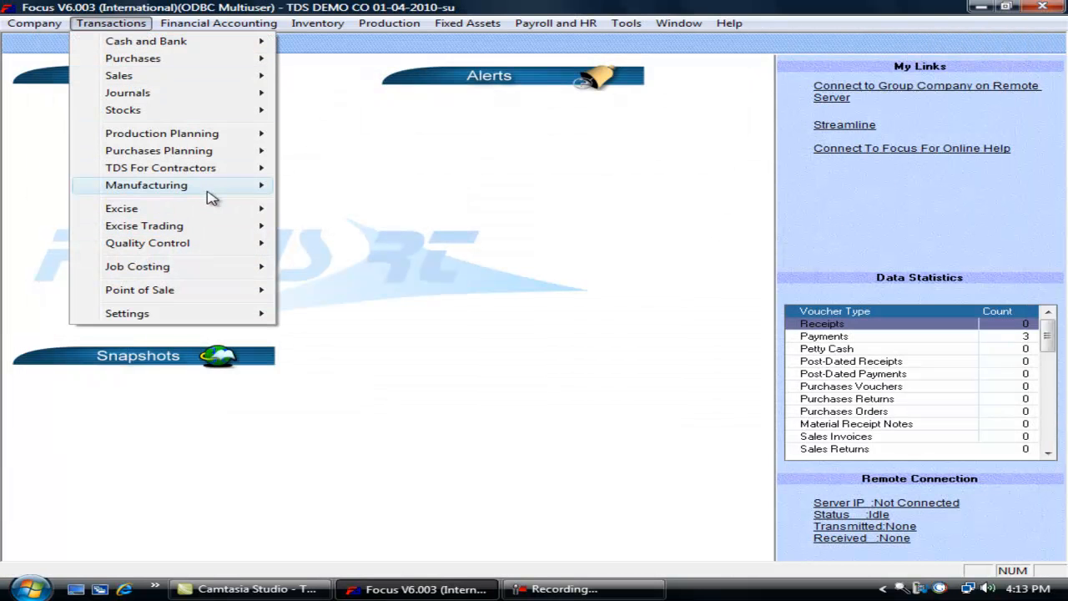
mouse_move(238, 171)
mouse_move(434, 323)
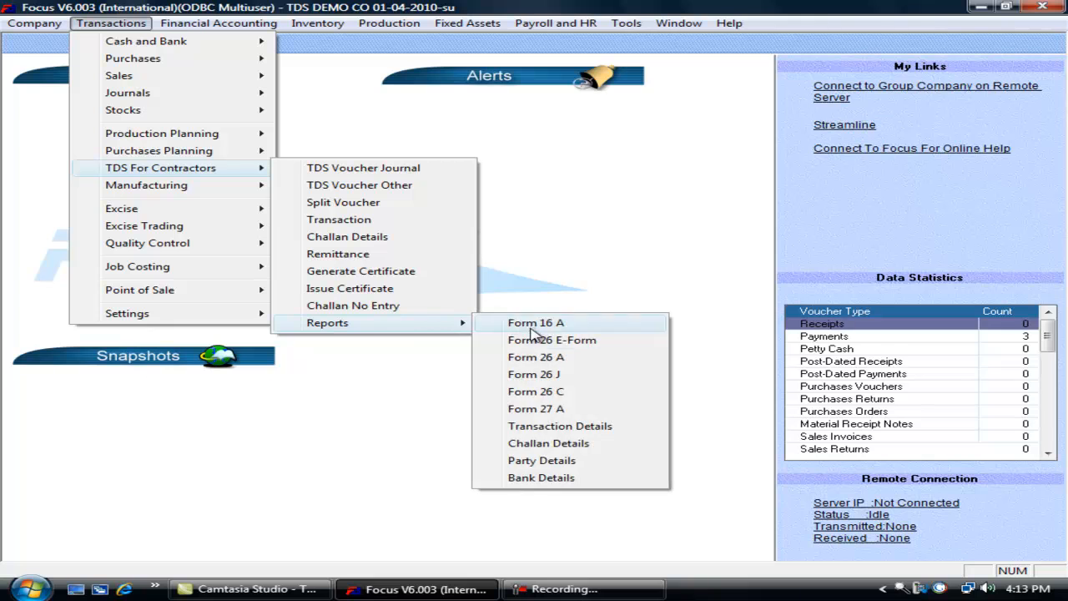
left_click(538, 367)
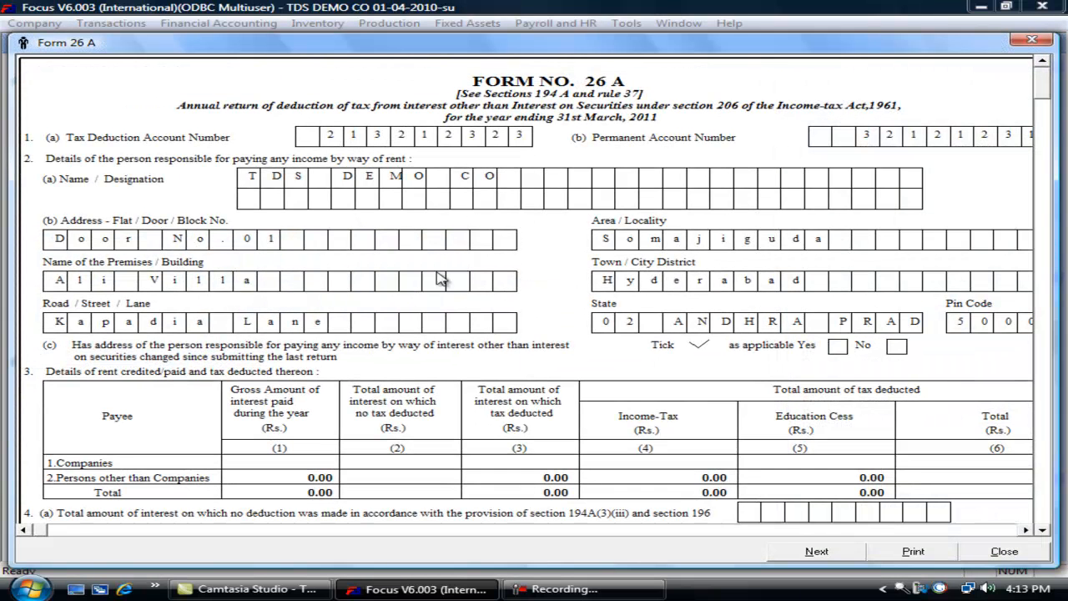
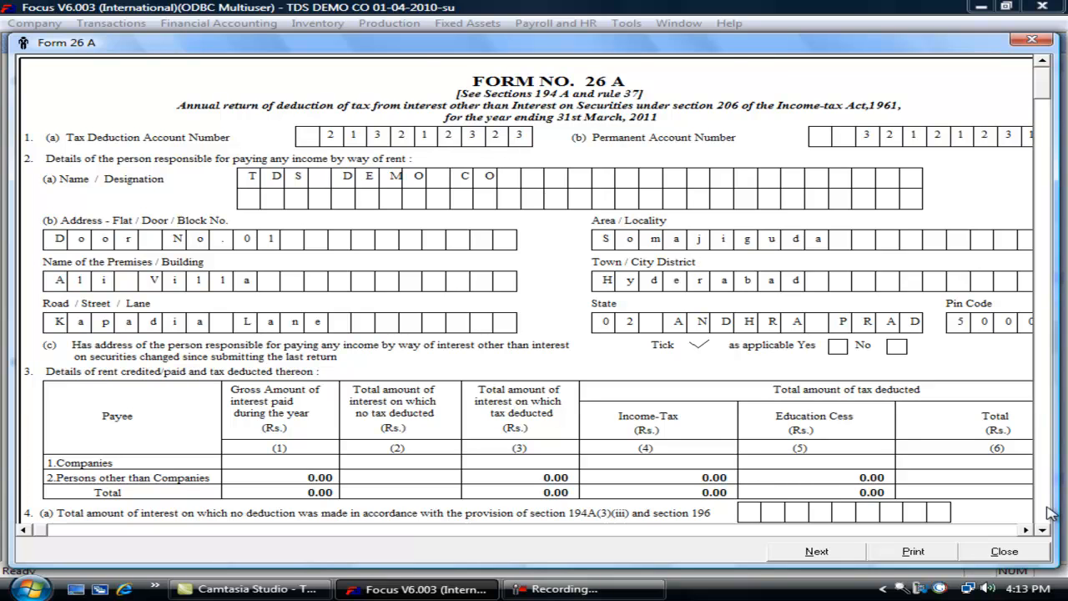
- Scroll through the Form 26A return's zero-value tax totals, then close it to reach the dashboard
scroll(1047, 514, "down", 5)
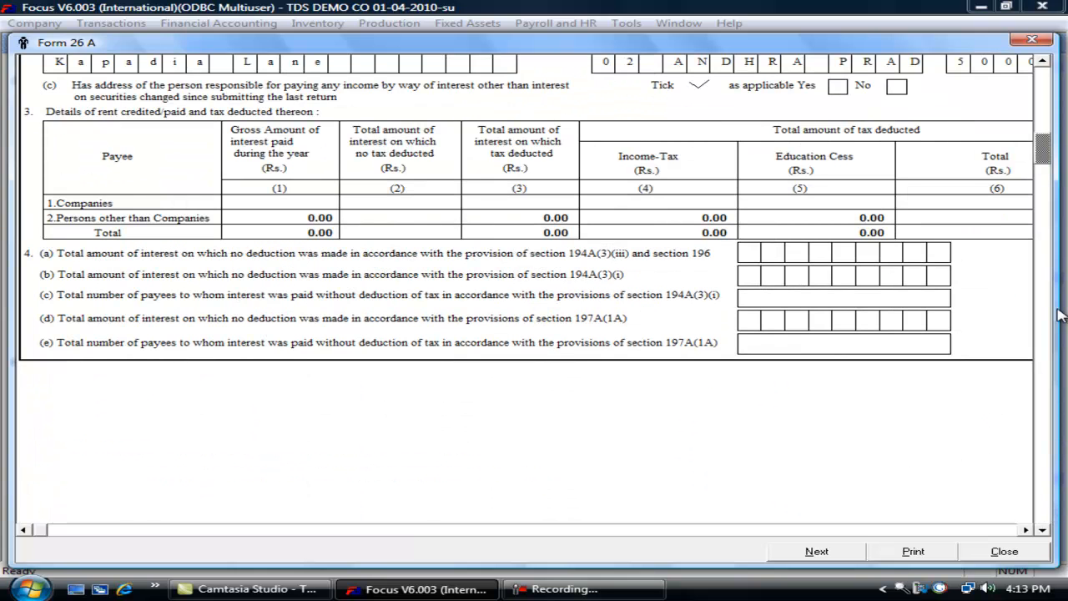
left_click(1049, 83)
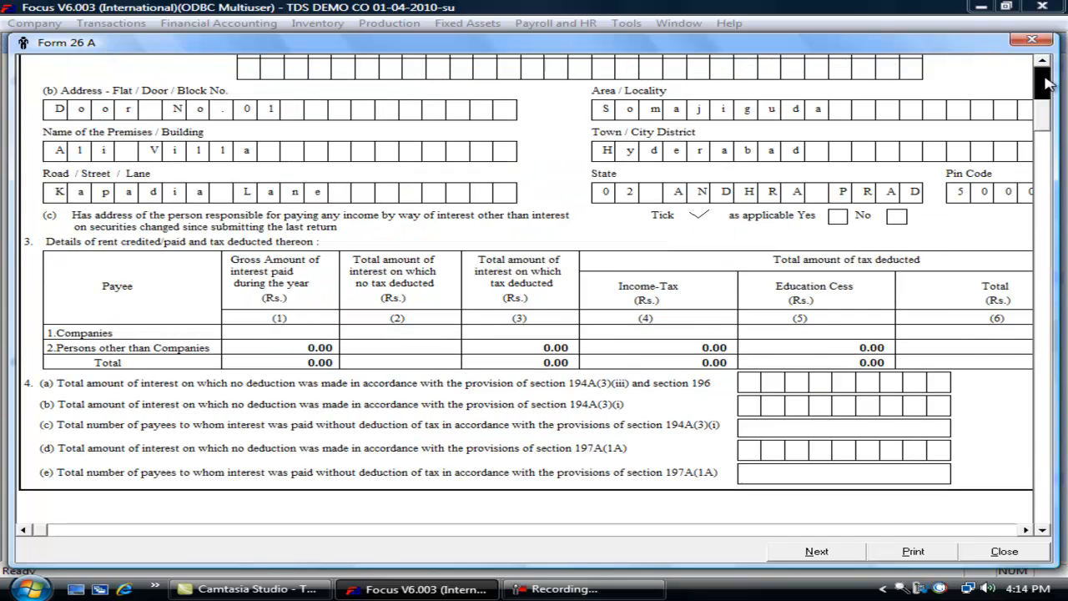
left_click(1049, 83)
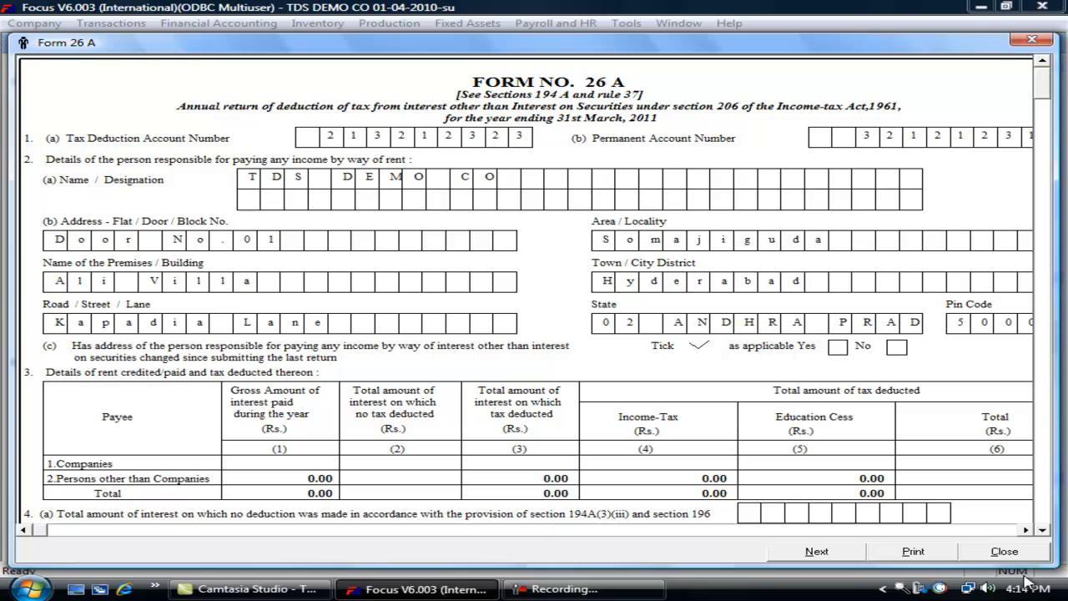
left_click(1012, 554)
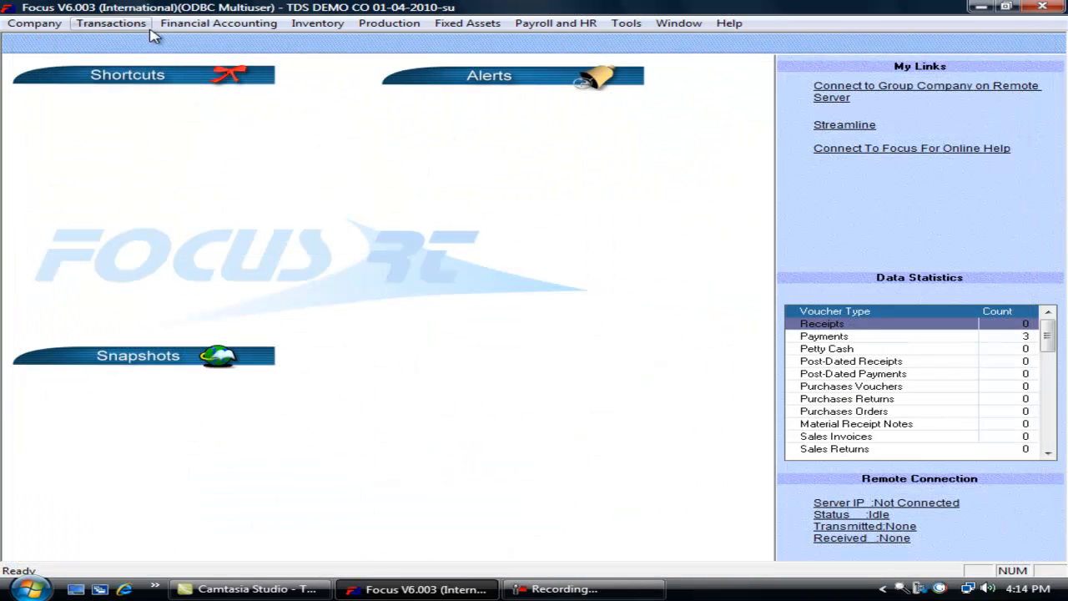
left_click(107, 17)
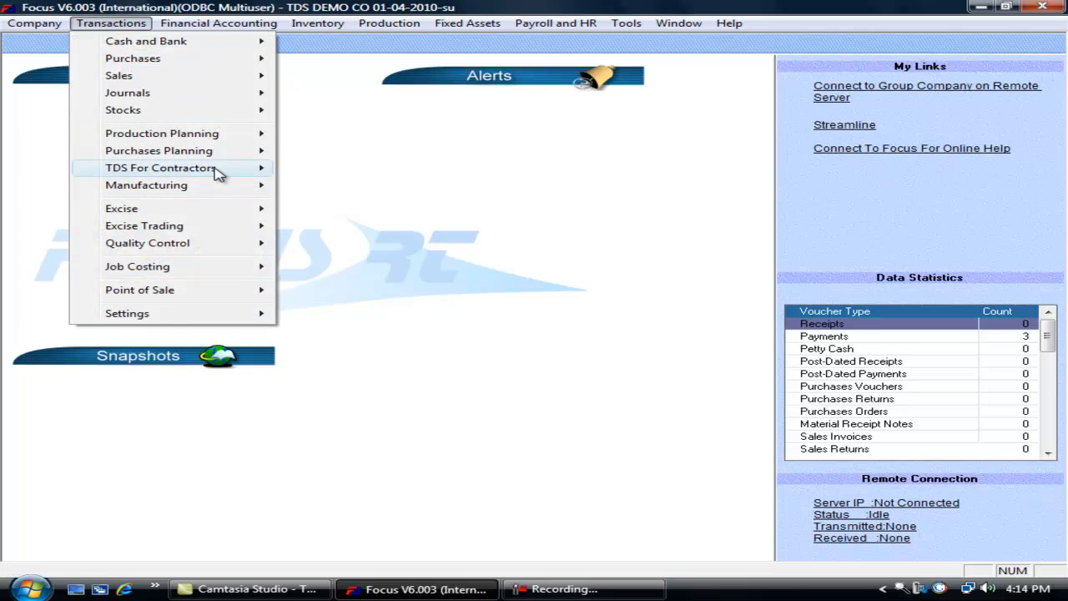
mouse_move(214, 171)
mouse_move(381, 326)
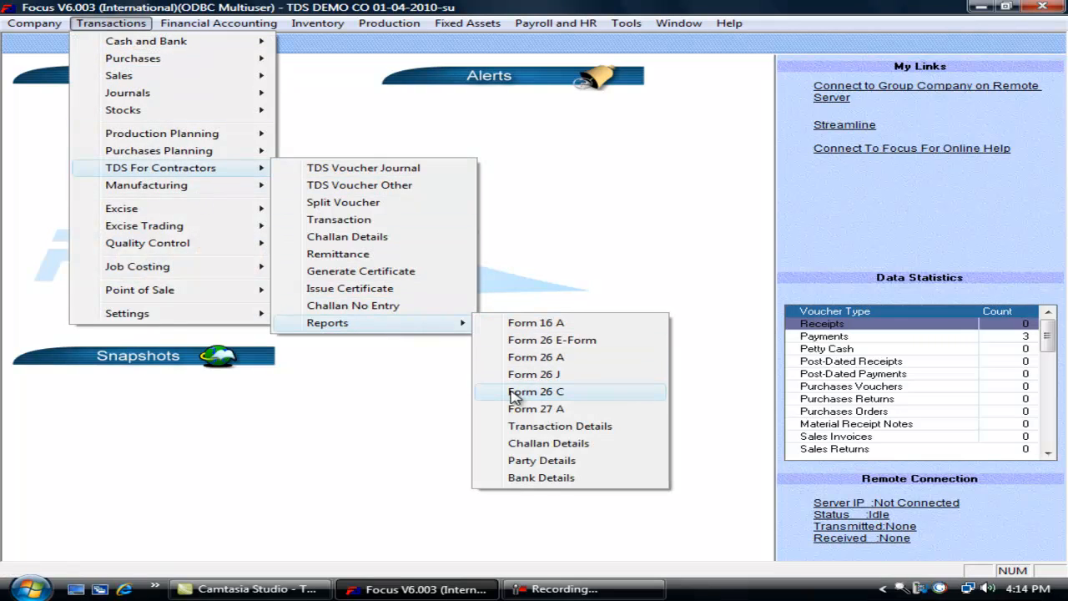
left_click(492, 374)
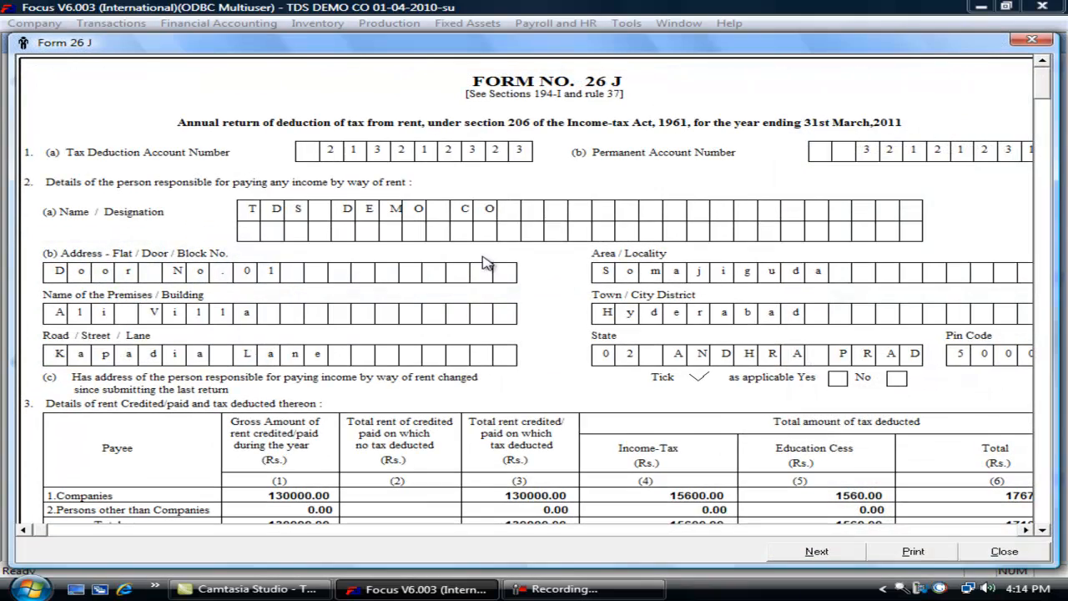
left_click(1031, 39)
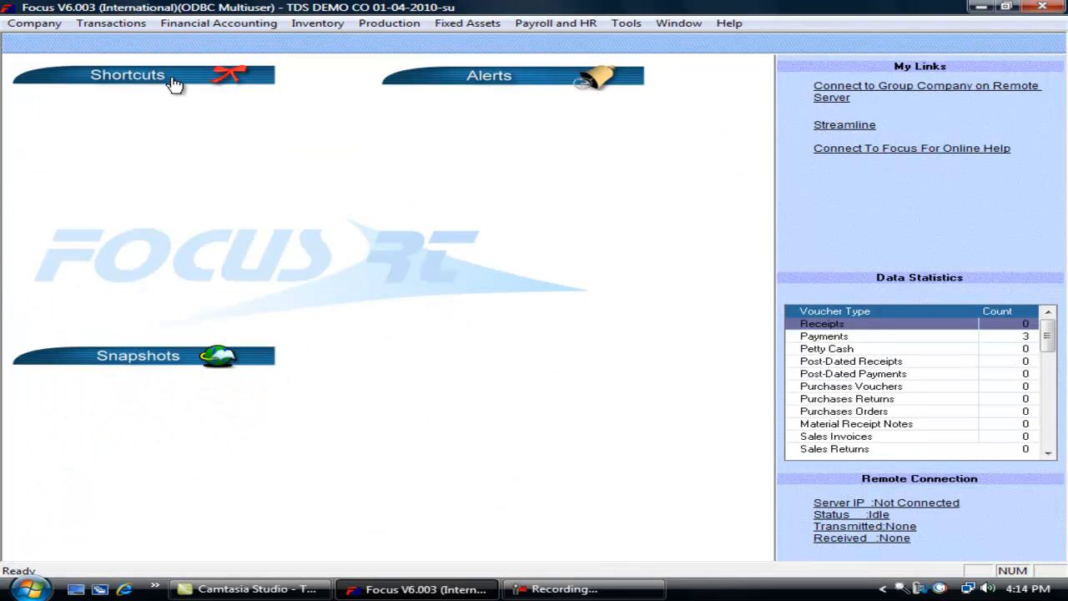
left_click(121, 27)
mouse_move(226, 172)
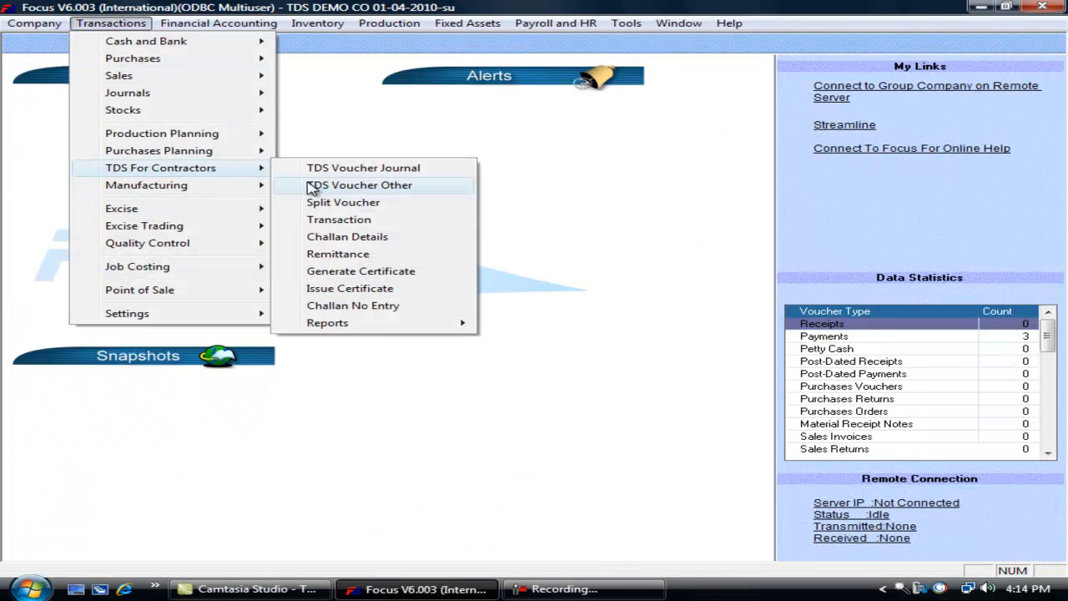
mouse_move(447, 323)
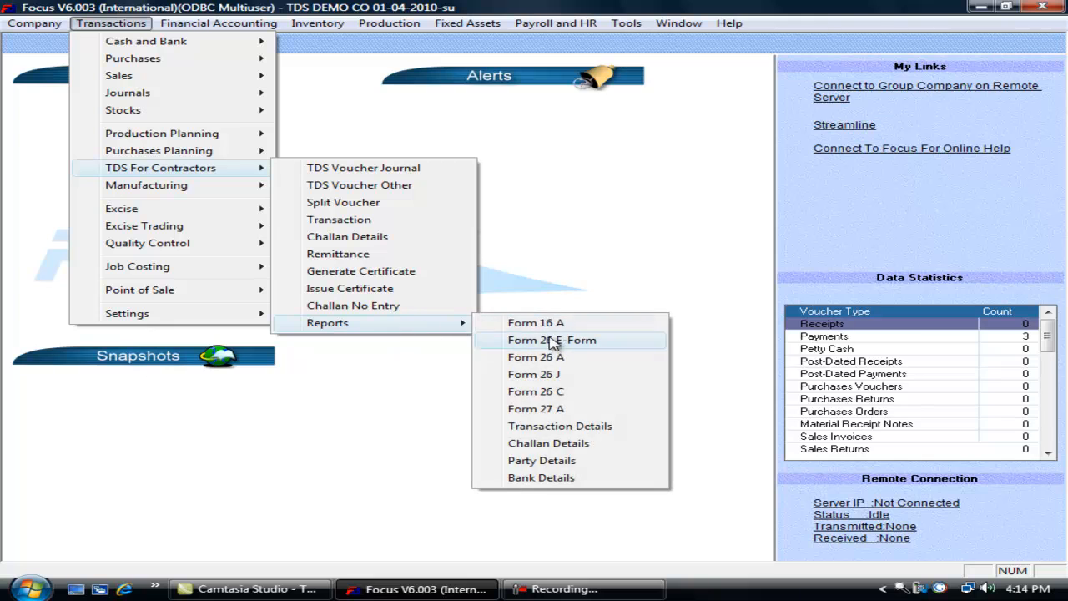
left_click(527, 390)
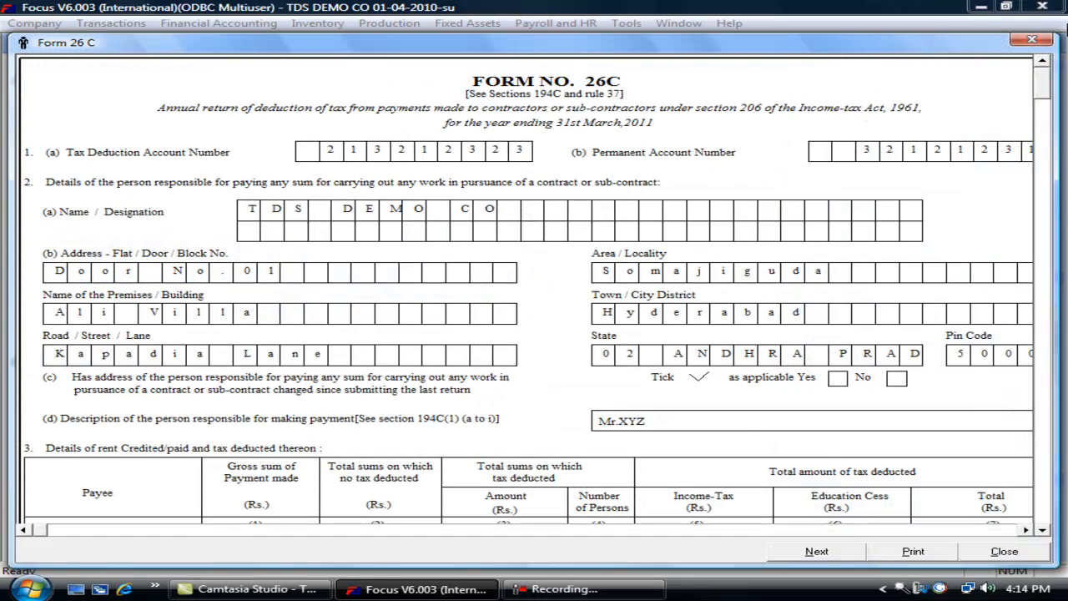
left_click(1032, 40)
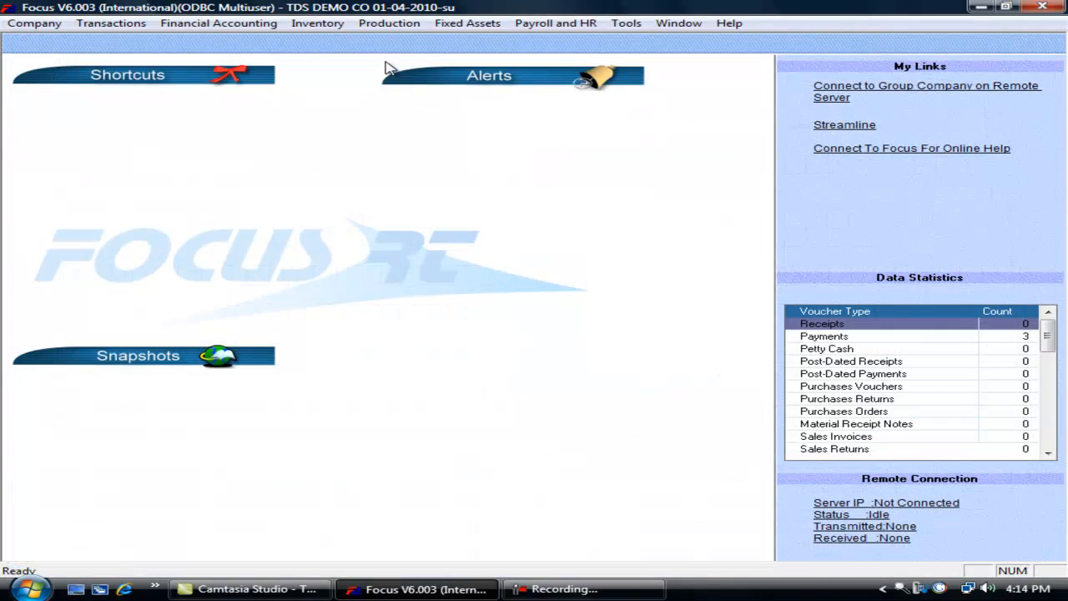
left_click(134, 25)
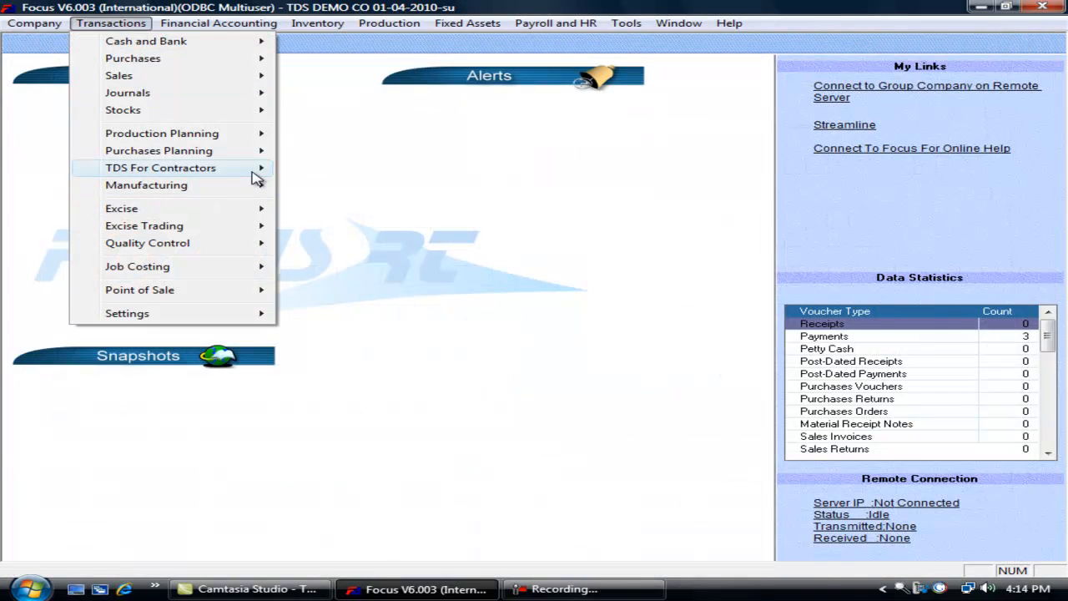
mouse_move(276, 177)
mouse_move(455, 324)
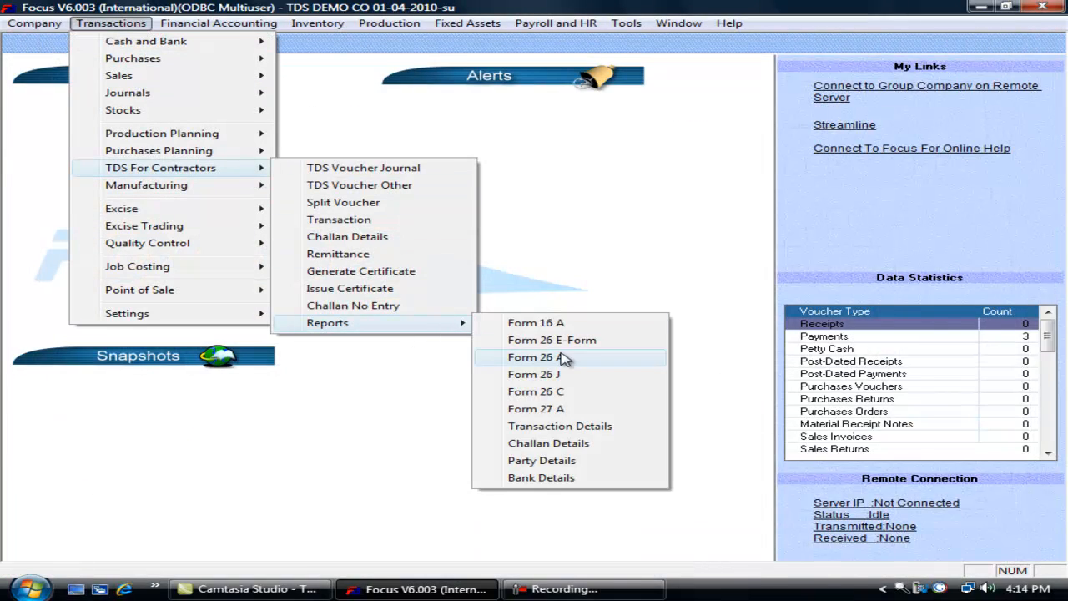
left_click(535, 413)
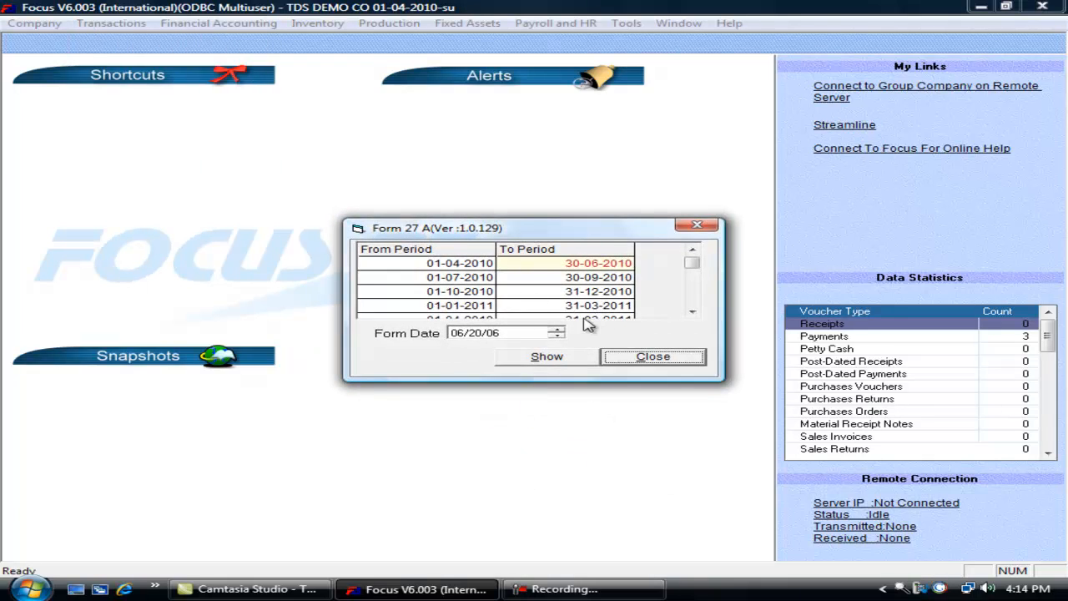
double_click(488, 264)
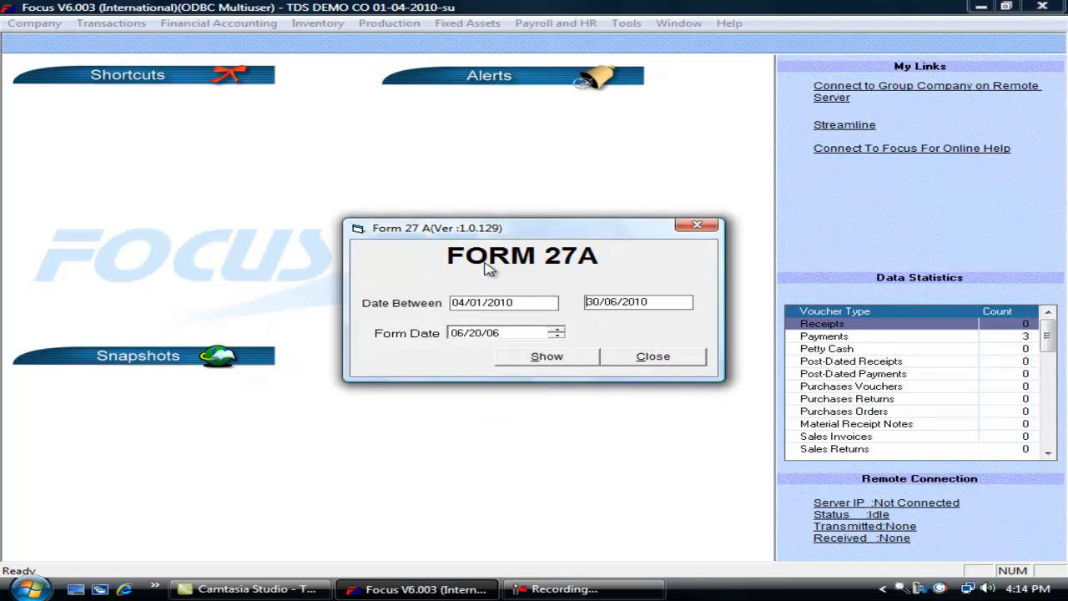
left_click(548, 356)
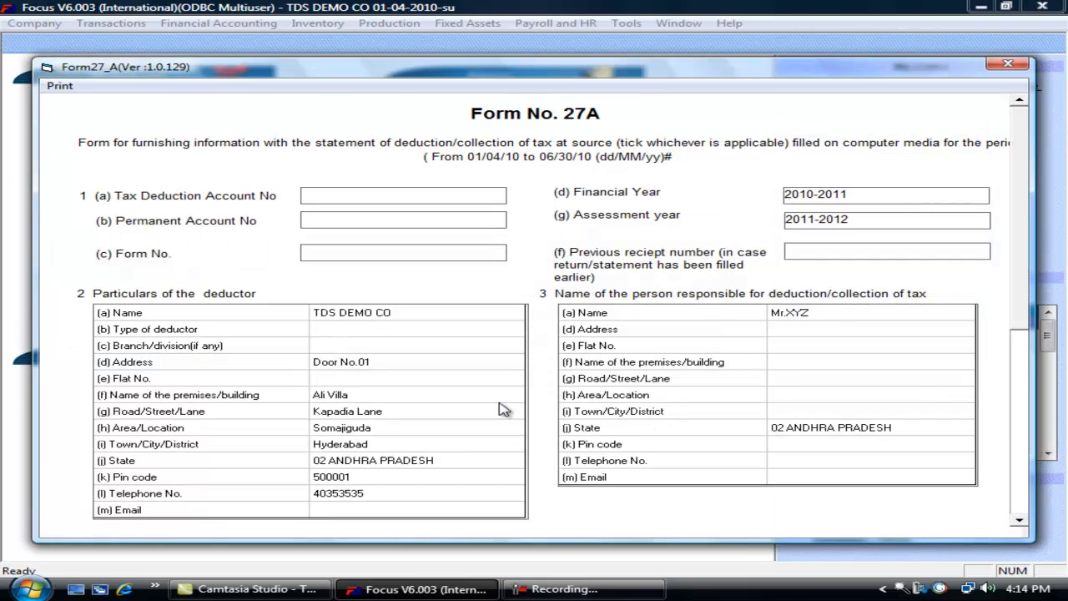
left_click(1025, 501)
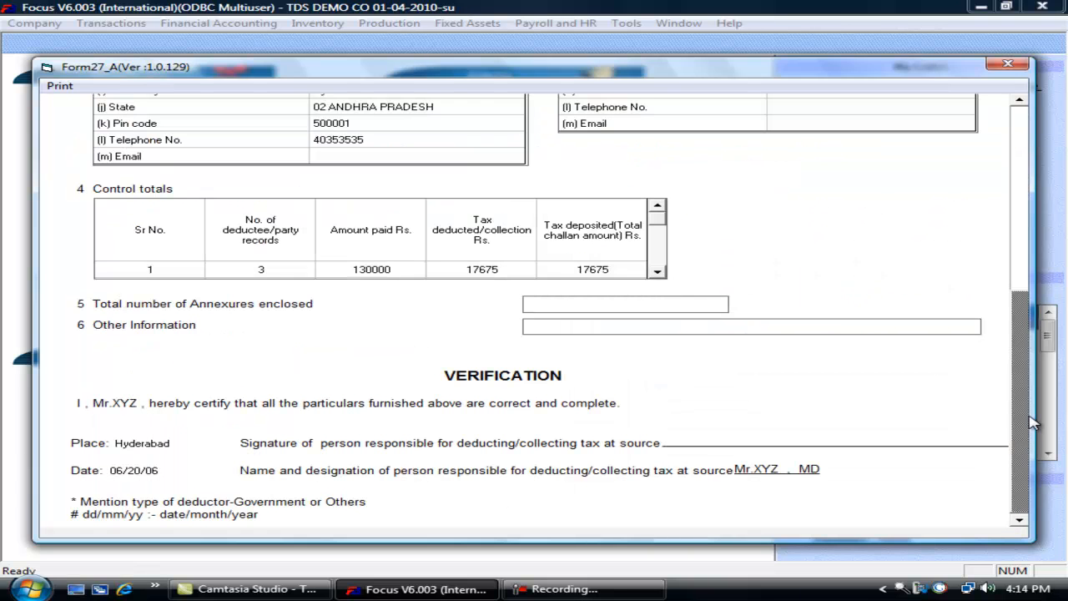
left_click_drag(1021, 405, 1049, 172)
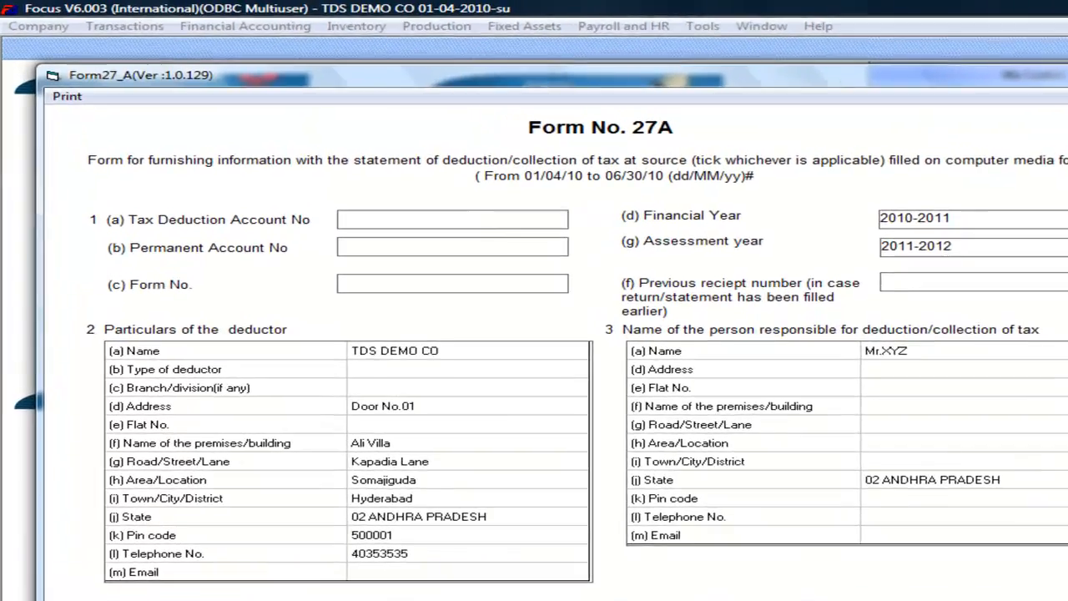
left_click(1008, 63)
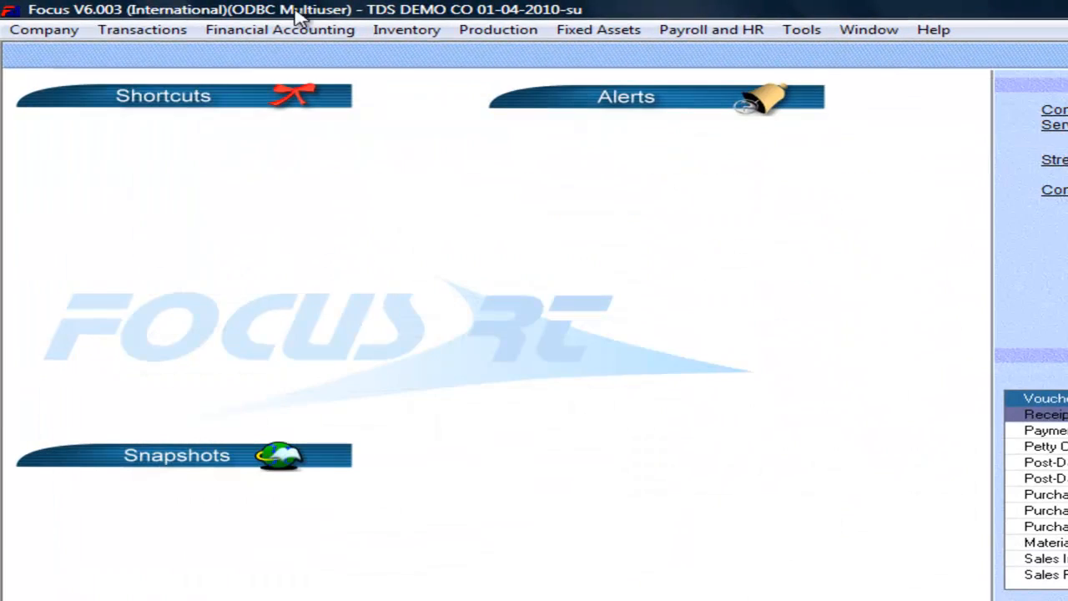
- Generate the TDS Transaction Details Report for 04/01/10–11/23/10
left_click(152, 33)
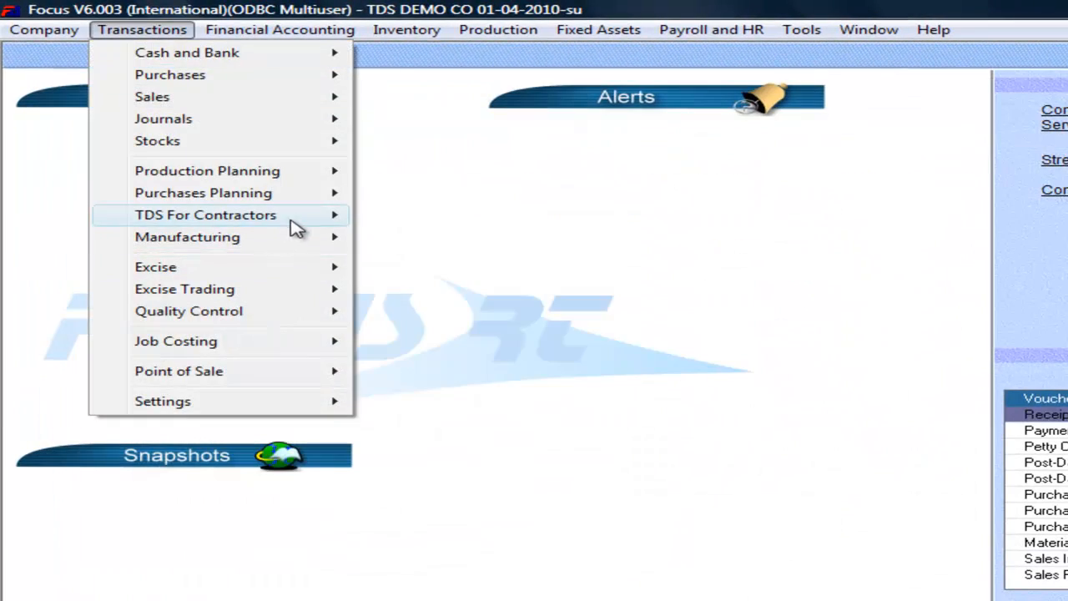
mouse_move(323, 218)
mouse_move(546, 417)
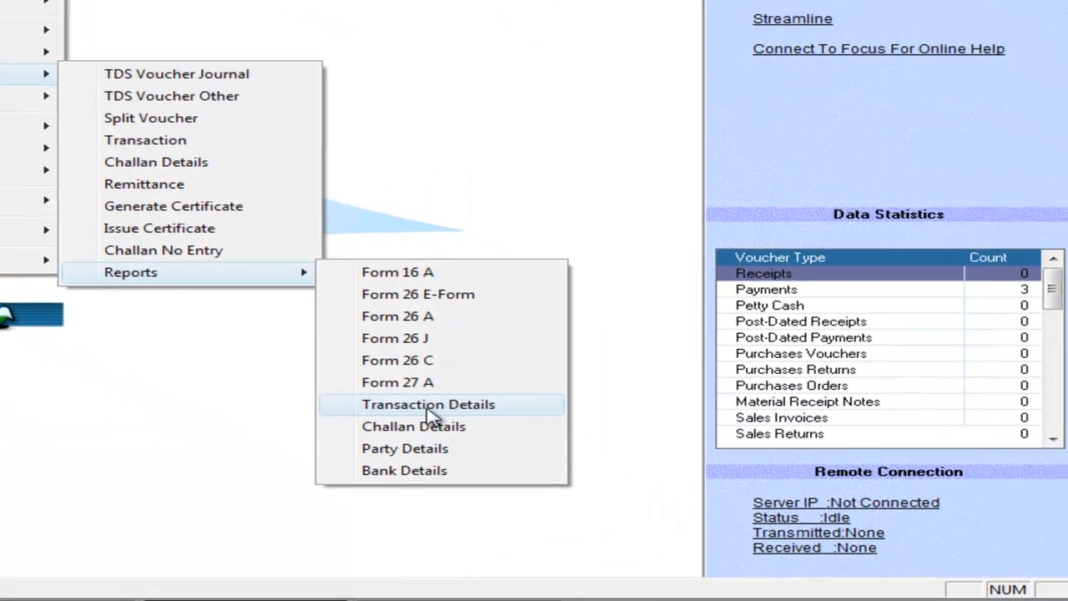
left_click(709, 545)
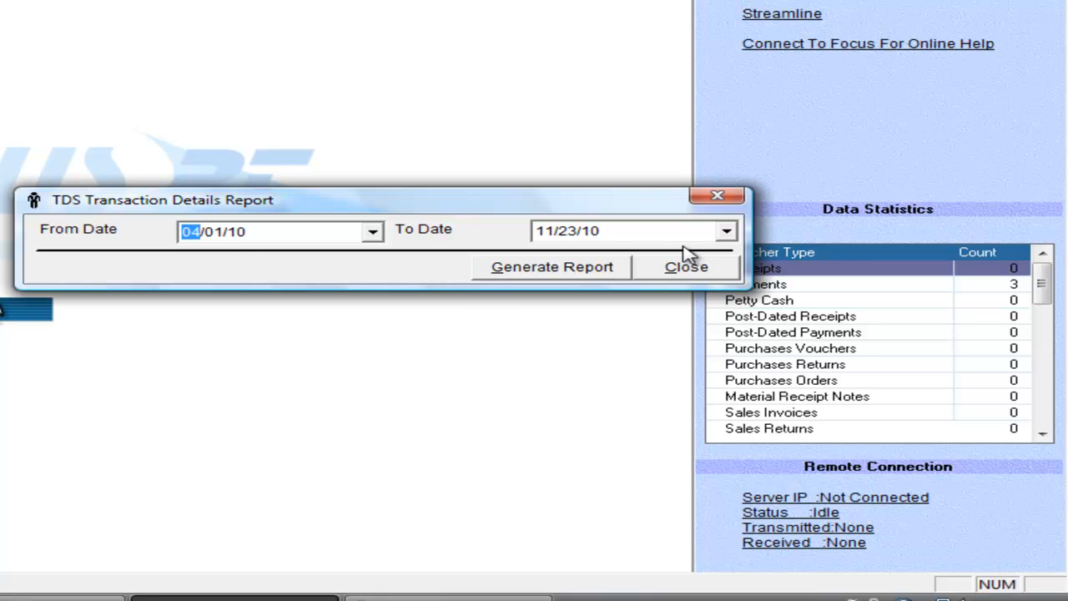
left_click(588, 271)
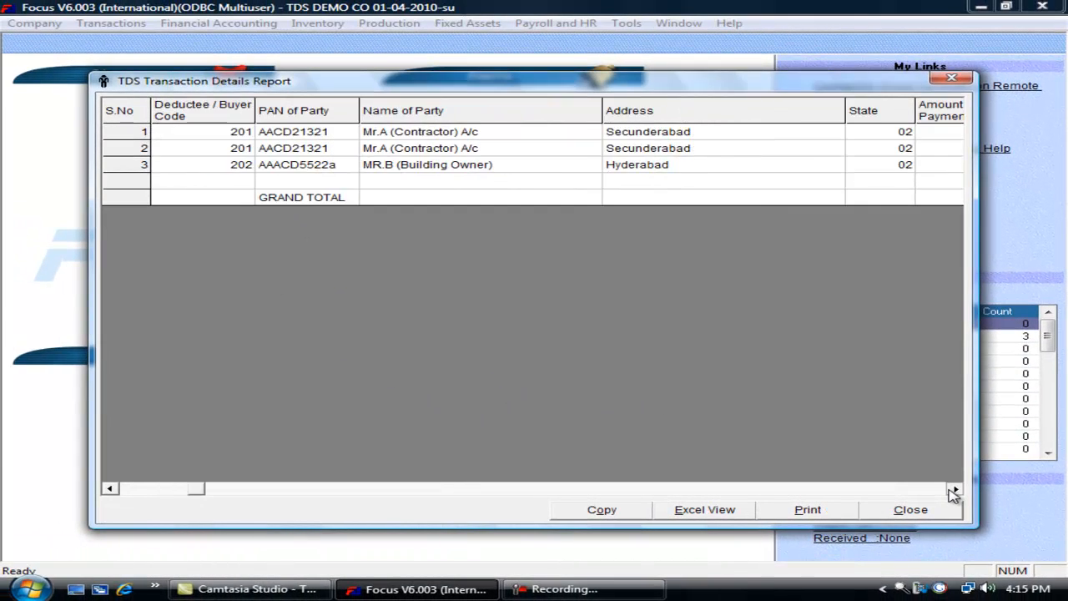
- Review the report's three deductions totalling 17675, then close the report and its date prompt
left_click(954, 490)
left_click(953, 490)
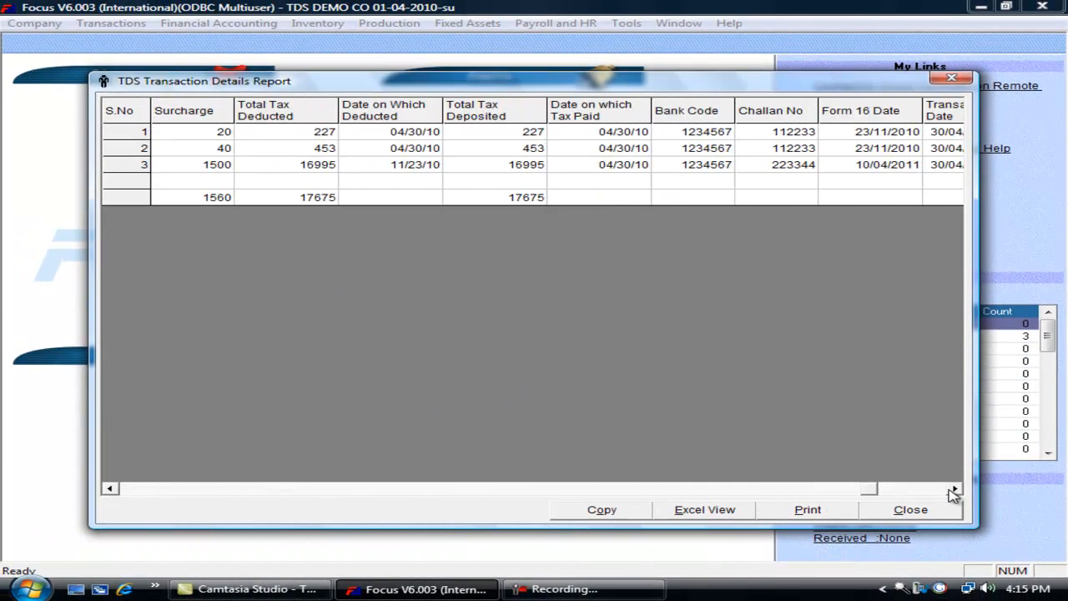
left_click(954, 489)
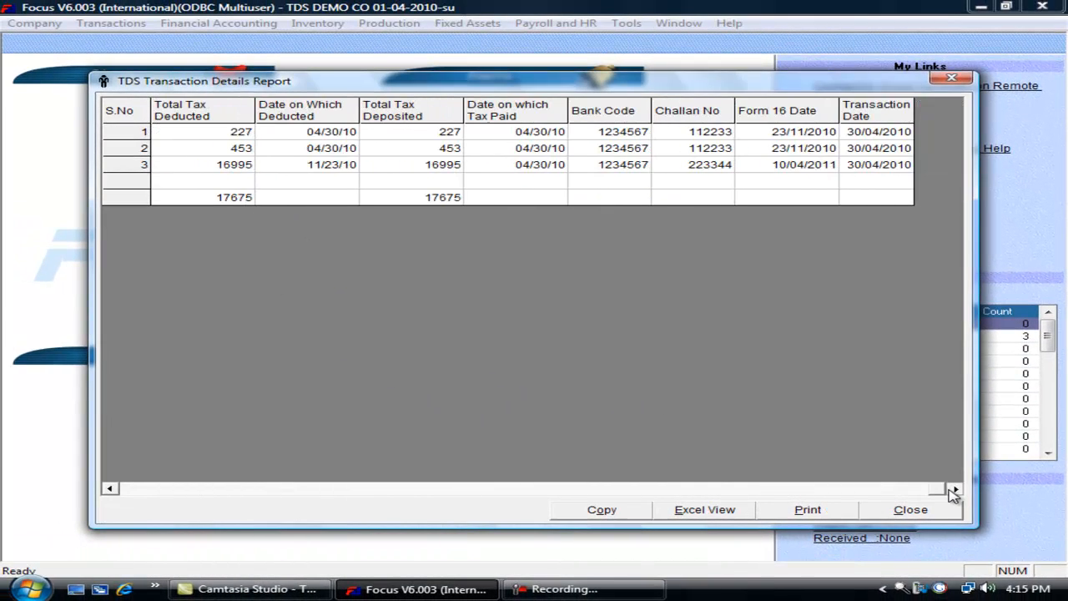
left_click(123, 490)
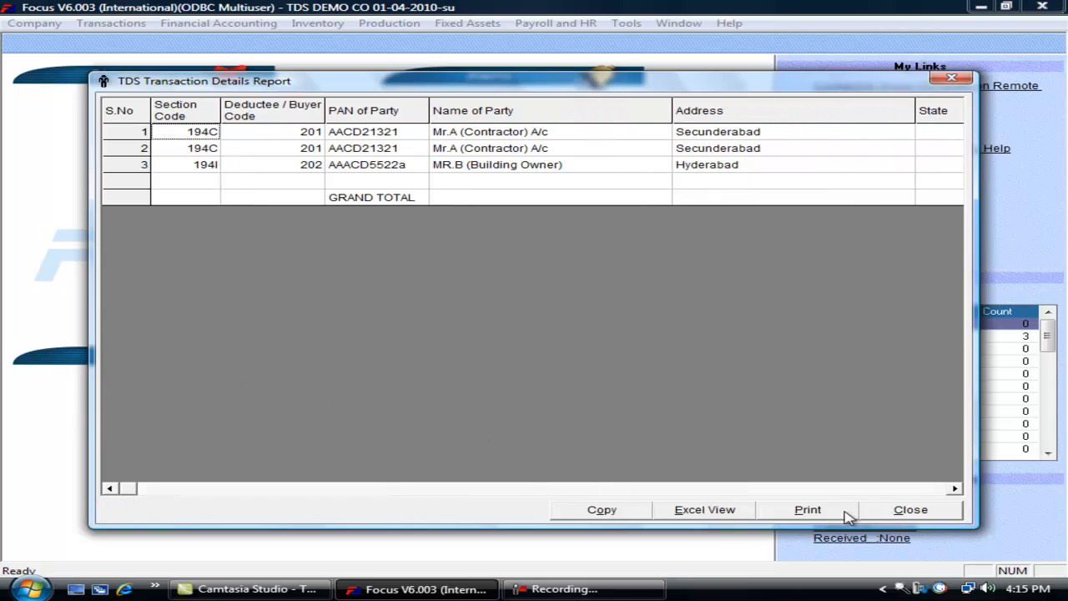
left_click(923, 516)
left_click(761, 326)
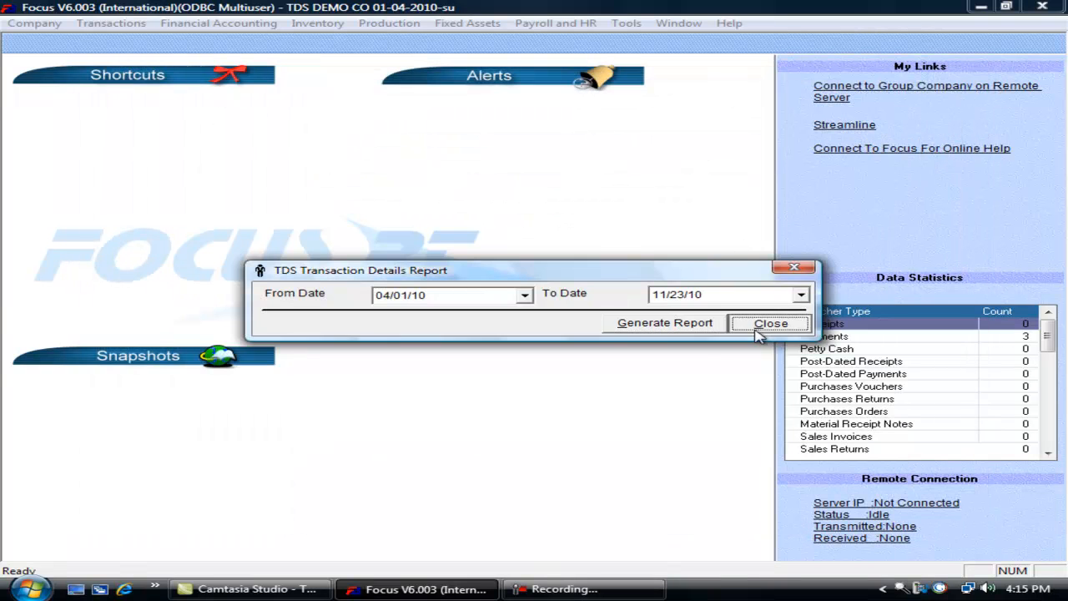
- Load TDS transaction serial 2, check its TDS on Rent deduction of 16995 on 100000, and close it
left_click(125, 25)
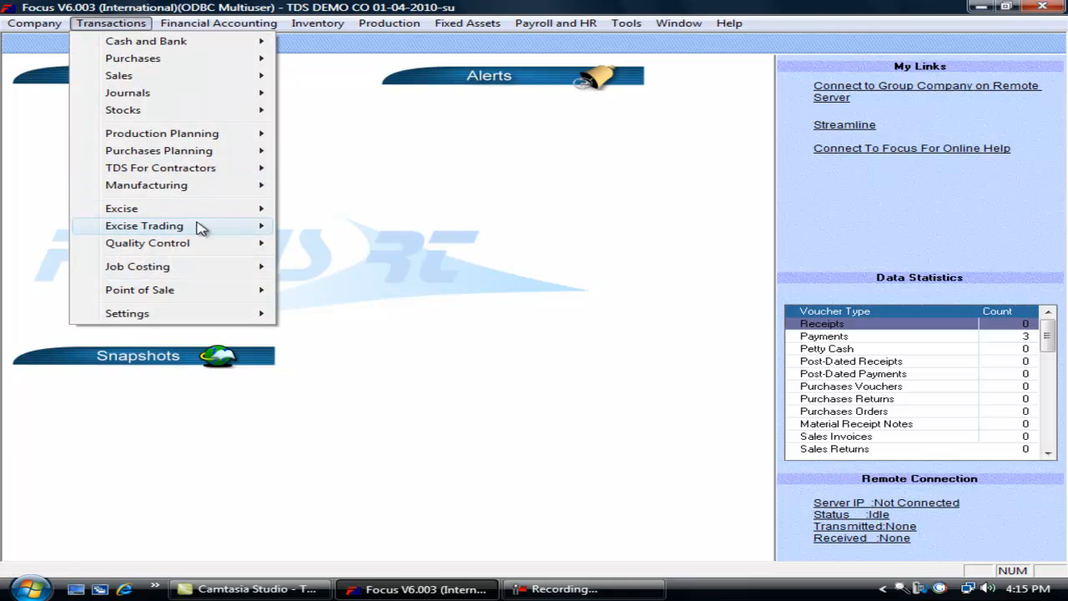
mouse_move(233, 213)
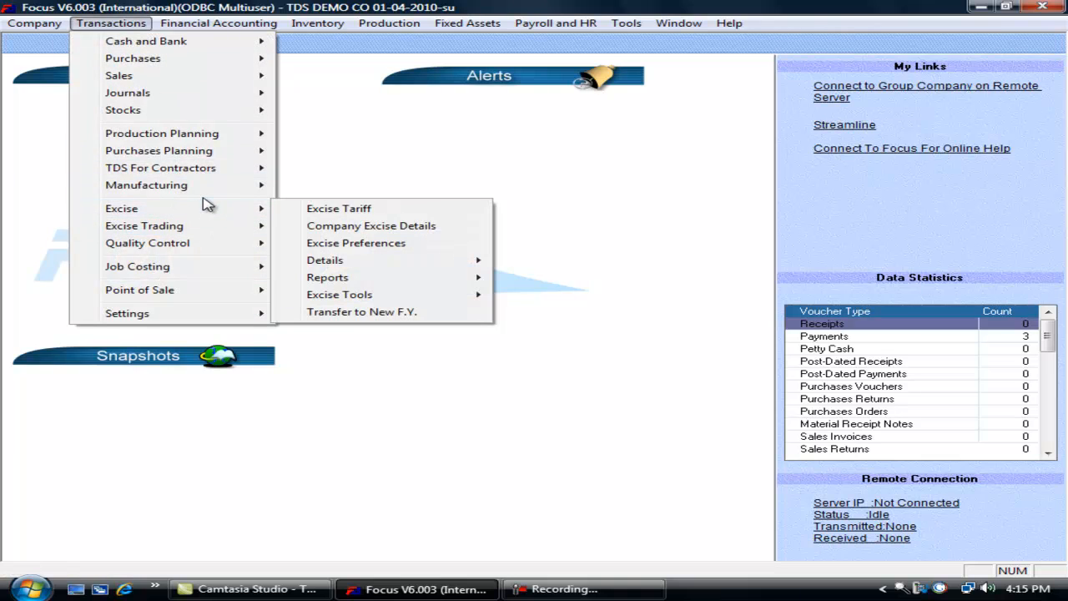
mouse_move(217, 172)
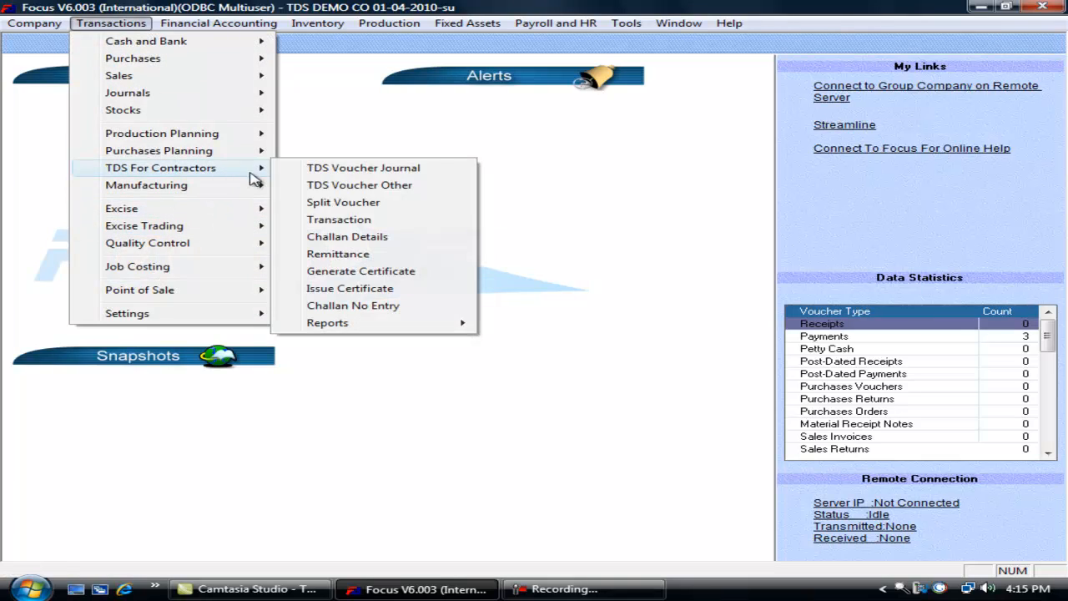
left_click(382, 220)
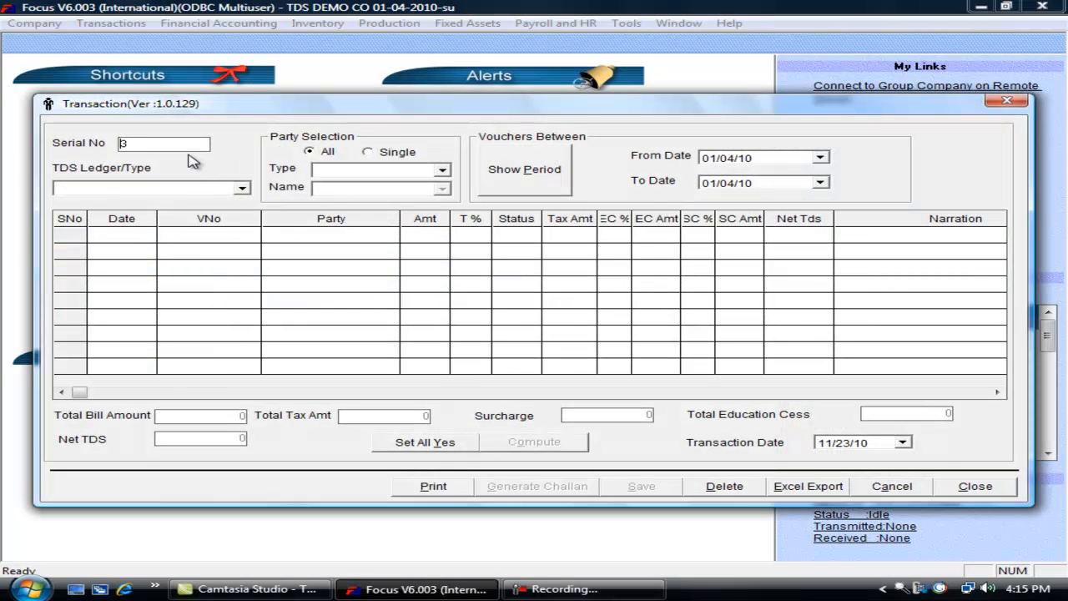
key("Tab")
key("Tab")
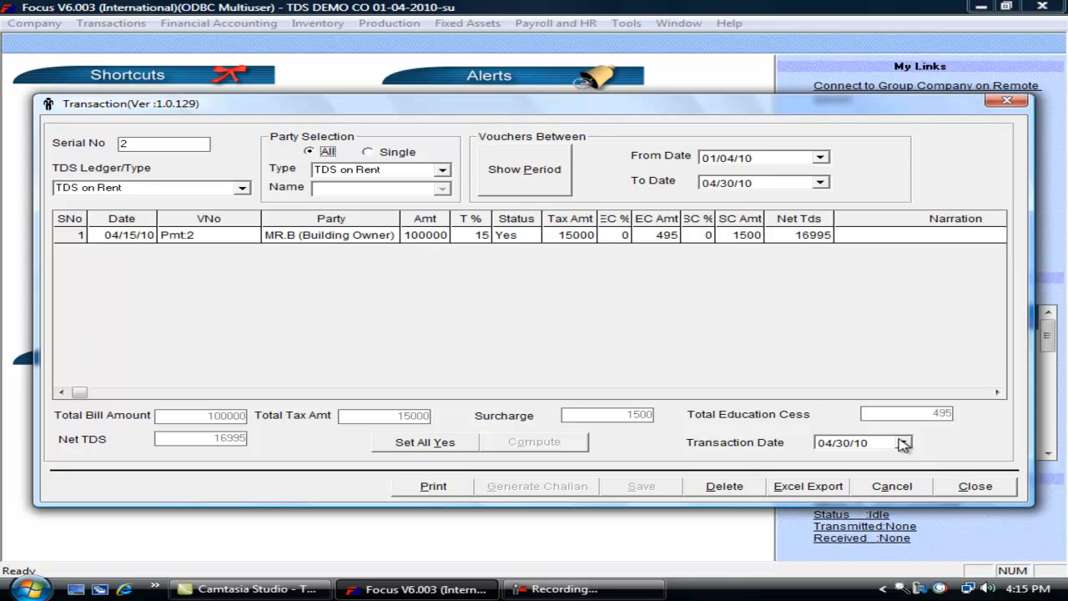
left_click(976, 486)
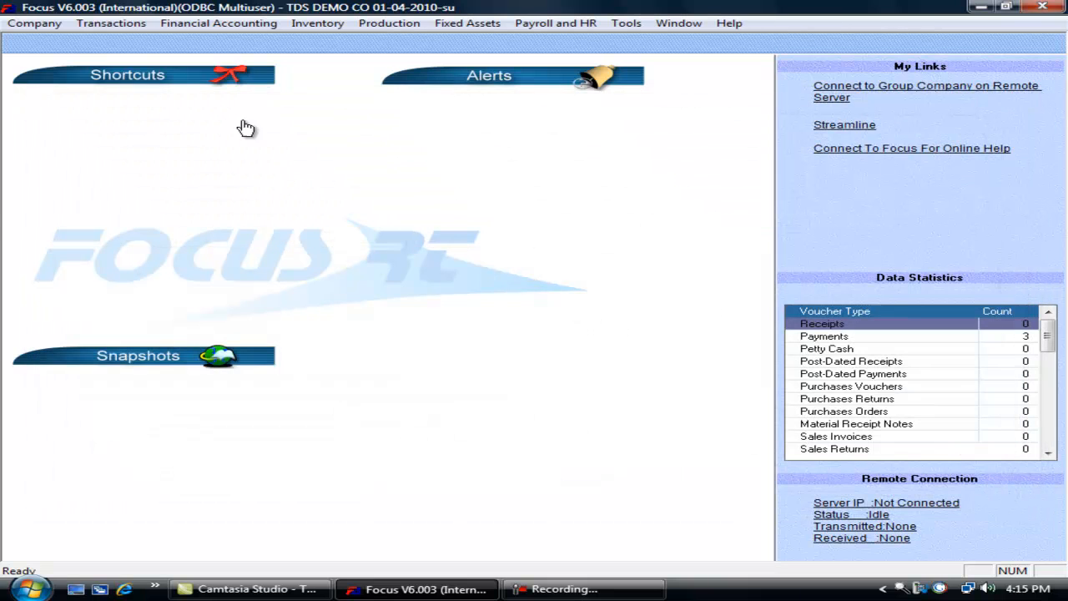
- Generate the TDS Challan Details Report for the chosen dates
left_click(112, 24)
mouse_move(187, 171)
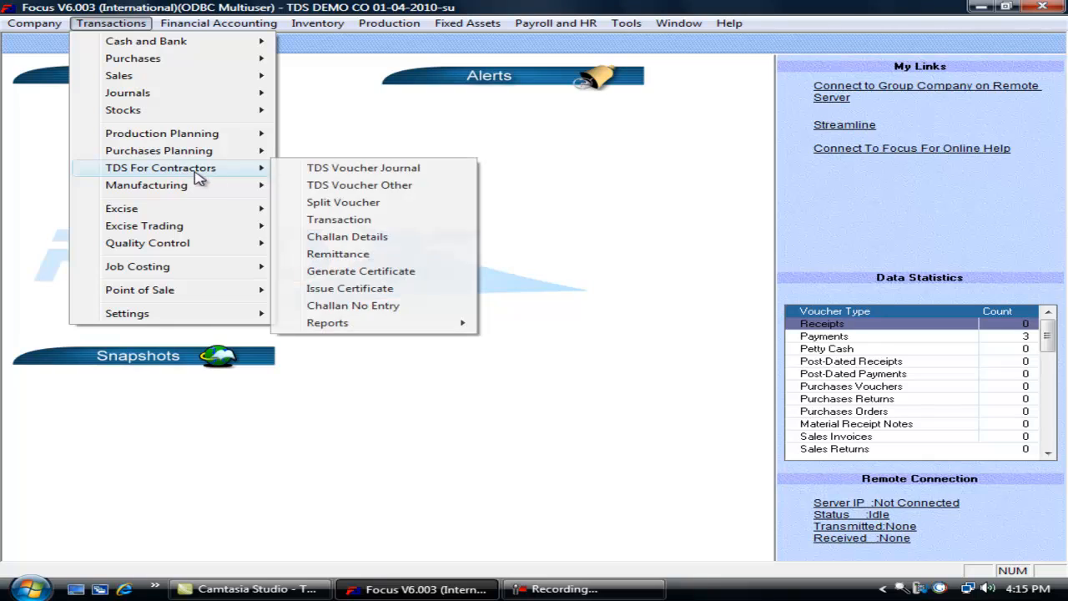
mouse_move(458, 324)
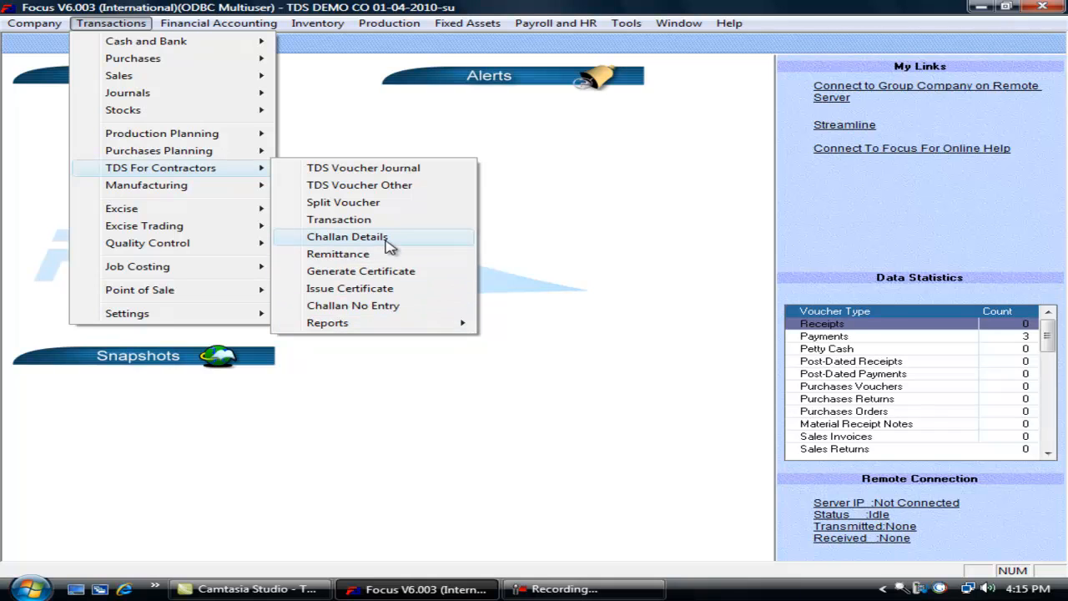
mouse_move(417, 333)
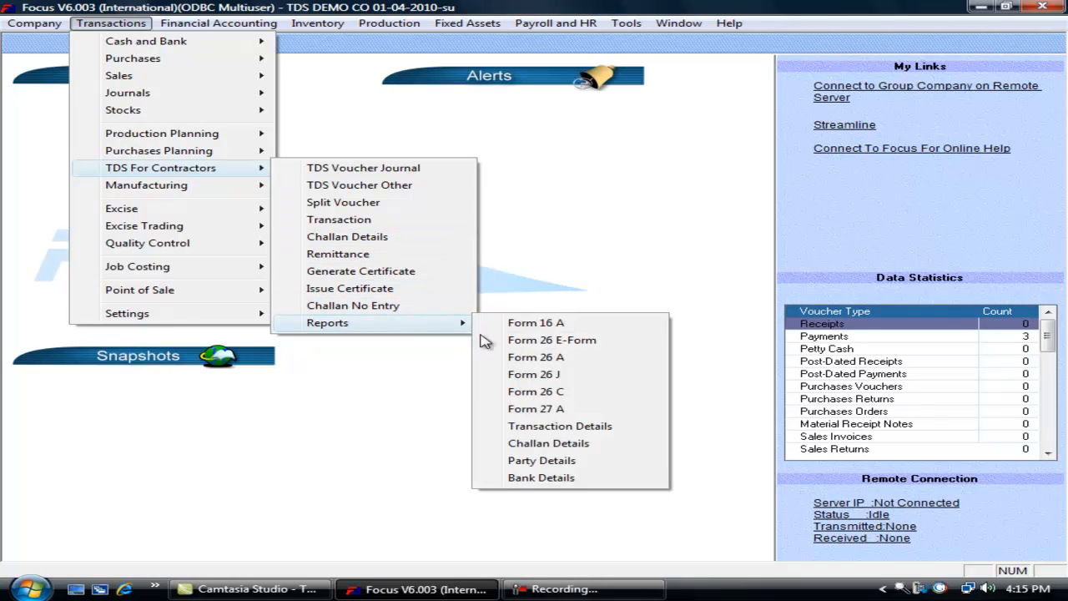
left_click(533, 448)
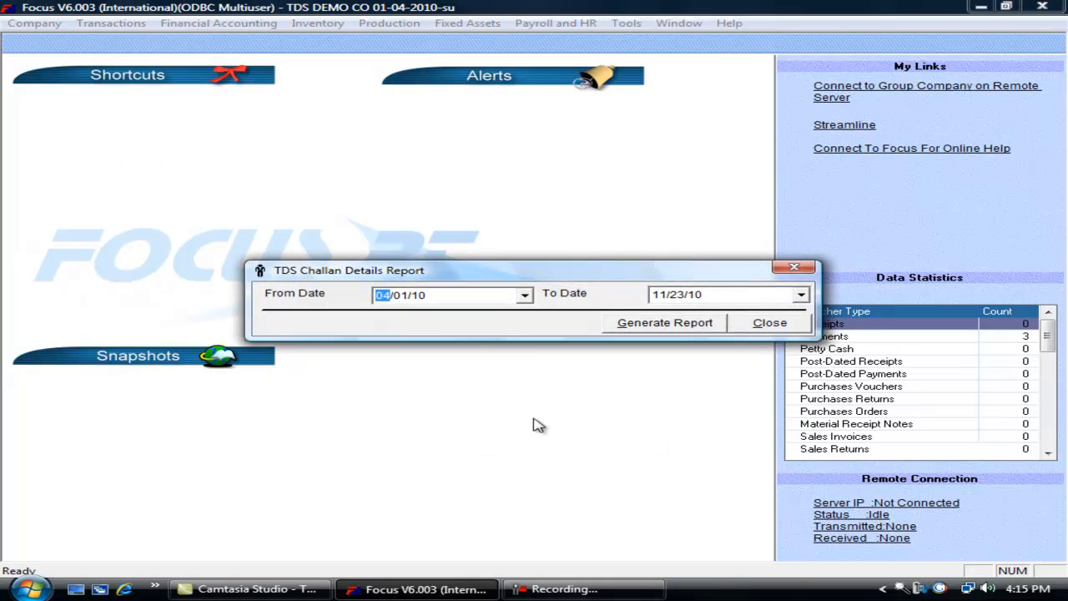
left_click(637, 329)
- Inspect challans 112233 and 223344 (income tax totalling 15600), then close the report and date prompt
left_click(344, 137)
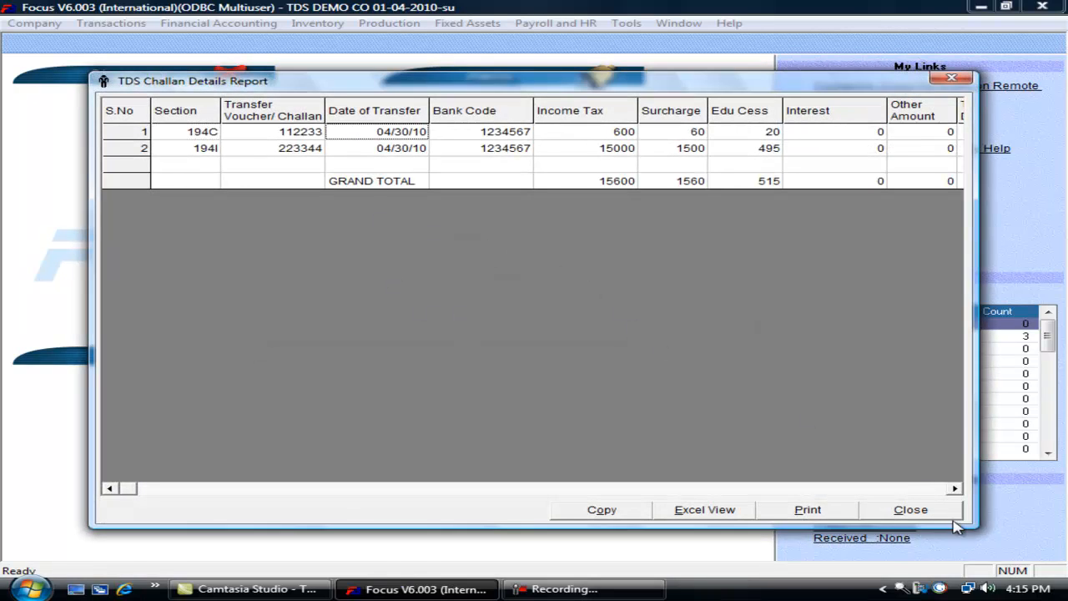
left_click(768, 151)
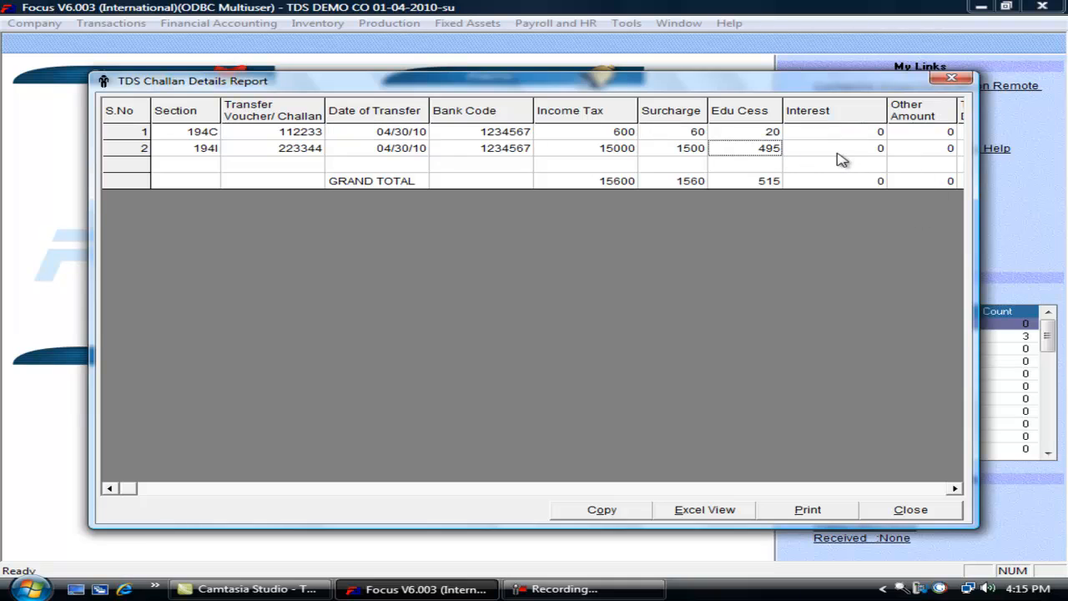
key("Tab")
key("Tab")
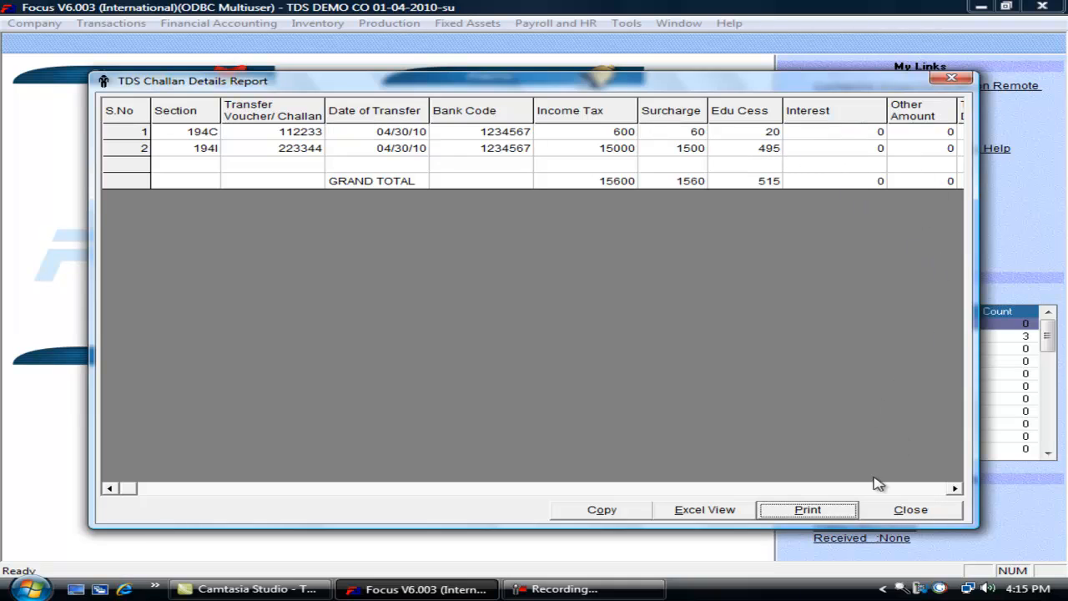
left_click(924, 512)
left_click(776, 324)
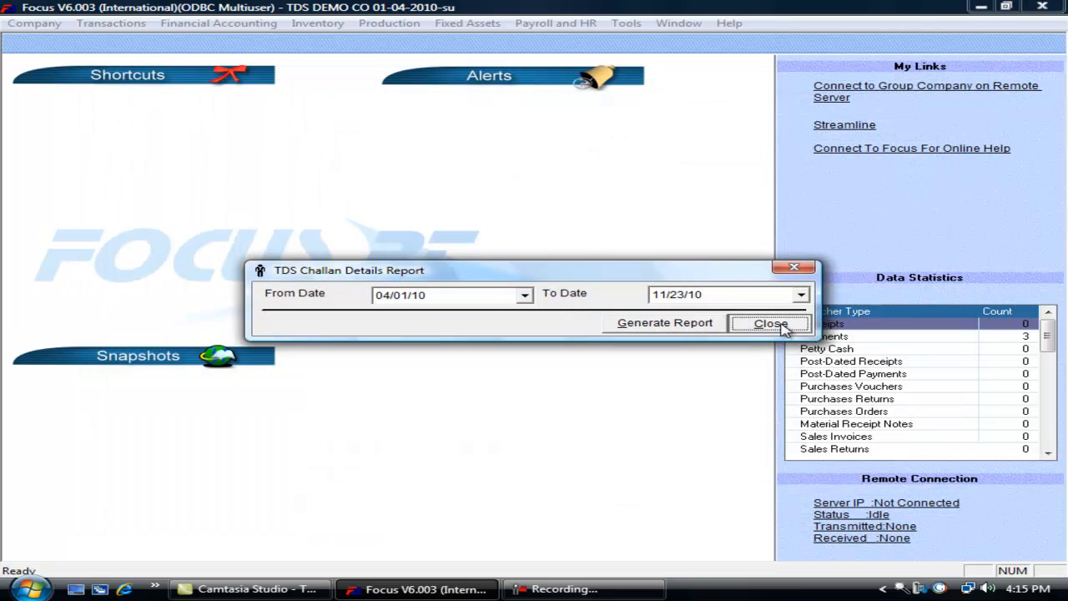
left_click(127, 29)
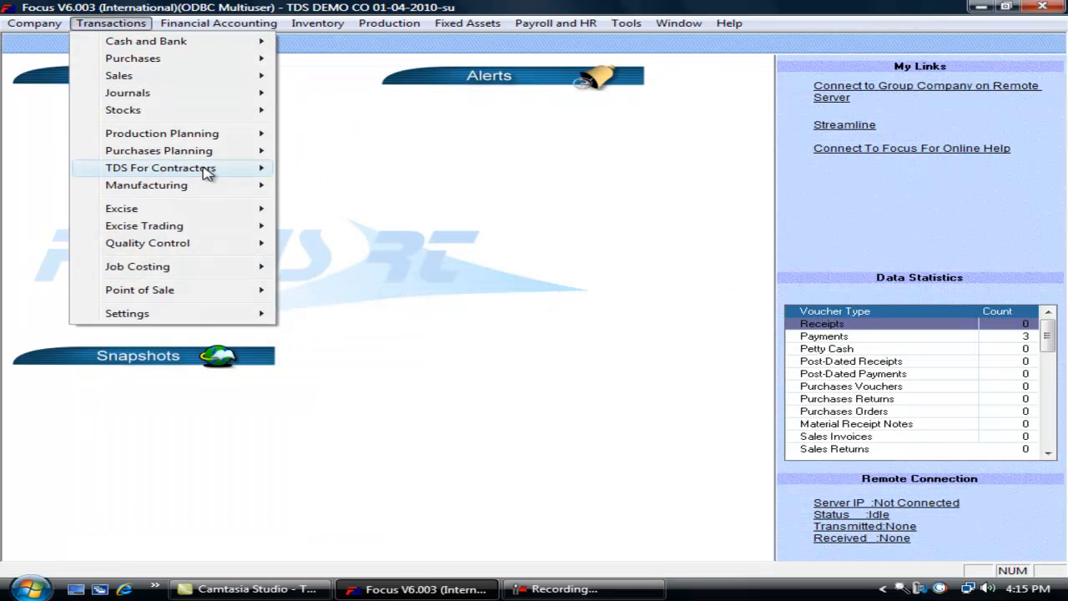
- View the TDS Party Details list of two parties, then close it
mouse_move(423, 327)
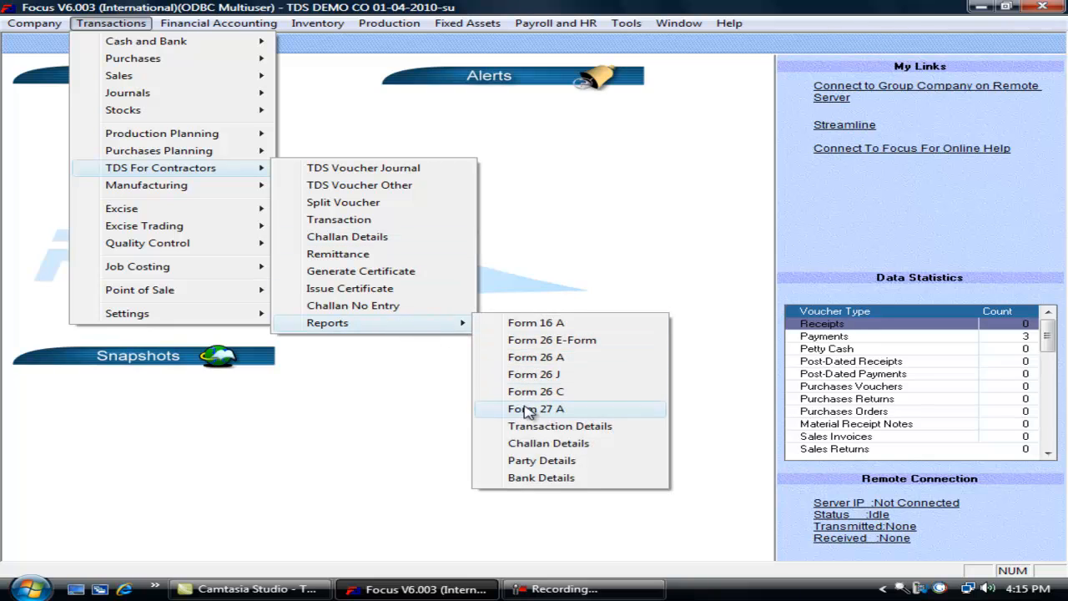
left_click(499, 464)
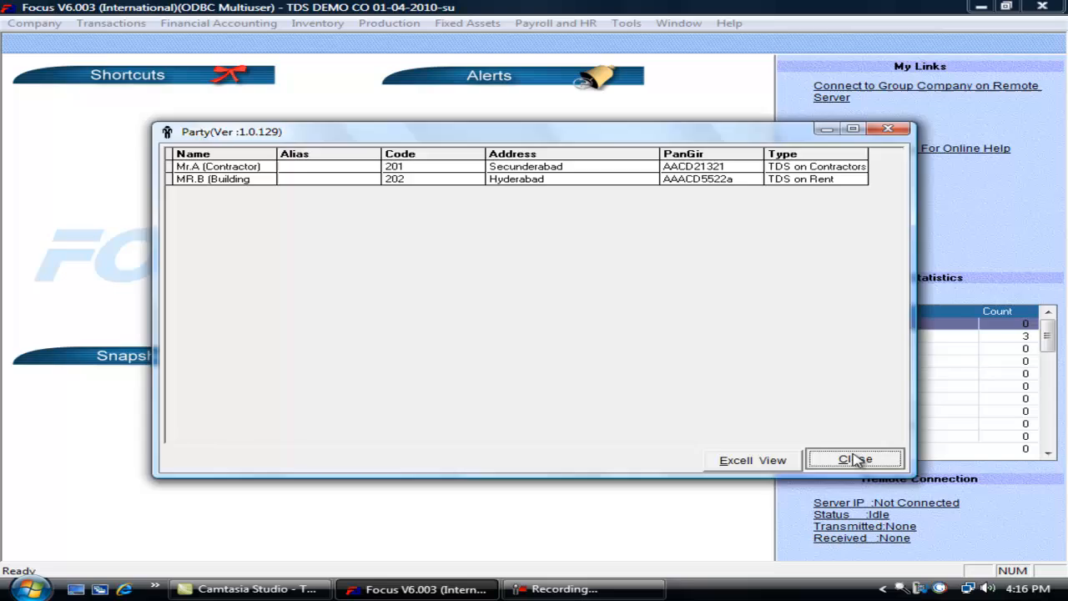
left_click(935, 499)
- View the TDS Bank Details showing SBI A/c at Khairatabad branch, then close it
left_click(117, 24)
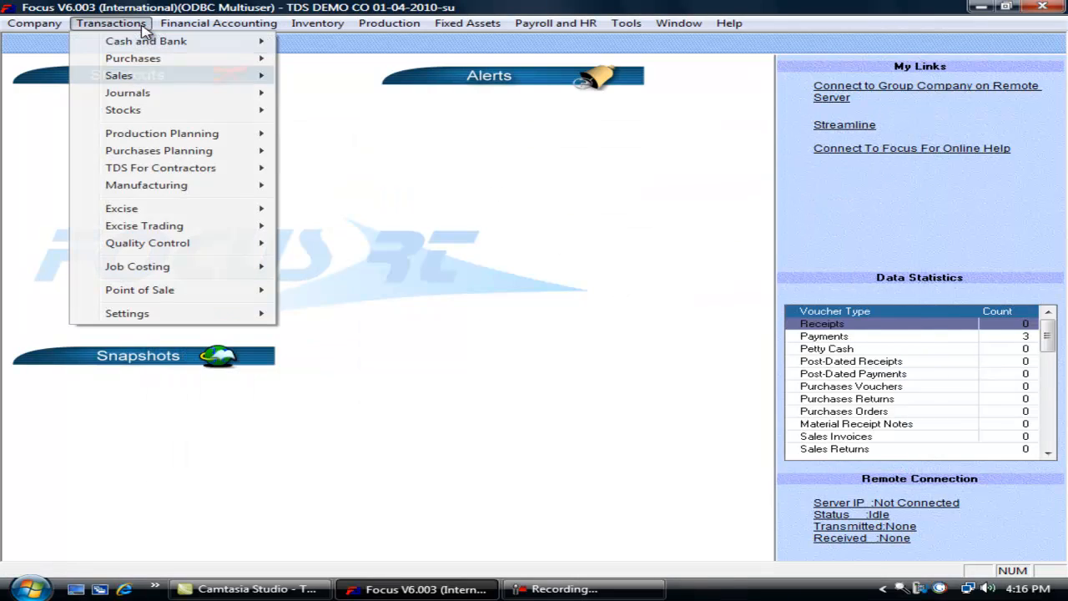
mouse_move(218, 170)
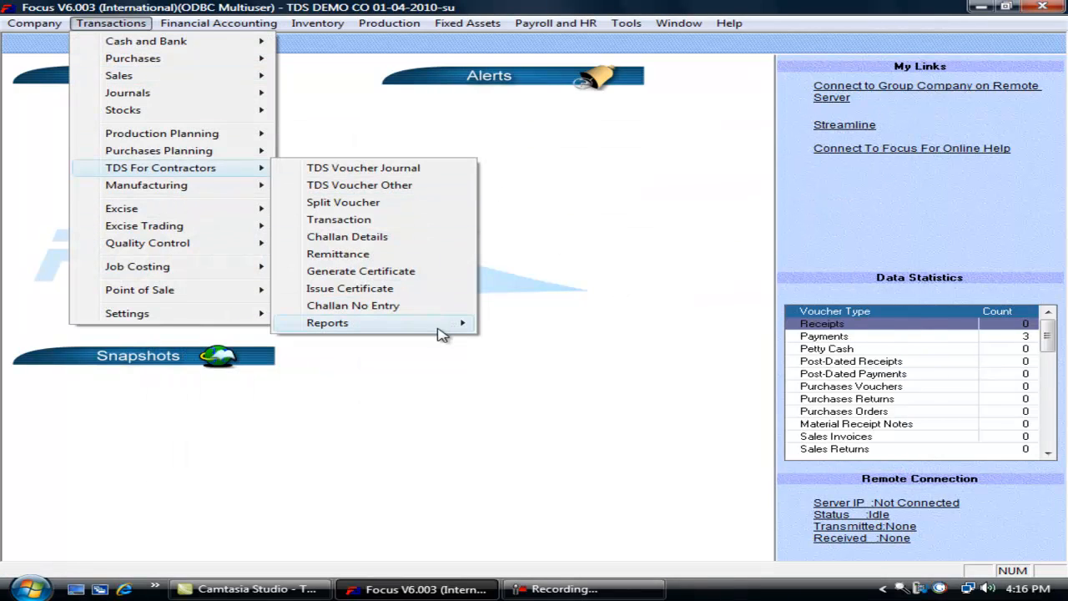
mouse_move(451, 325)
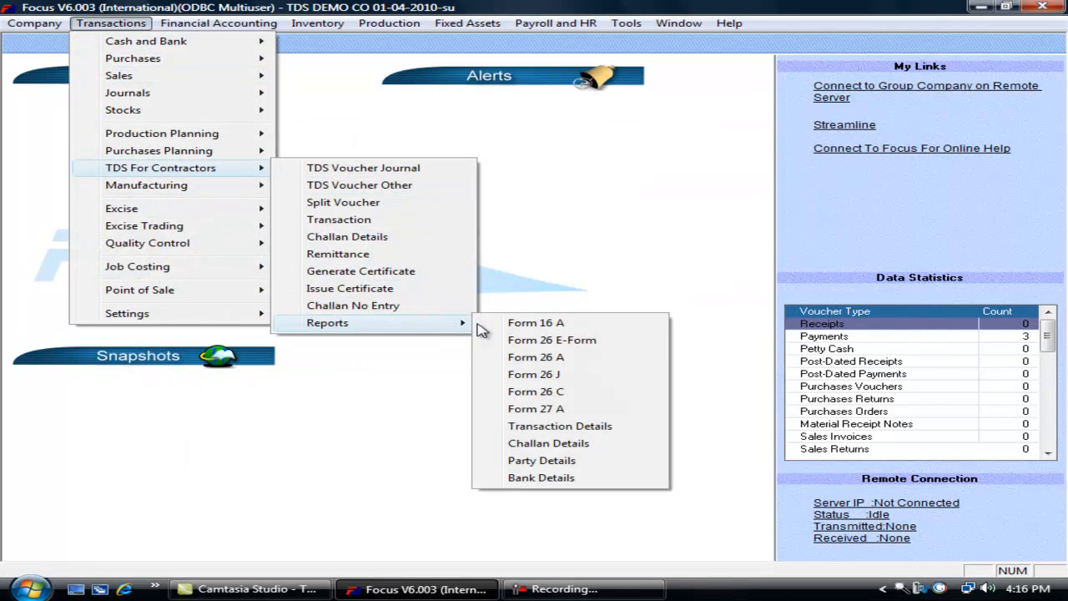
left_click(542, 477)
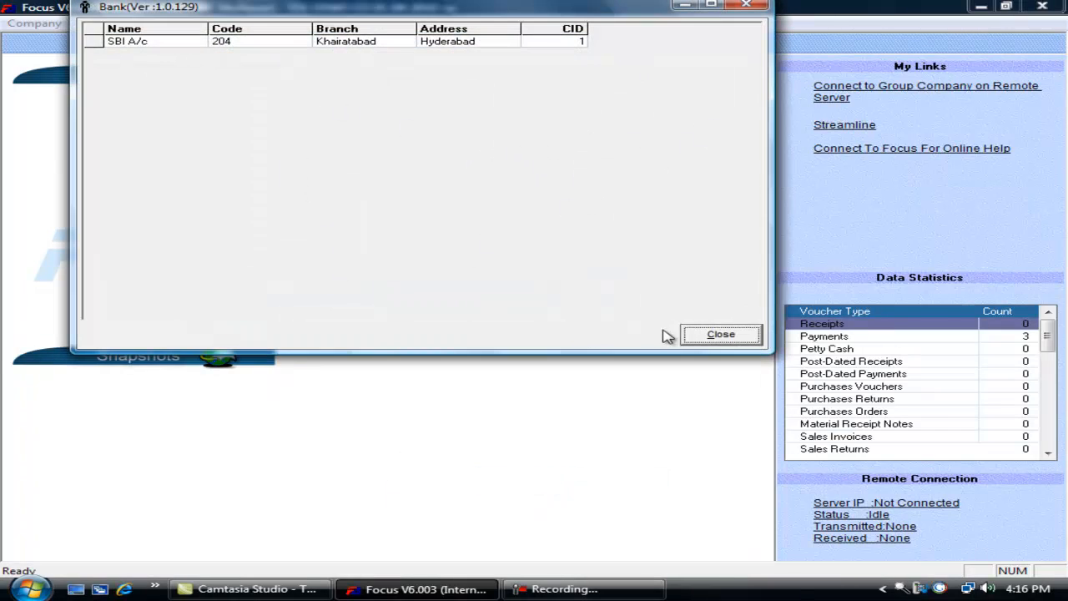
left_click(699, 335)
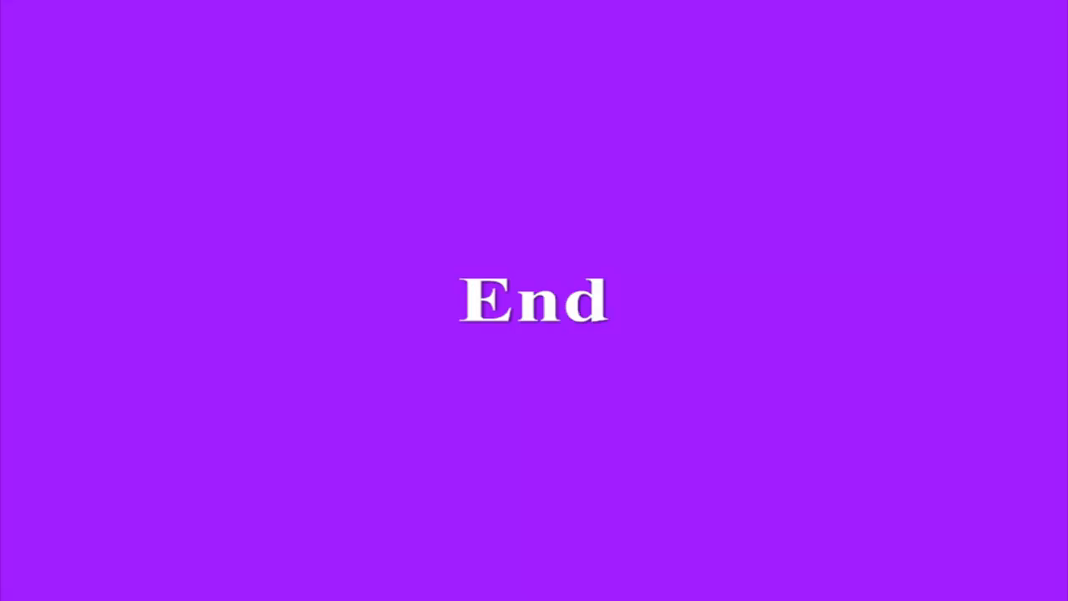